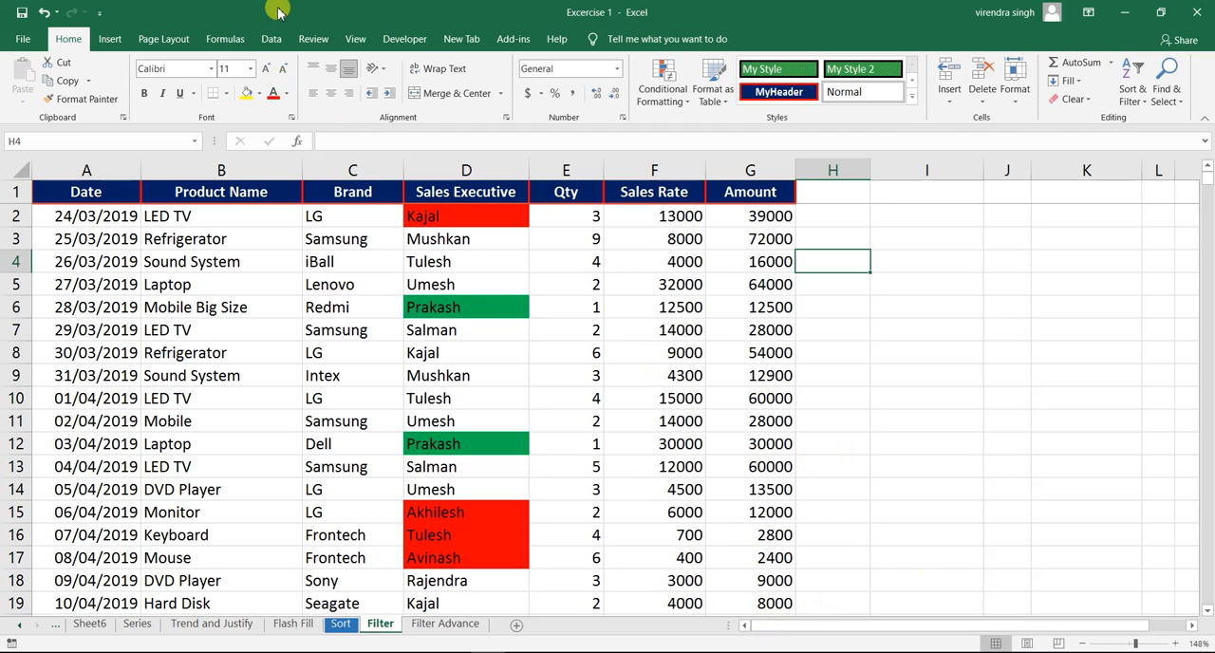
- Turn on filtering for the sales table, starting from a cell inside the data such as C5
click(269, 36)
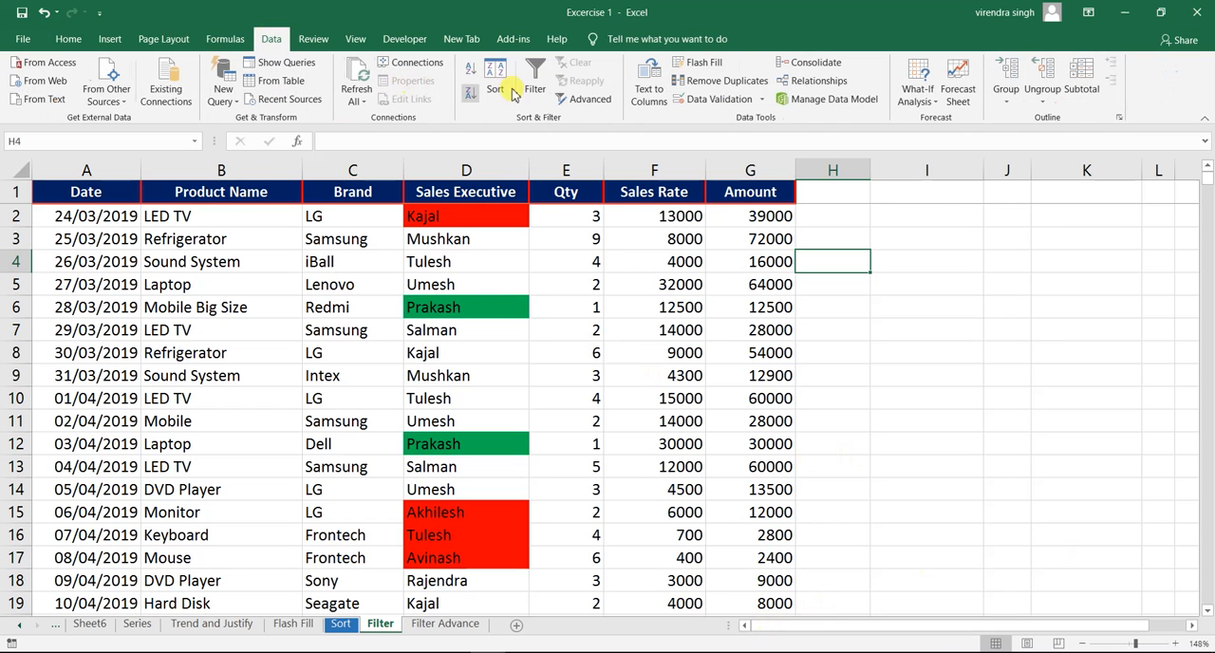
click(62, 42)
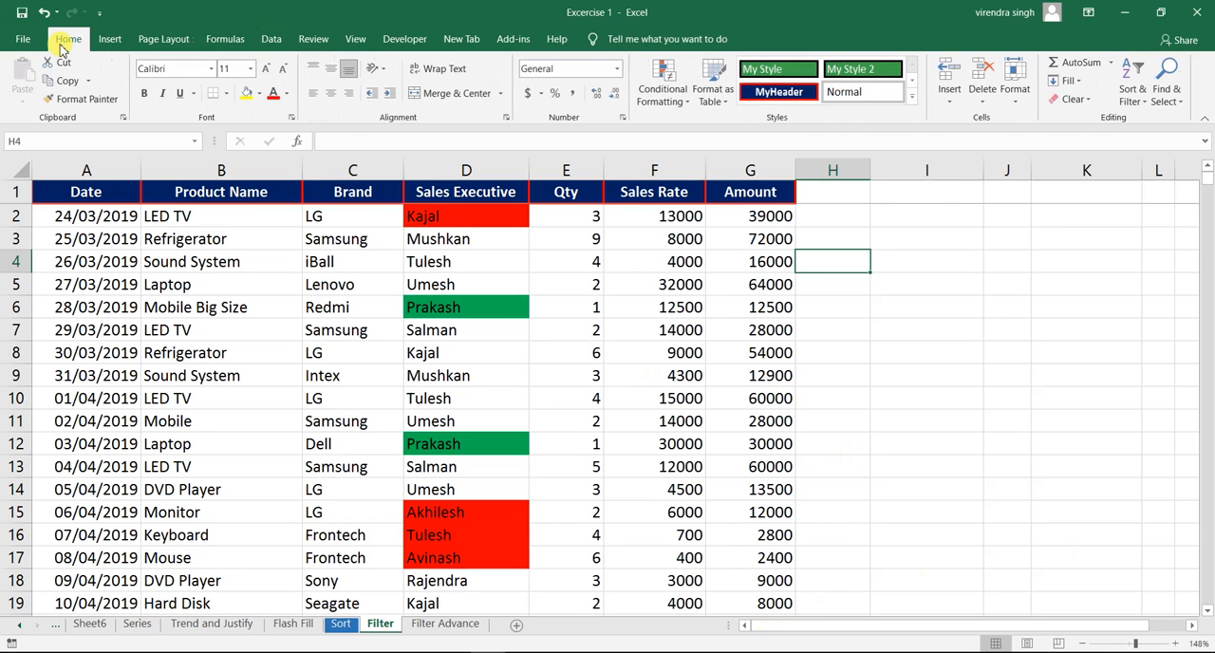
click(1142, 107)
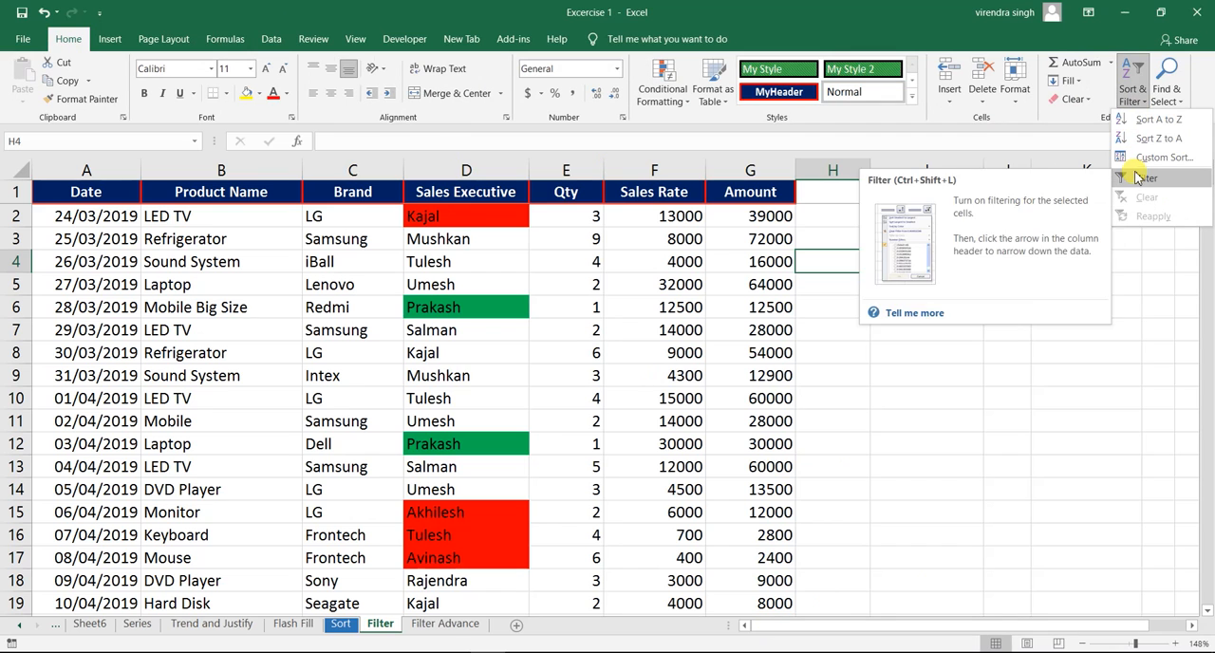
click(323, 284)
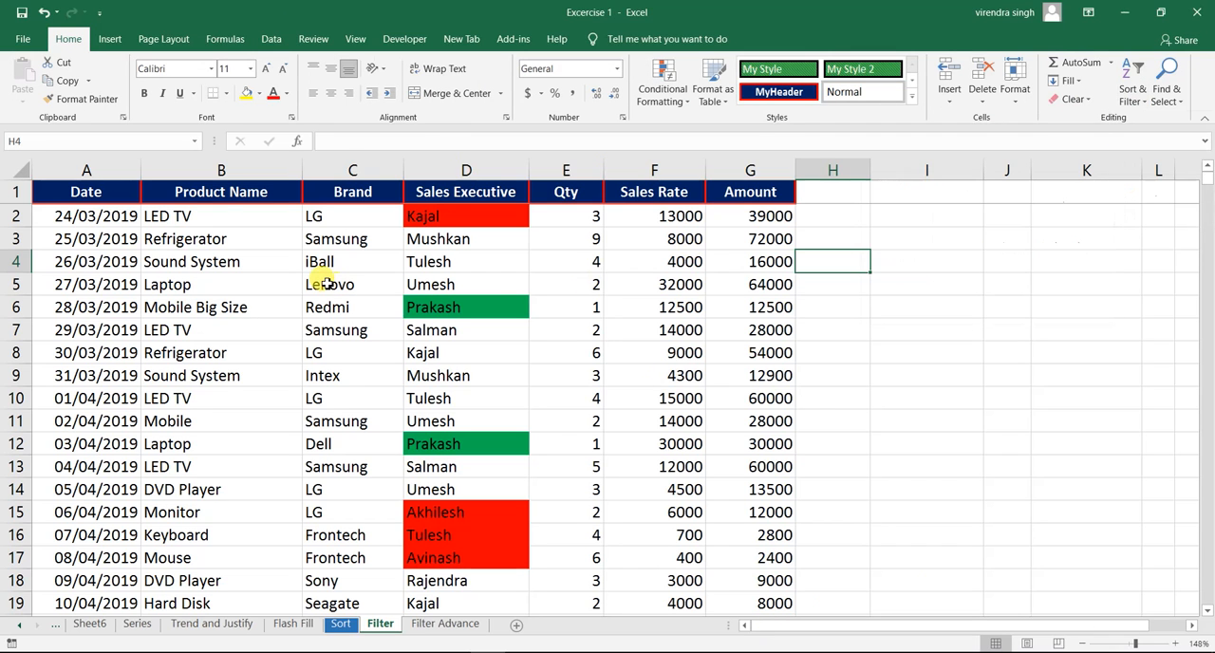
click(326, 284)
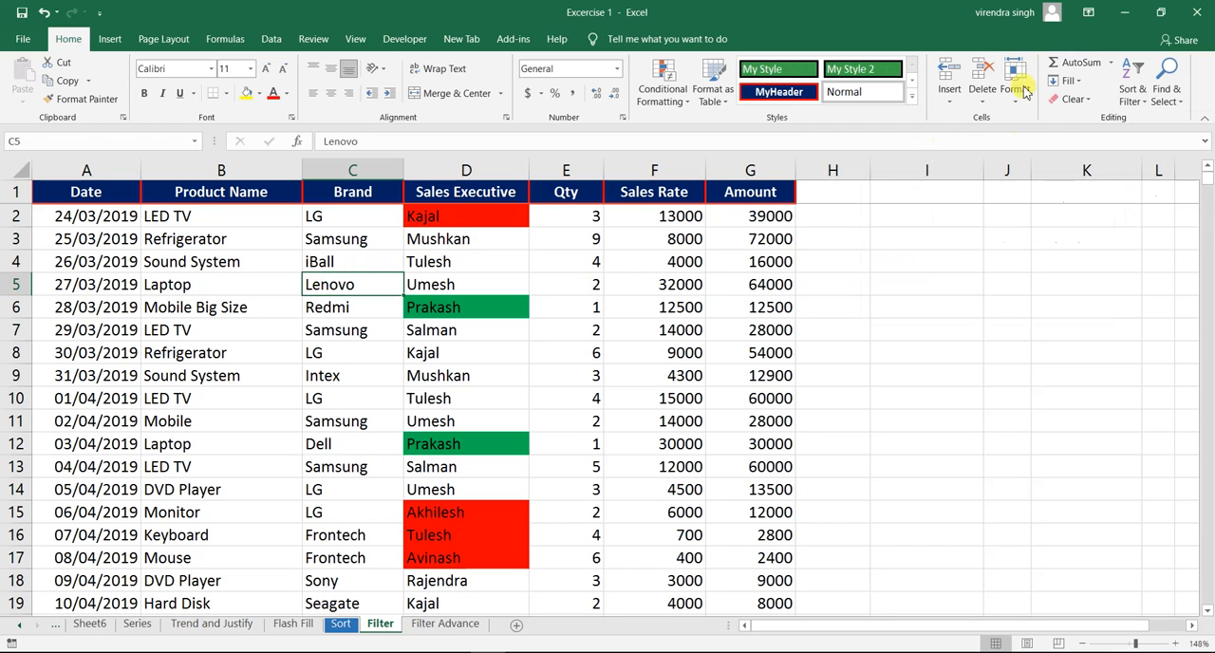
click(1137, 92)
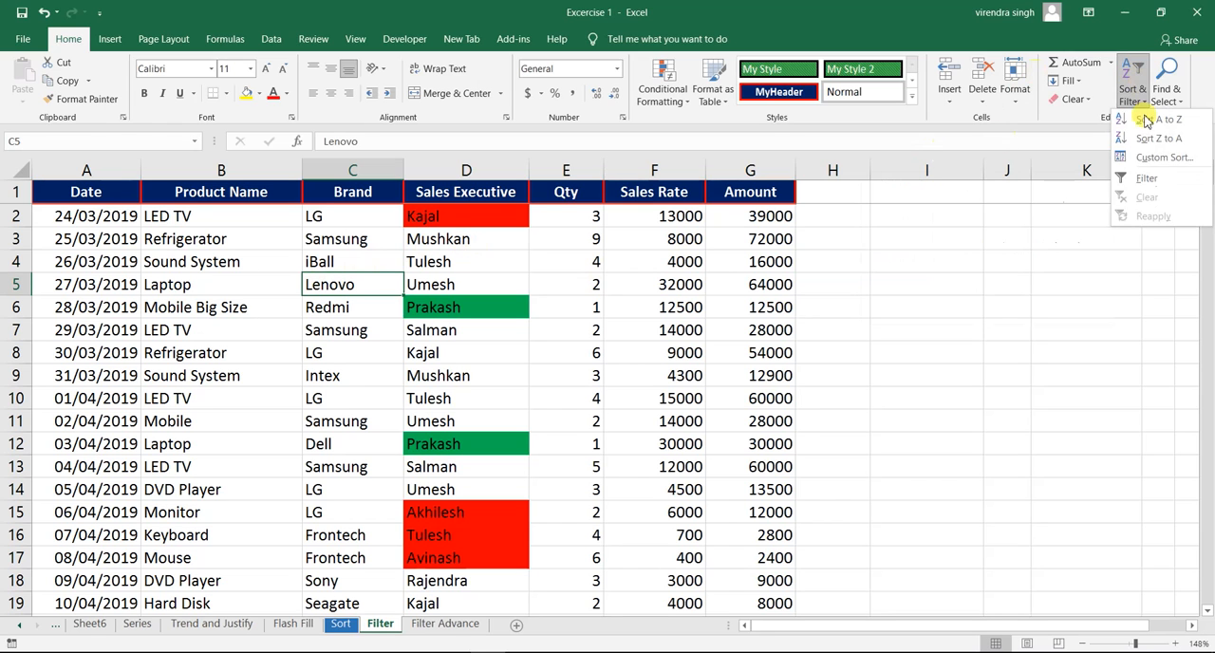
click(1148, 178)
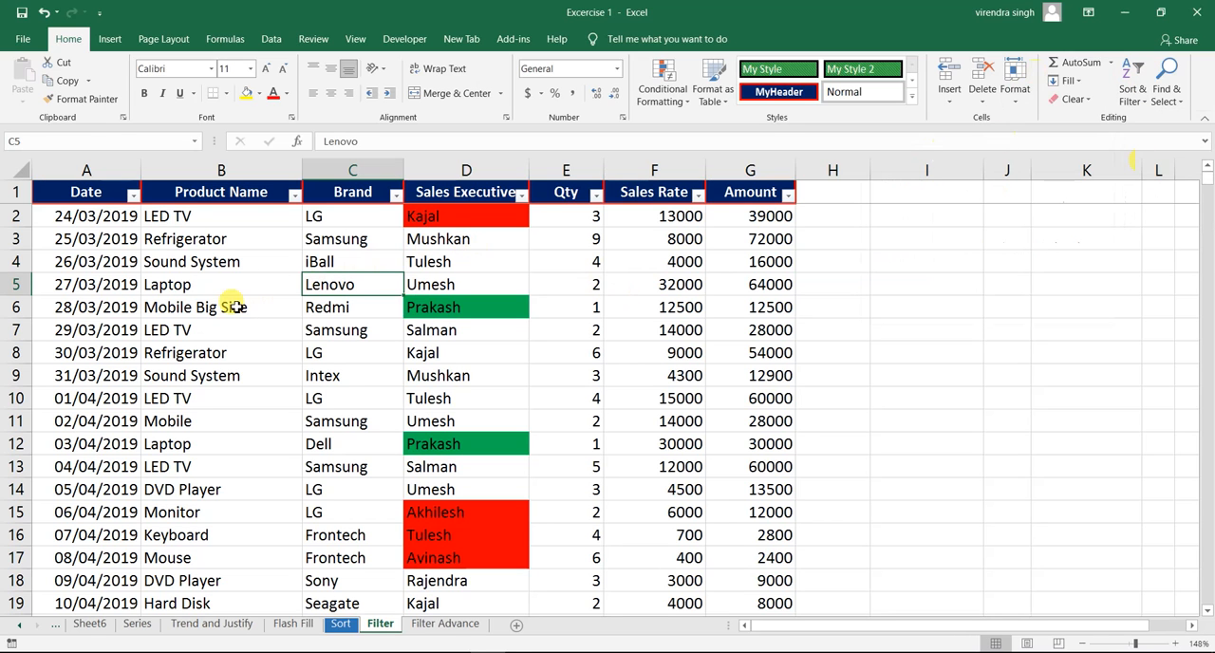
click(232, 262)
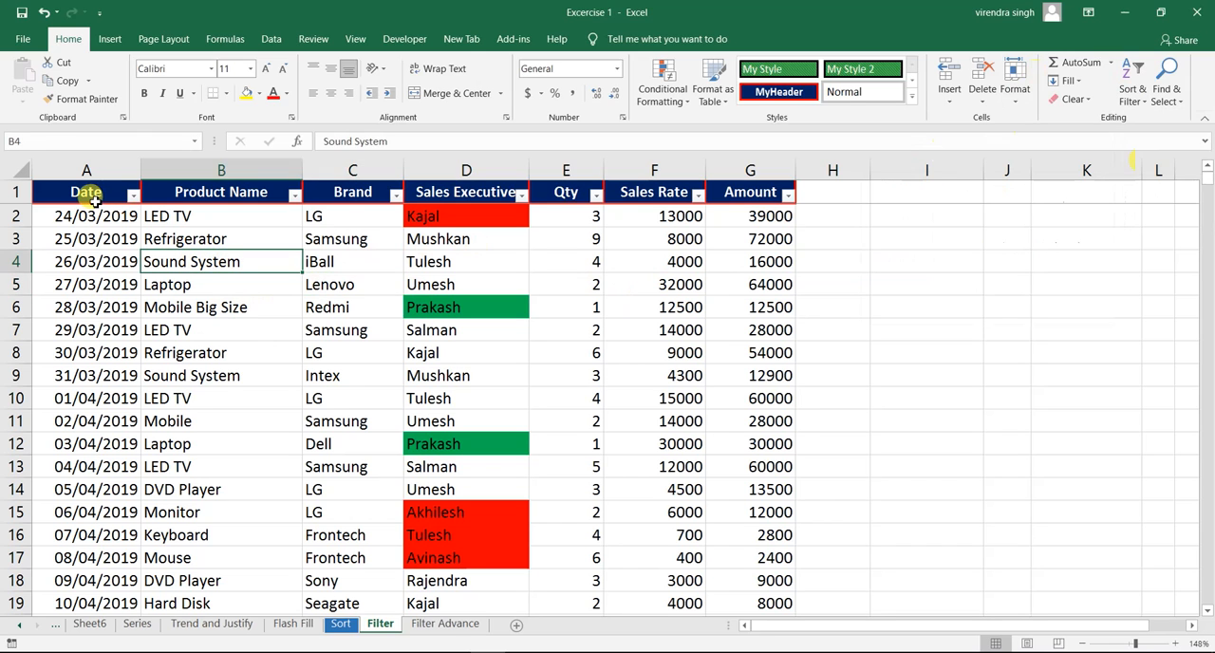
click(89, 195)
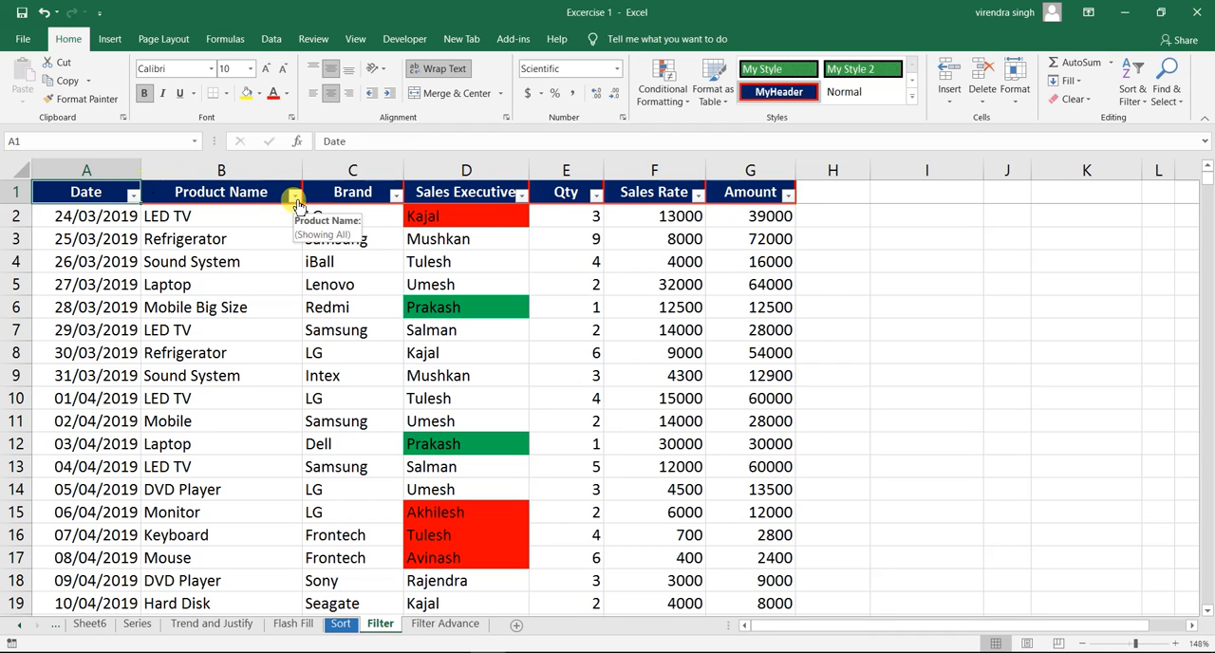
click(234, 237)
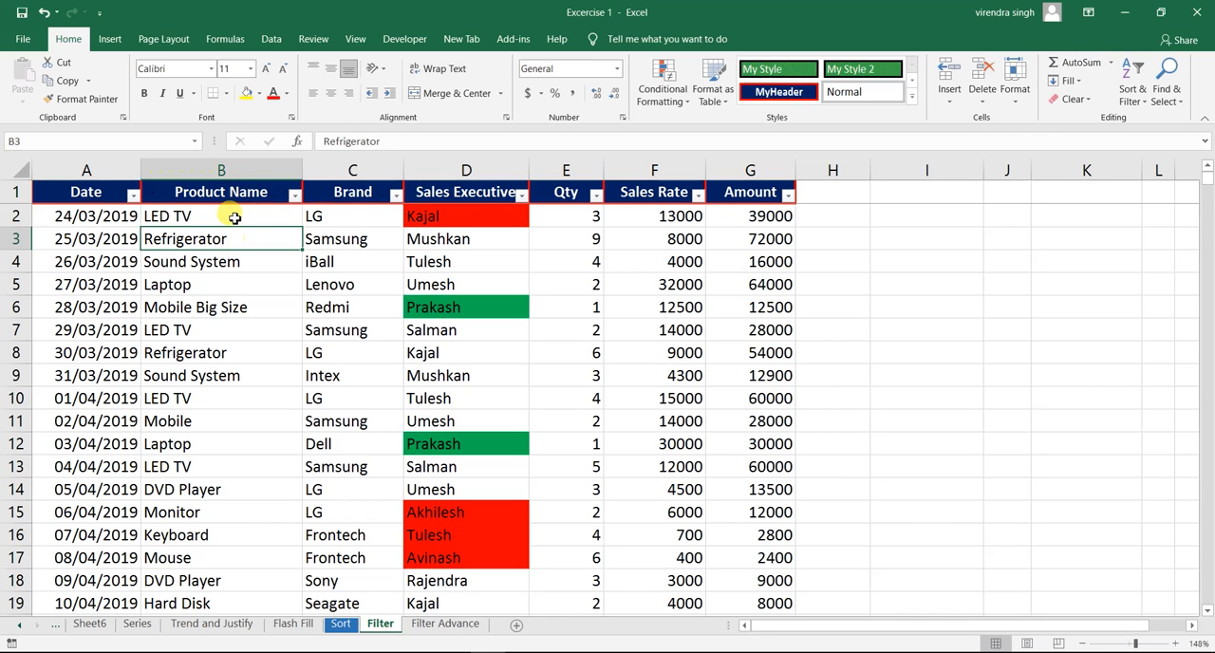
click(234, 218)
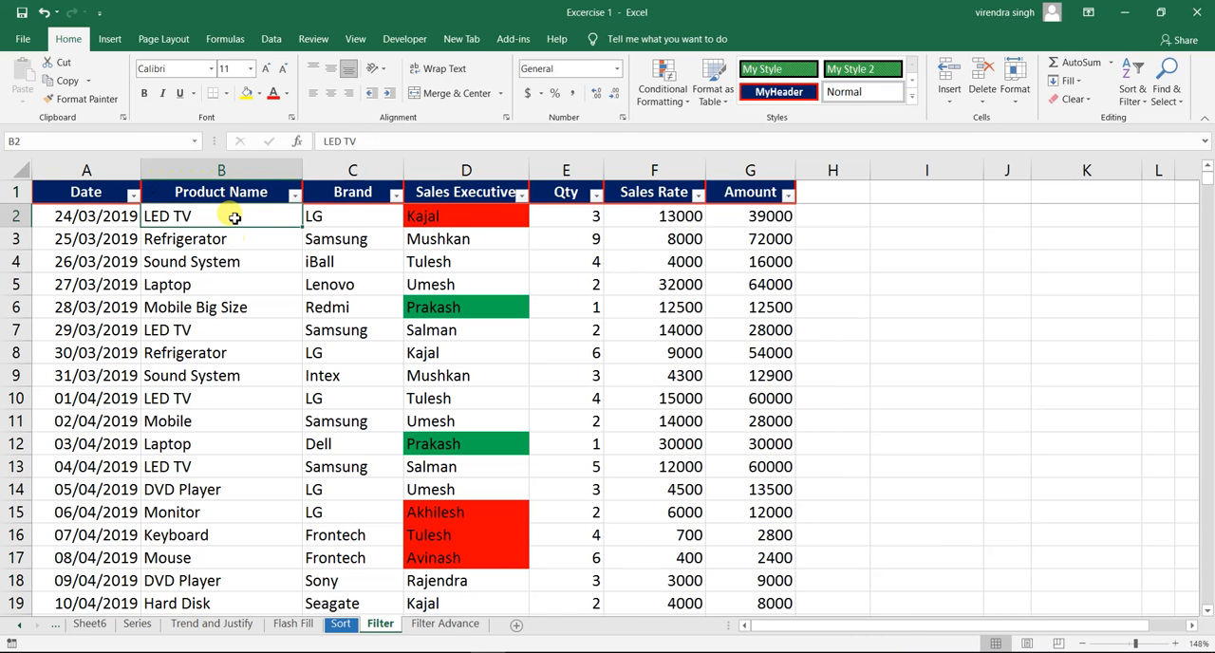
- Filter the Product Name column to show only DVD Player and review the filtered records from first to last
click(295, 196)
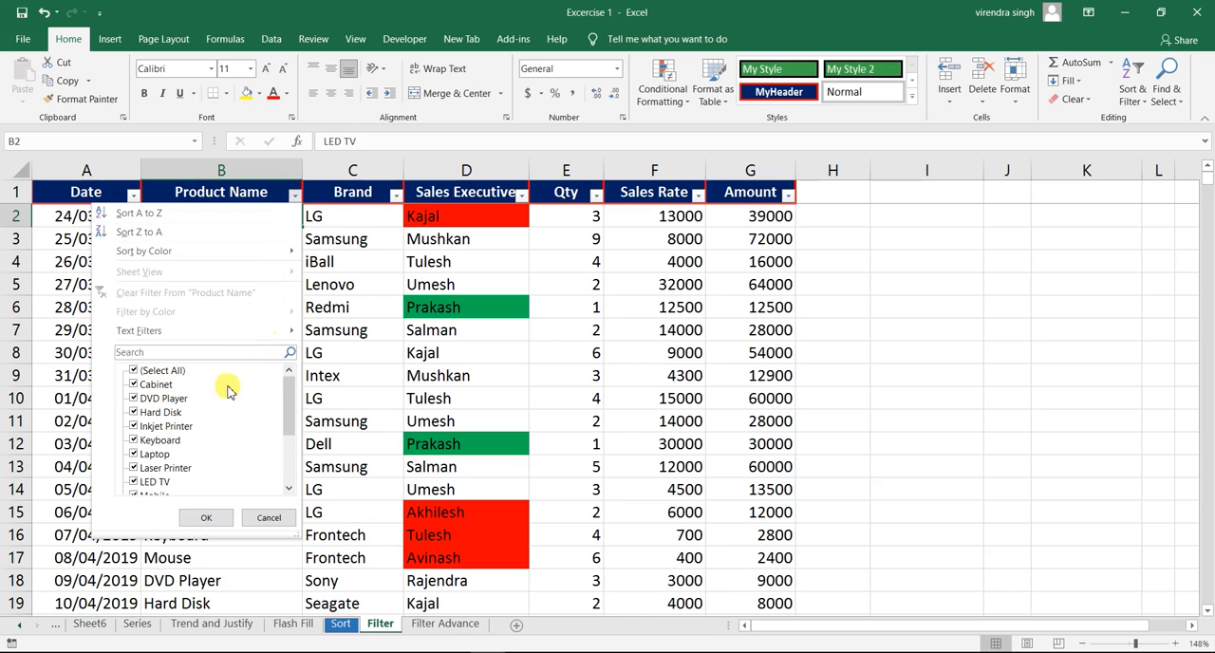
drag(291, 395, 291, 357)
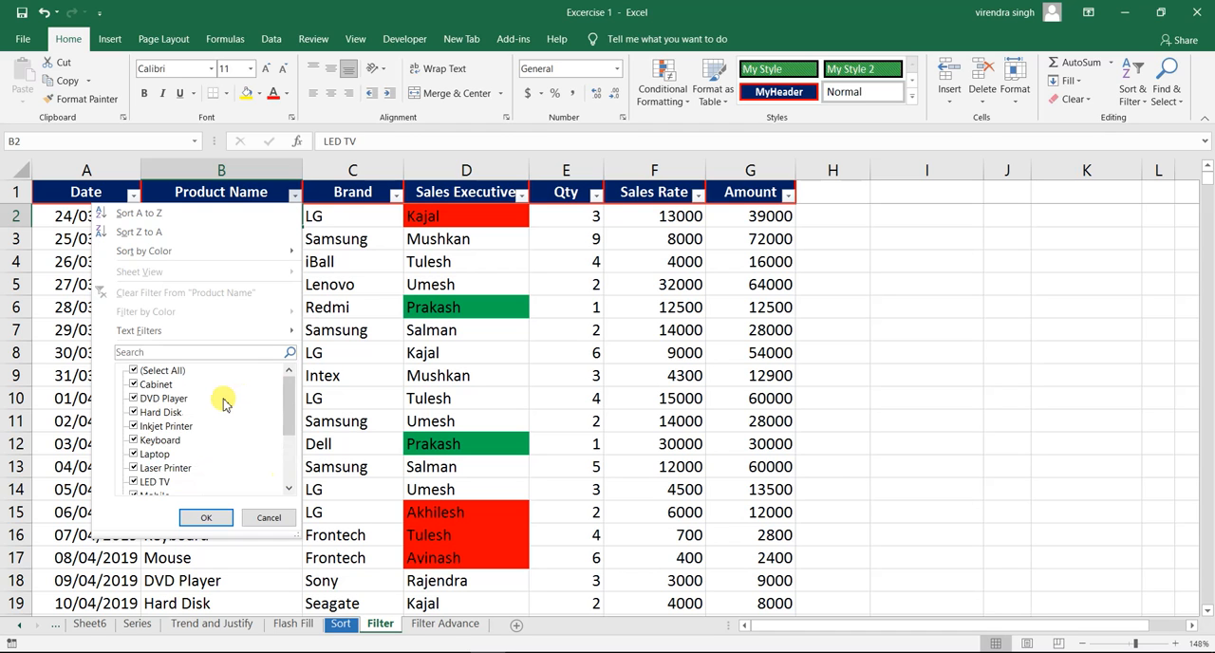
click(134, 371)
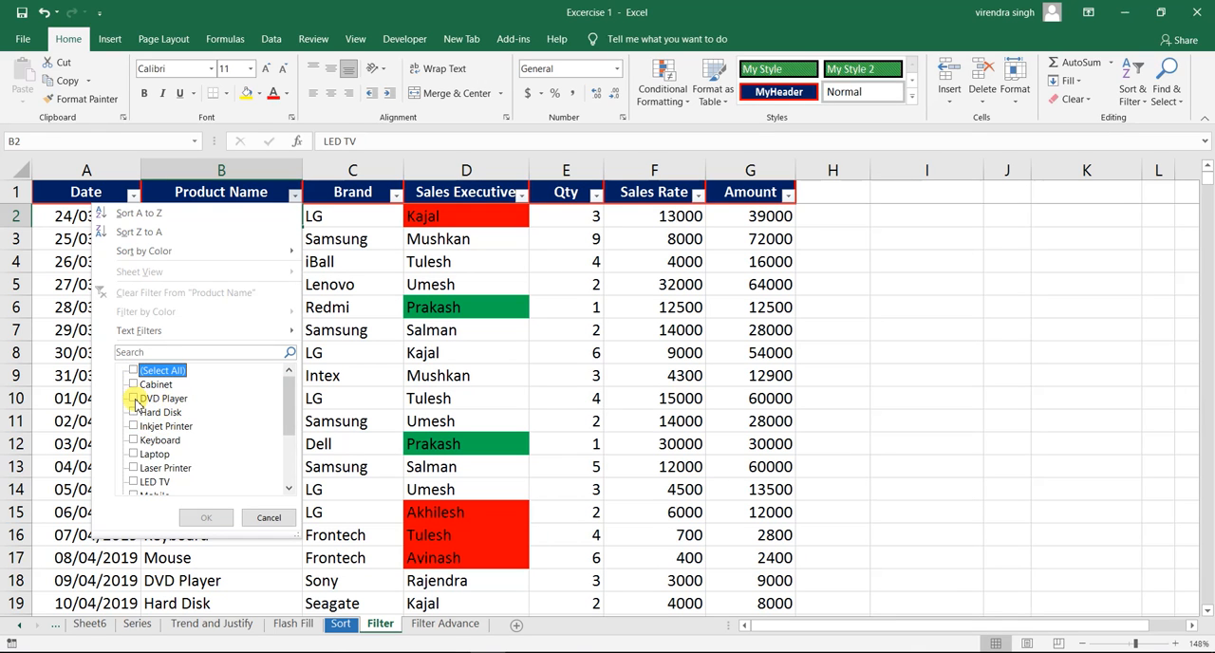
click(135, 399)
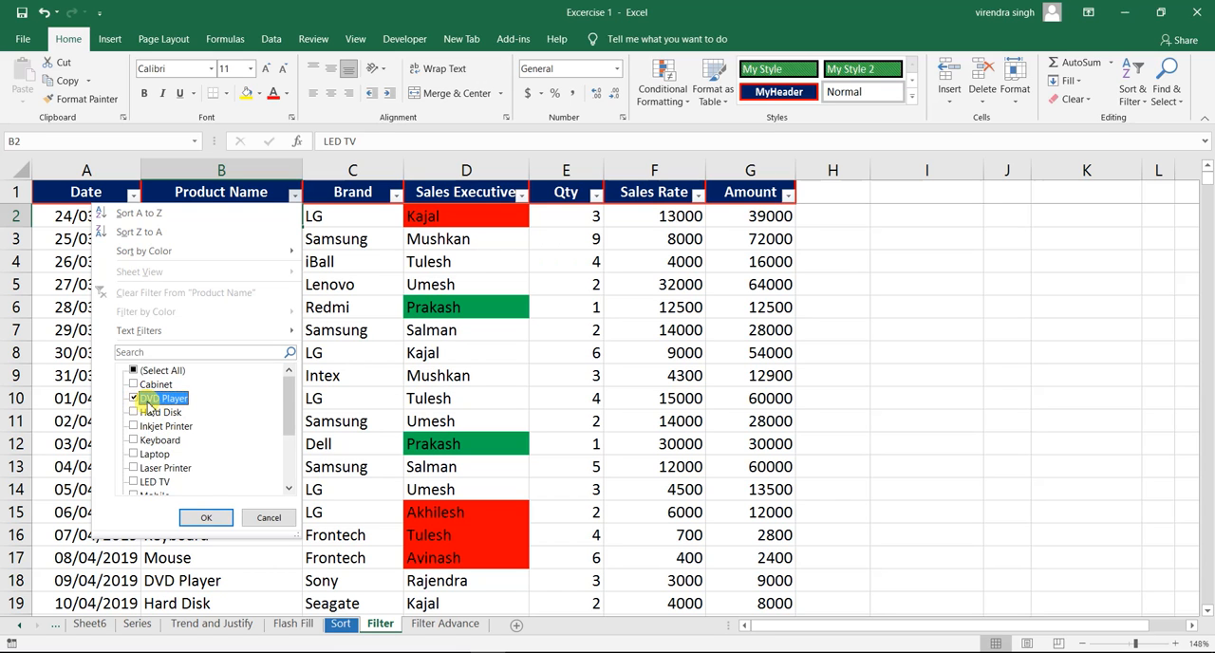
click(206, 518)
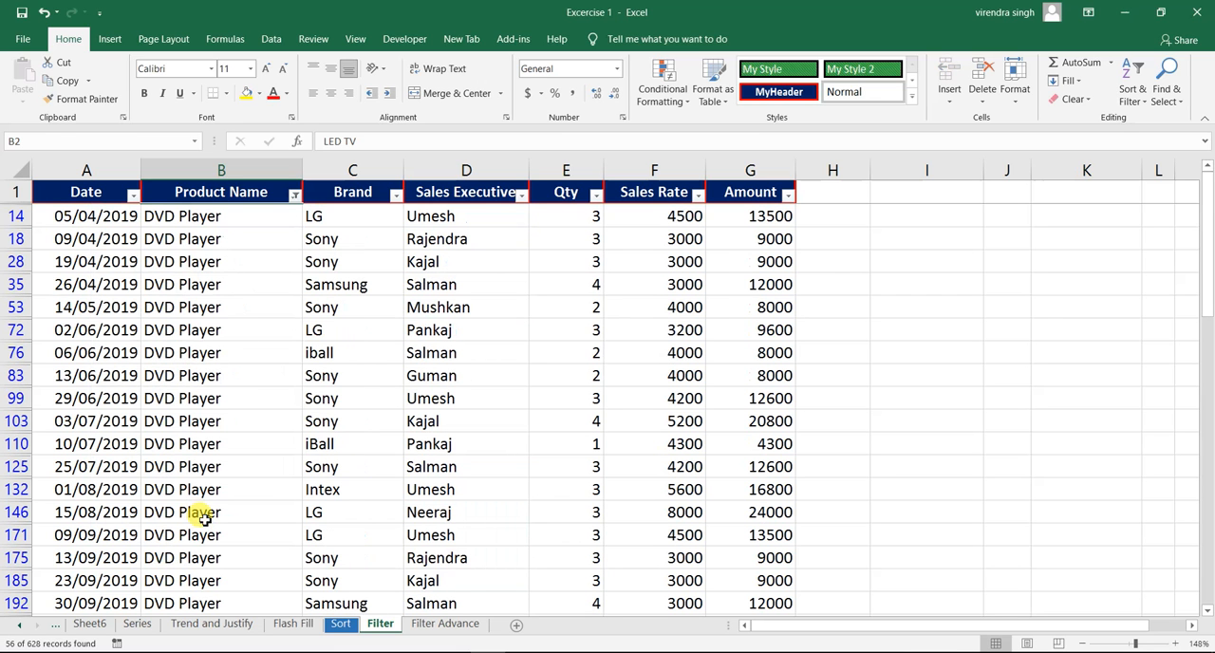
click(195, 264)
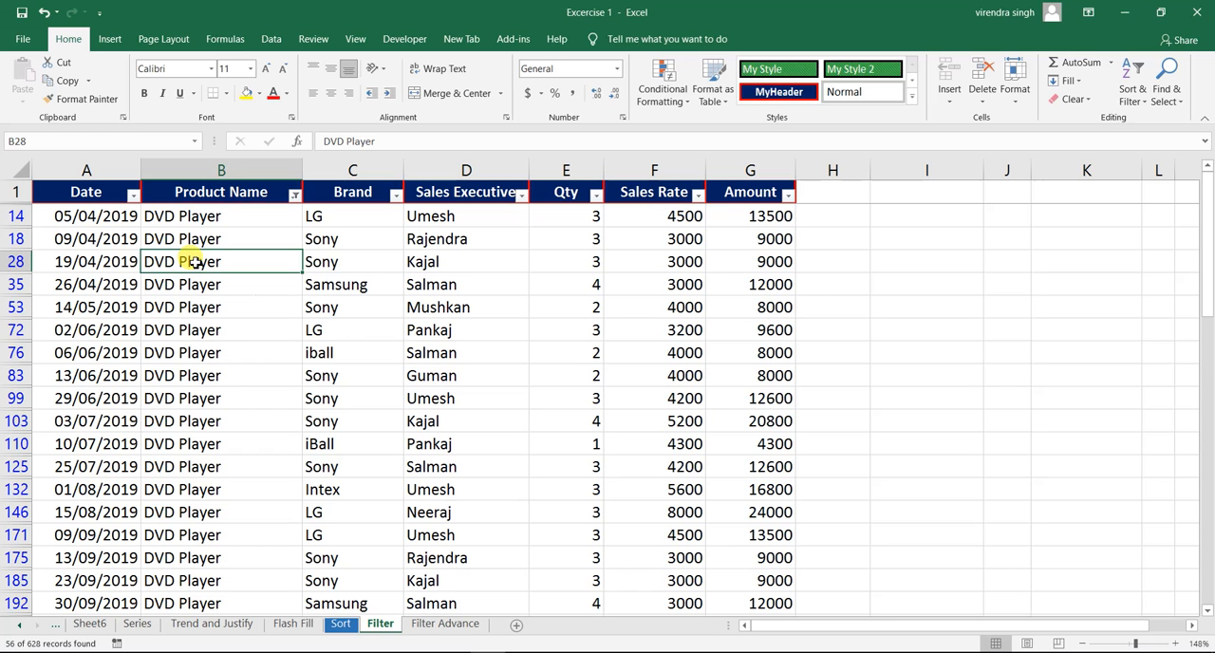
key(ctrl+Down)
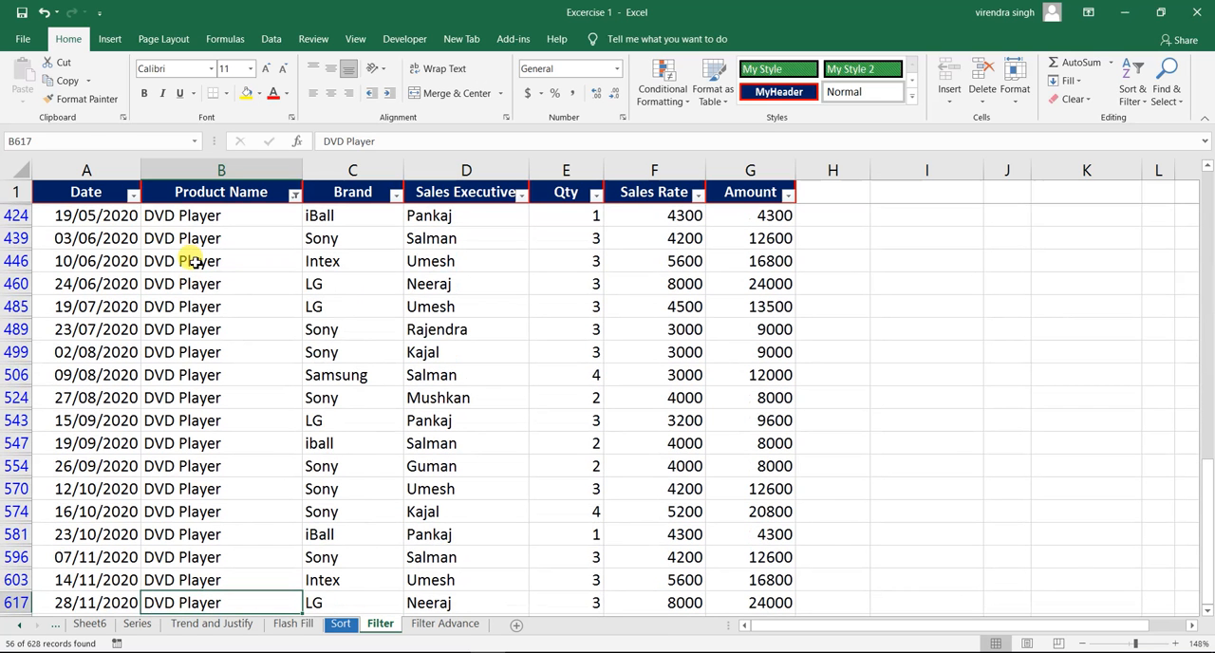
key(ctrl+Up)
key(Down)
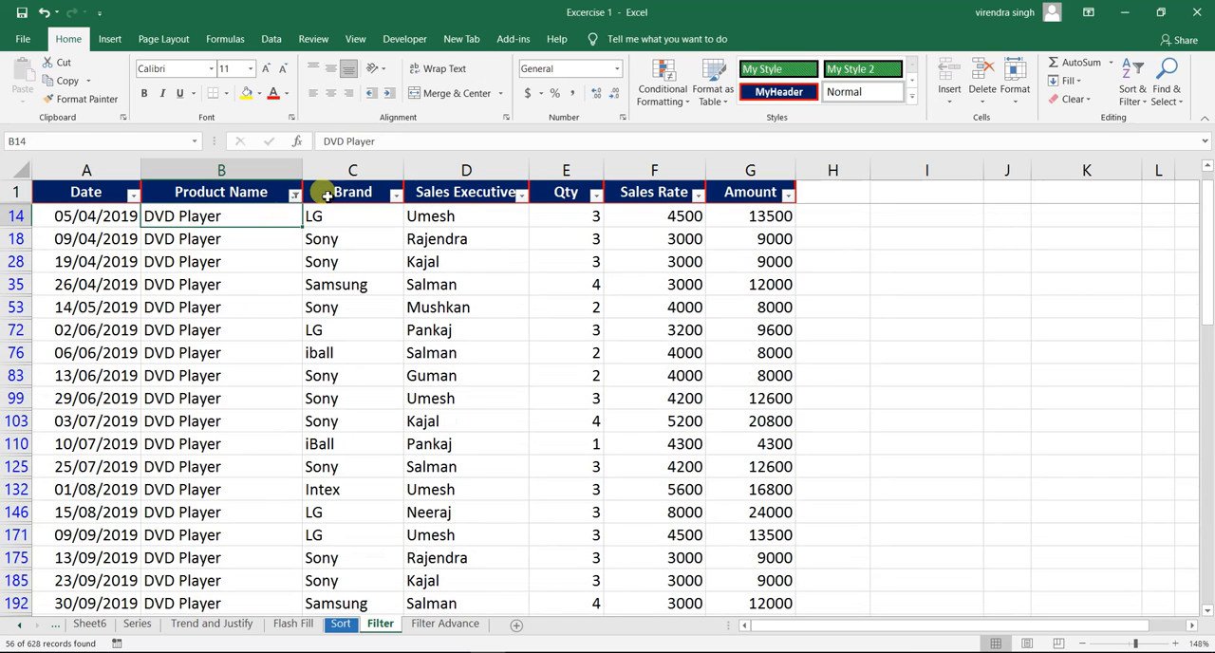
- Add Hard Disk to the Product Name filter alongside DVD Player
click(294, 196)
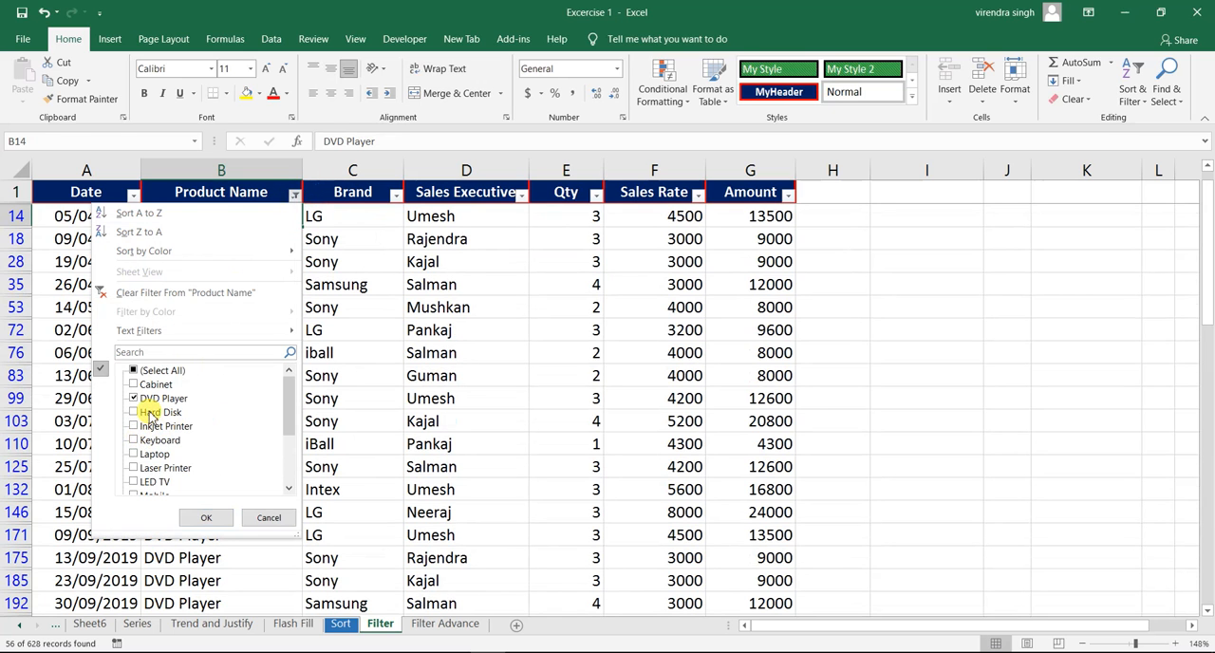
click(135, 412)
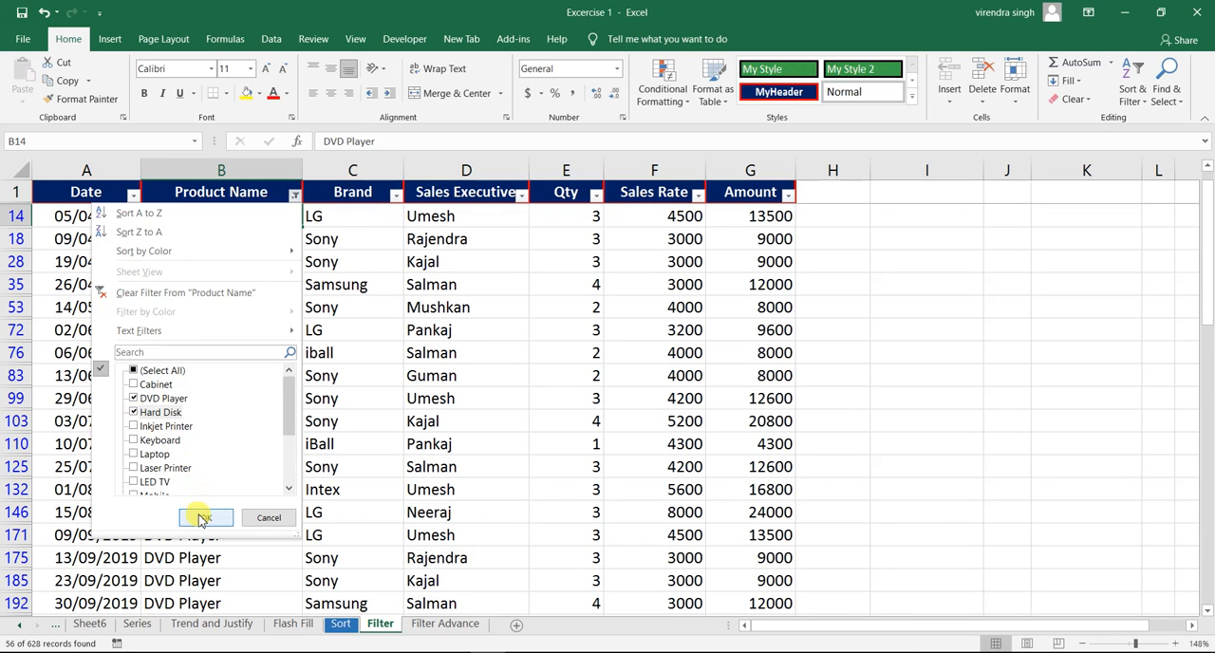
click(202, 518)
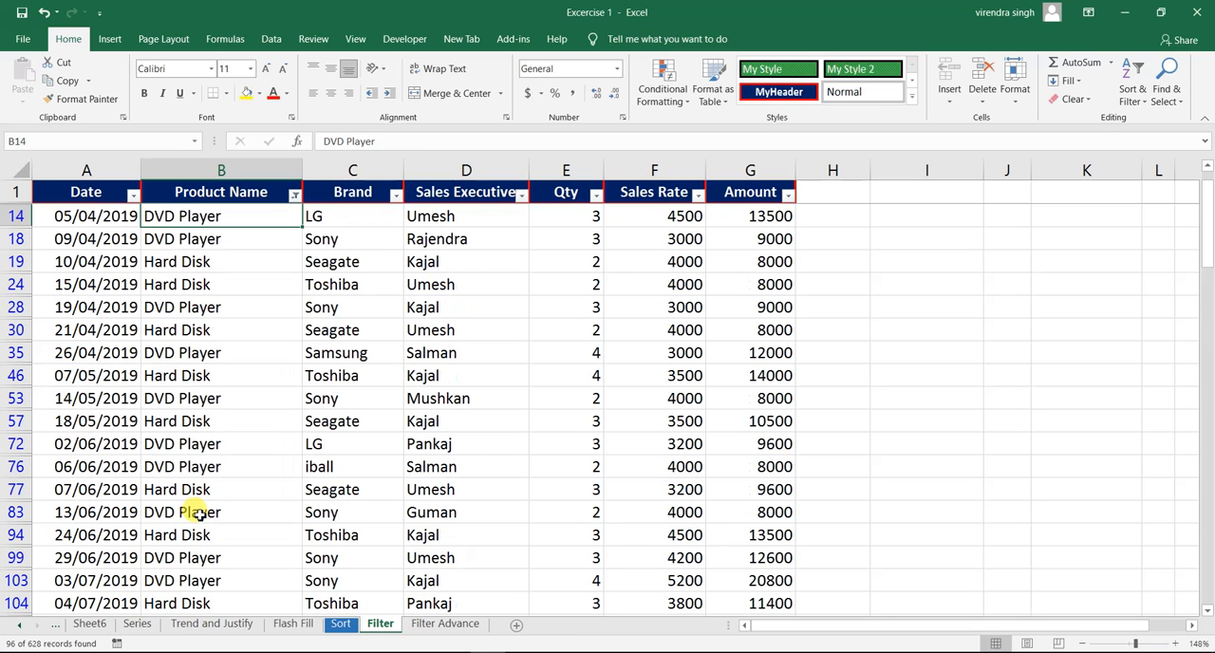
click(174, 259)
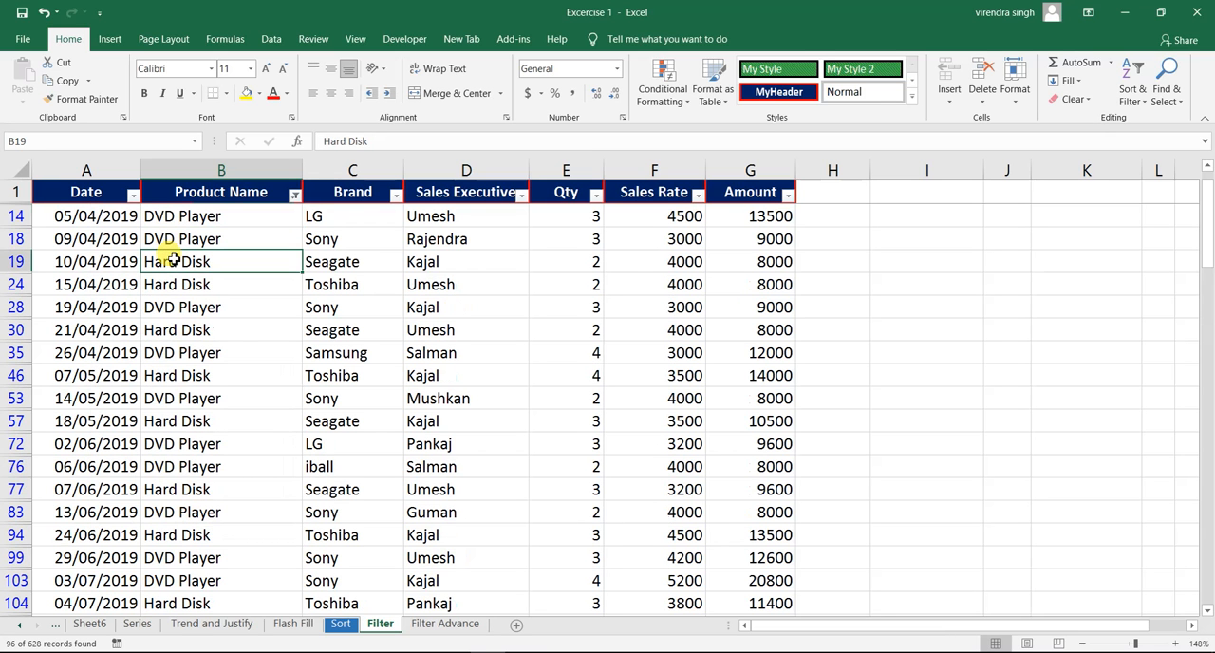
- Include Keyboard in the Product Name filter as a third product and check the filtered product rows
click(294, 194)
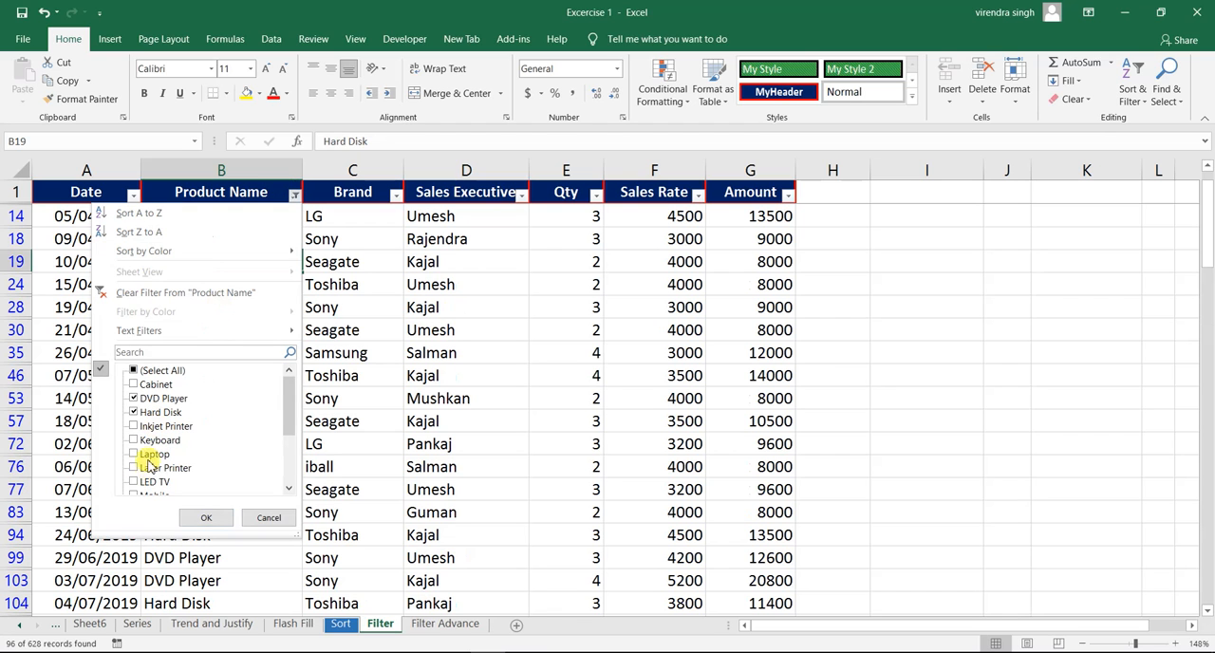
click(134, 441)
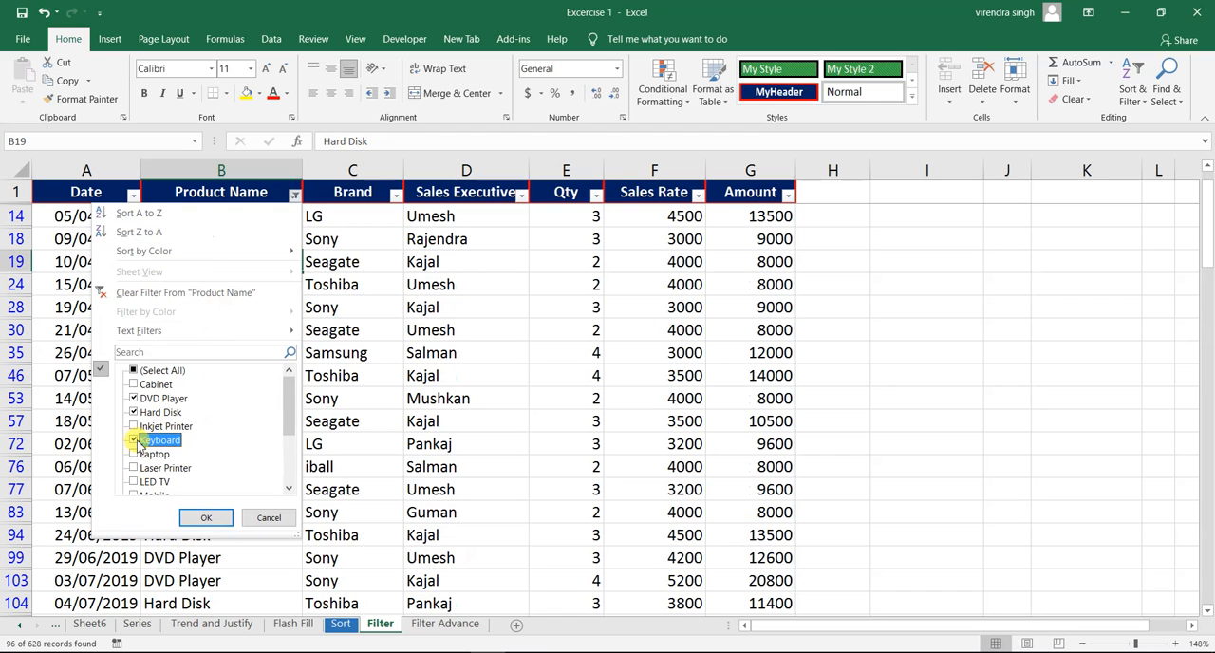
click(205, 519)
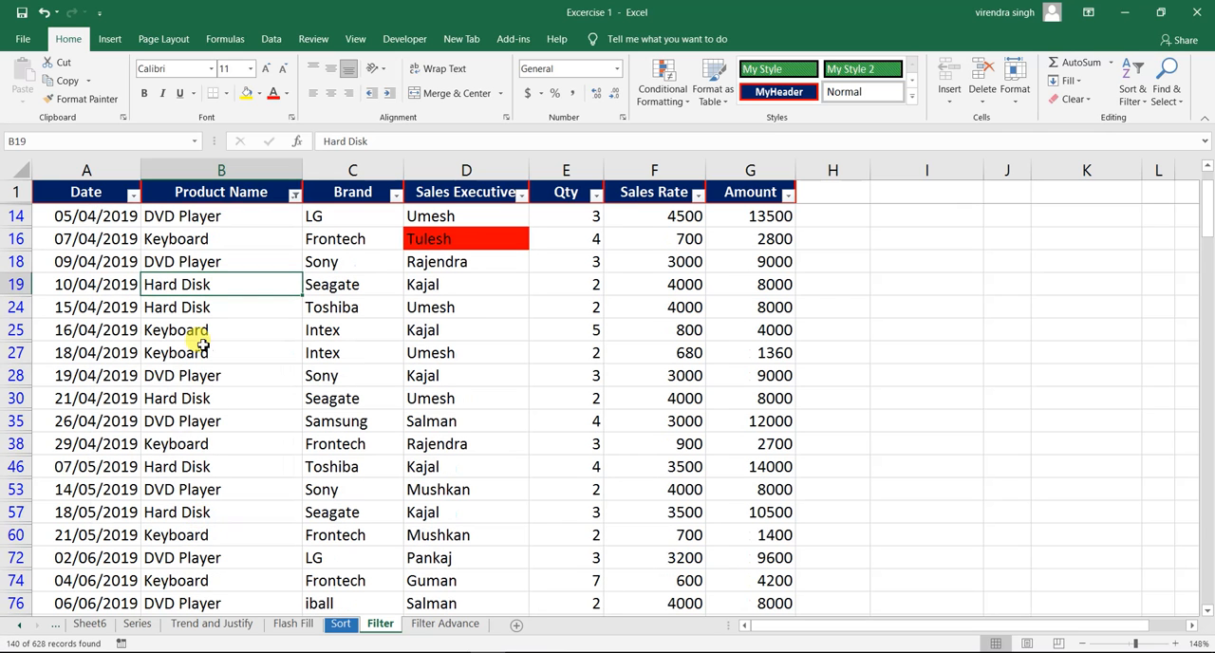
click(186, 217)
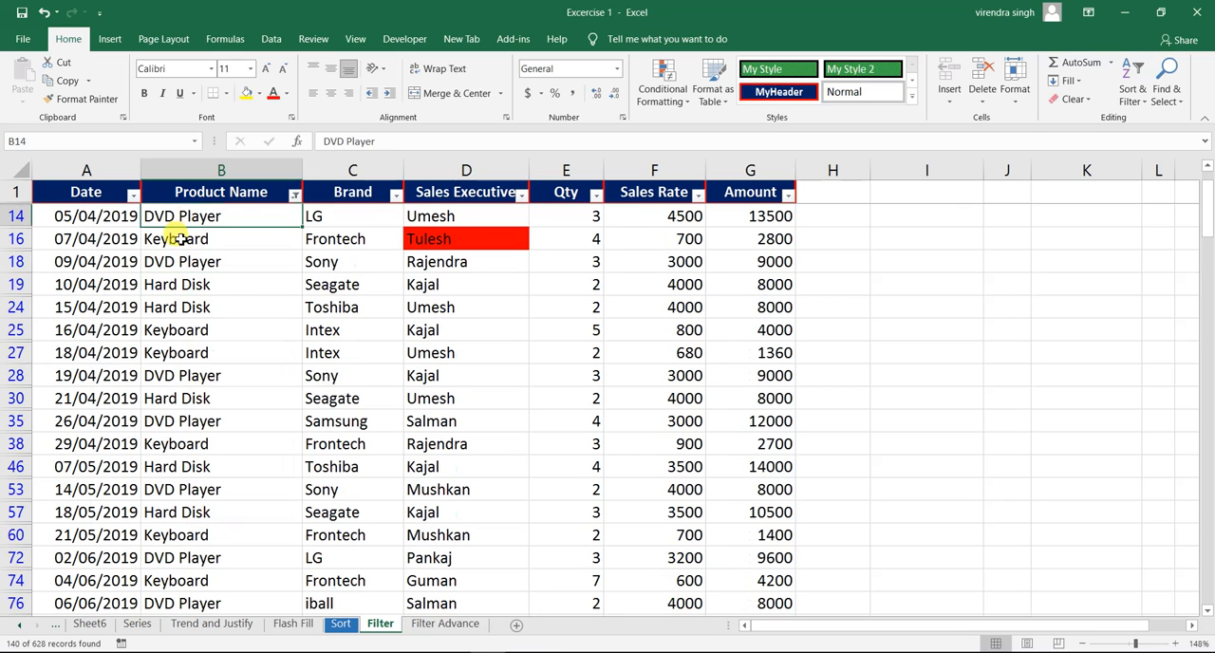
click(177, 237)
click(175, 284)
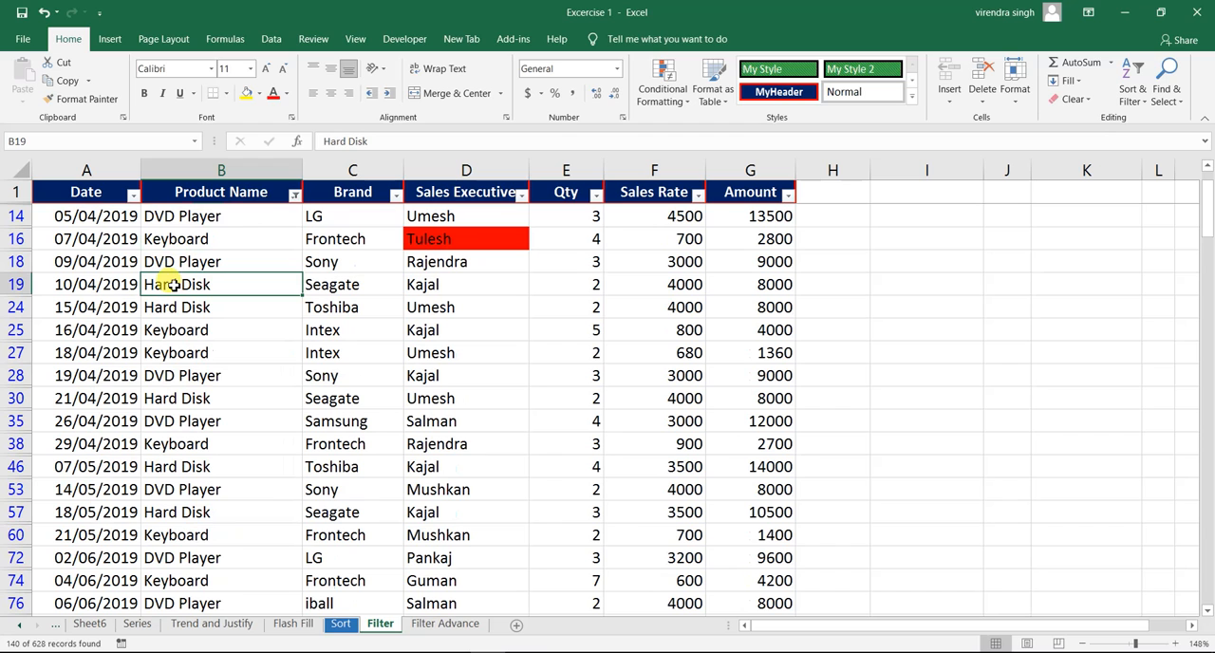
- Reset the Product Name filter to select all products so every record shows
click(294, 196)
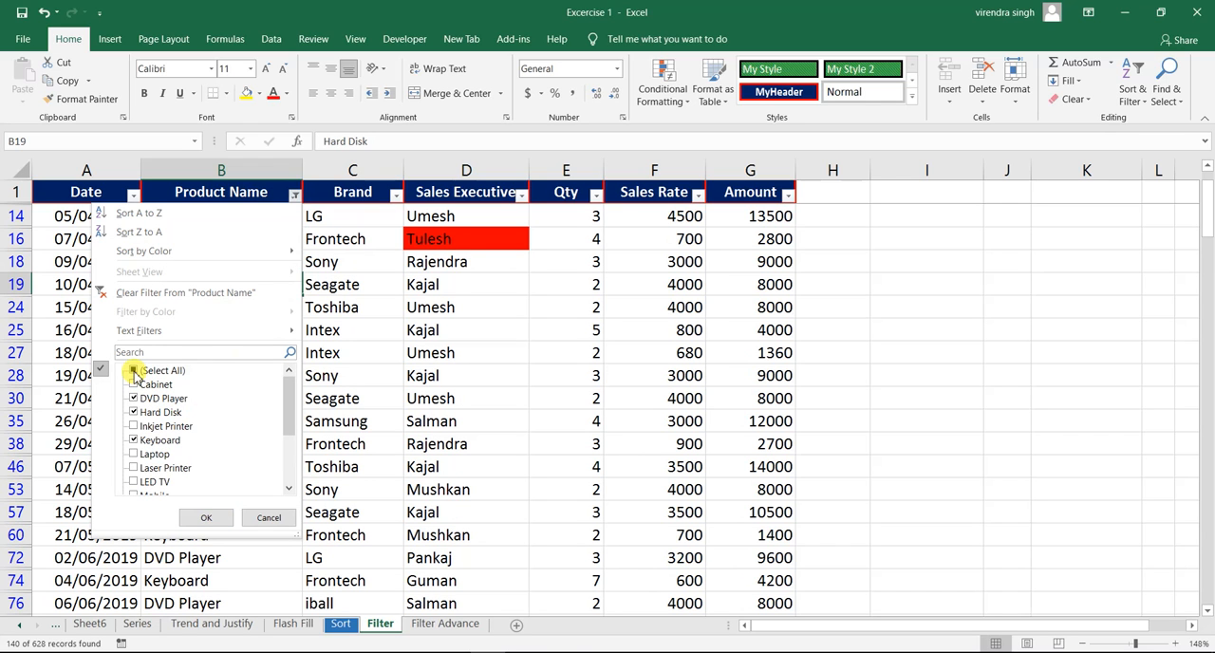
click(135, 372)
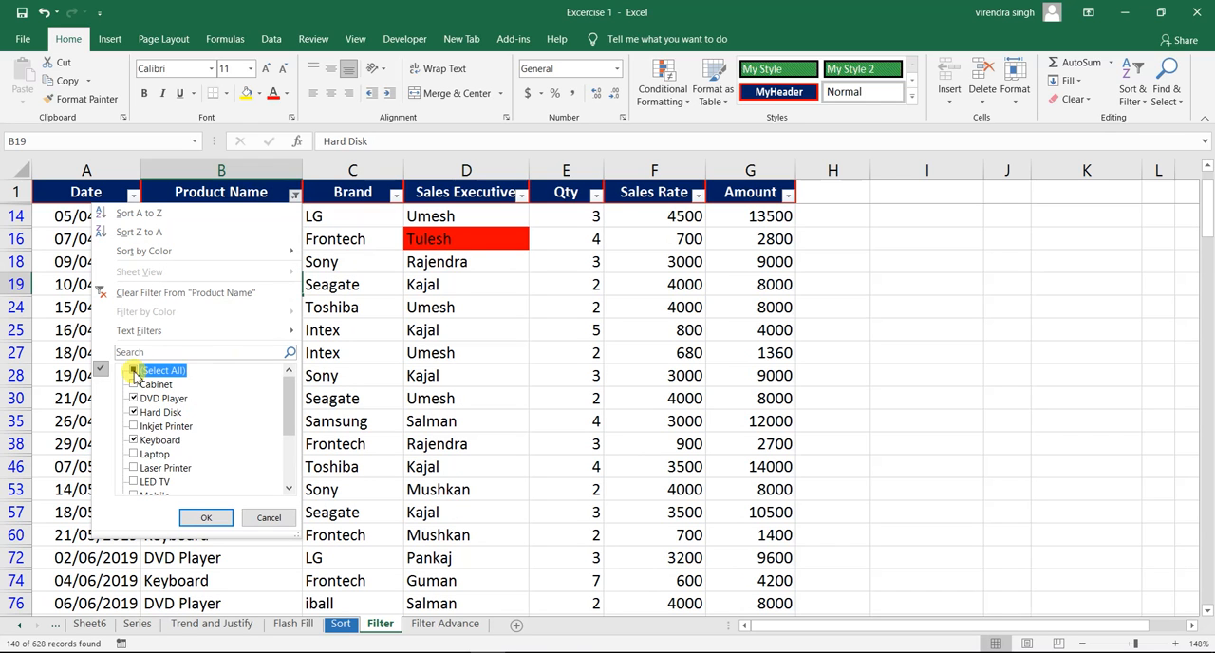
click(205, 516)
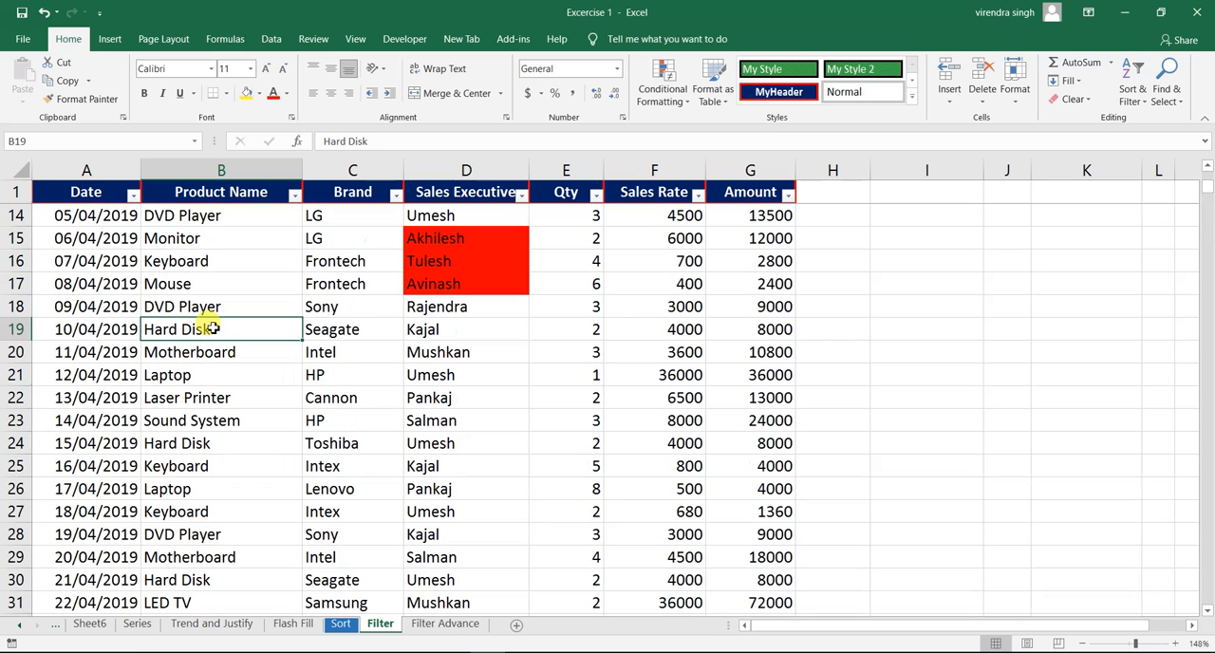
click(209, 268)
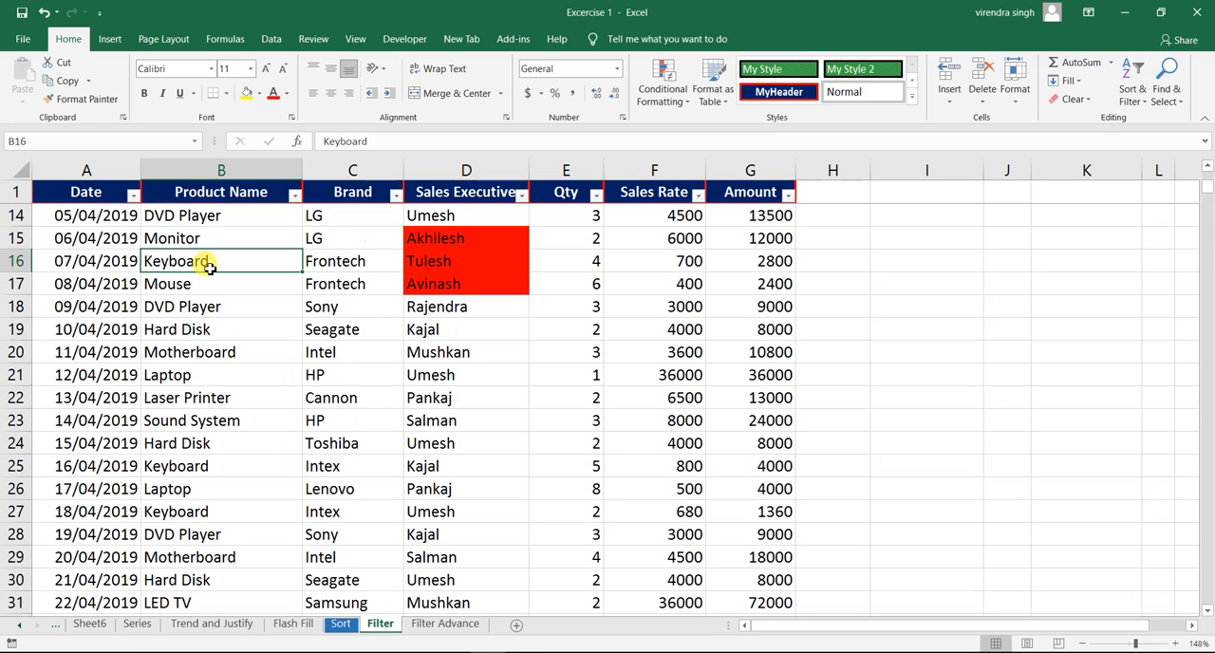
- Filter the Product Name column to show only Laser Printer records
click(294, 197)
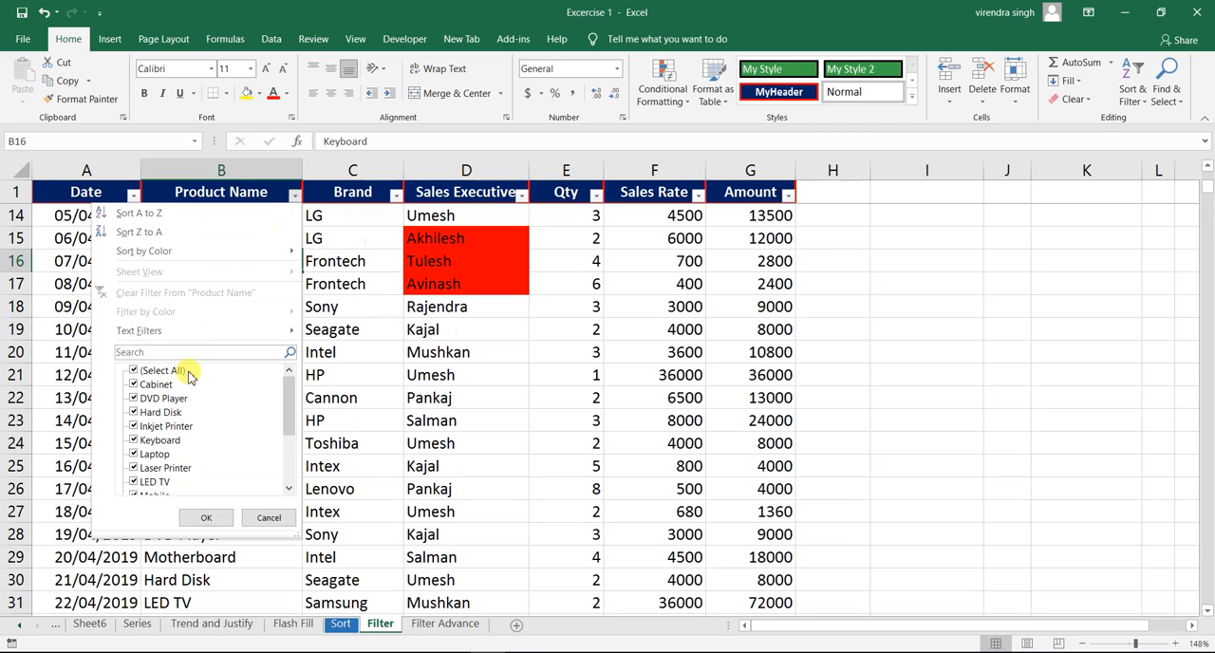
click(136, 371)
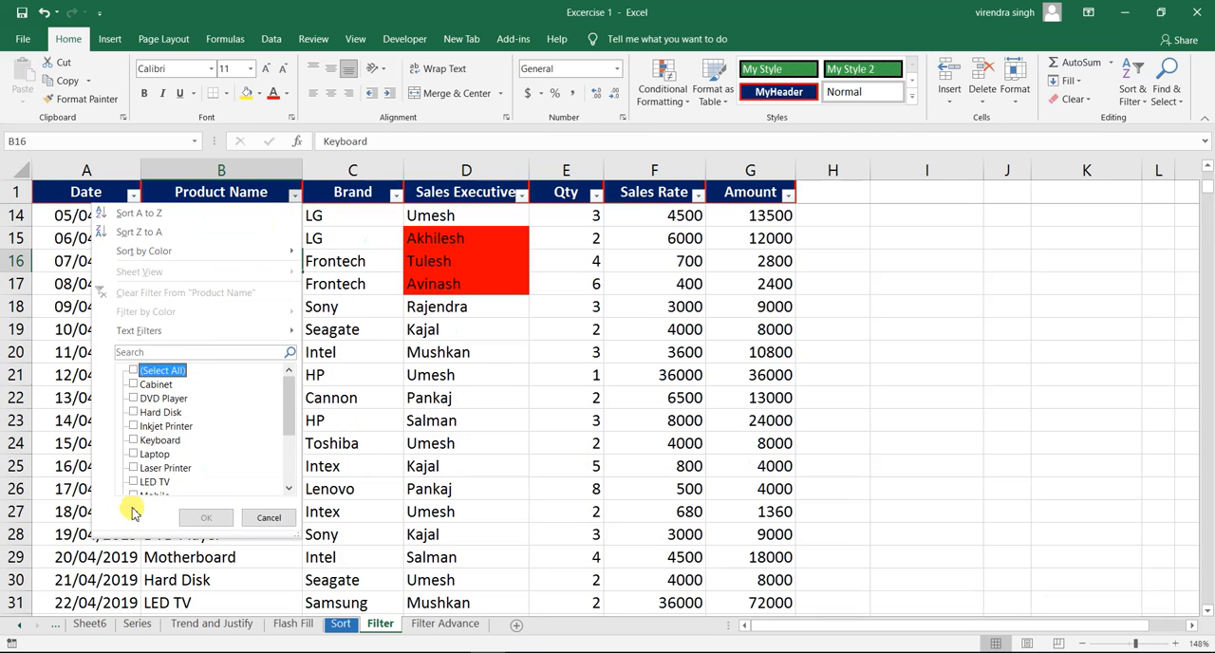
click(133, 467)
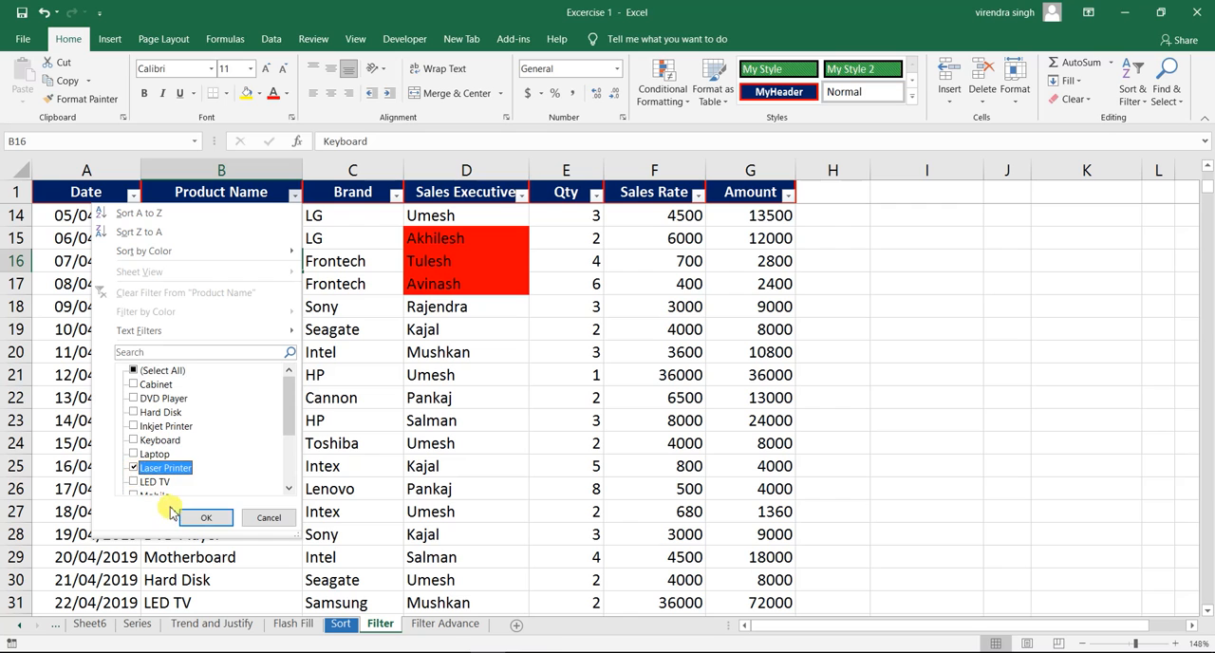
click(202, 518)
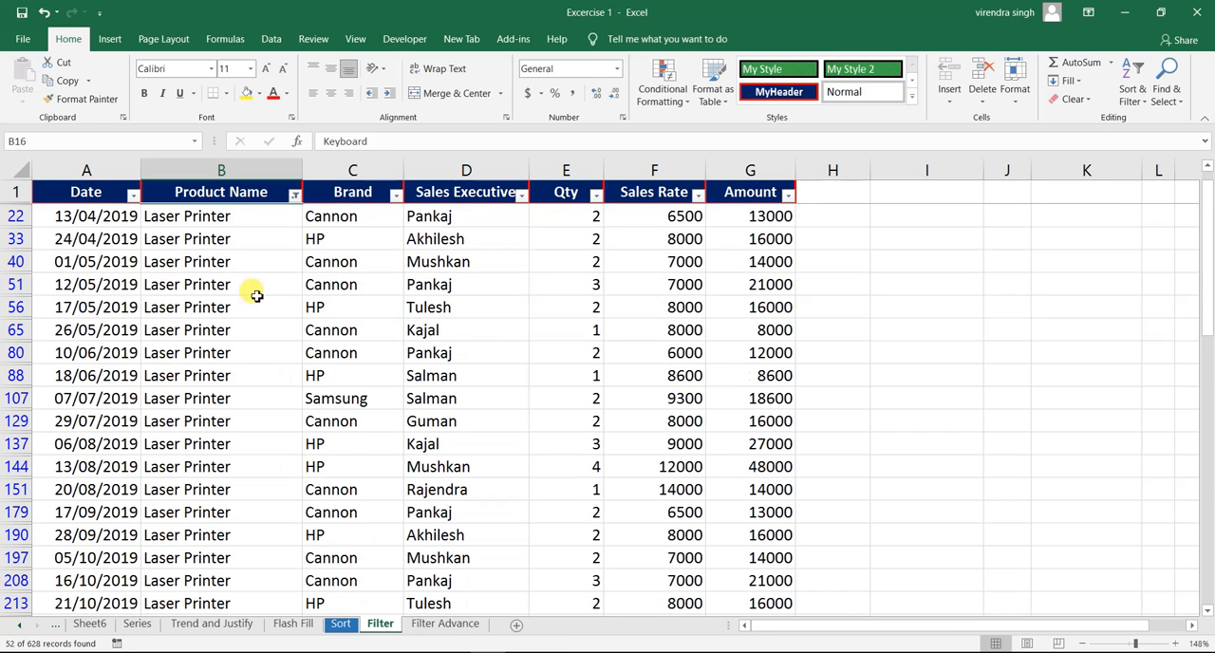
click(254, 294)
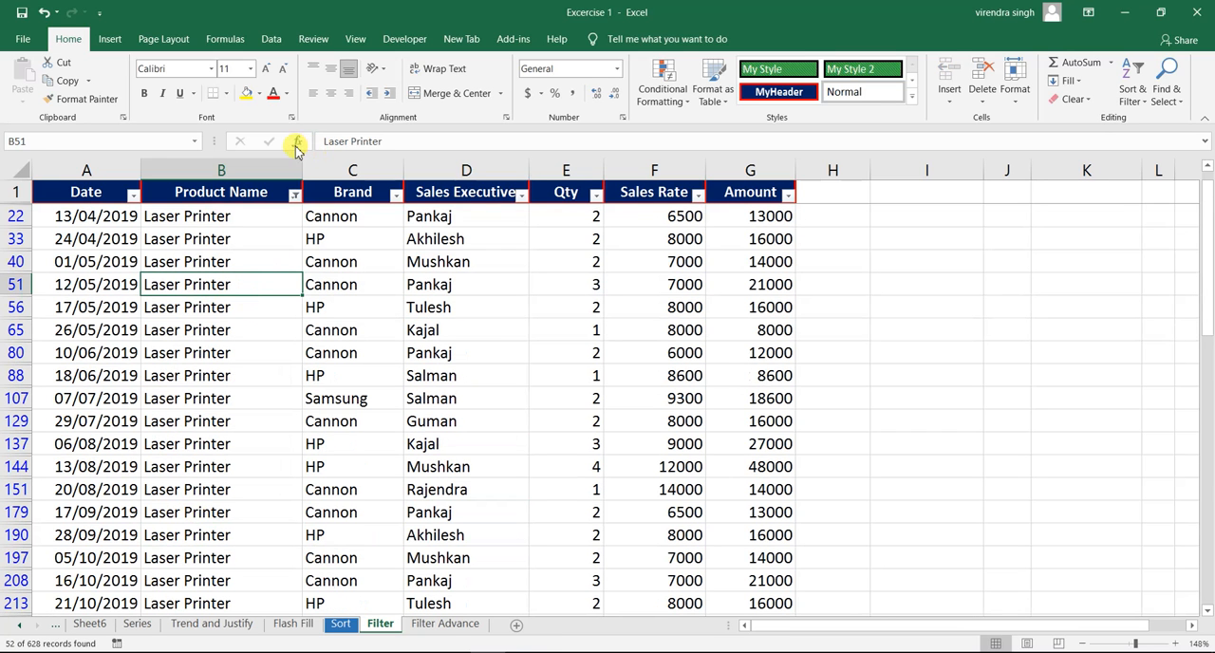
- Clear the Laser Printer filter from the Product Name column
click(295, 198)
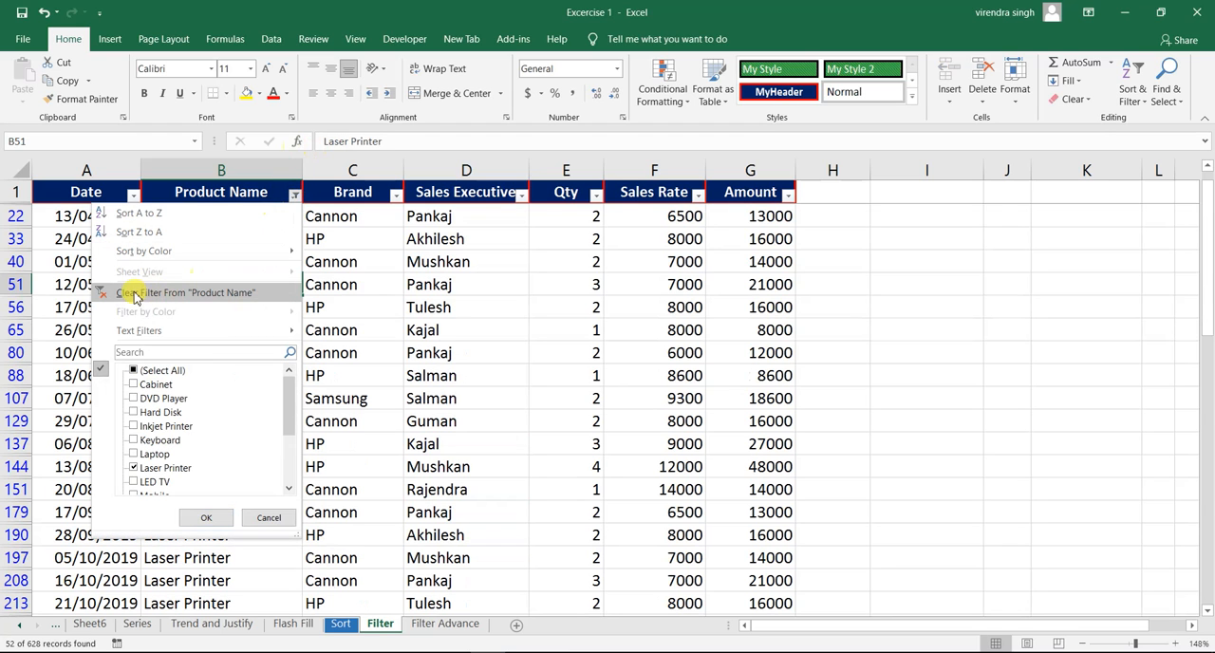
click(229, 295)
click(216, 252)
click(220, 233)
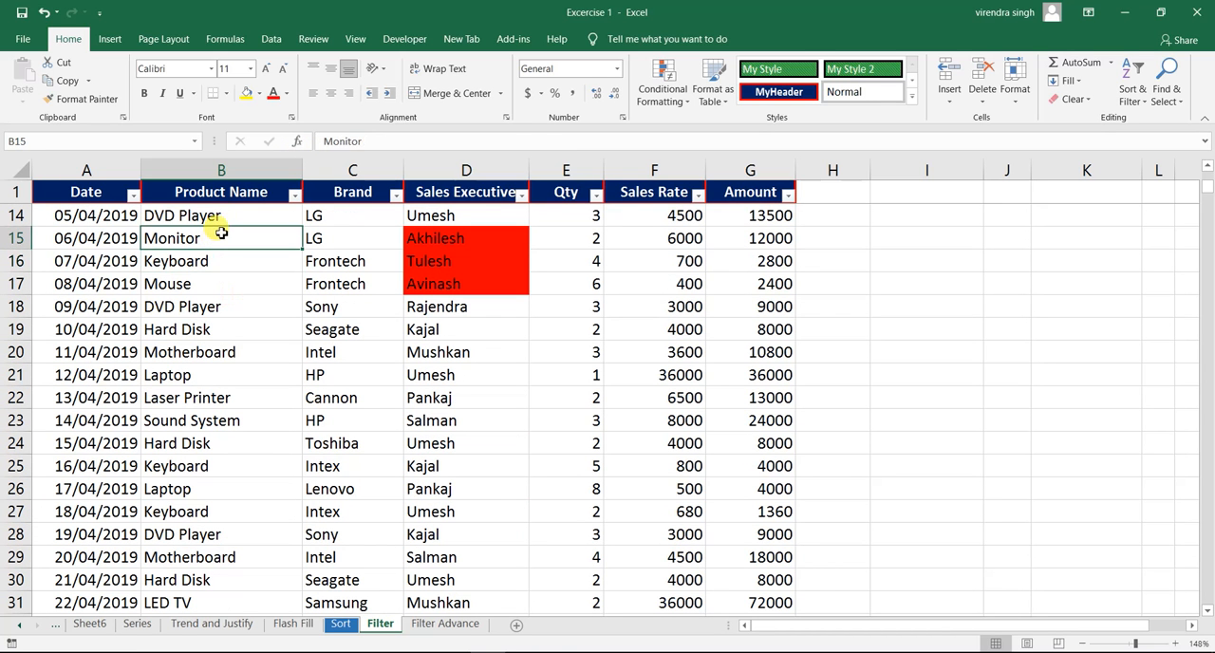
click(263, 210)
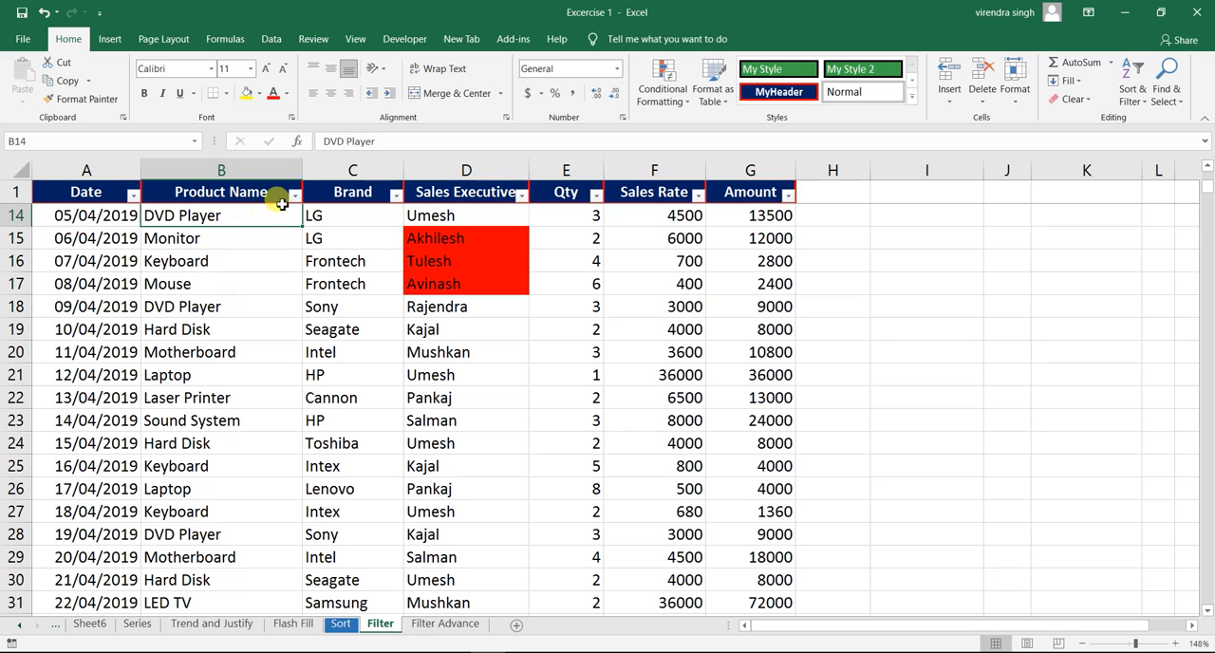
- Look through the Product Name filter values and search them for "laptop"
click(294, 196)
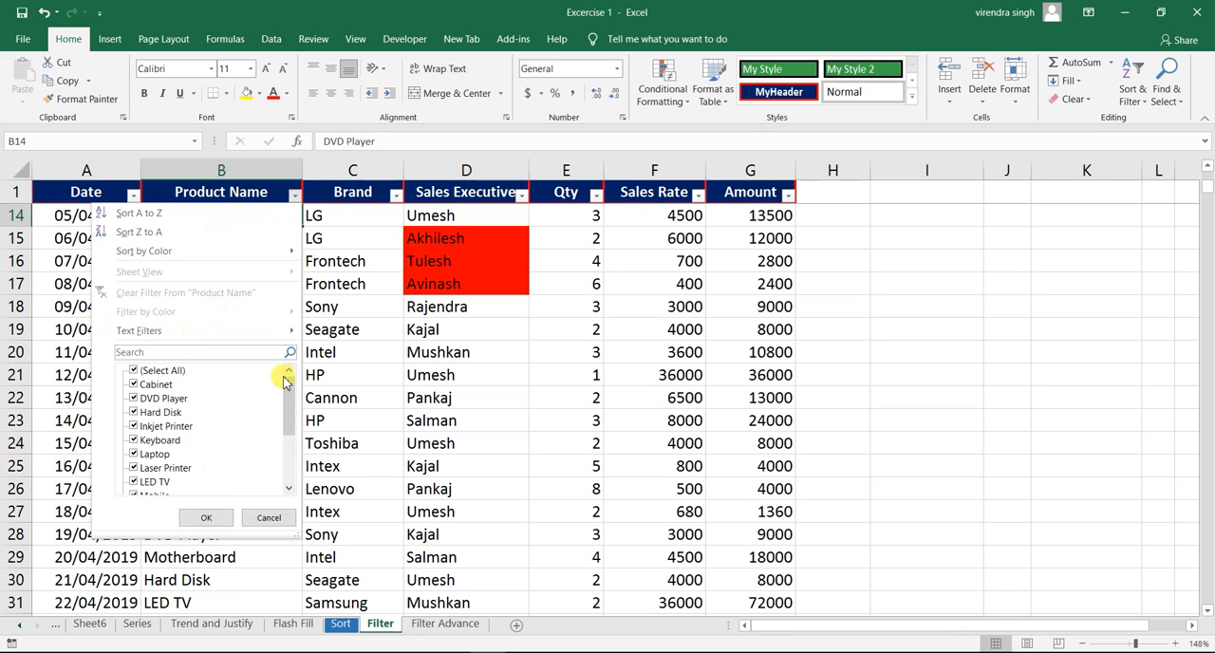
mouse_move(290, 398)
mouse_down()
mouse_move(287, 461)
mouse_move(291, 376)
mouse_move(288, 462)
mouse_move(290, 377)
mouse_up()
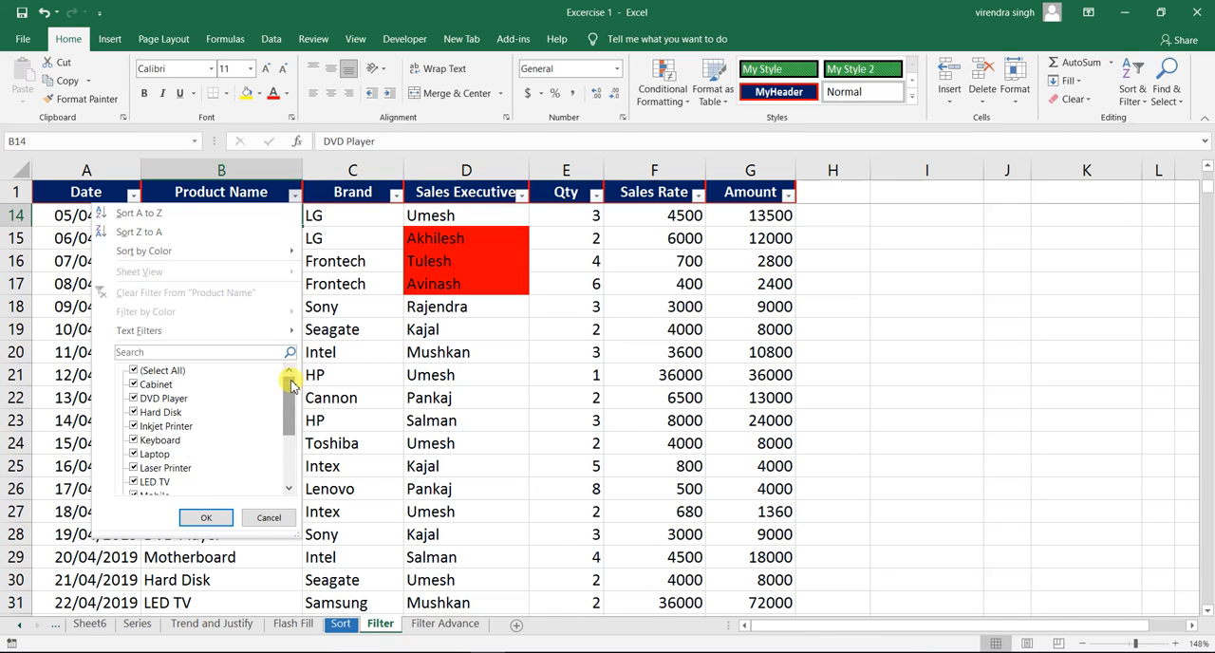
mouse_move(285, 387)
mouse_down()
mouse_move(284, 442)
mouse_move(291, 379)
mouse_up()
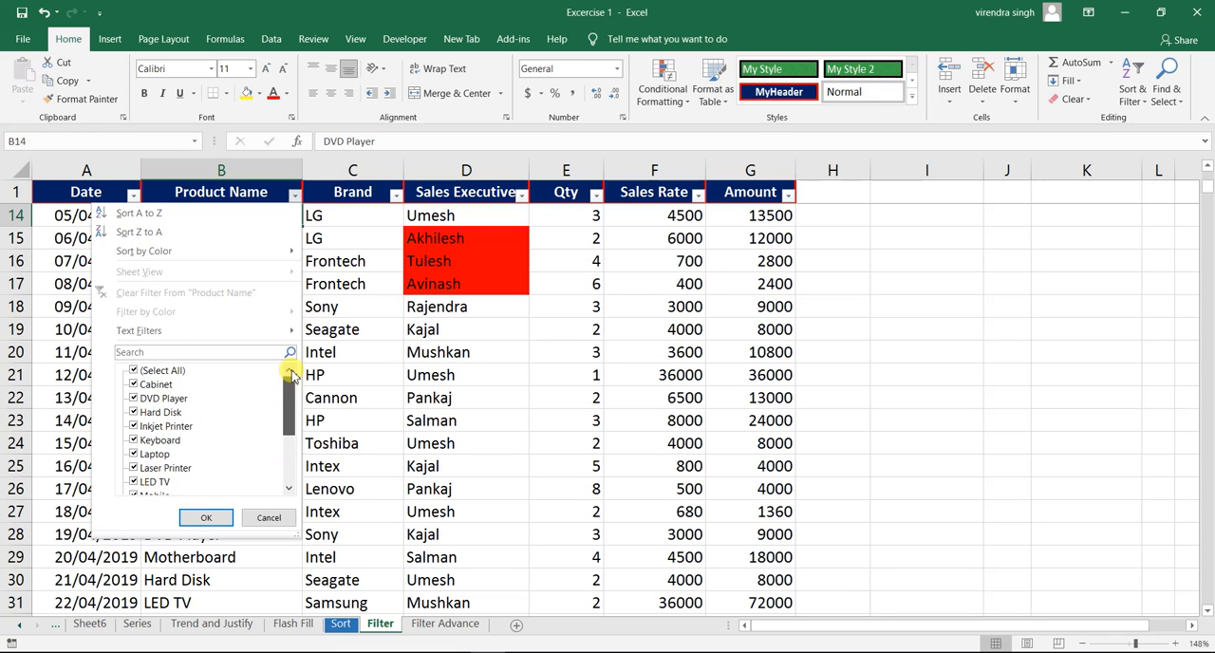
click(162, 350)
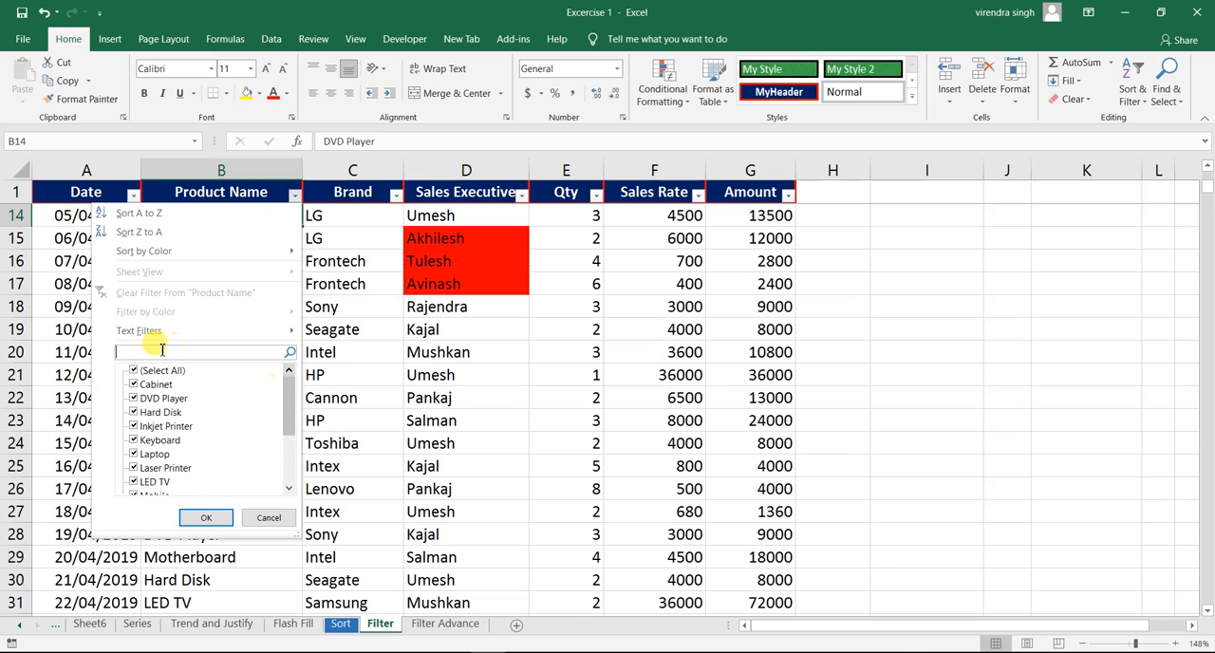
text(laptop)
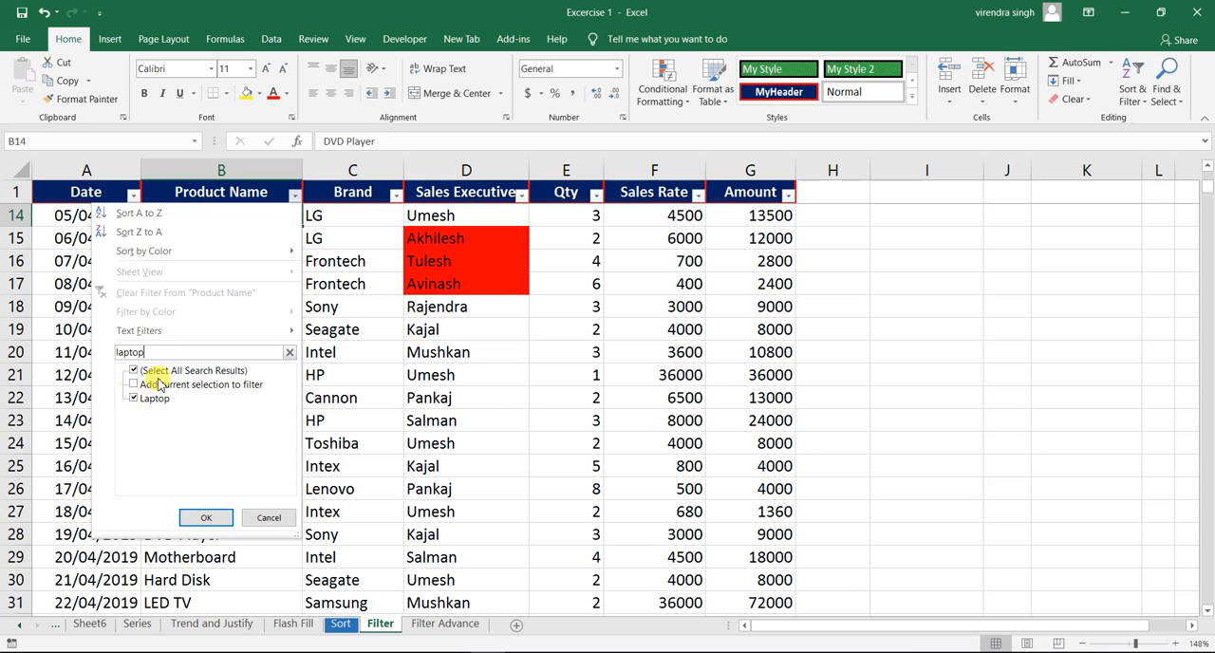
- Replace the filter value search with "motherboard" and filter the Product Name column to Motherboard only
key(BackSpace)
key(BackSpace)
key(BackSpace)
key(BackSpace)
key(BackSpace)
key(BackSpace)
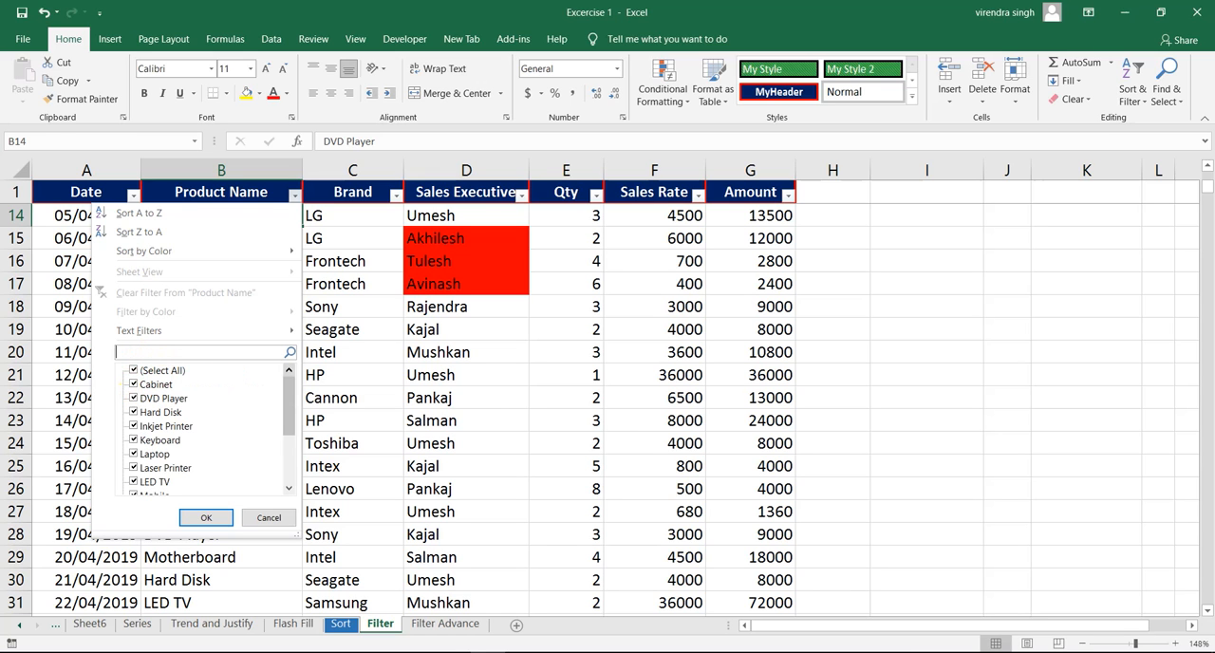
text(motherboard)
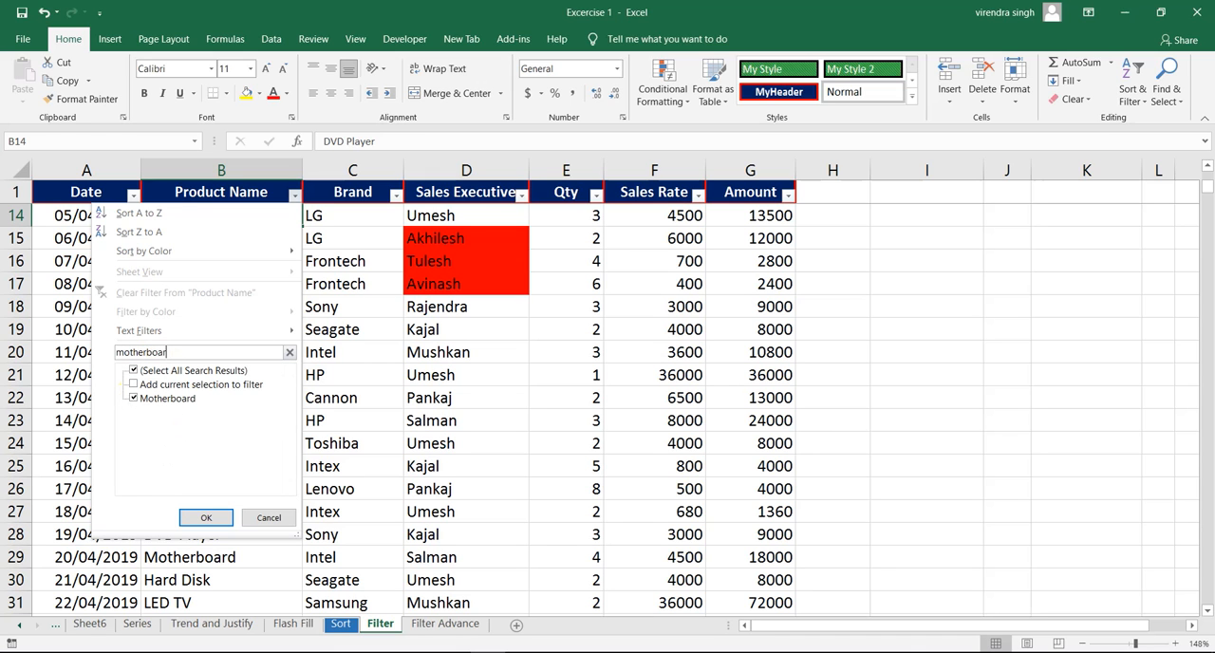
click(137, 399)
click(137, 400)
click(206, 517)
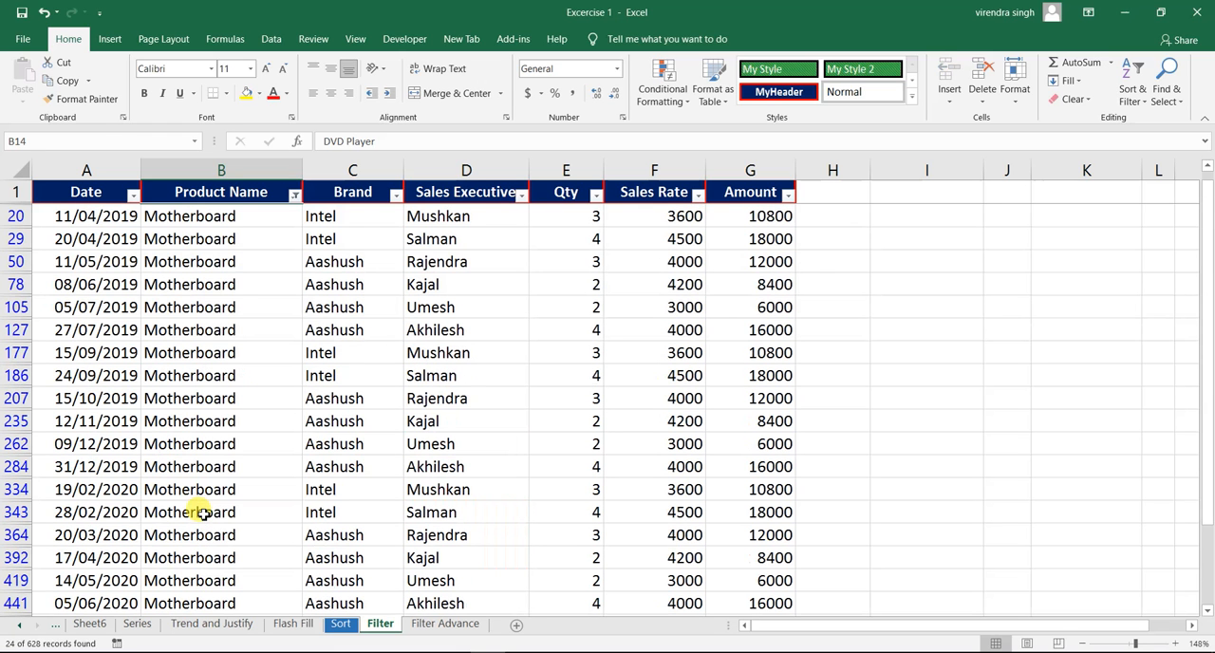
click(237, 308)
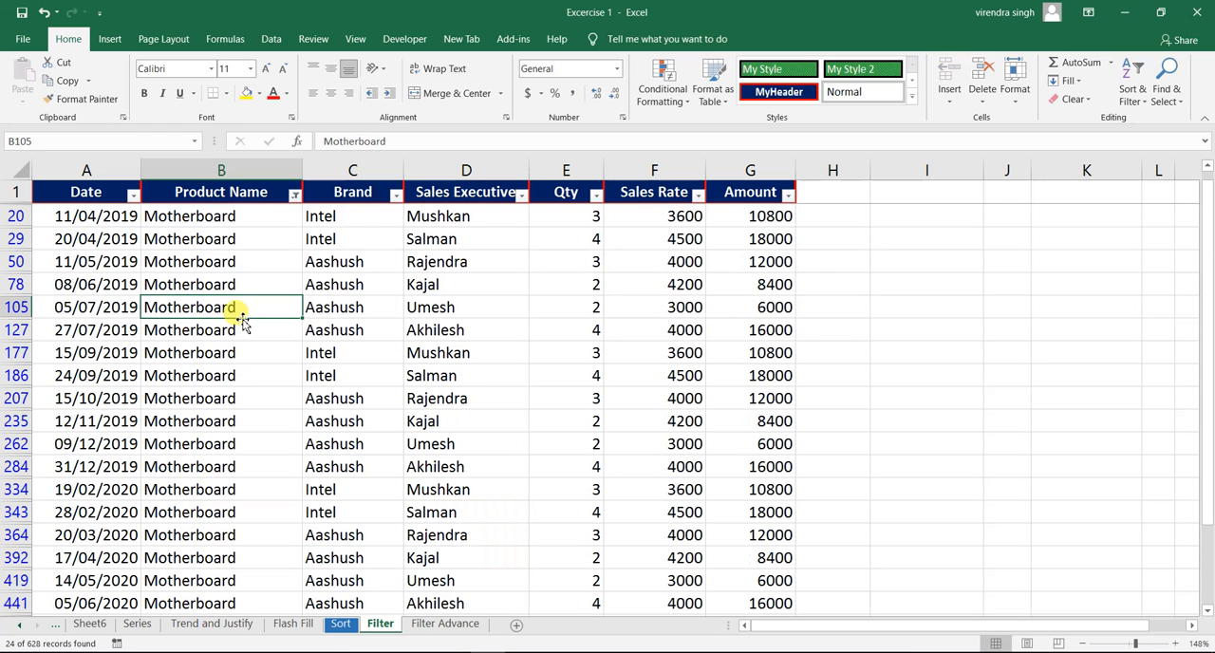
- Clear the Motherboard filter from the Product Name column so all products show again
click(294, 196)
click(220, 293)
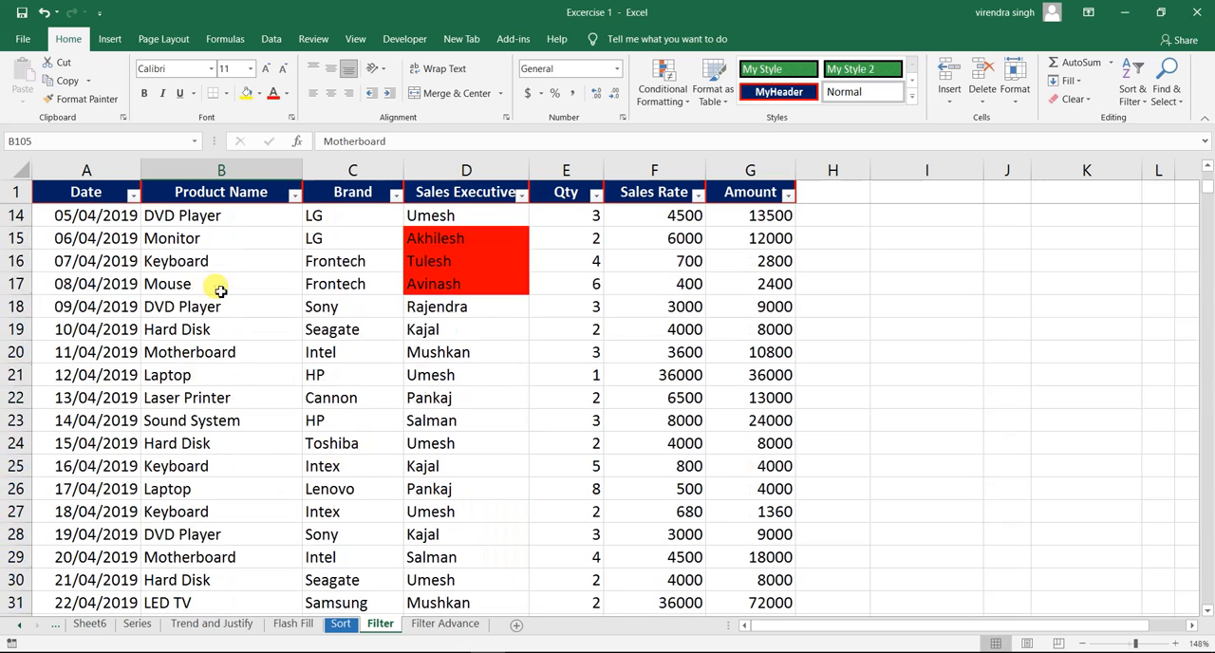
click(217, 262)
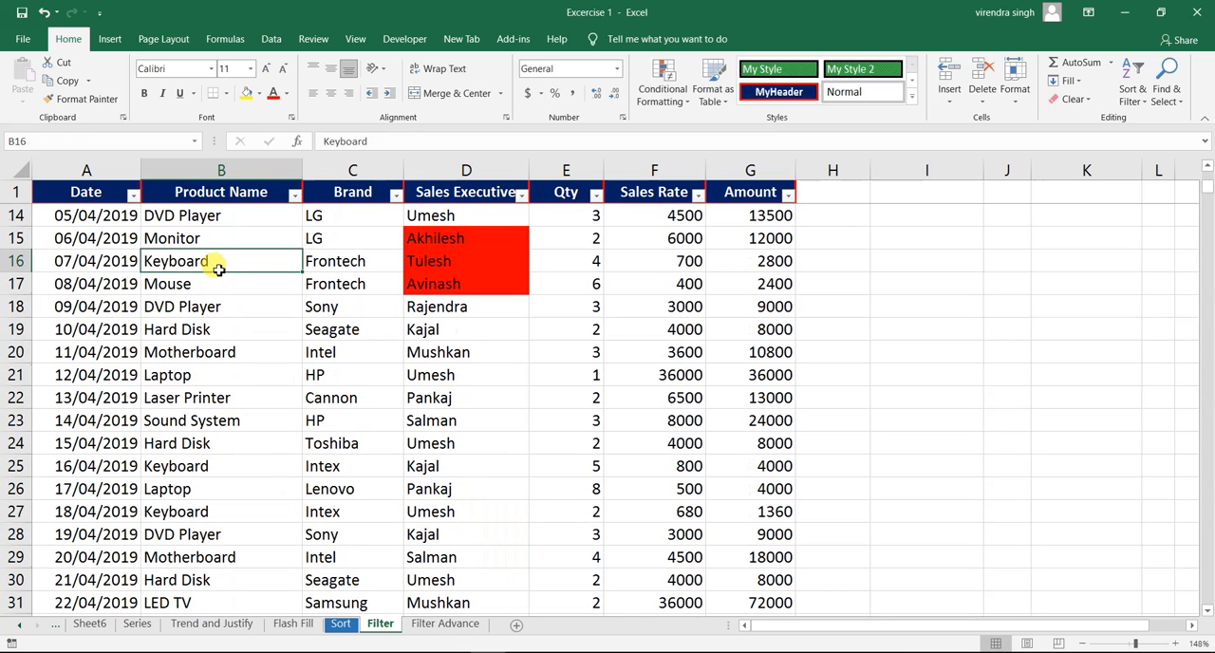
- Examine the text filter conditions available for the Product Name column without applying any
click(294, 193)
mouse_move(200, 336)
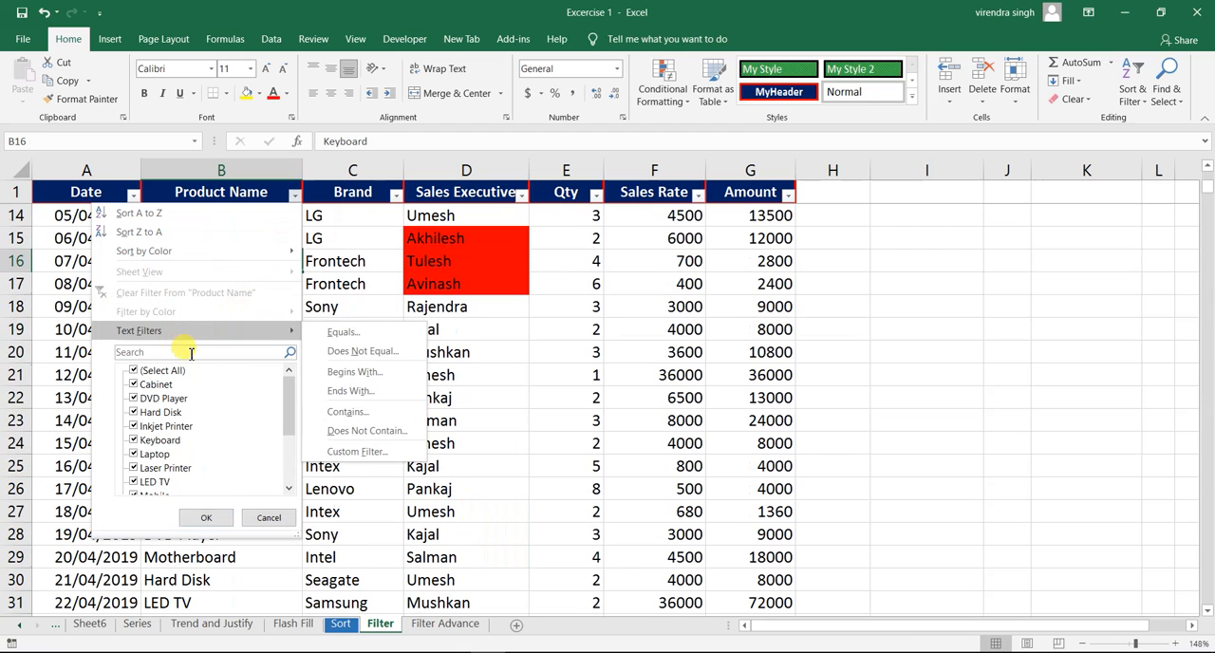
click(235, 197)
click(220, 218)
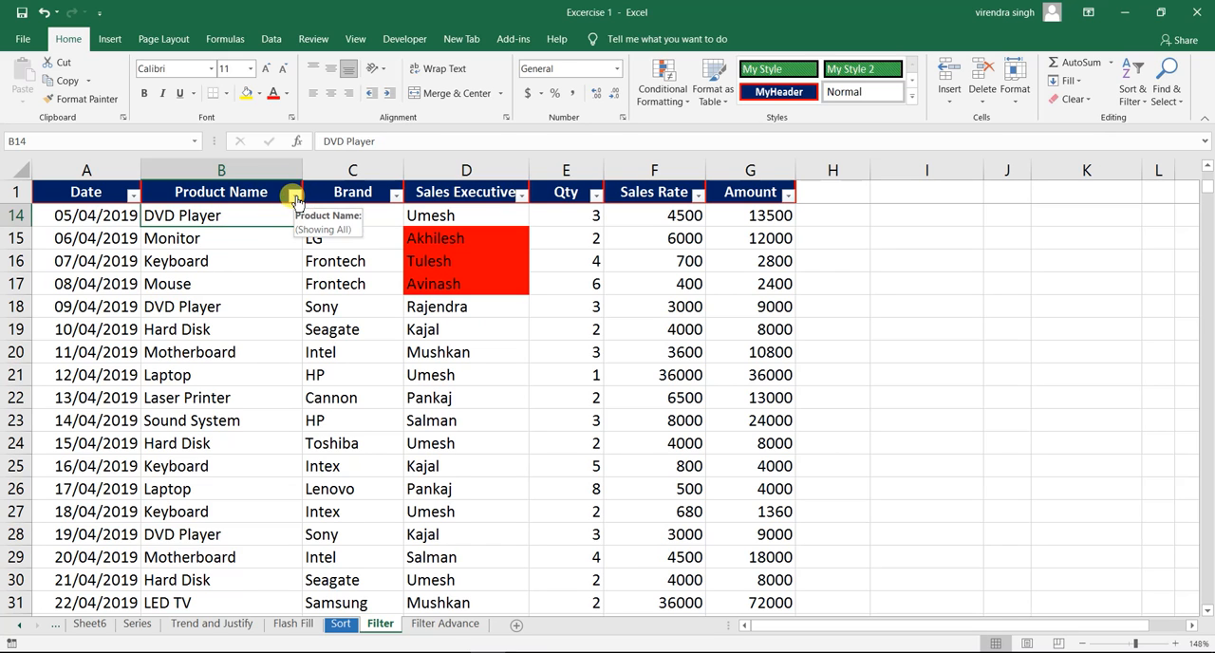
click(195, 307)
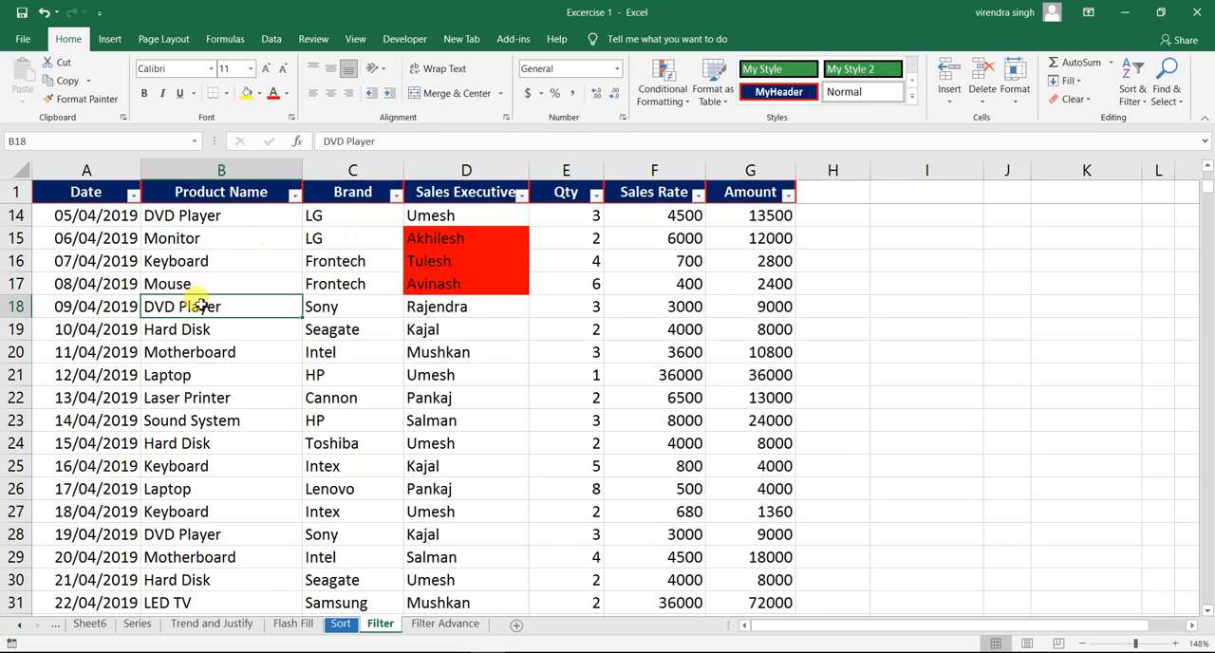
click(294, 196)
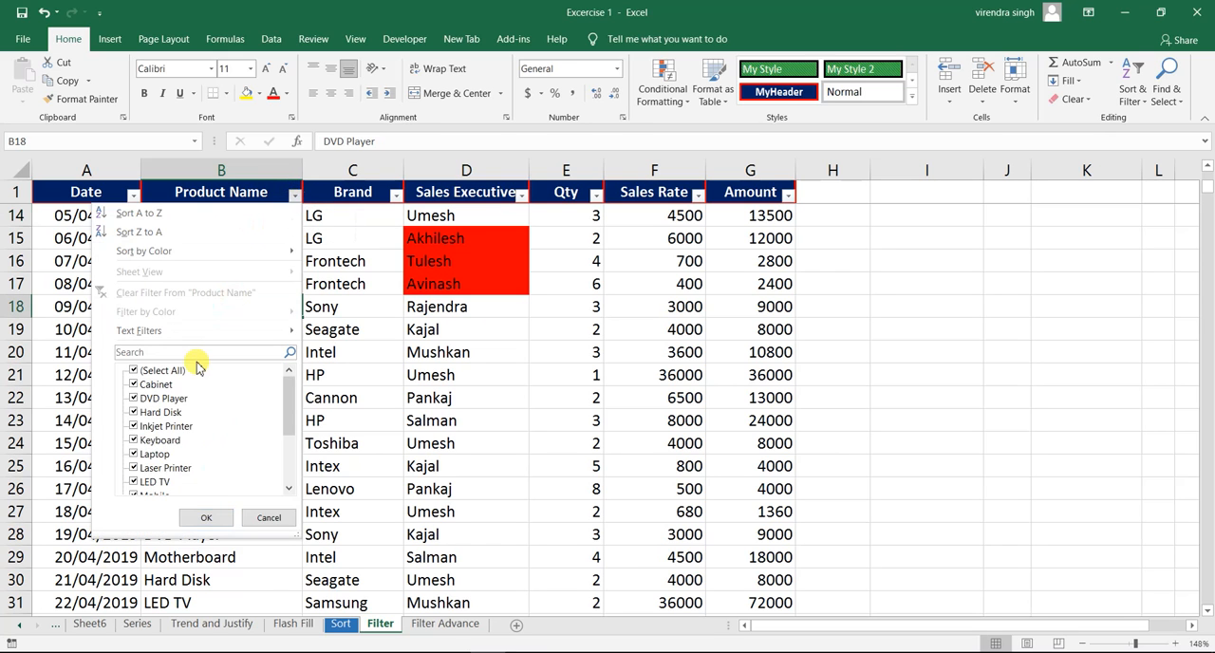
mouse_move(199, 334)
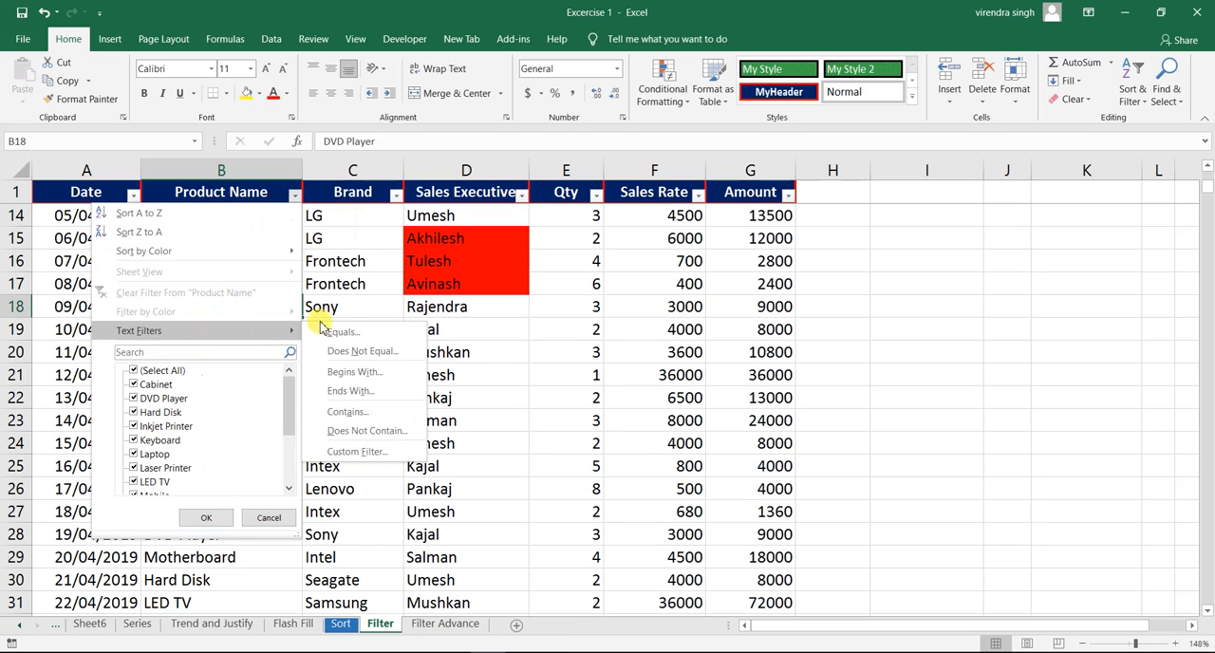
click(52, 292)
click(53, 292)
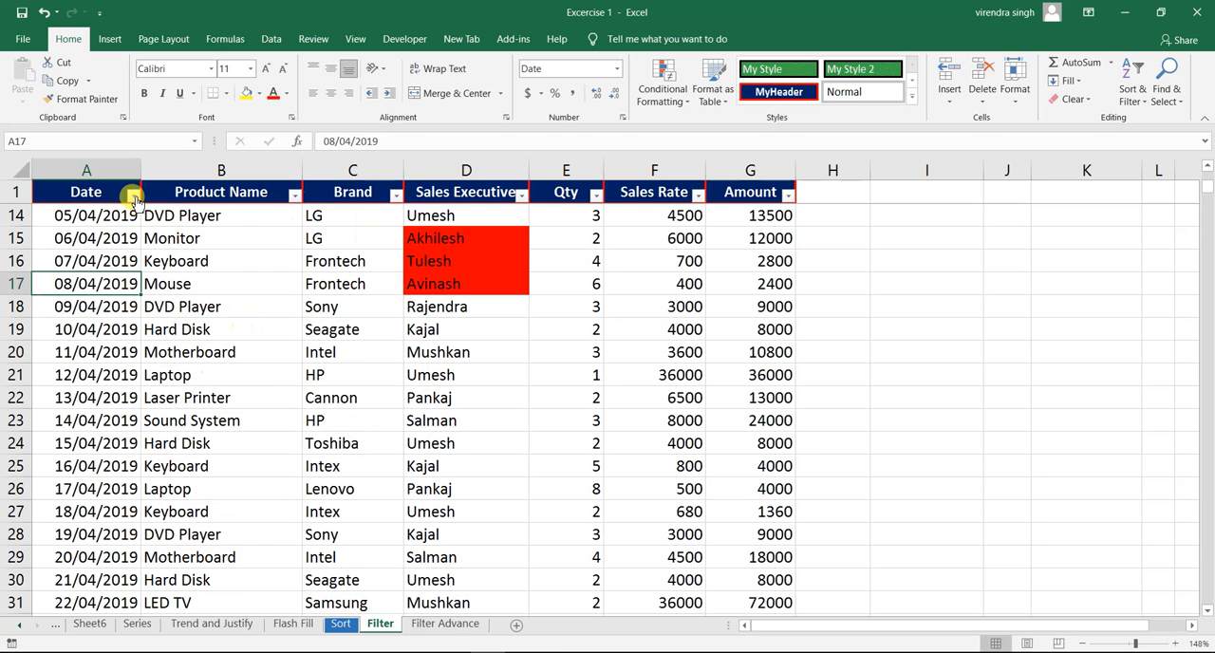
- Examine the date filter conditions for the Date column and the number filter conditions for the Sales Rate column
click(132, 194)
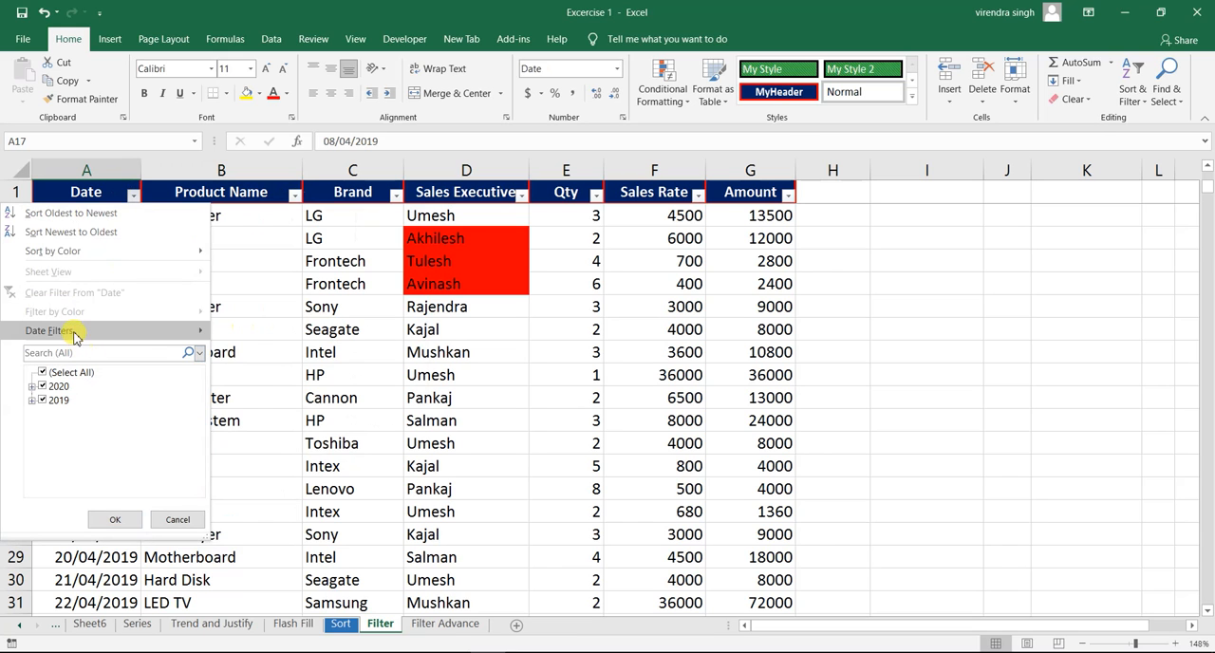
mouse_move(90, 332)
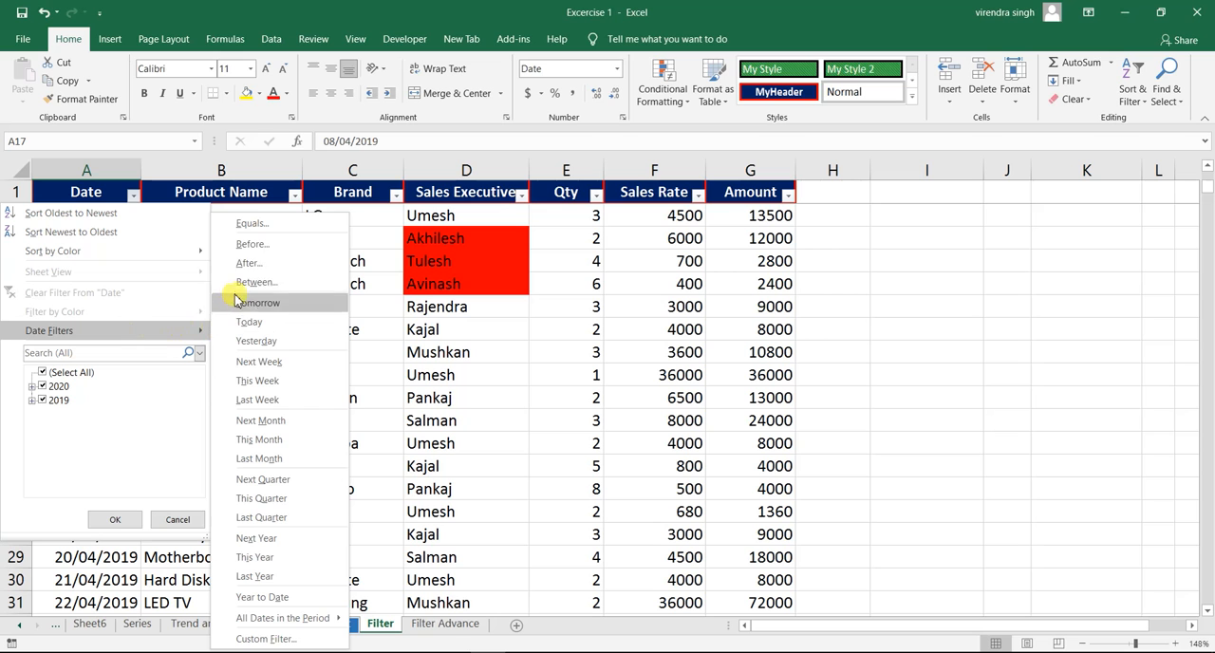
click(669, 261)
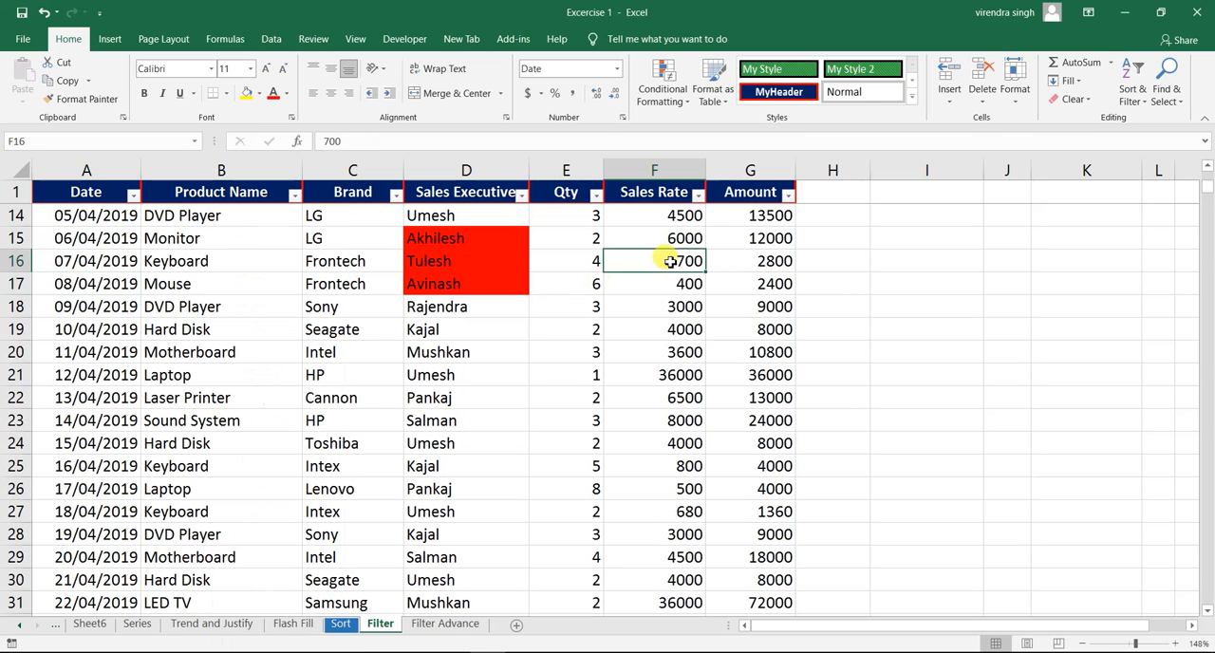
click(697, 195)
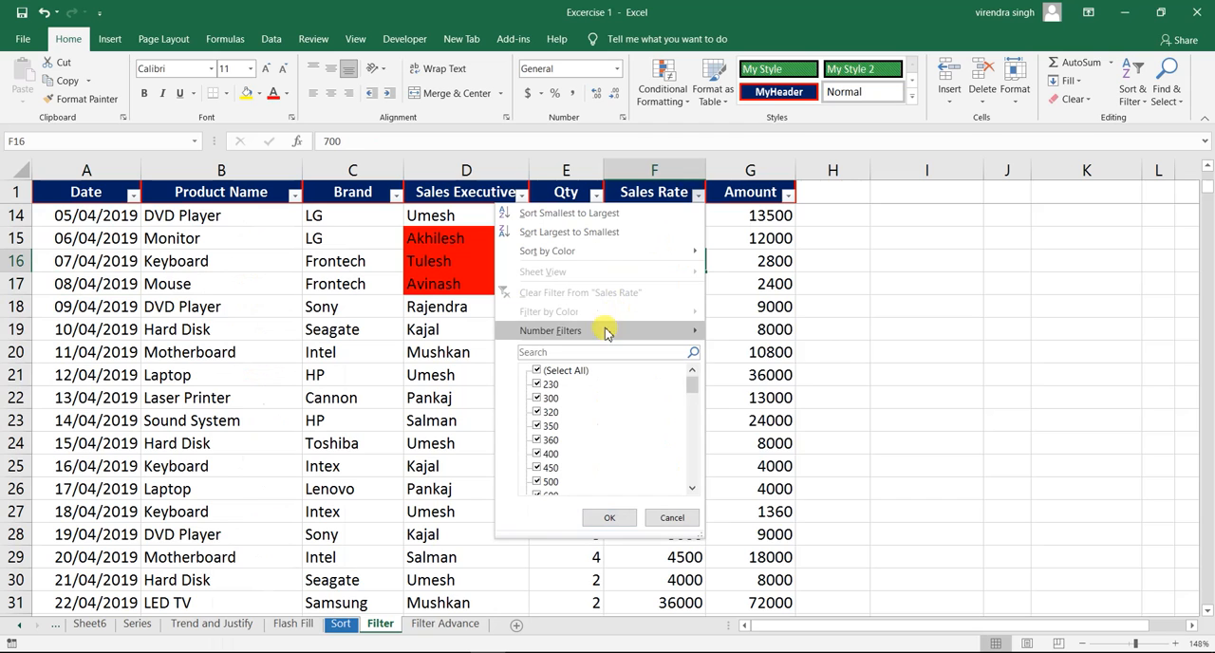
mouse_move(601, 330)
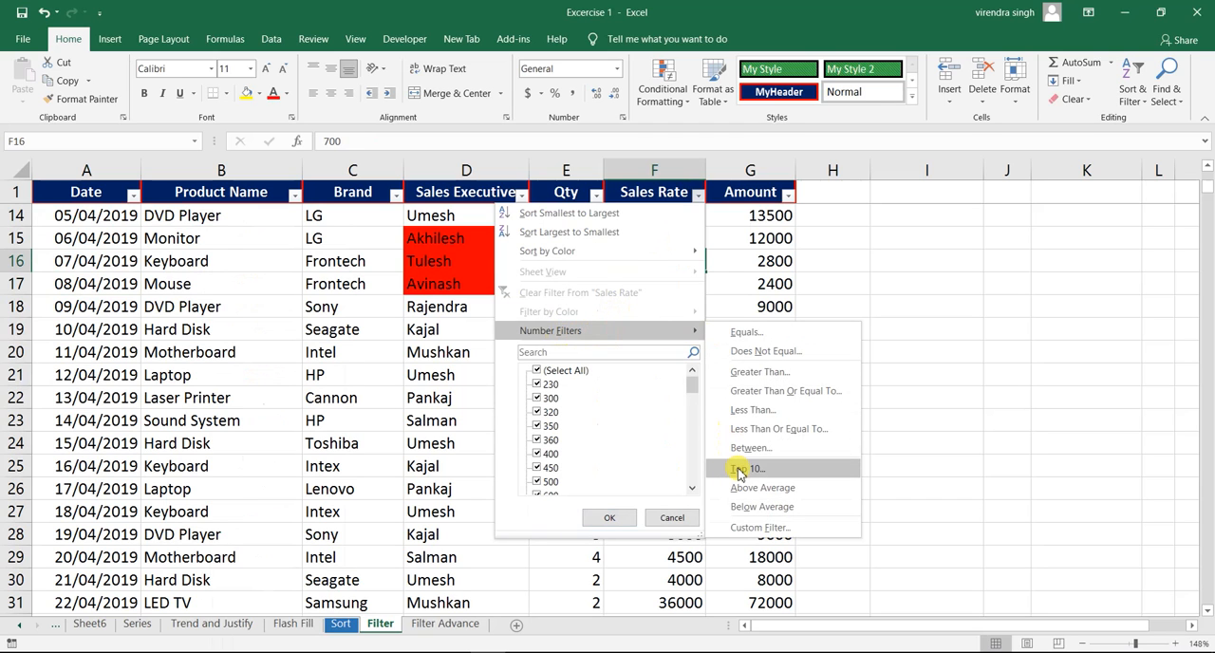
click(227, 316)
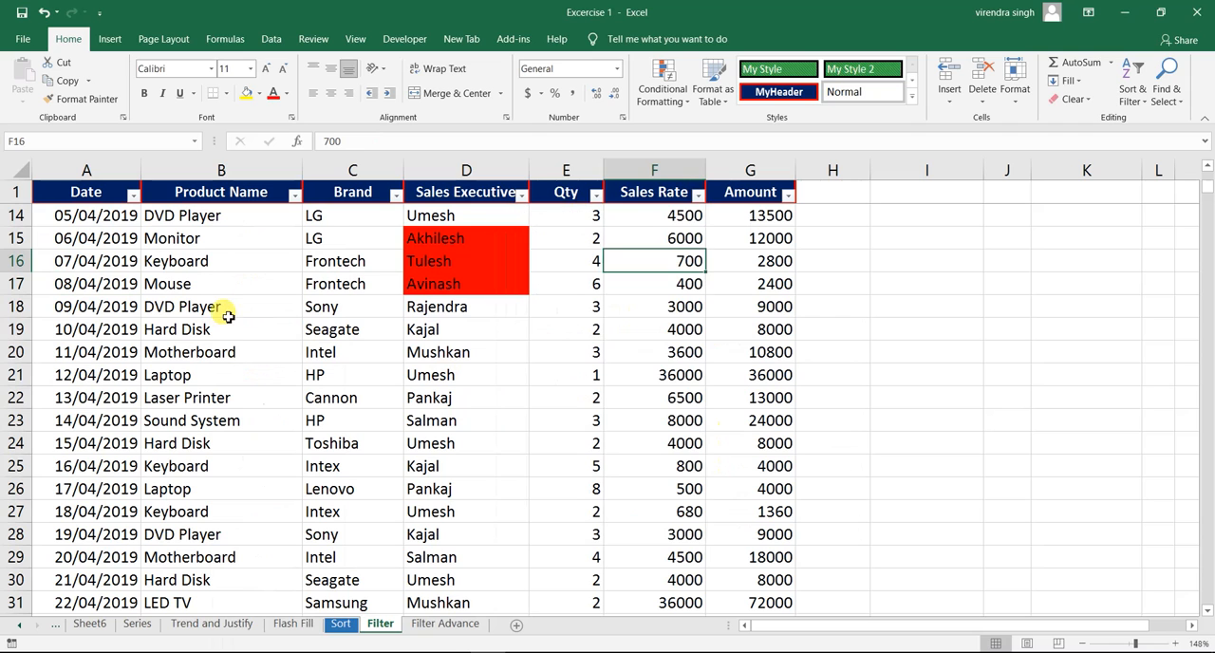
- Filter the Product Name column with an Equals text condition for "Hard Disk"
click(219, 299)
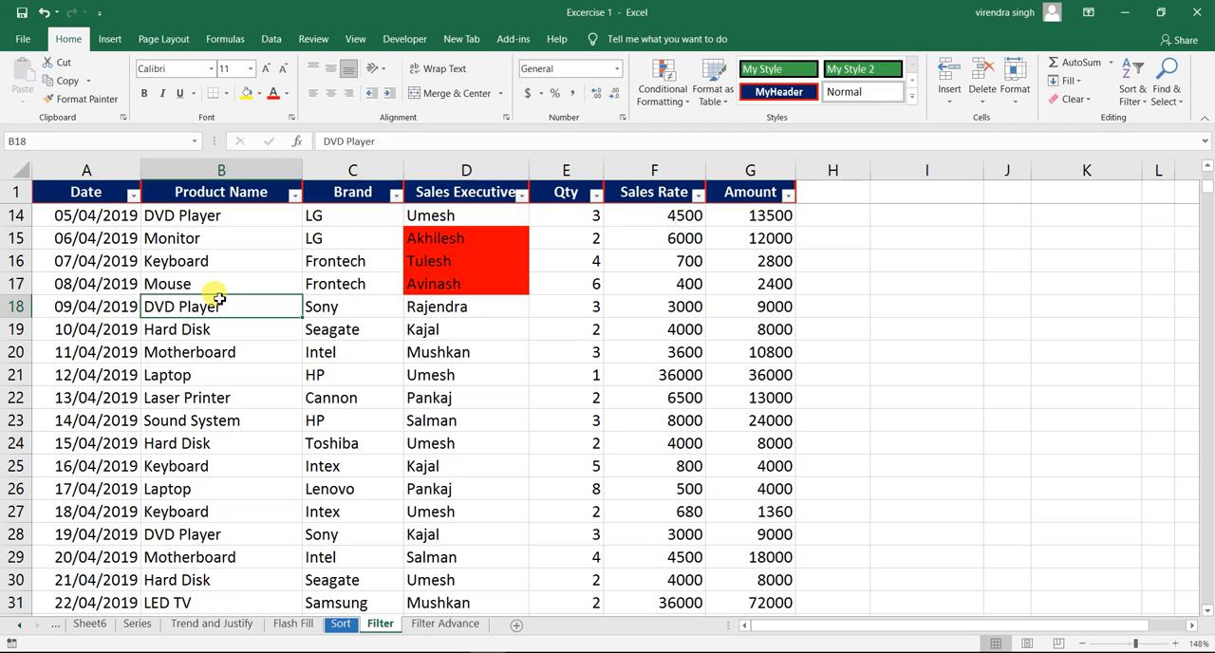
click(295, 197)
mouse_move(209, 330)
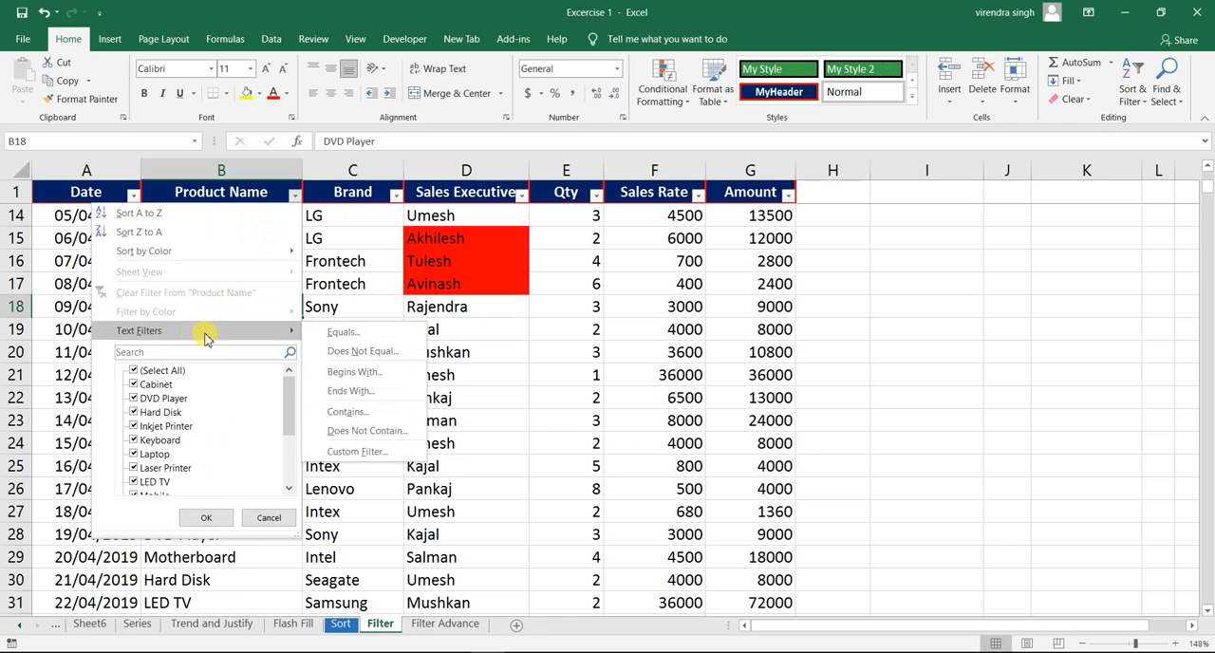
click(342, 332)
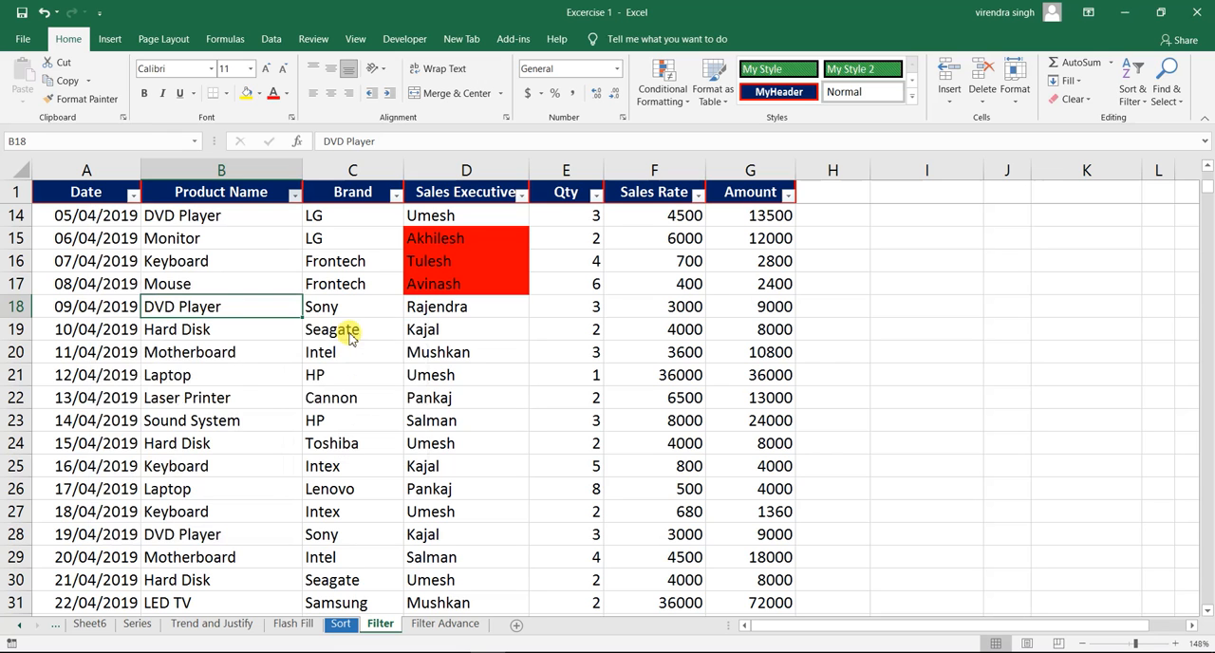
click(574, 305)
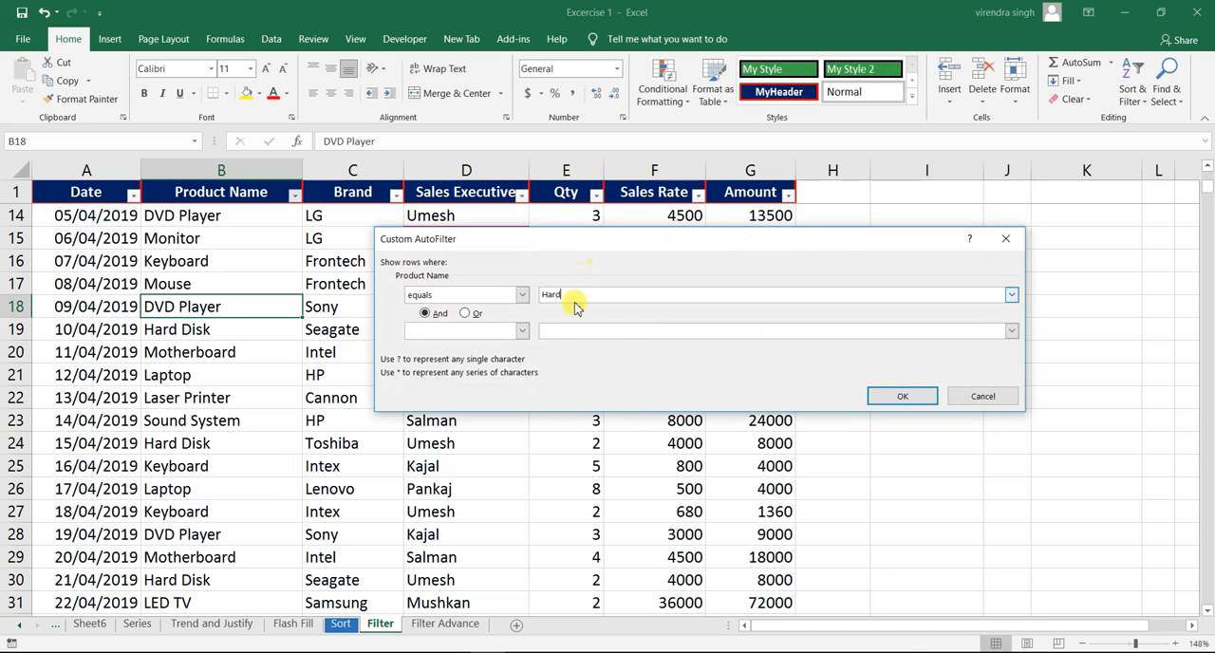
text(Hard Disk)
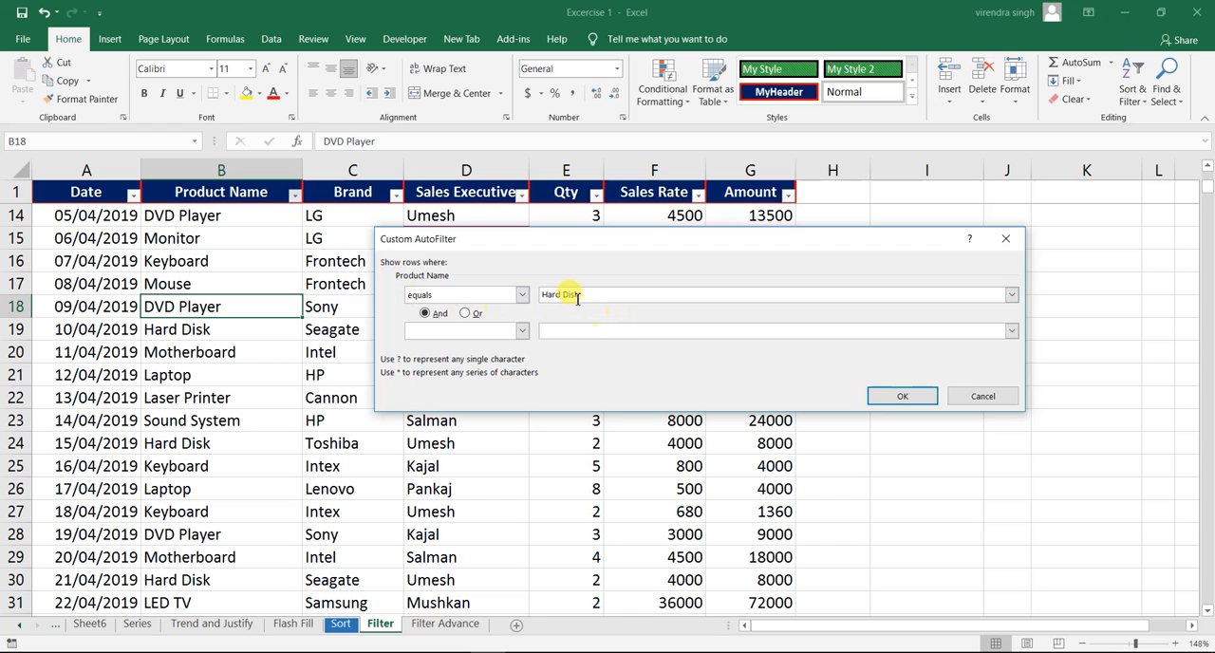
click(879, 397)
click(174, 308)
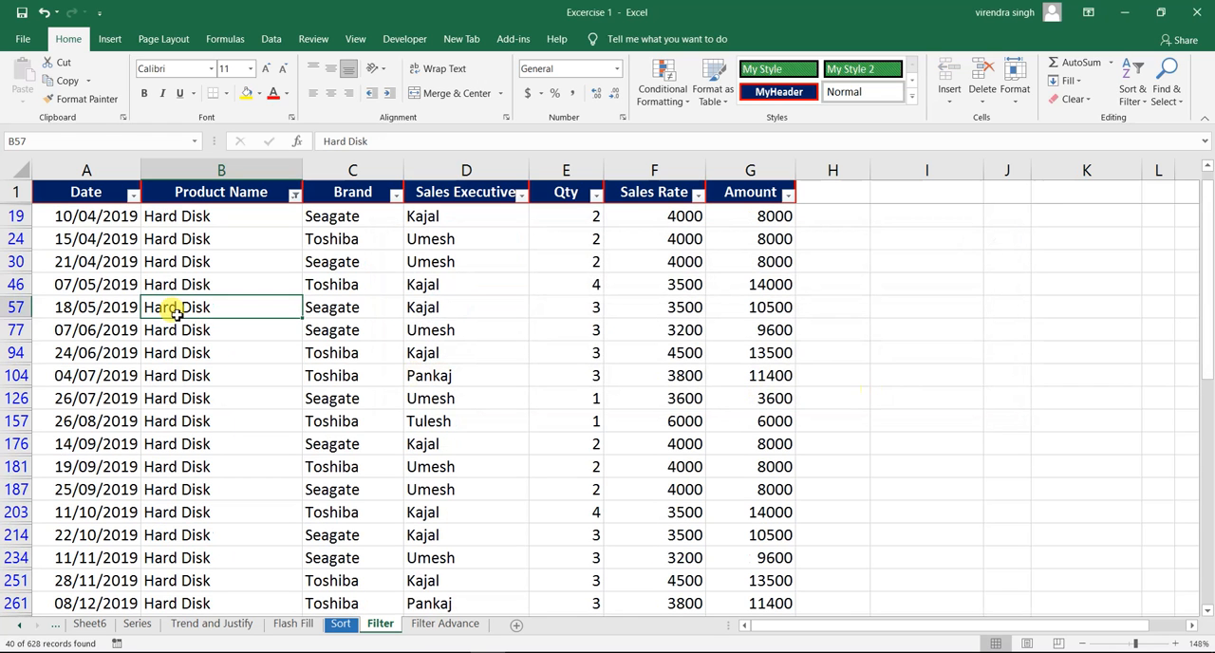
click(216, 237)
click(209, 217)
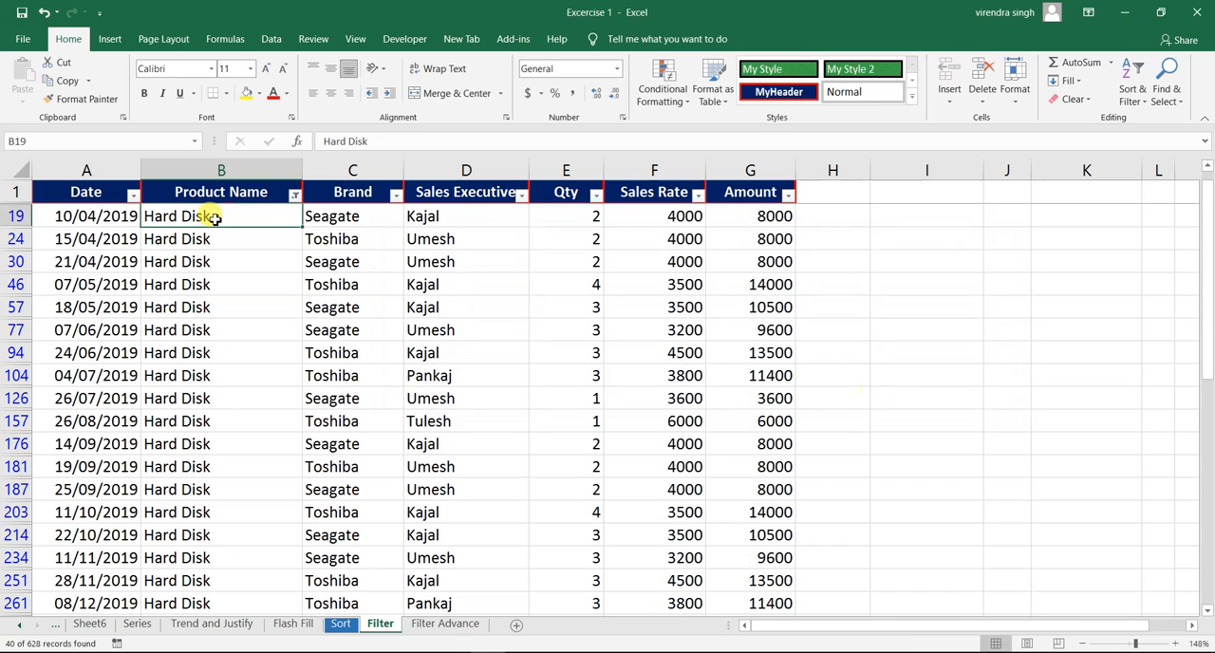
- Clear the Hard Disk filter from the Product Name column to restore all products
click(296, 196)
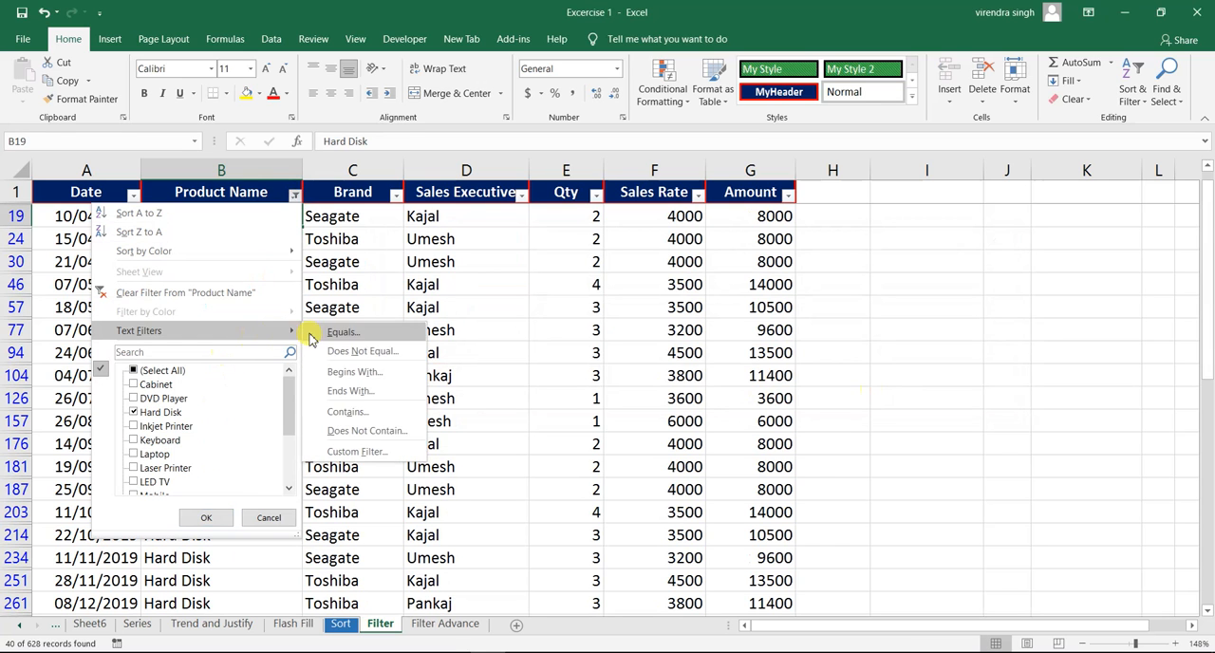
click(209, 293)
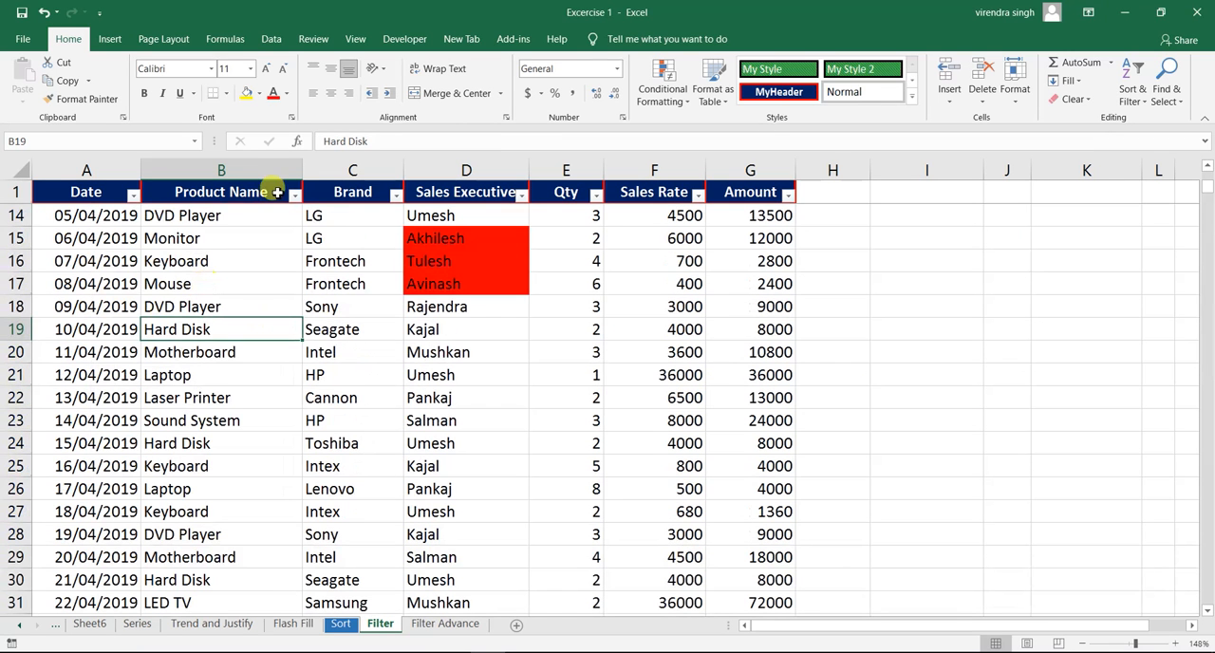
click(210, 253)
- Filter the Product Name column with a Does Not Equal text condition for "dvd player"
click(294, 196)
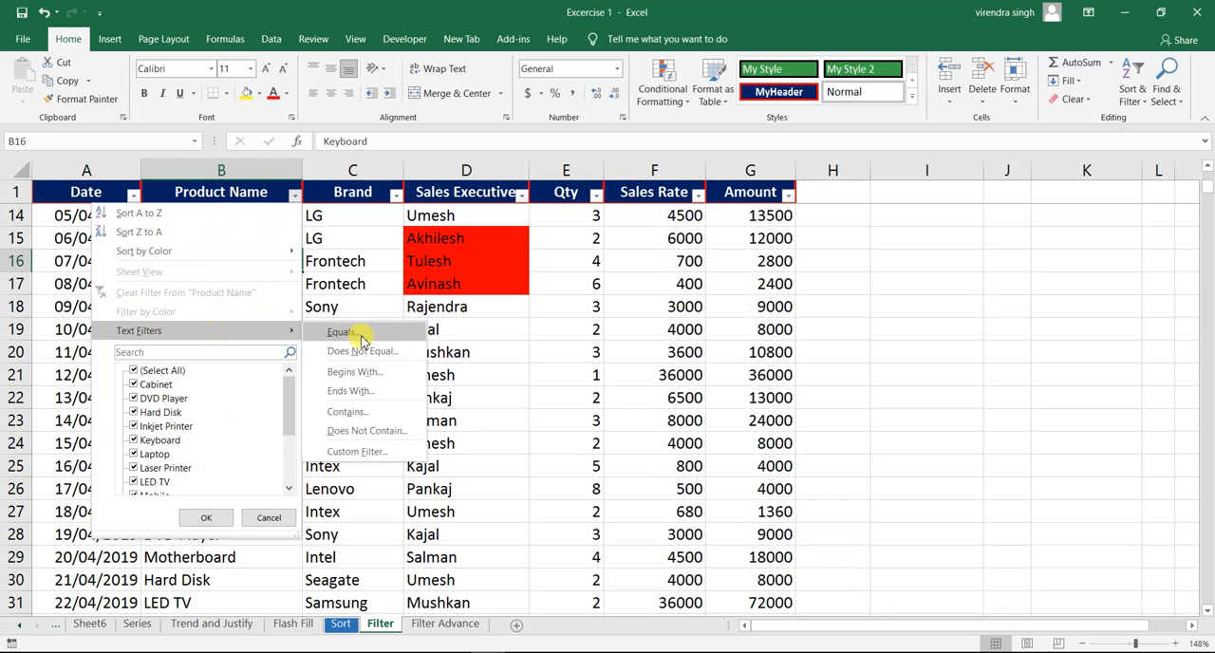
click(373, 354)
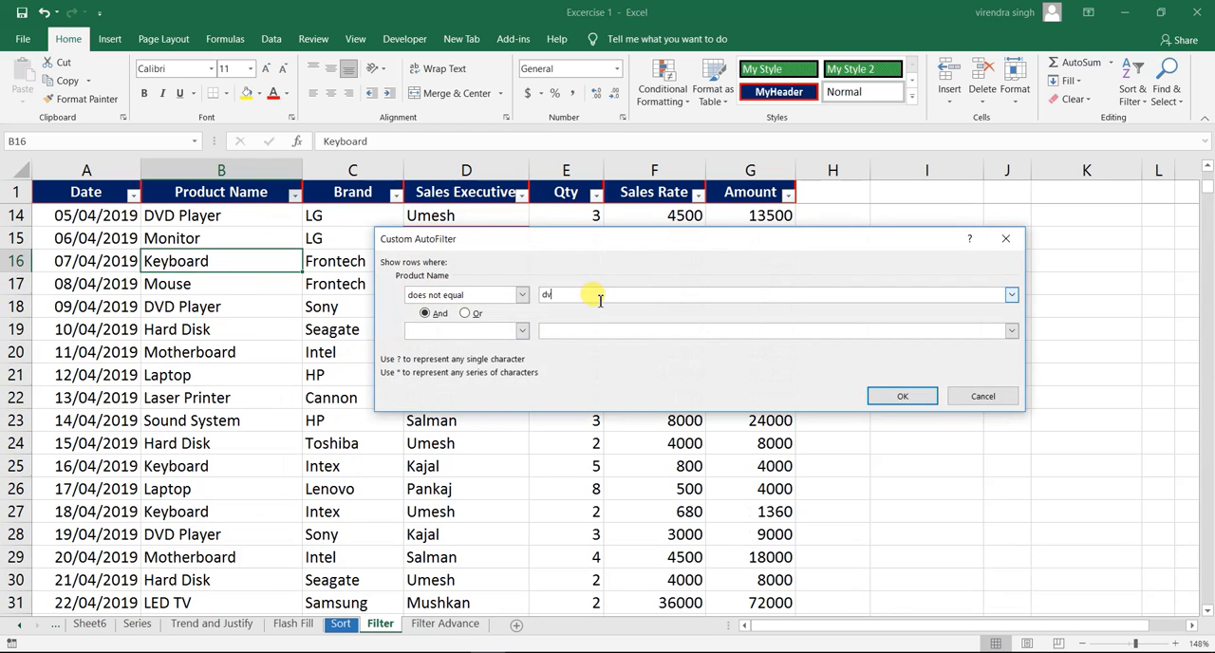
text(dvd player)
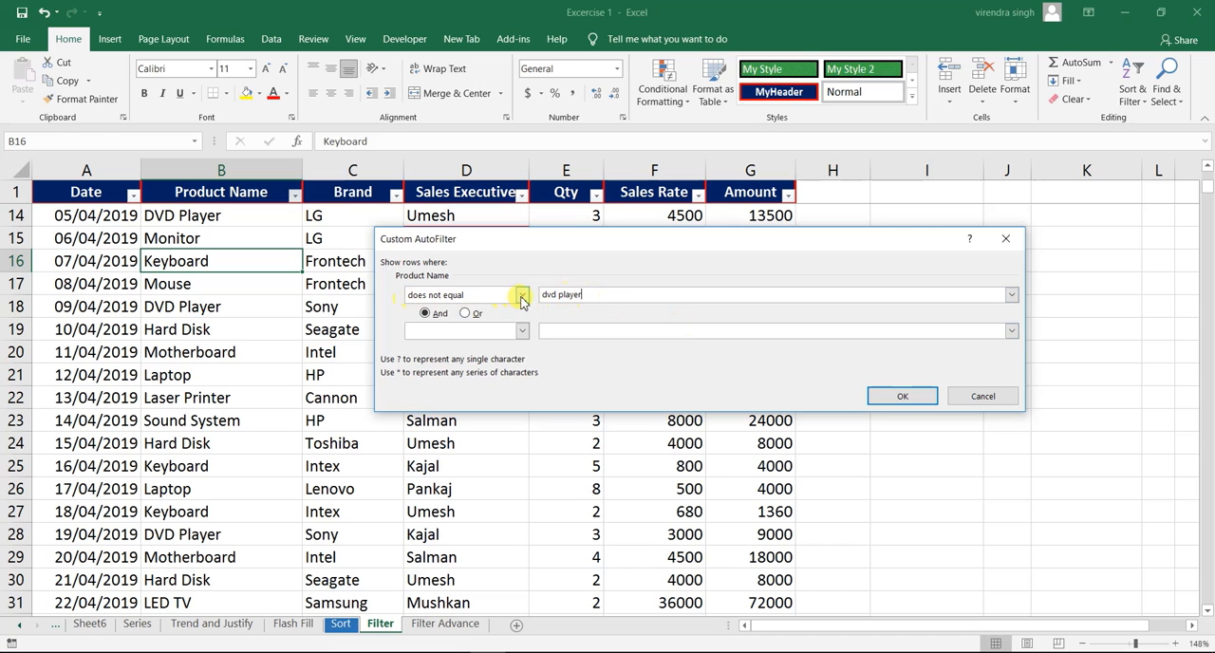
click(521, 297)
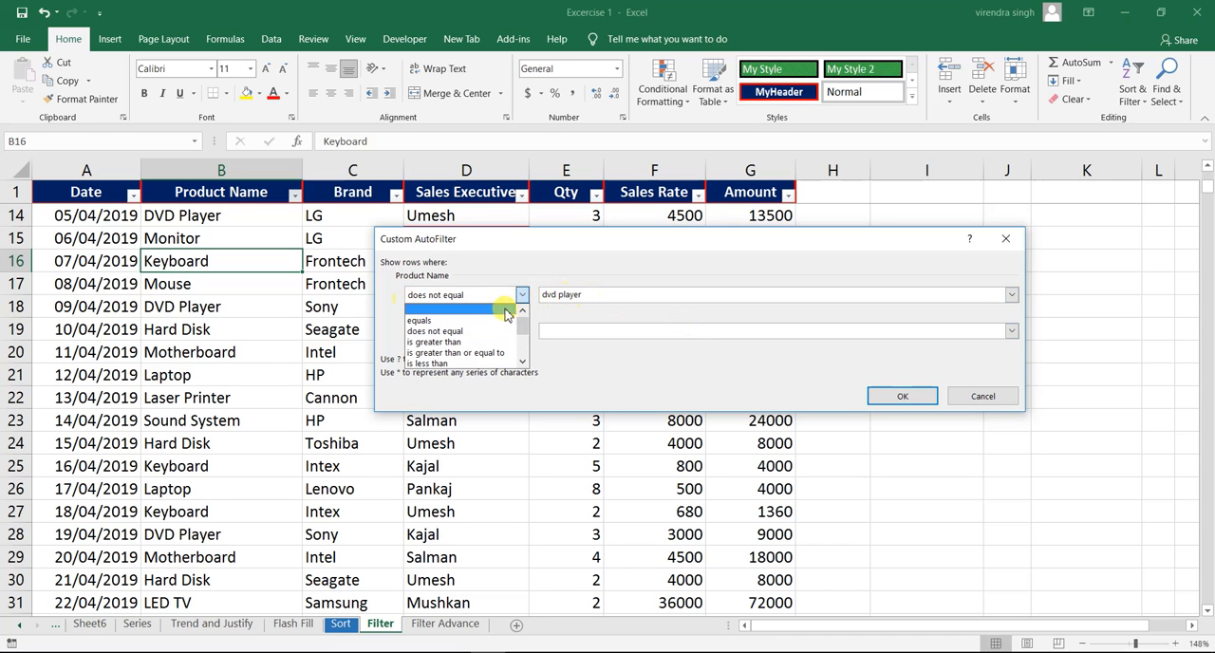
click(483, 332)
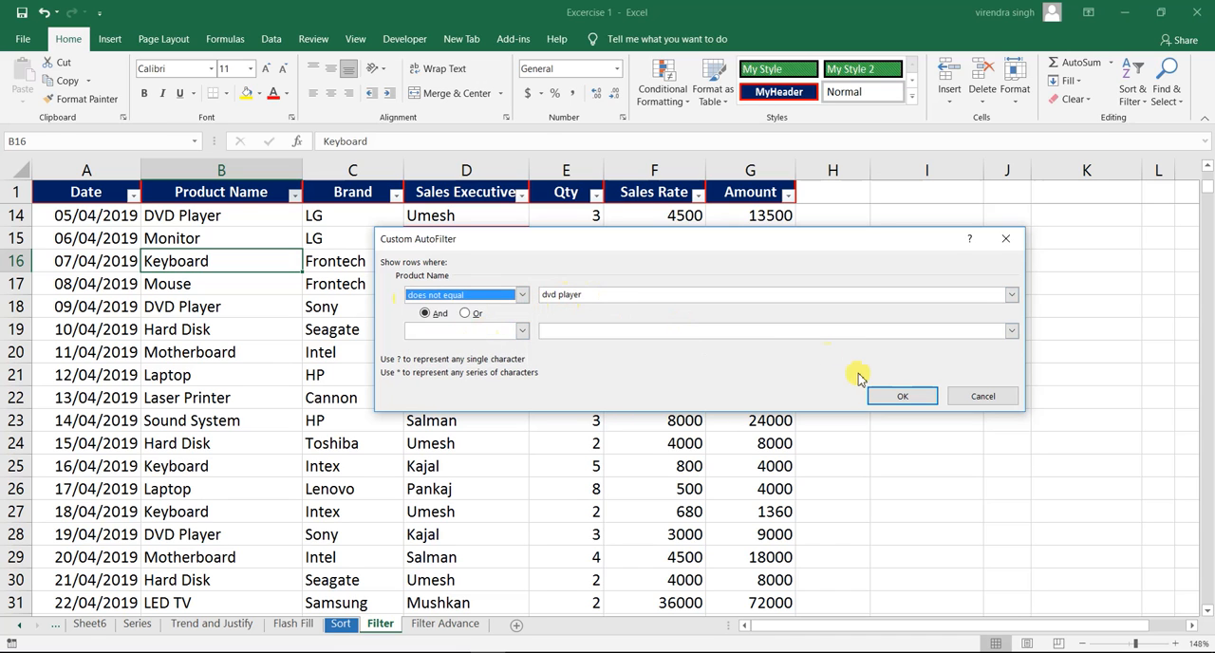
click(896, 397)
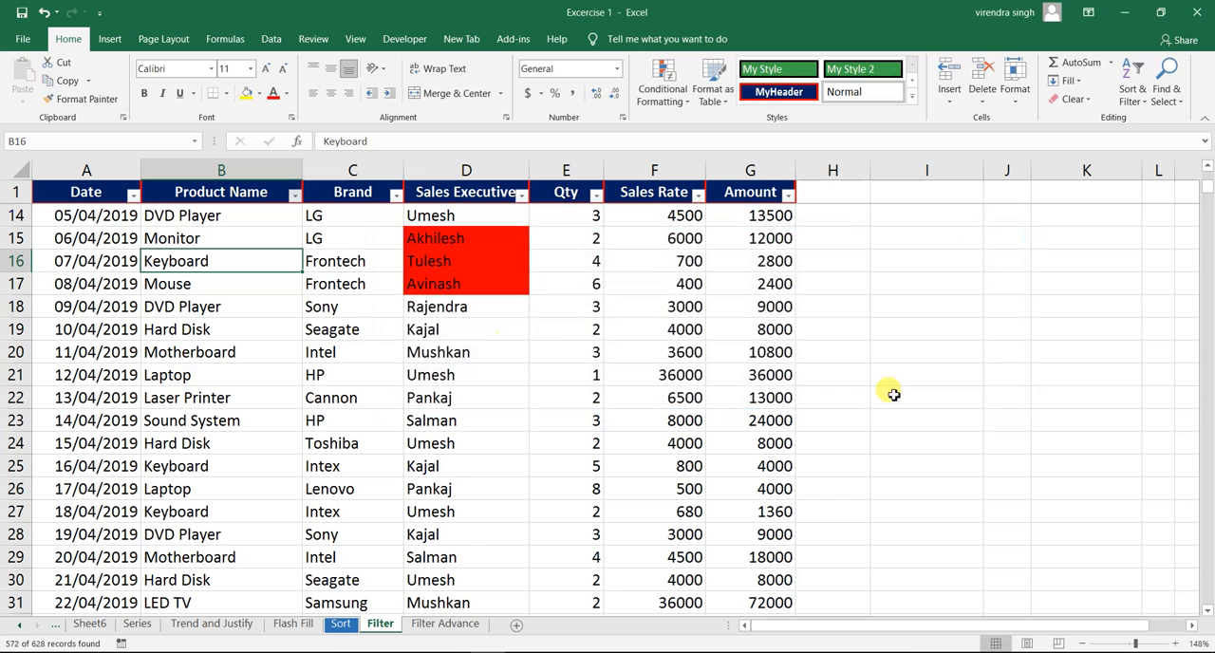
click(214, 313)
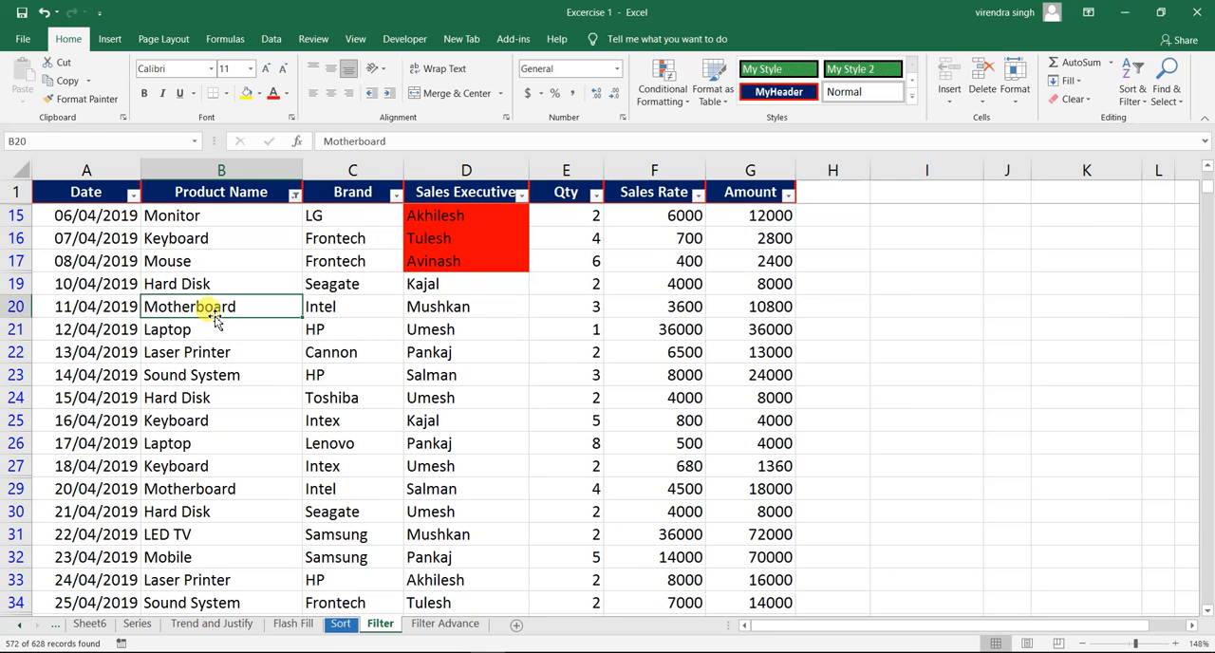
click(191, 239)
click(180, 397)
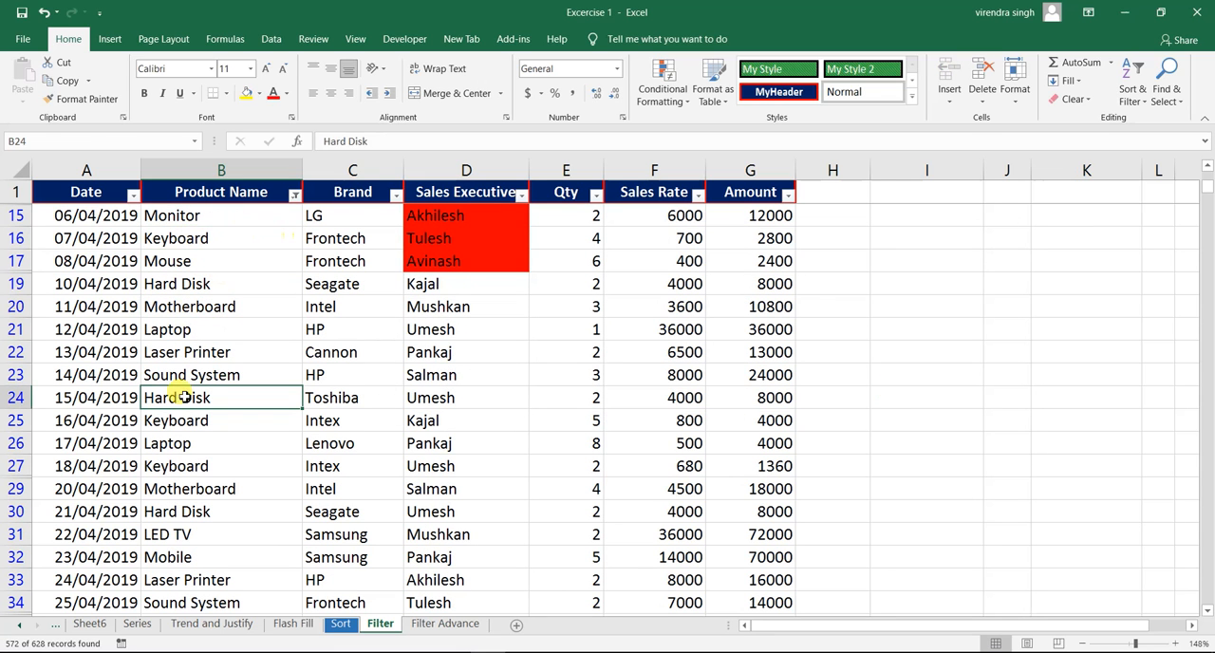
click(173, 489)
click(211, 331)
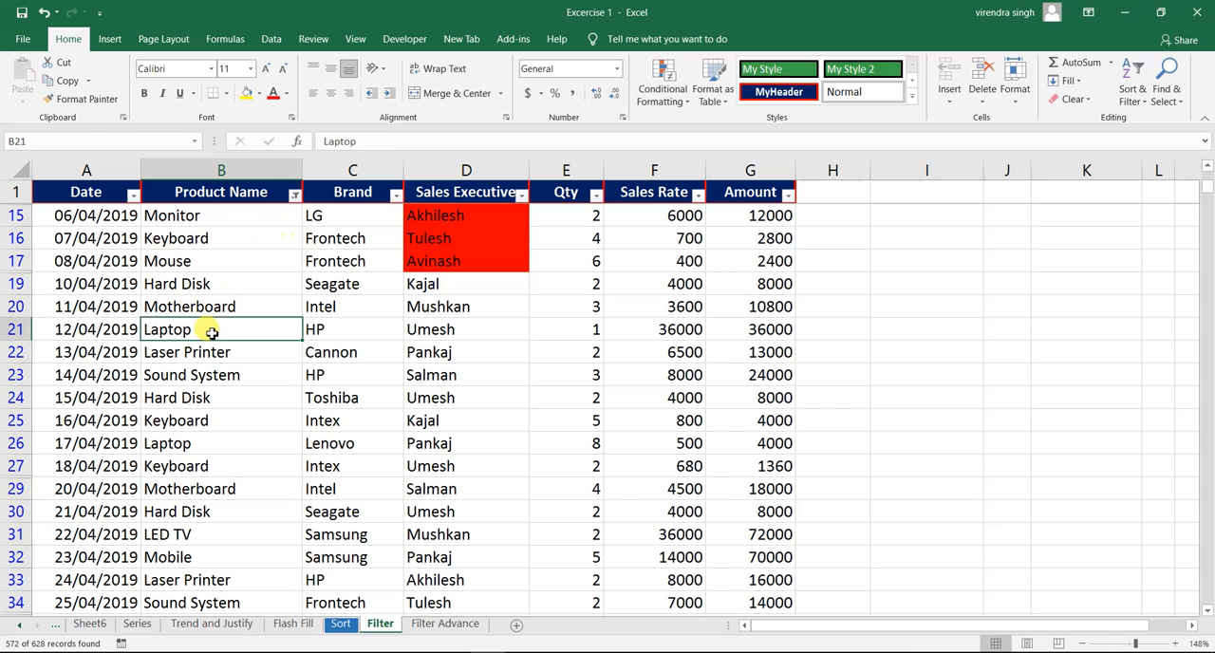
- Clear the Does Not Equal filter from Product Name and filter the column with a Begins With condition of "M"
click(295, 195)
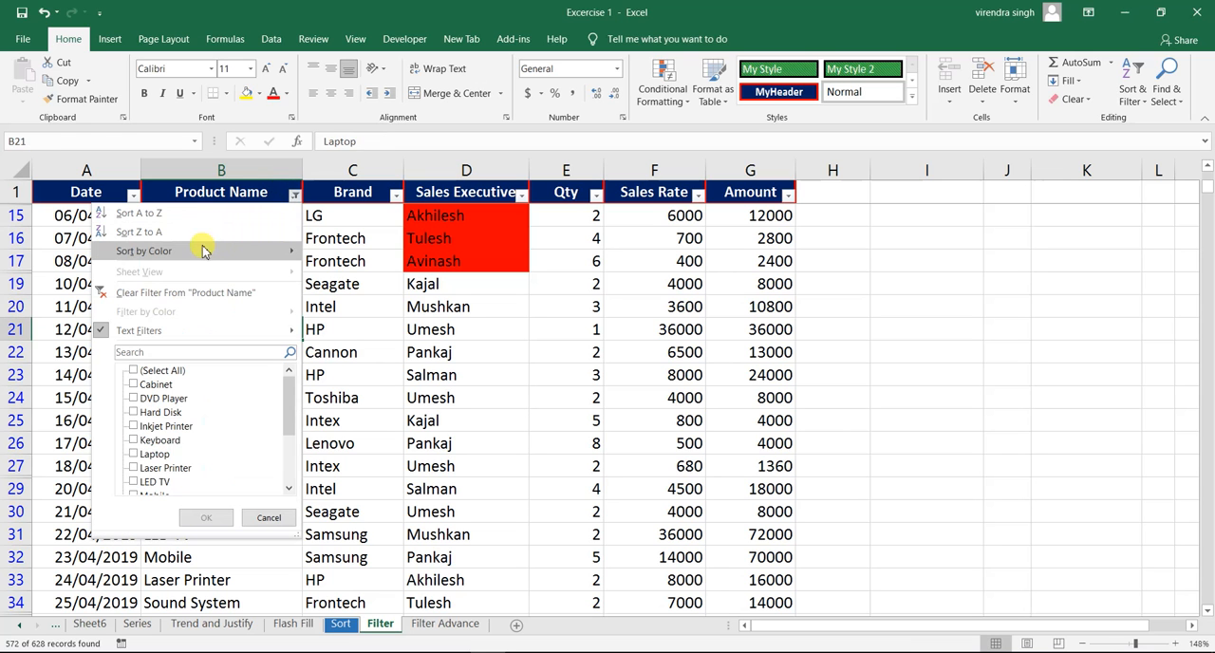
click(182, 294)
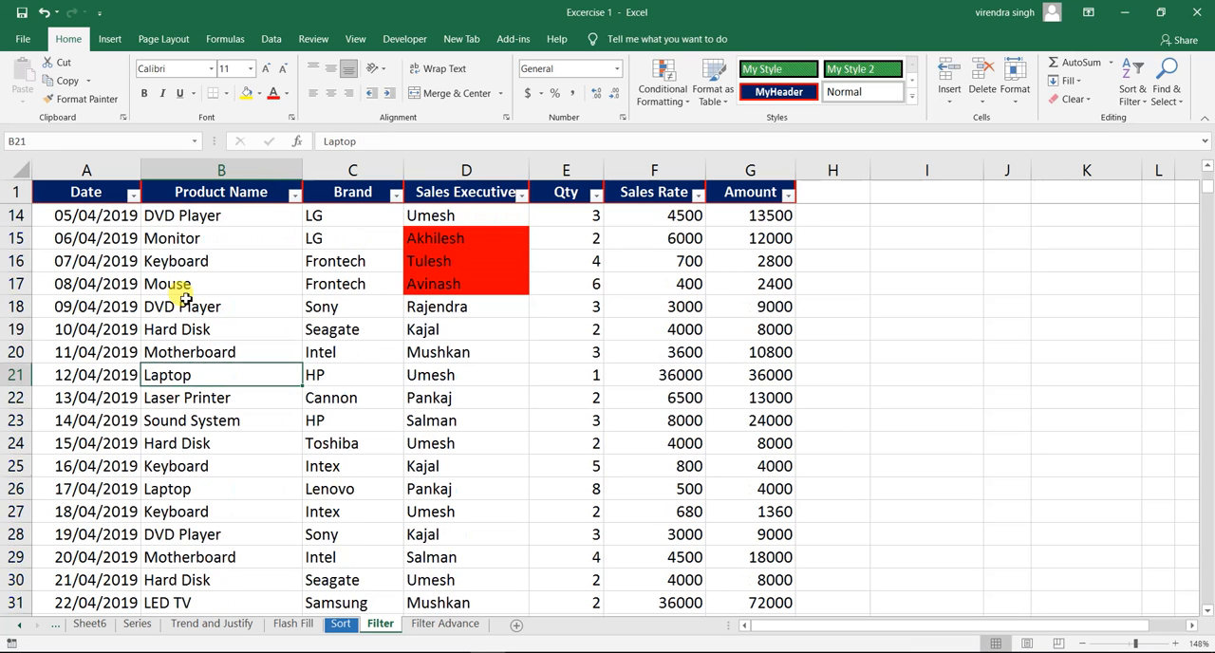
click(295, 195)
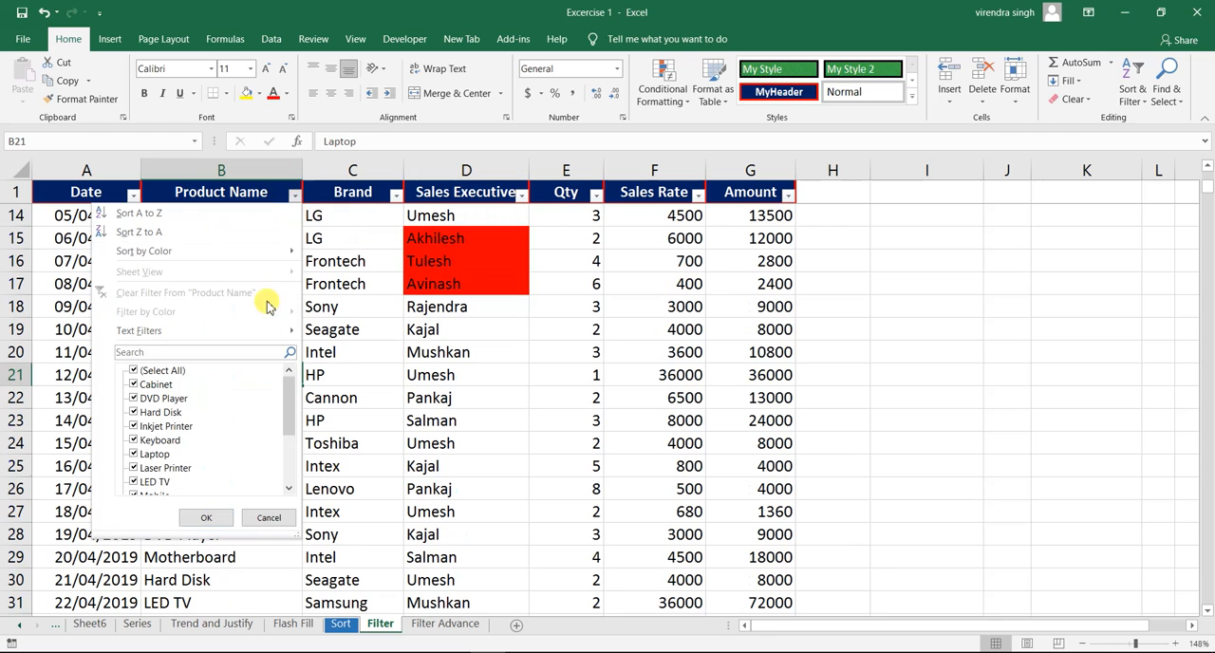
mouse_move(262, 327)
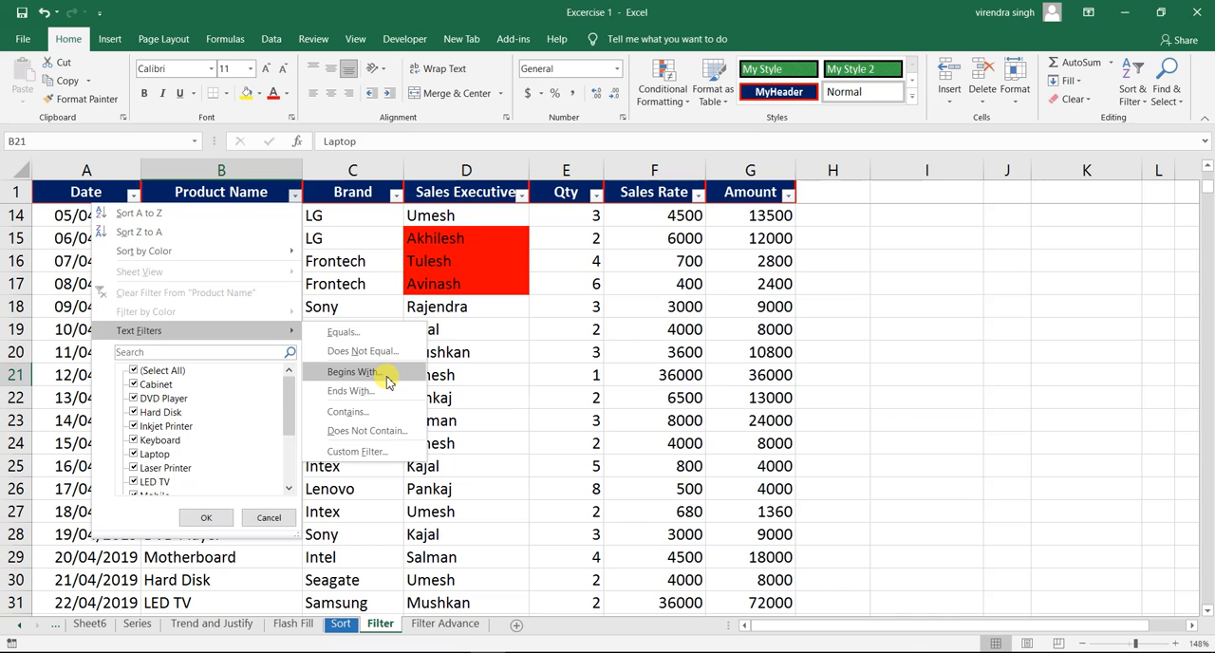
click(388, 380)
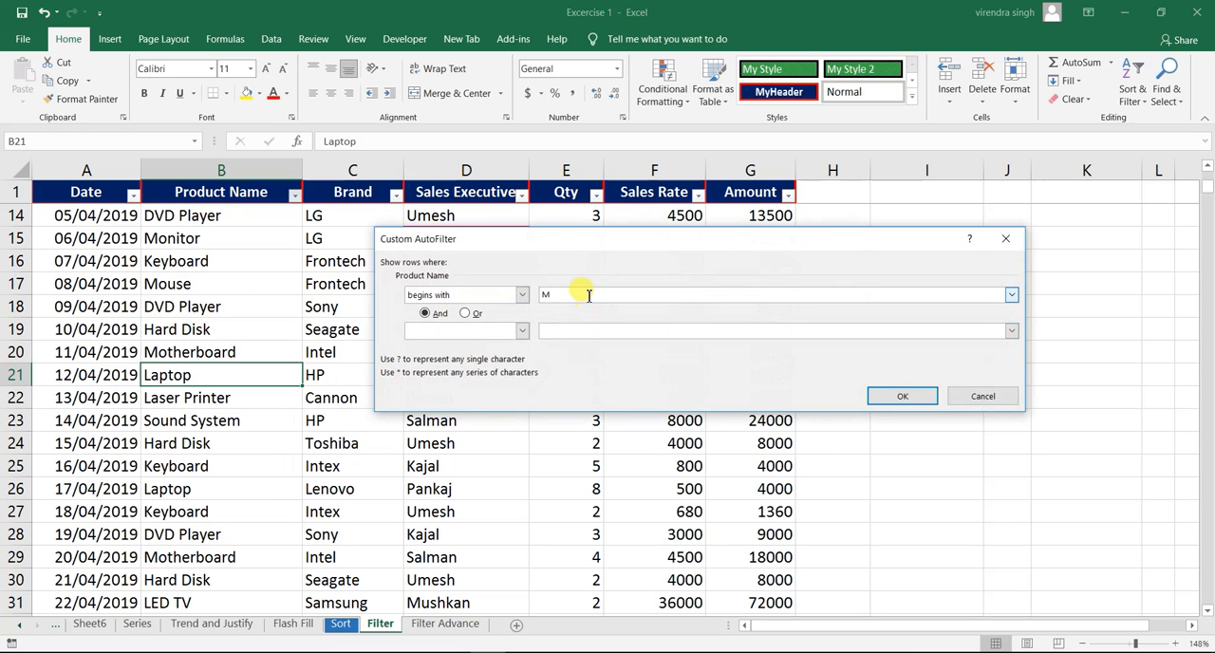
click(900, 398)
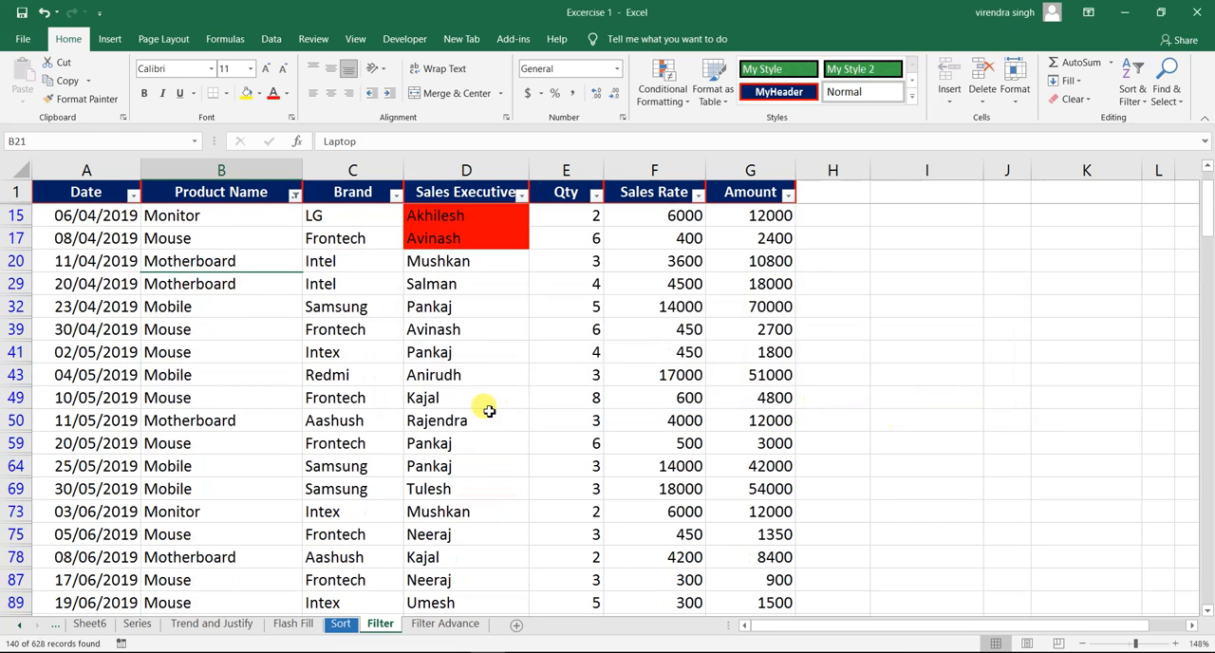
click(176, 220)
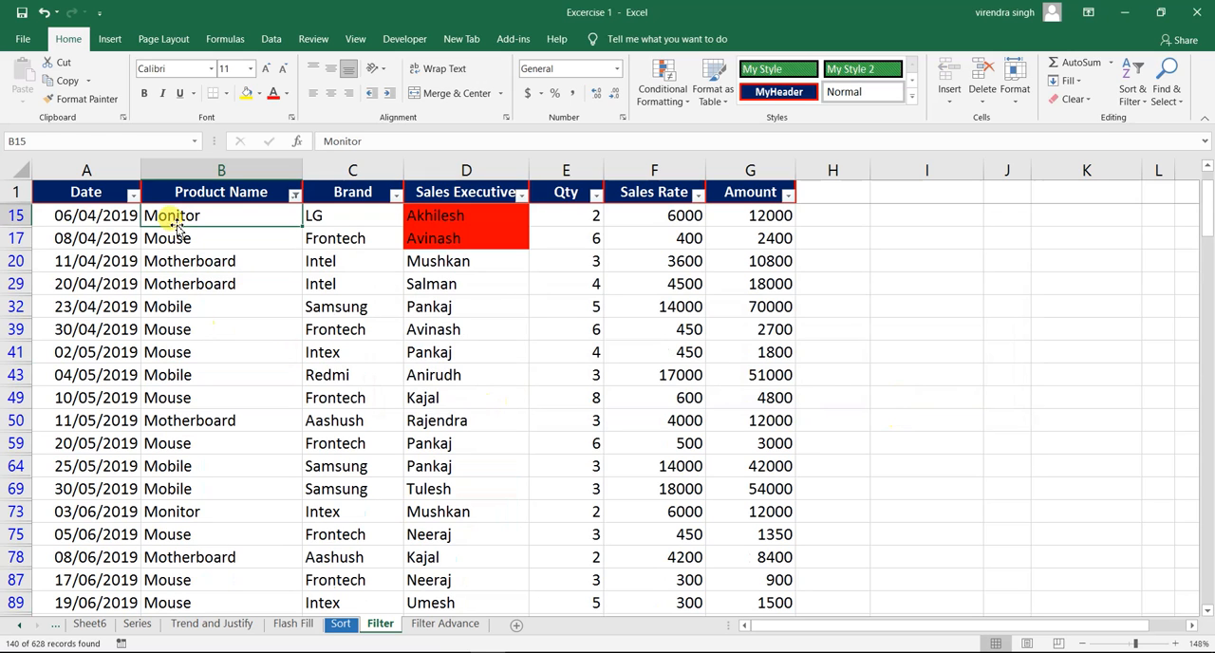
click(169, 238)
click(171, 263)
click(171, 327)
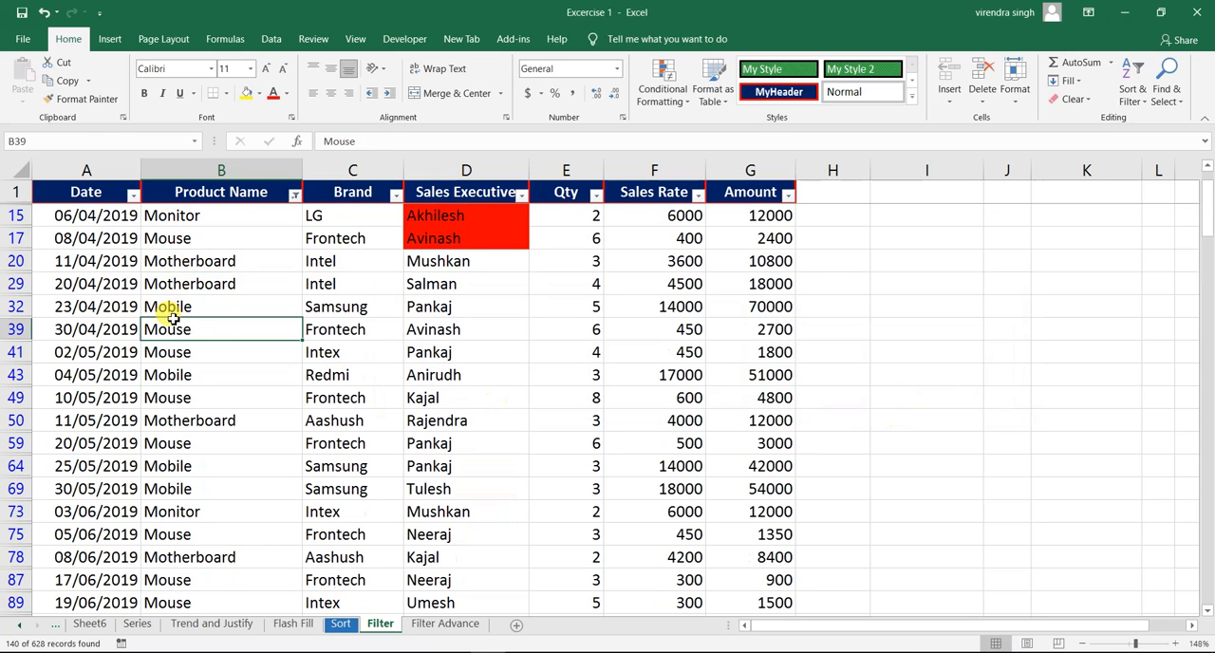
- Clear the "M" filter from Product Name and filter the column with a Begins With condition of "Mot"
click(296, 197)
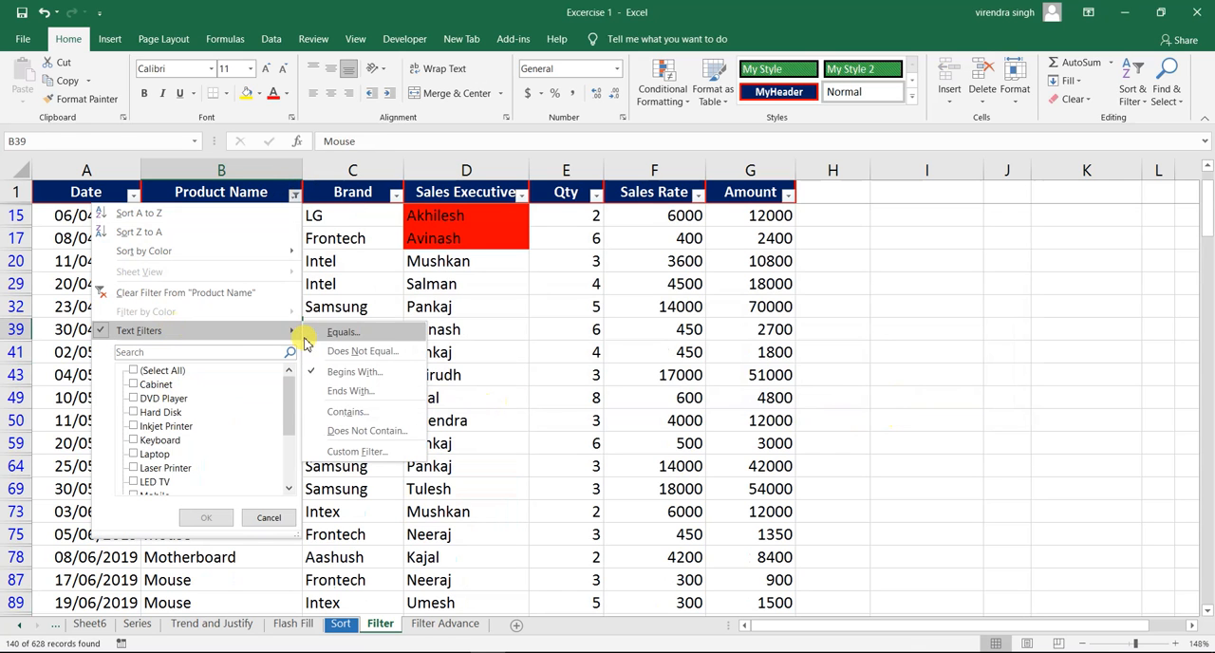
click(227, 294)
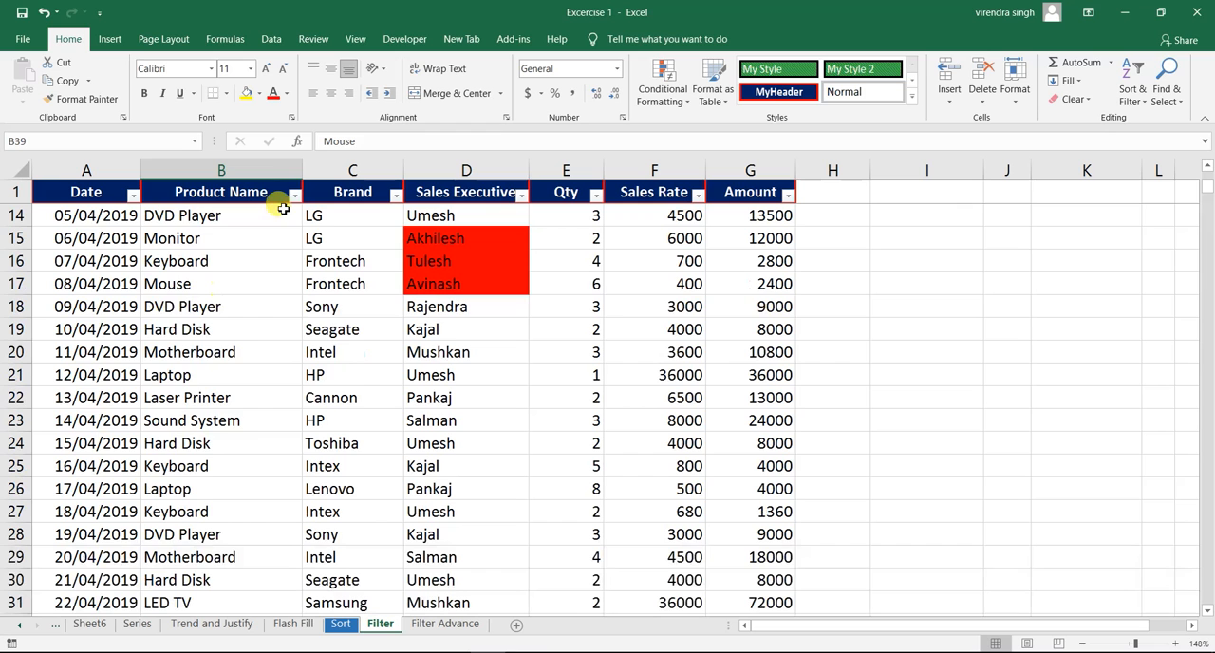
click(295, 196)
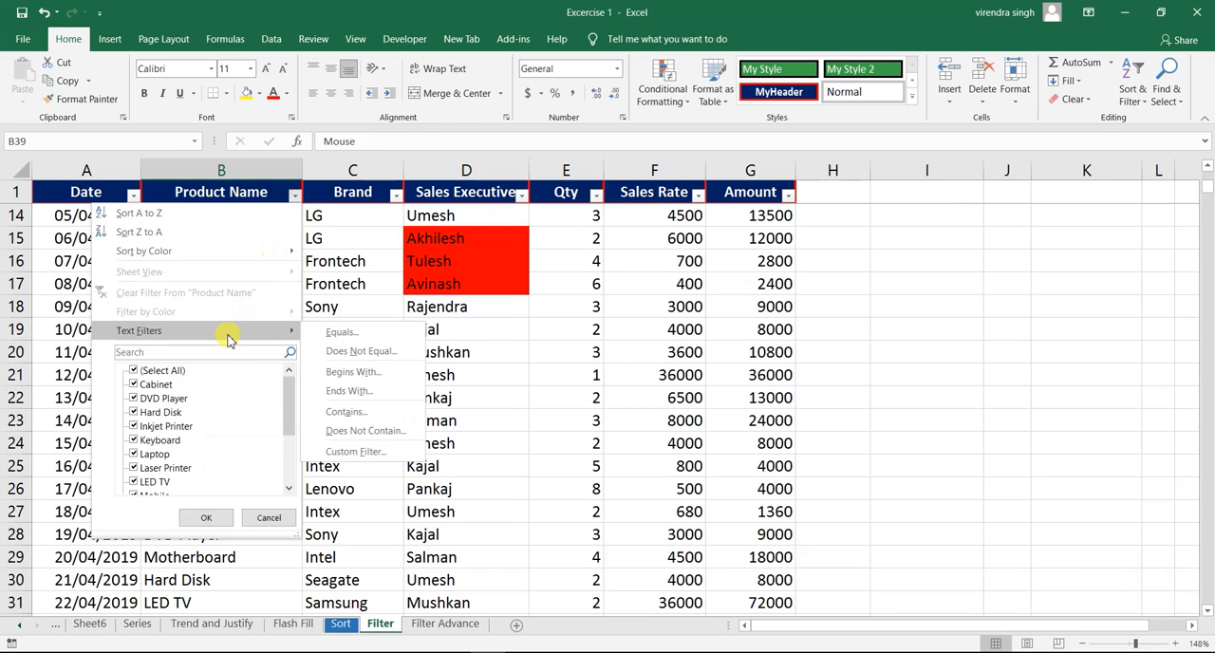
click(364, 372)
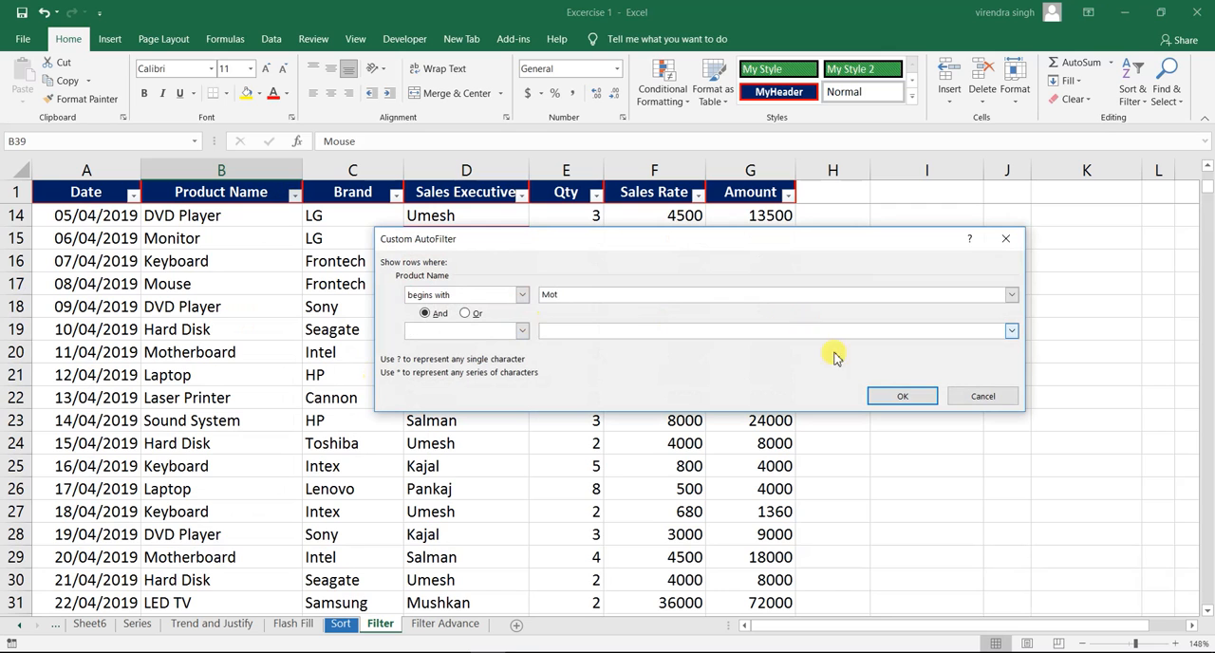
click(887, 396)
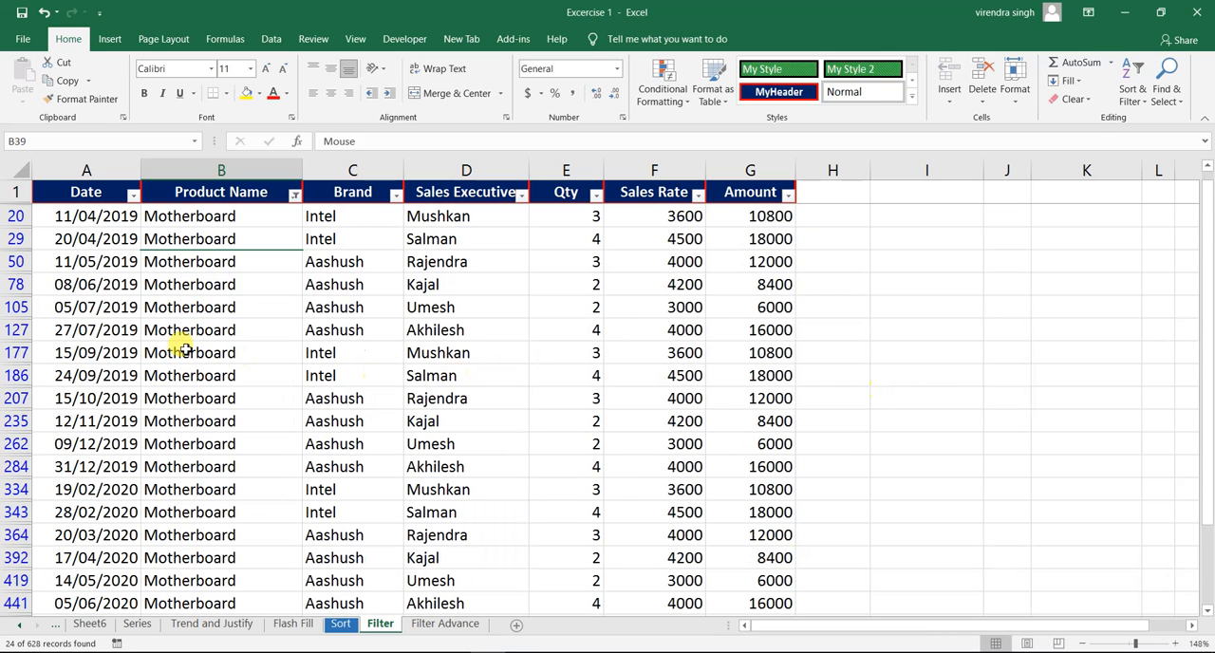
click(216, 261)
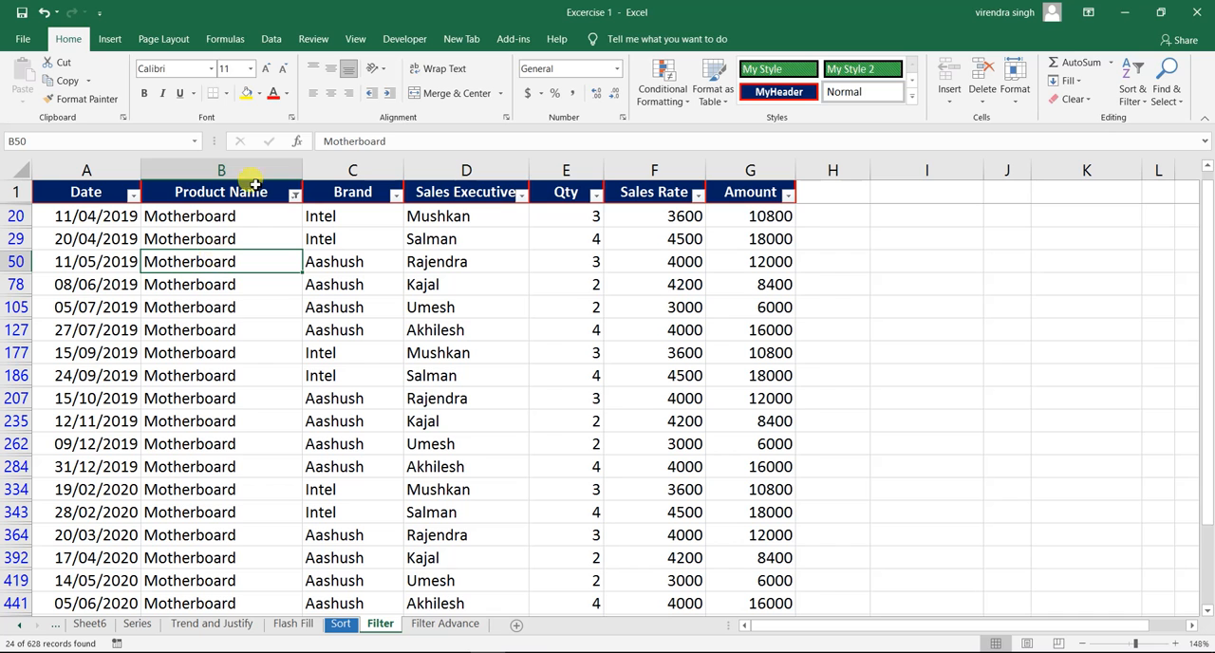
- Clear the Begins With "Mot" filter from the Product Name column
click(294, 196)
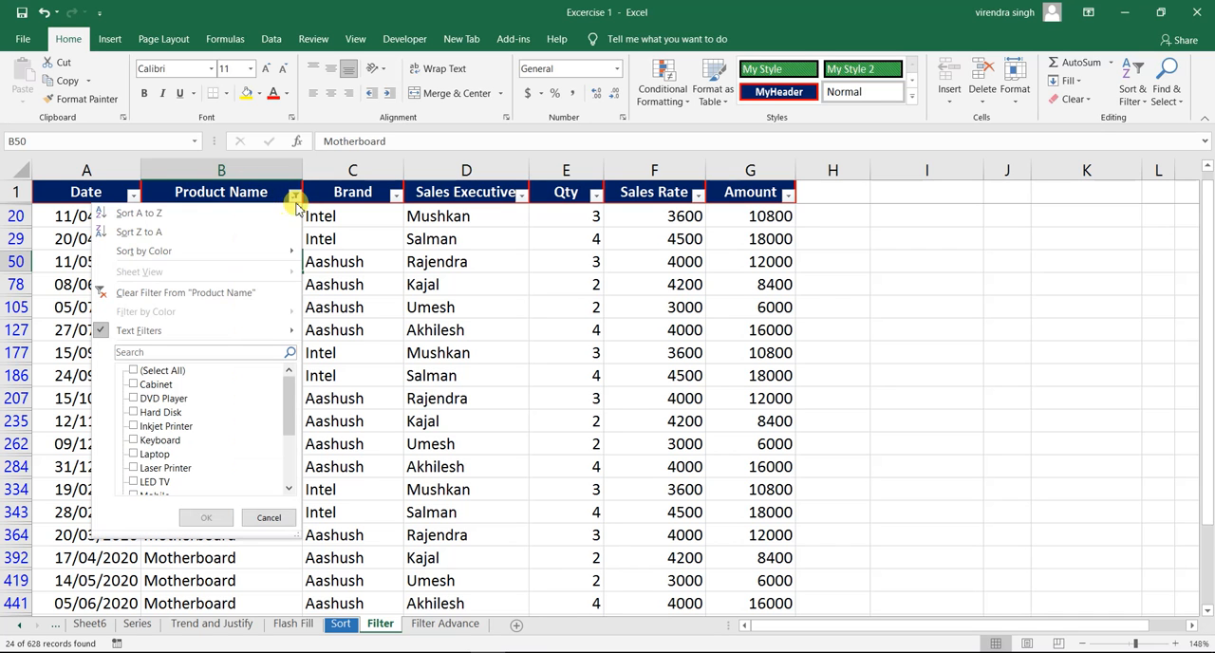
click(180, 293)
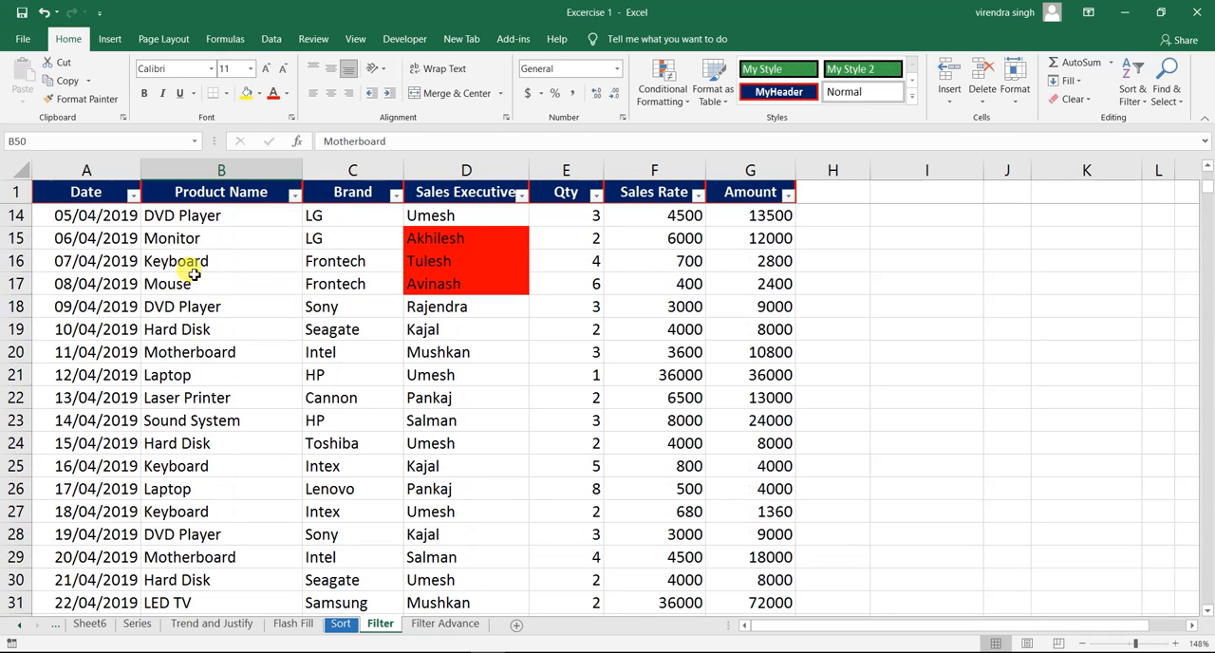
- Filter the Product Name column with an Ends With text condition of "yer"
click(182, 278)
click(295, 196)
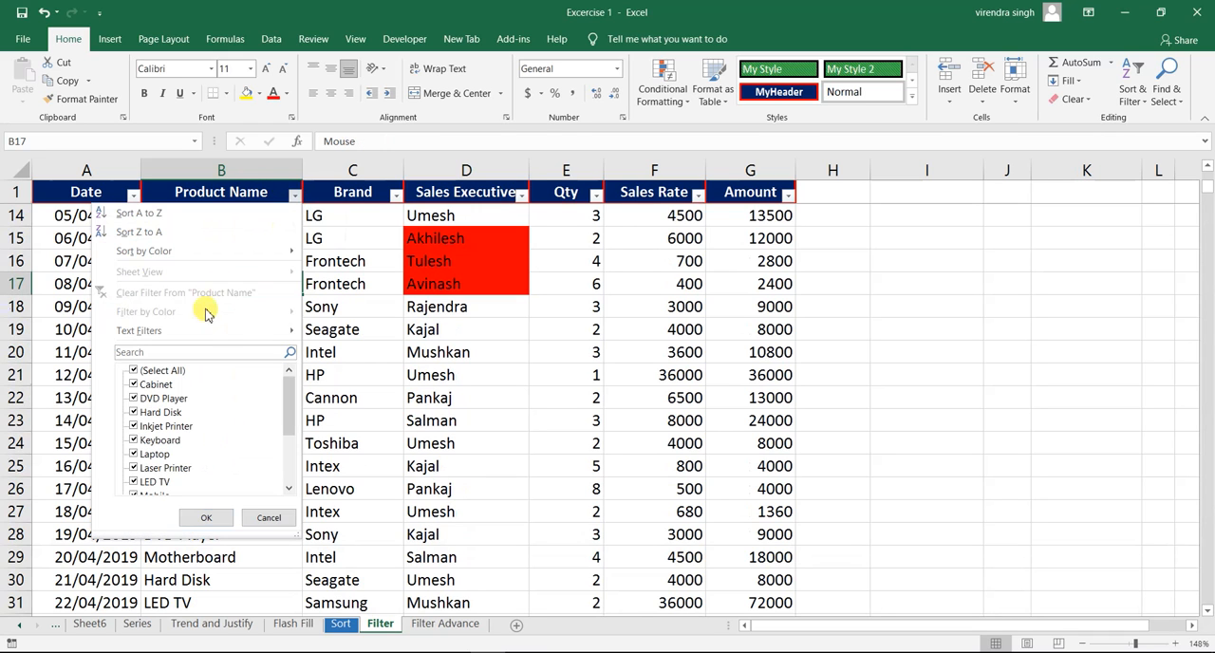
mouse_move(196, 328)
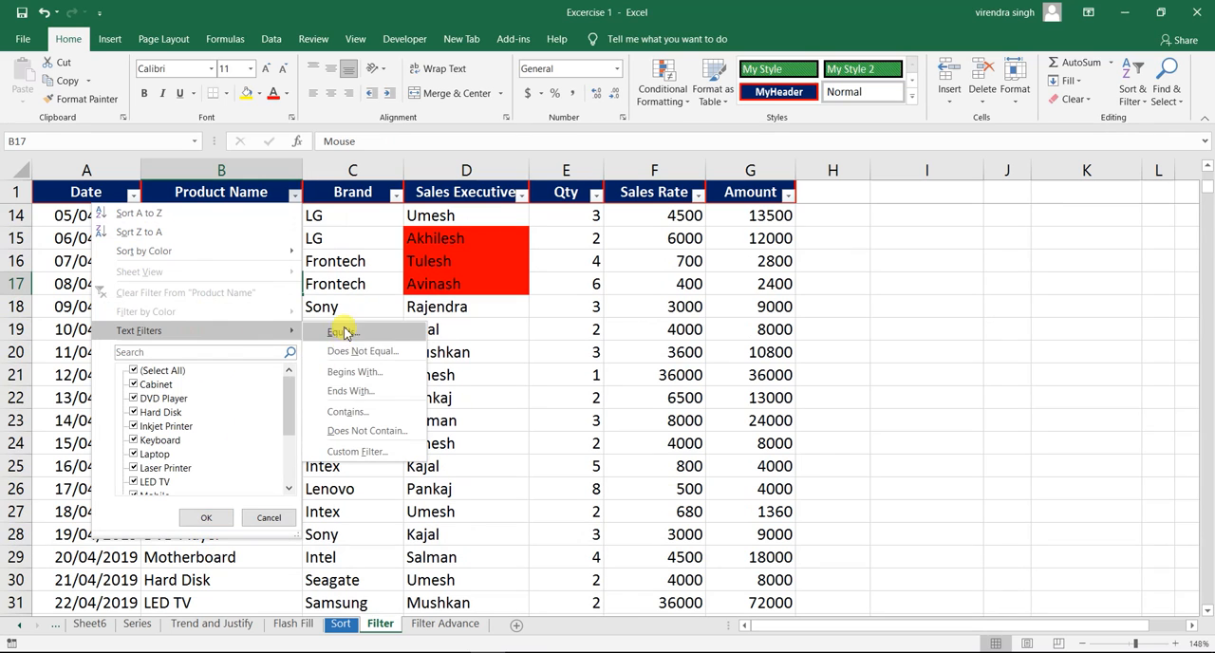
click(360, 392)
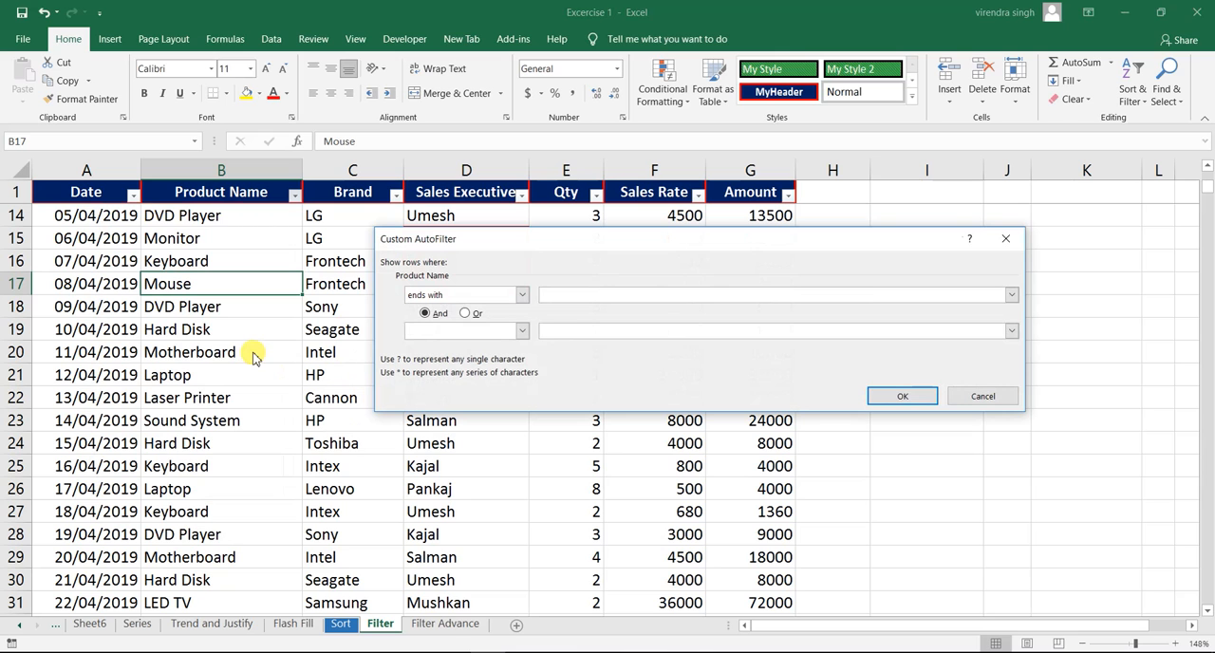
text(yer)
click(882, 398)
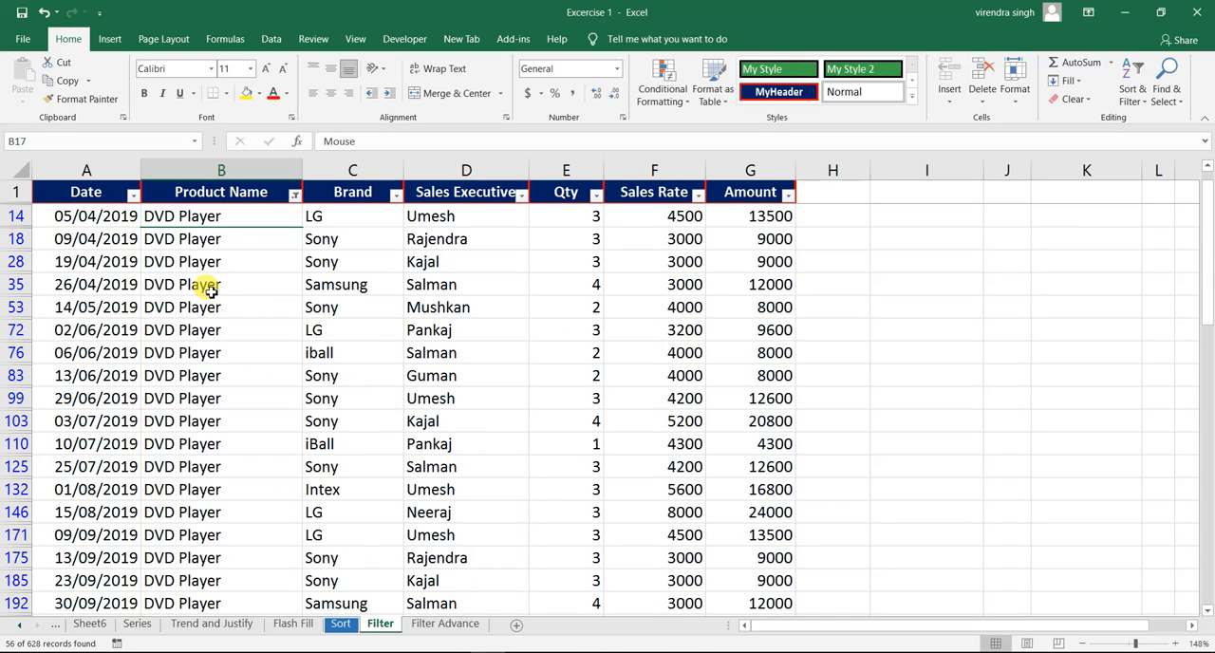
click(266, 238)
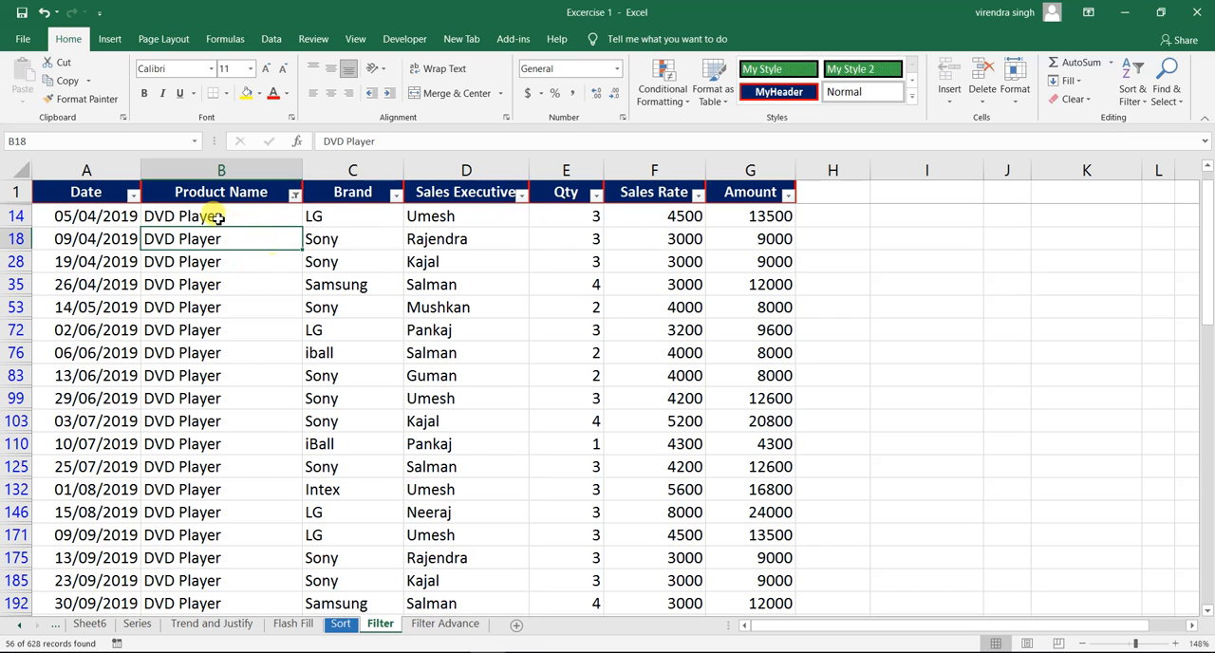
- Clear the Ends With filter from Product Name and filter the column with a Contains condition of "ther"
click(295, 195)
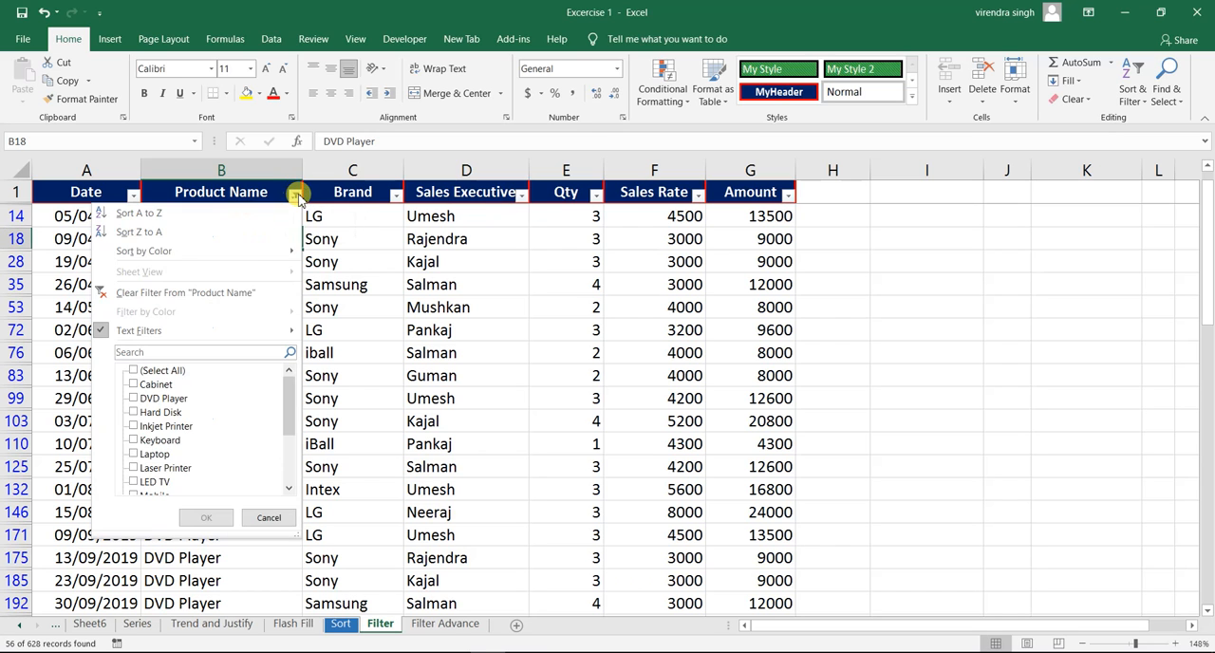
click(223, 294)
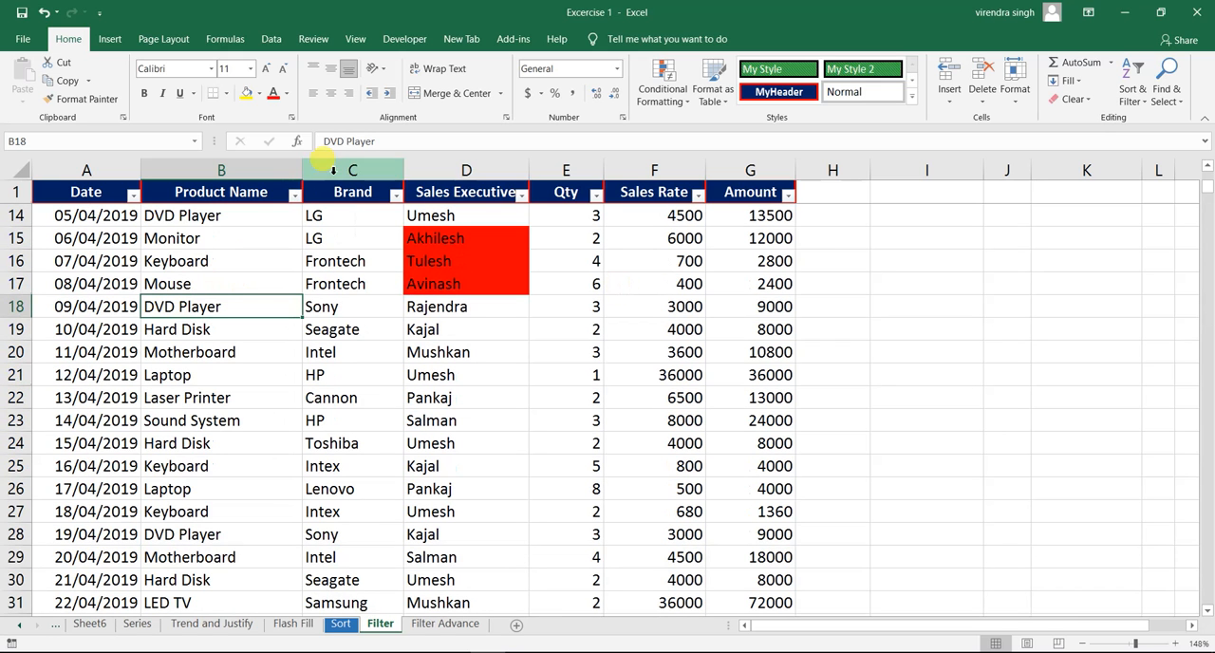
click(295, 195)
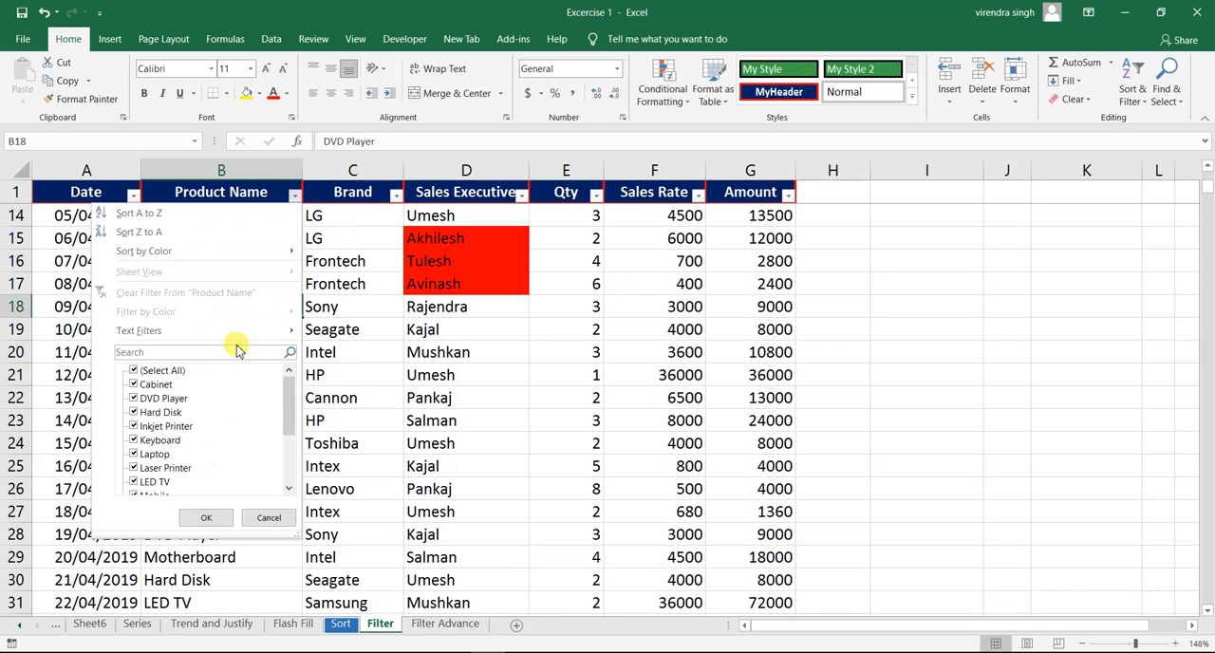
mouse_move(239, 338)
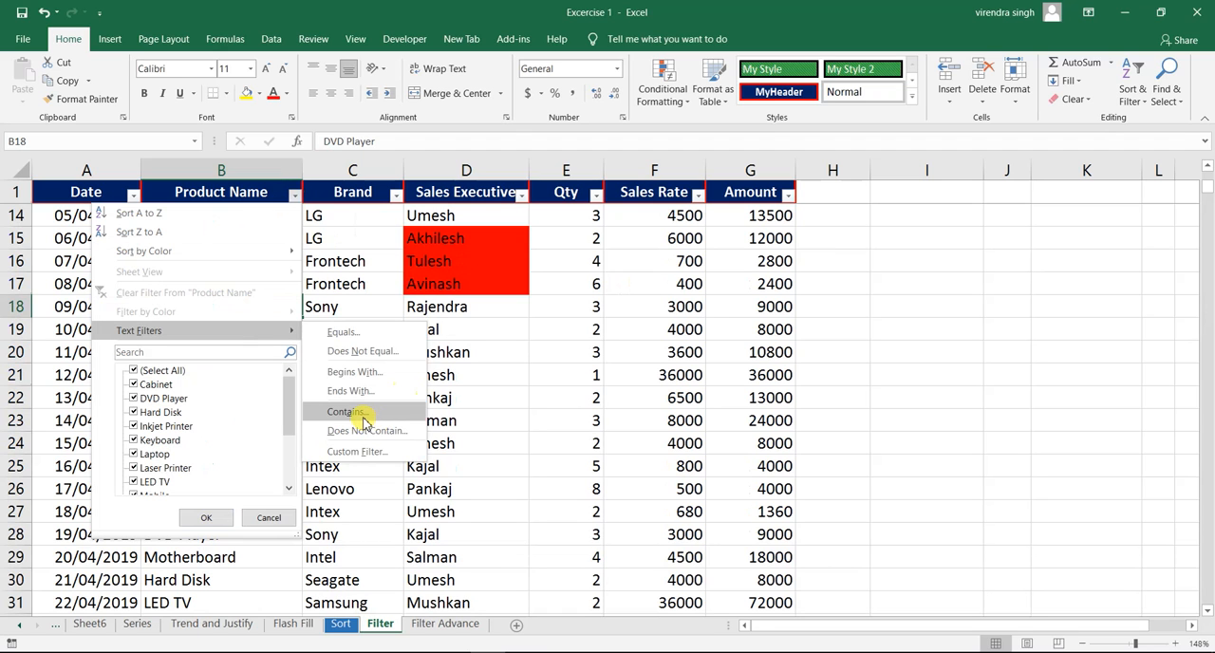
click(360, 415)
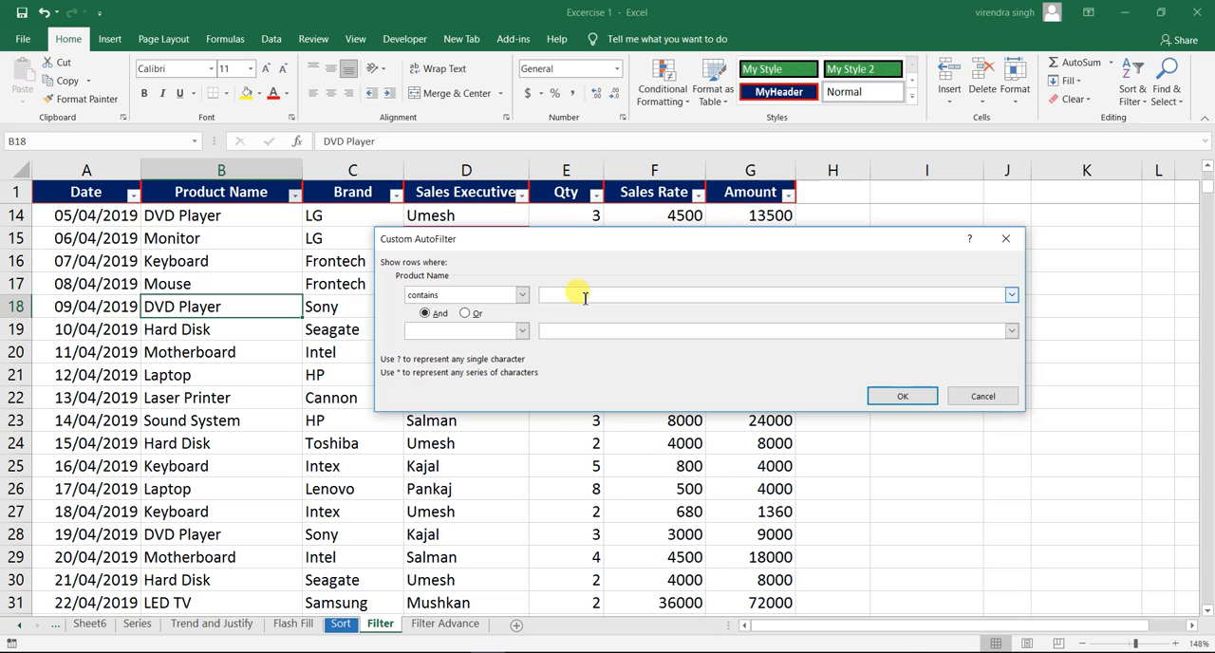
text(ther)
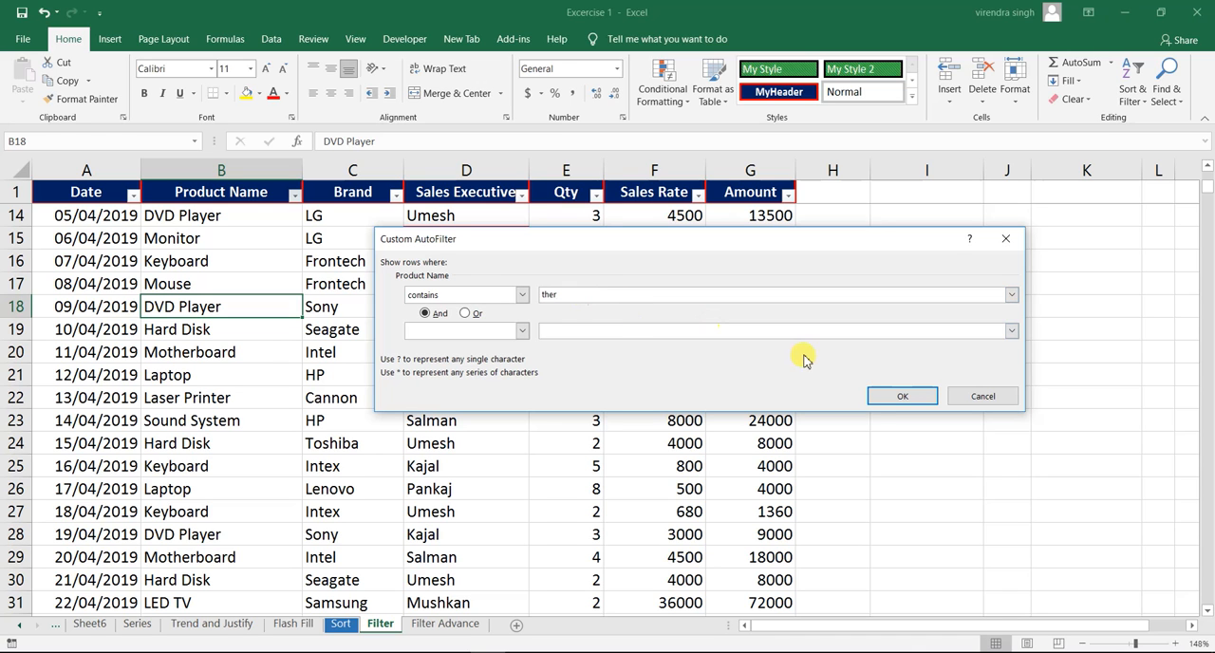
click(903, 396)
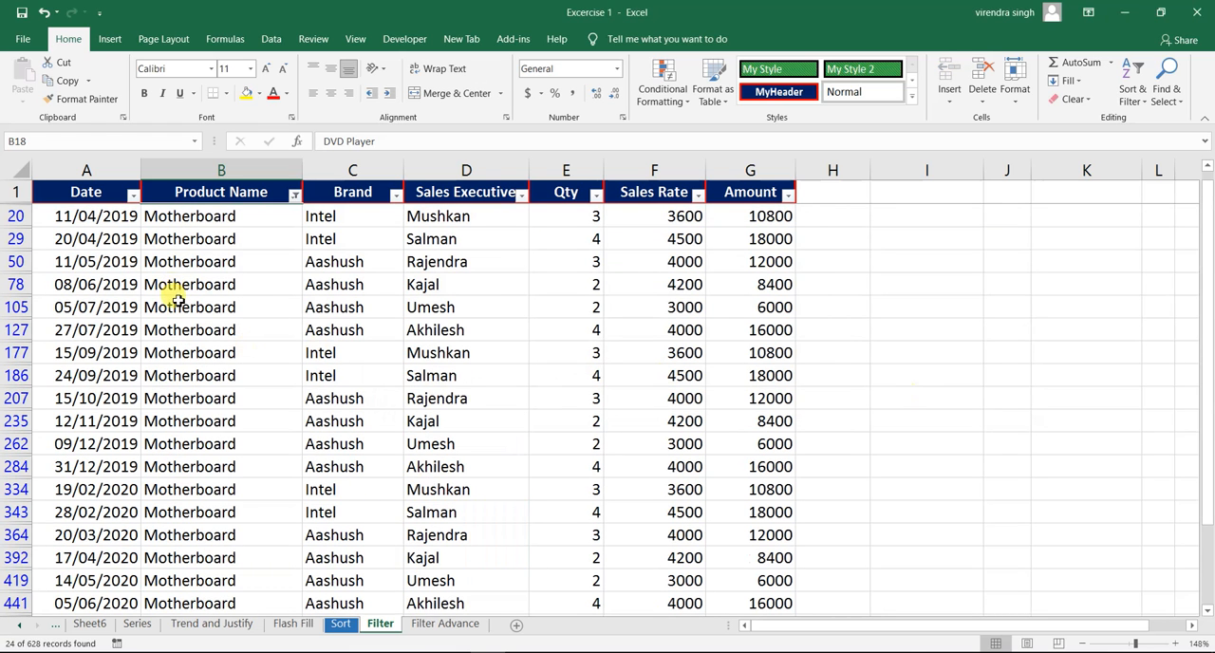
click(179, 301)
click(166, 285)
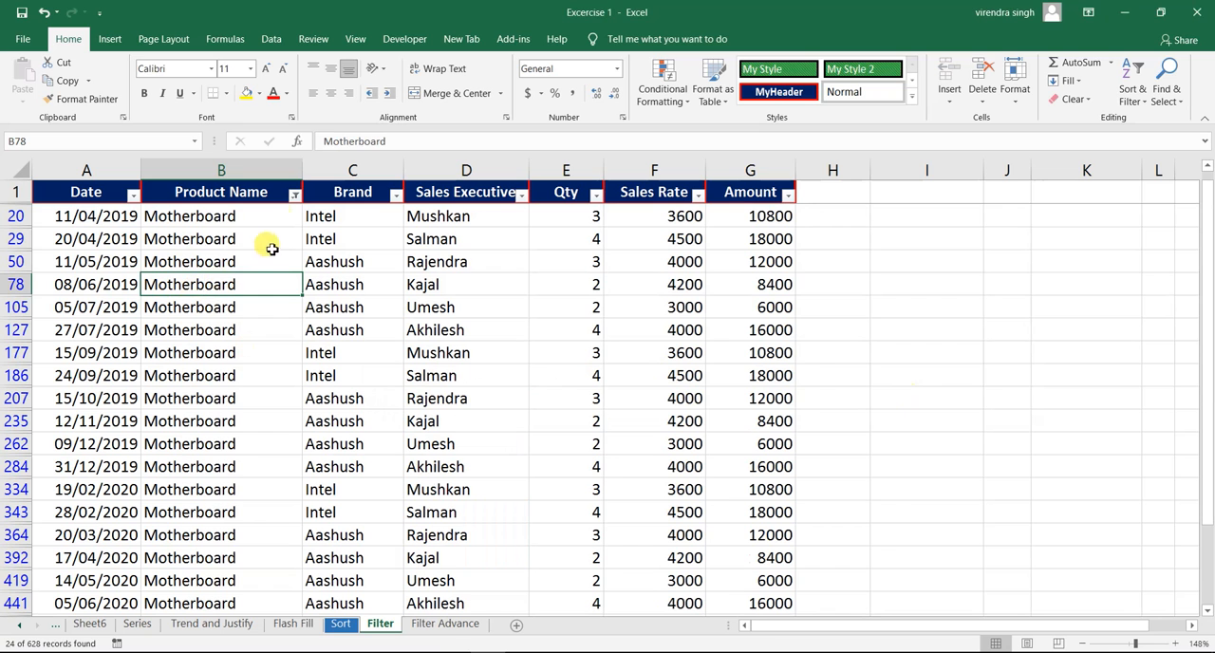
- Clear the "ther" filter from Product Name and filter the column with a Contains condition of "disk"
click(295, 195)
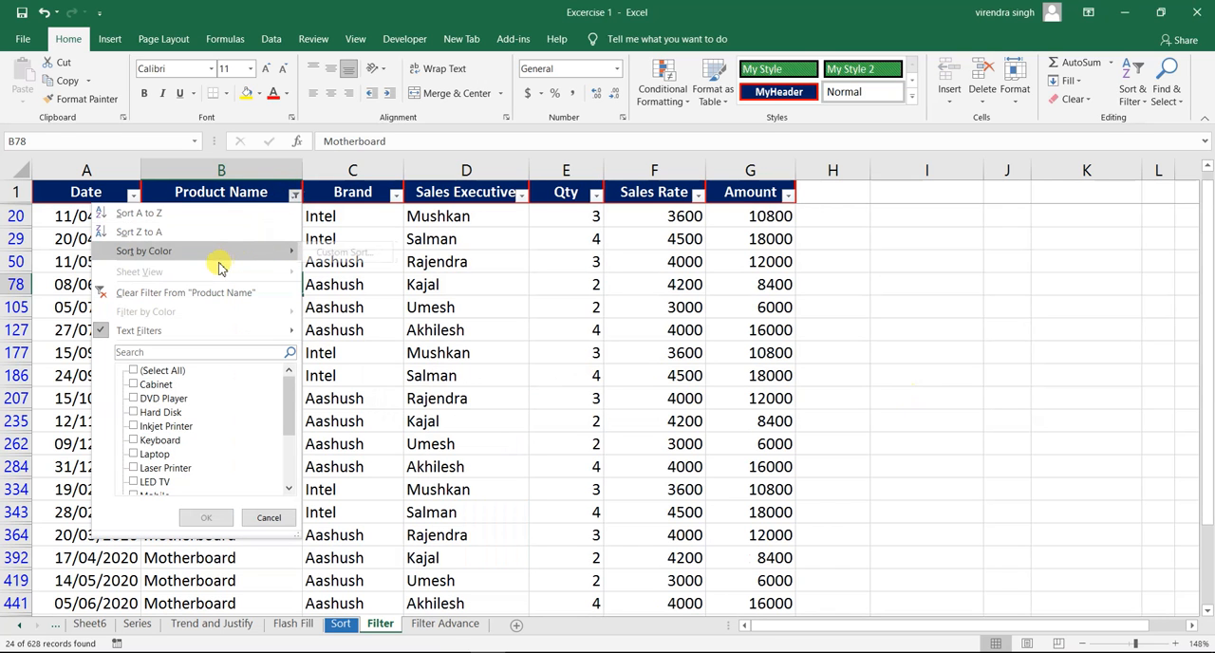
click(207, 293)
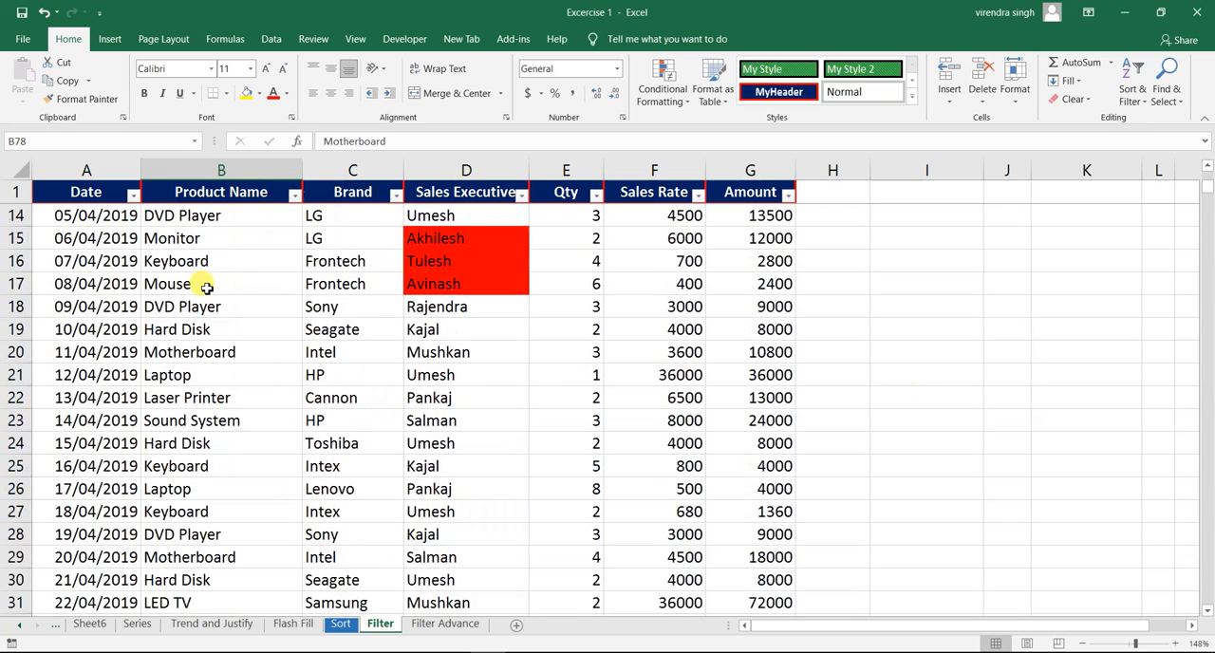
click(296, 195)
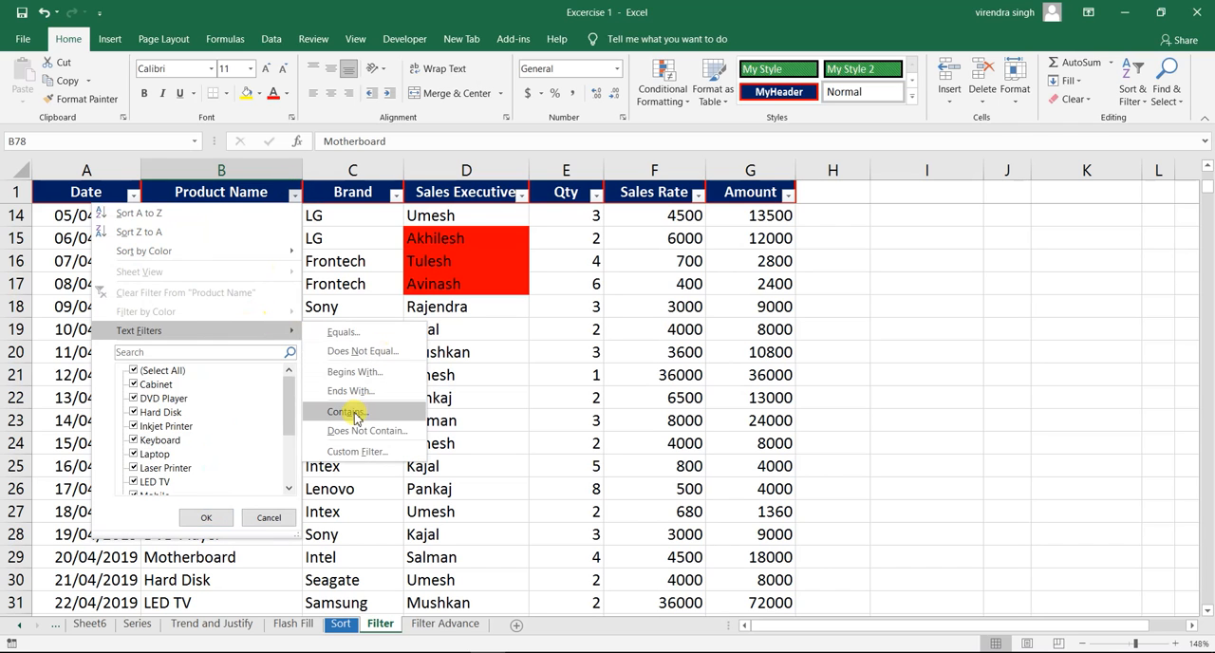
click(357, 412)
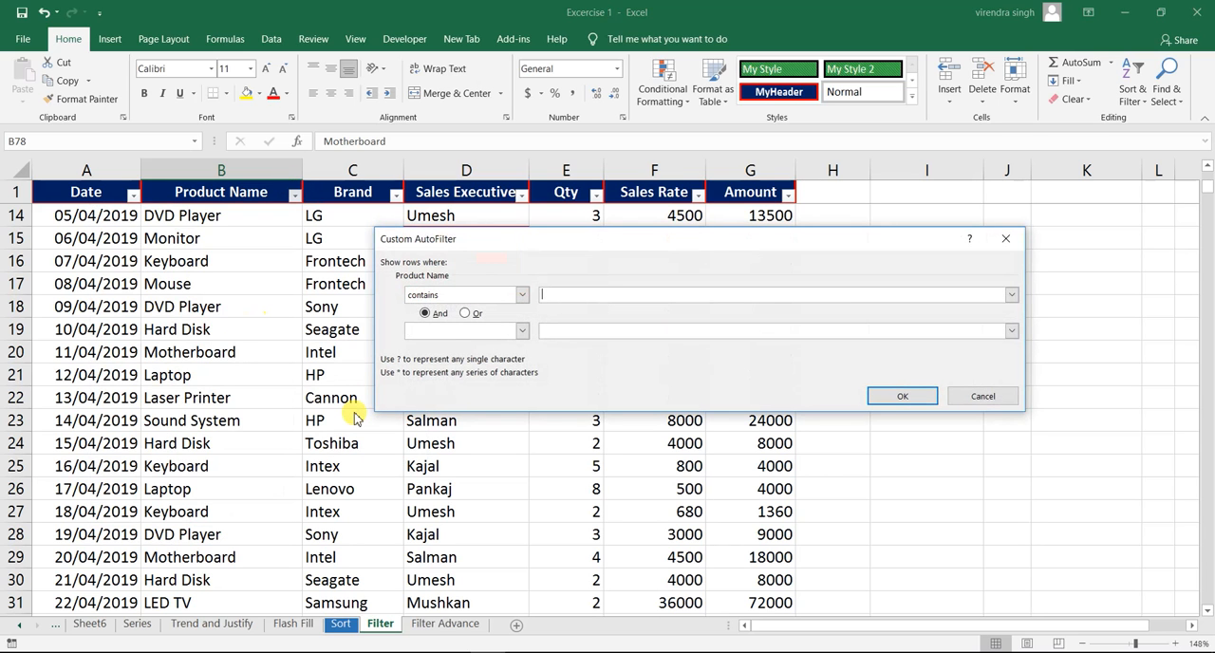
text(disk)
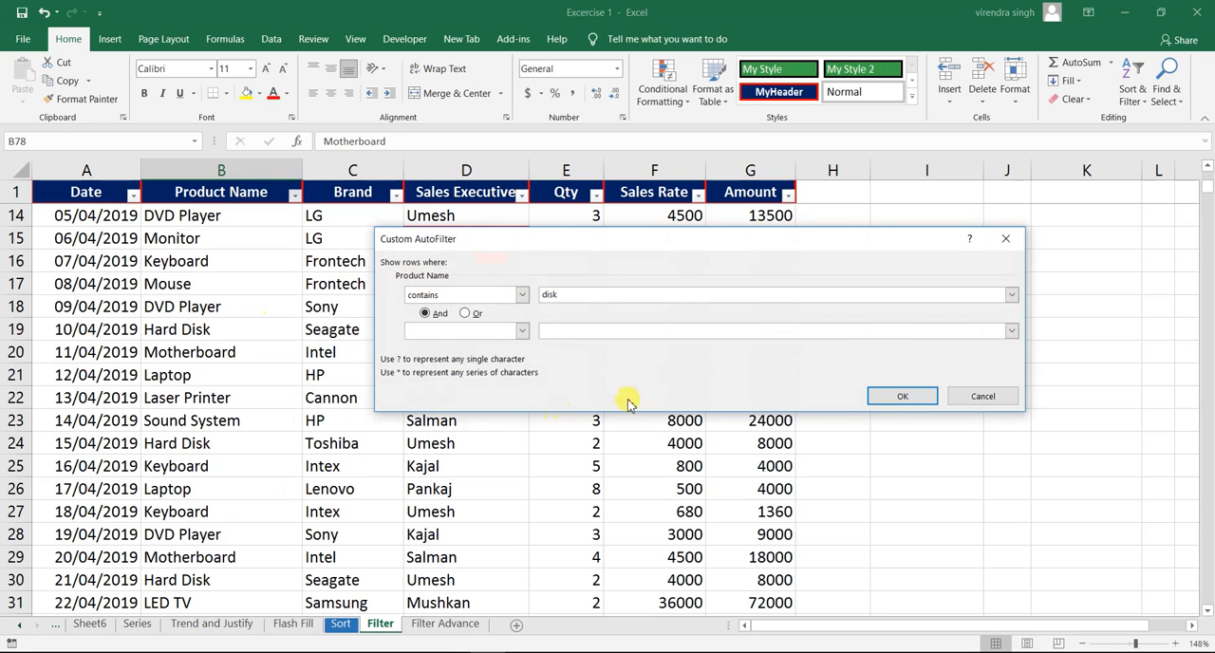
click(897, 400)
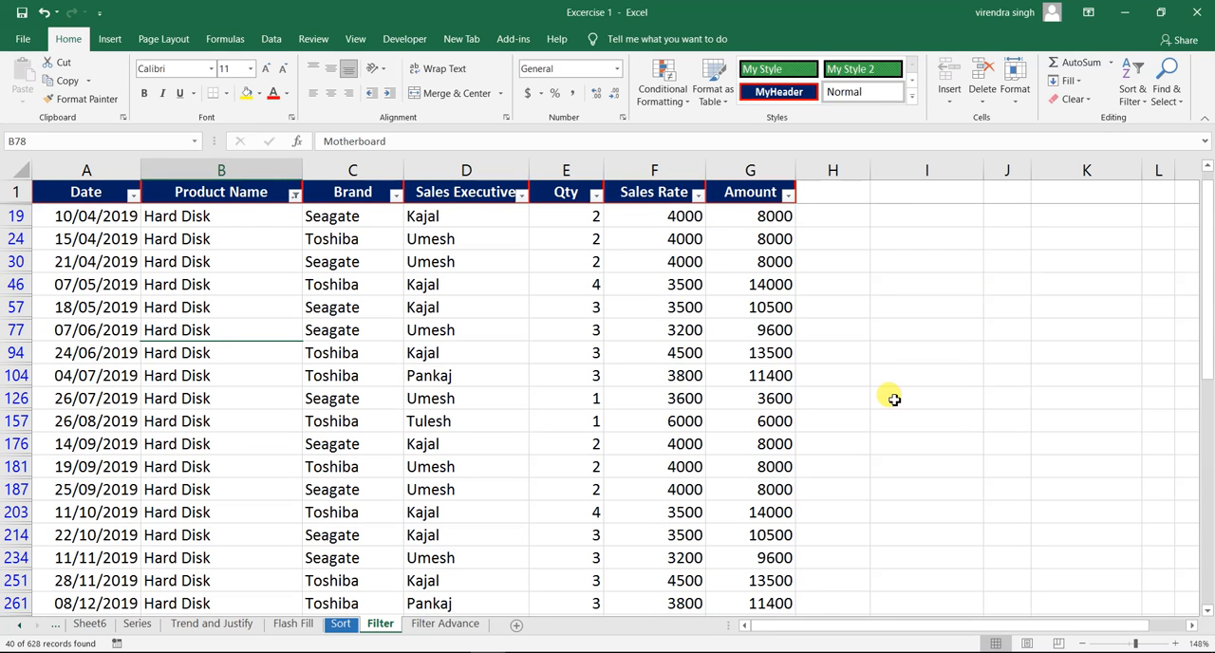
click(215, 268)
click(185, 285)
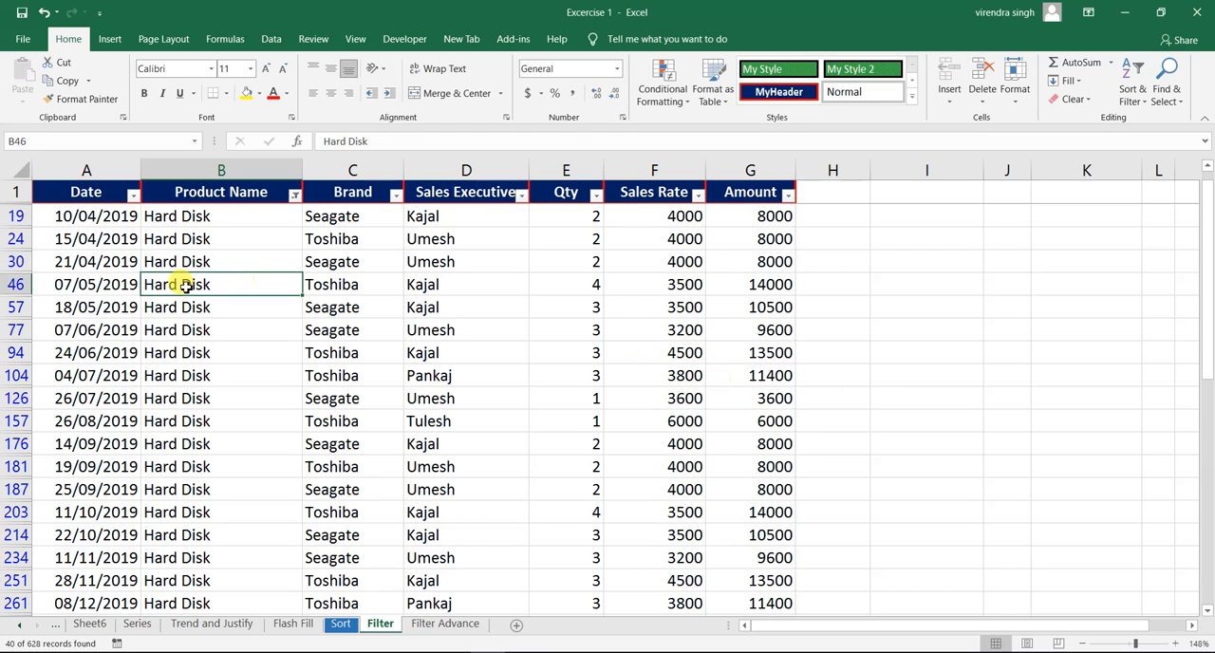
click(197, 265)
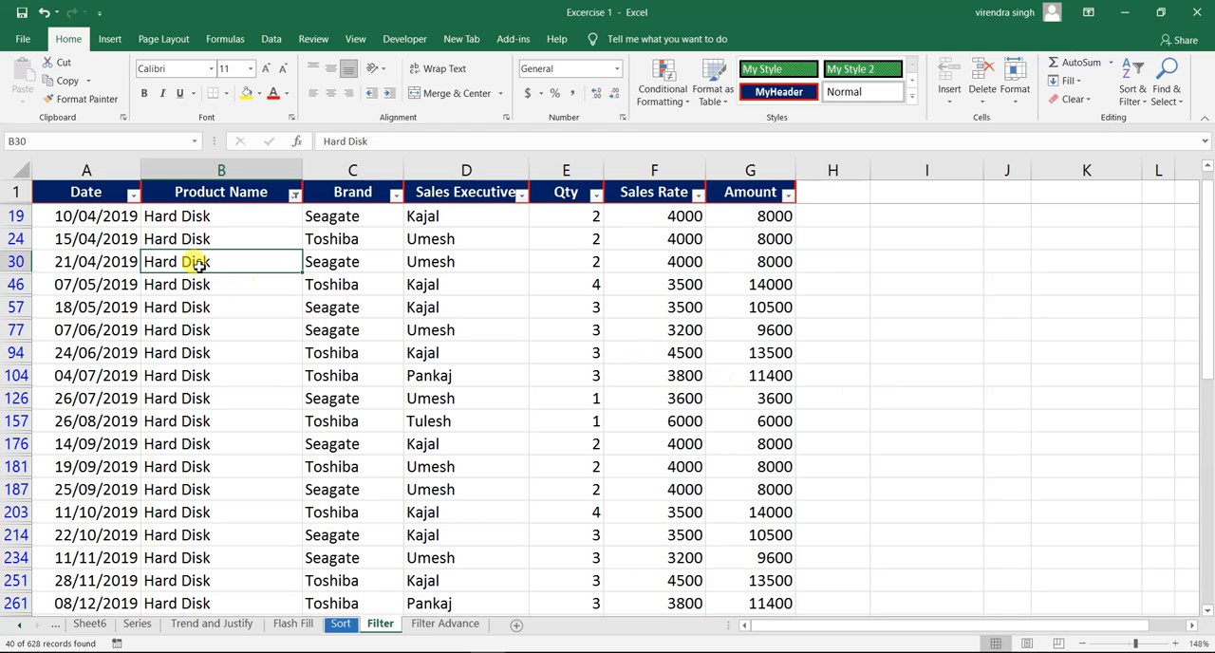
- Clear the "disk" filter from Product Name and filter the column with a Does Not Contain condition of "system"
click(294, 196)
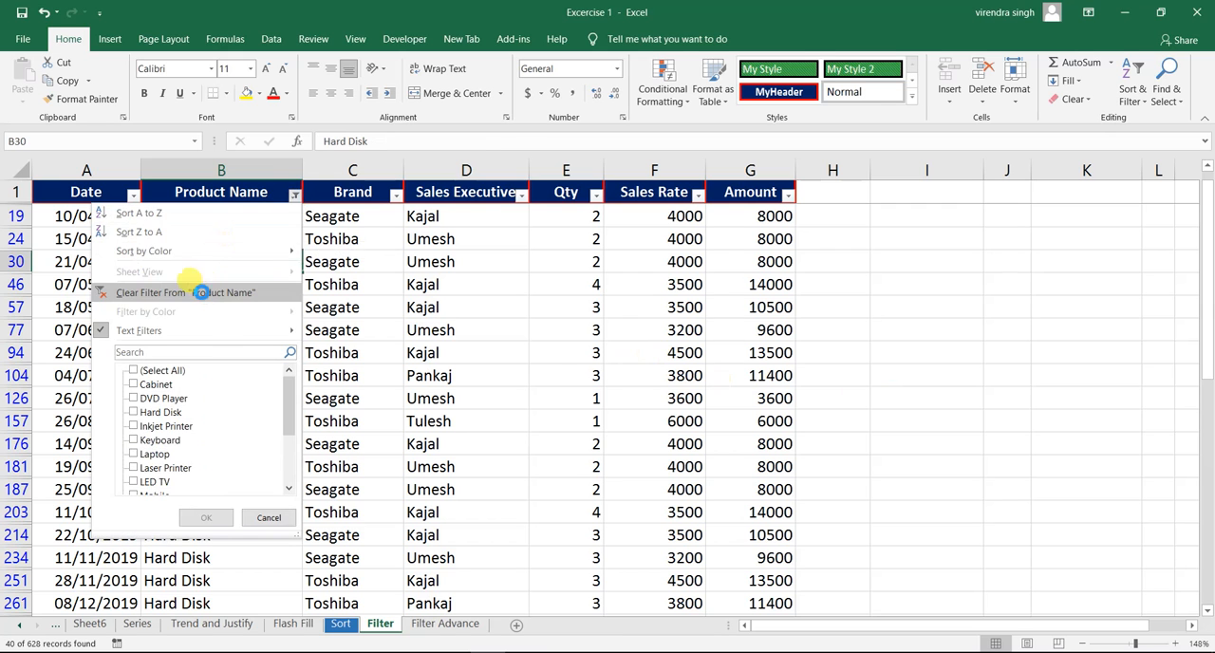
click(200, 292)
click(294, 193)
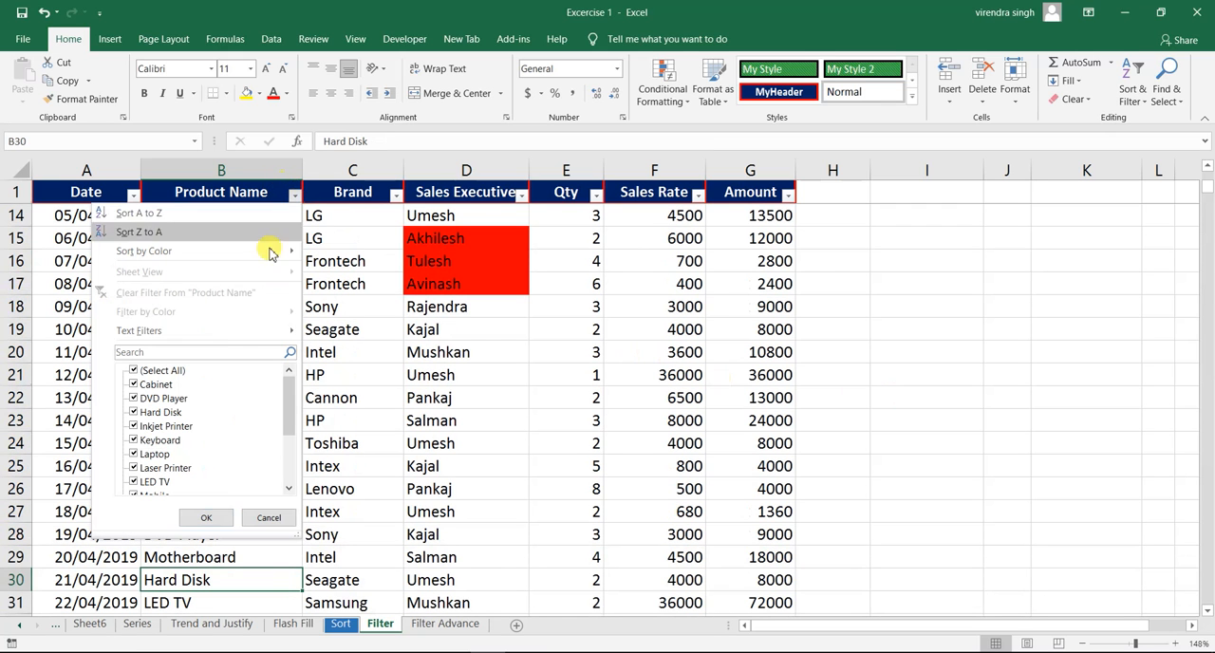
mouse_move(235, 334)
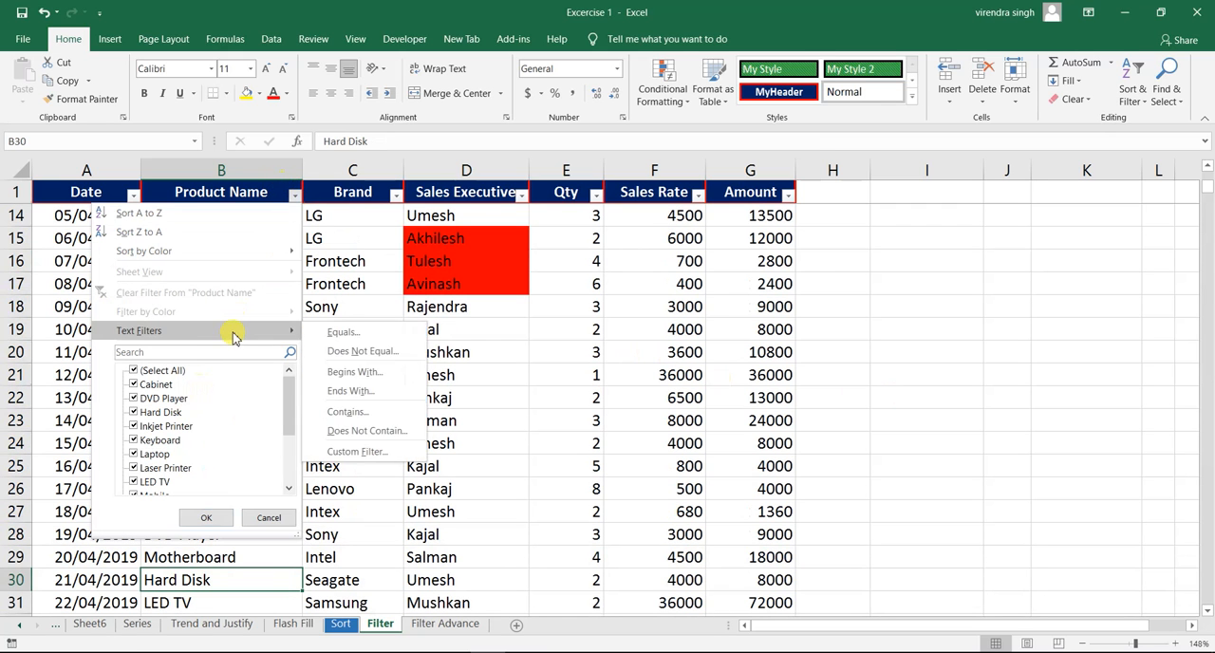
click(378, 441)
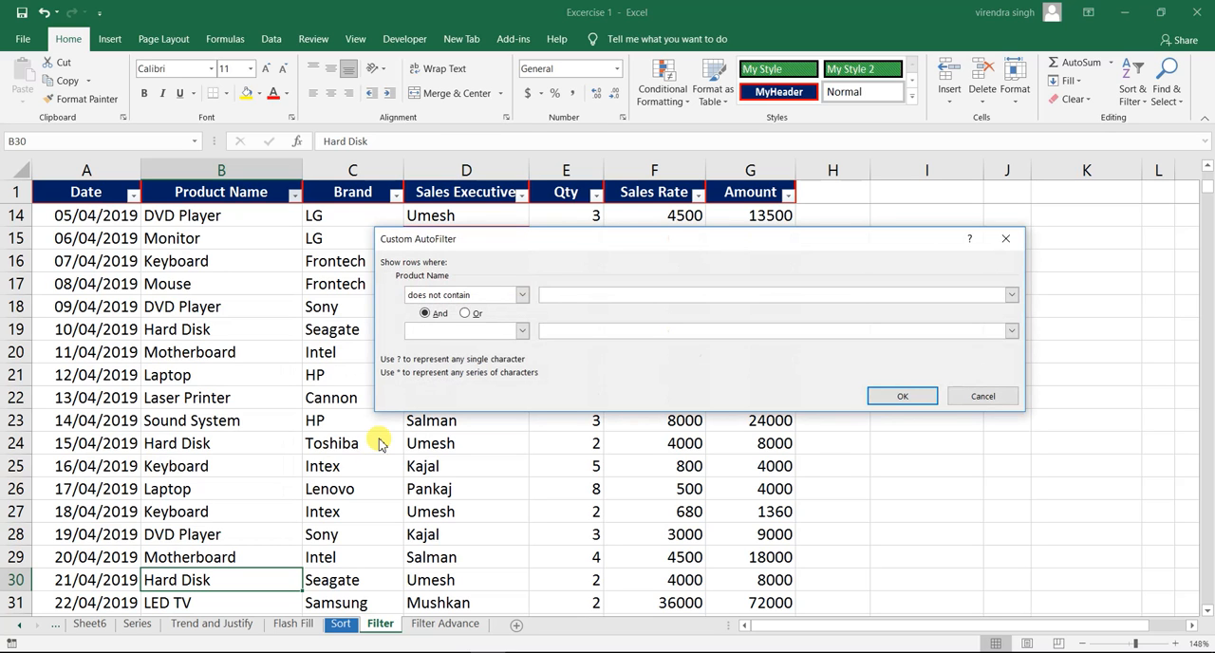
text(system)
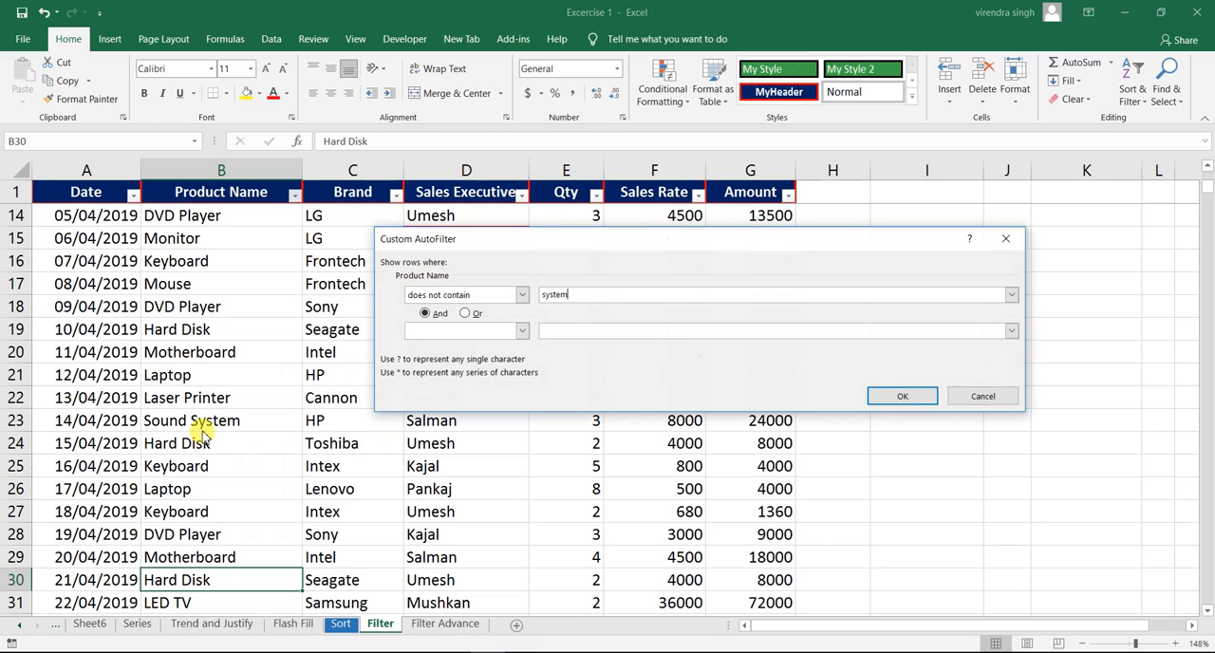
click(902, 395)
click(134, 368)
click(229, 306)
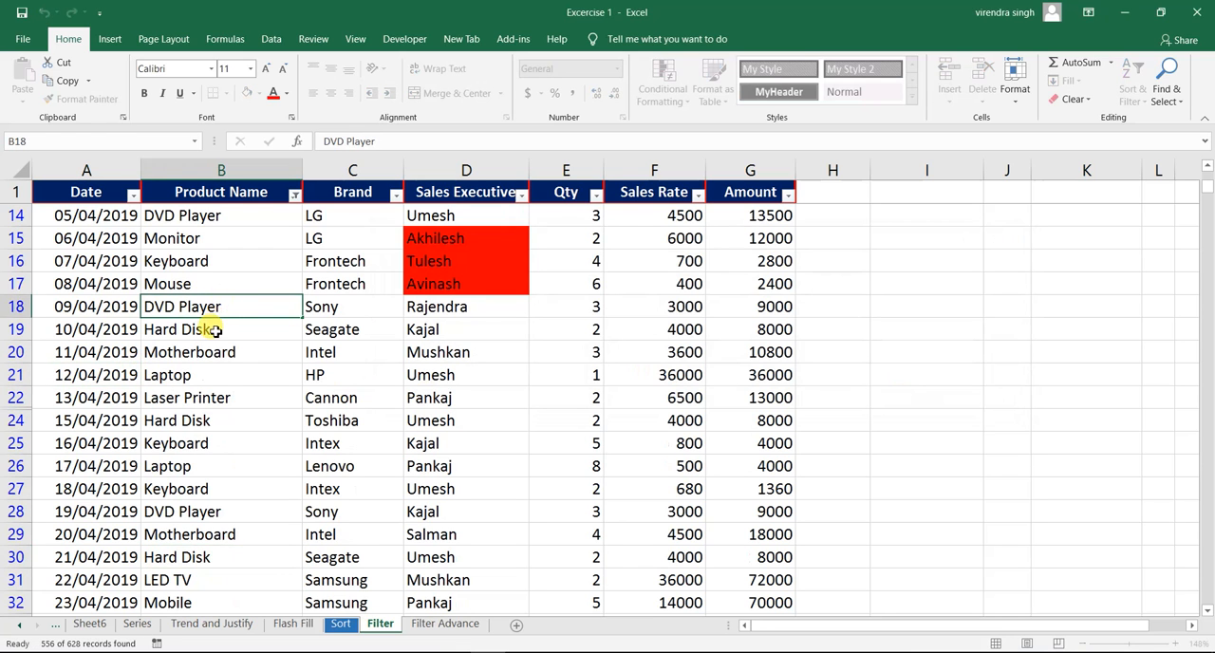
click(204, 329)
- Clear the Does Not Contain "system" filter from the Product Name column
click(294, 194)
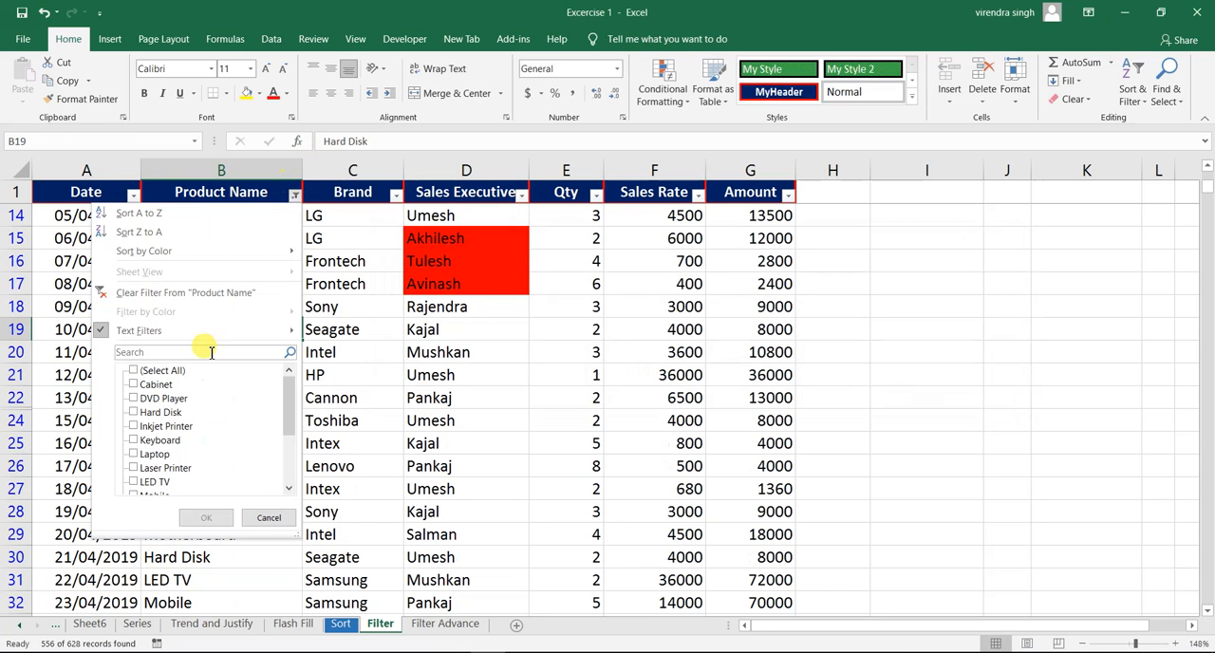
mouse_move(203, 331)
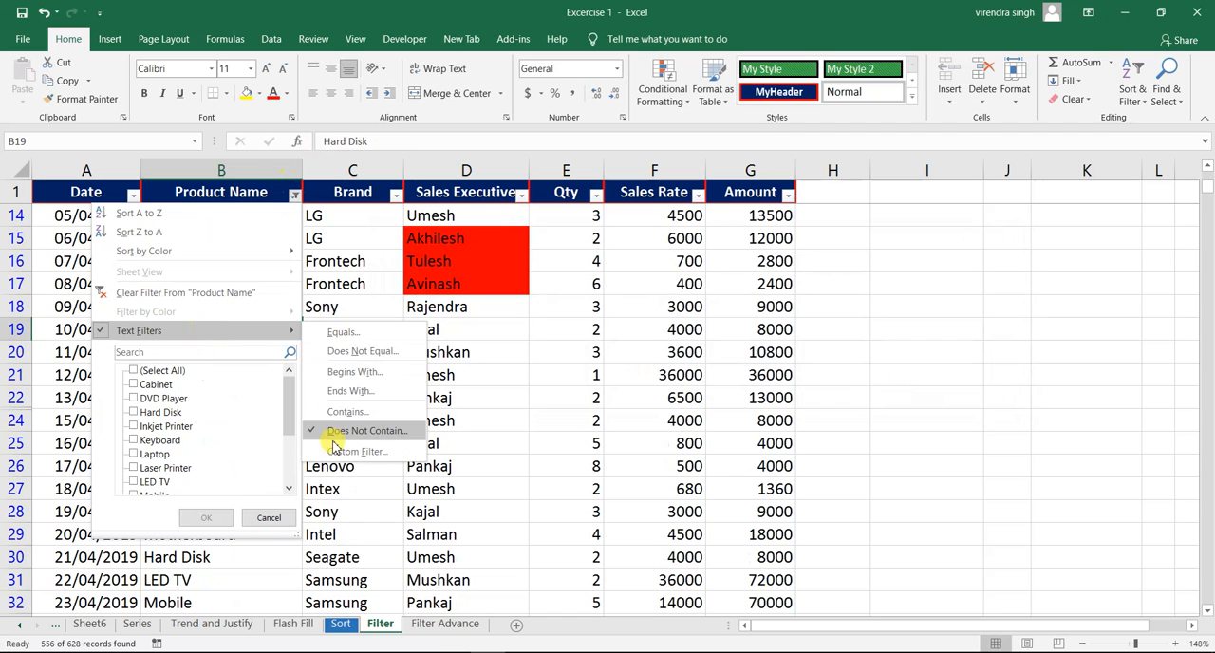
click(237, 292)
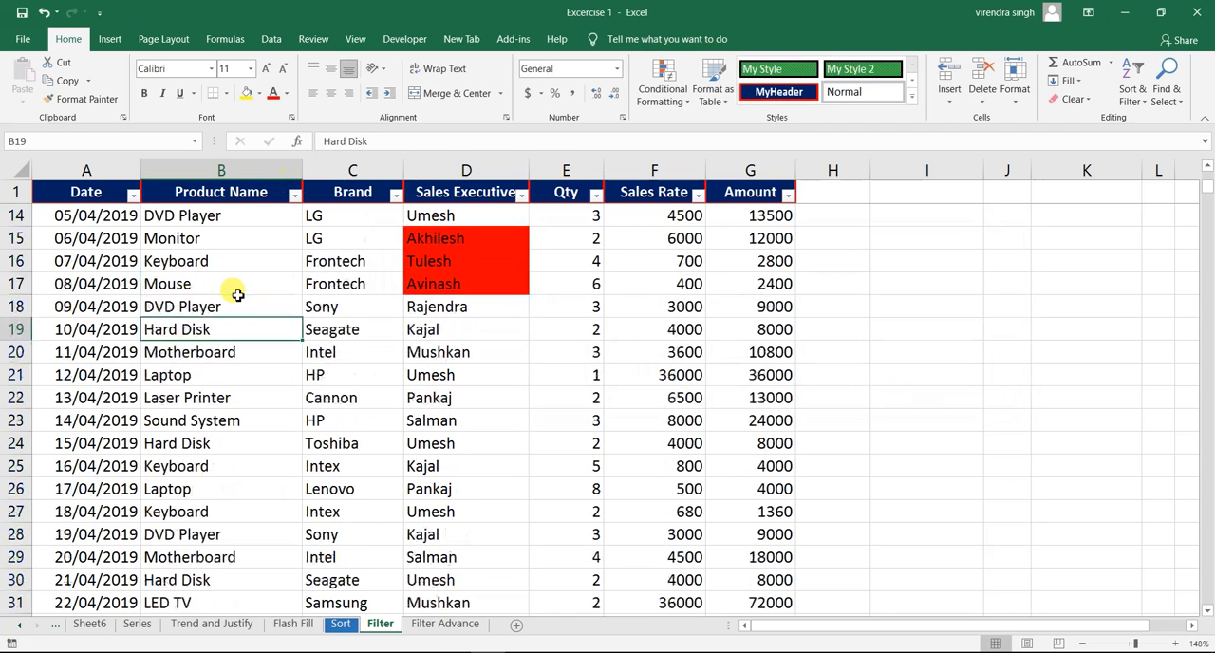
- Start a custom text filter on Product Name with the first condition equals "Hard Disk", combined with Or
click(294, 194)
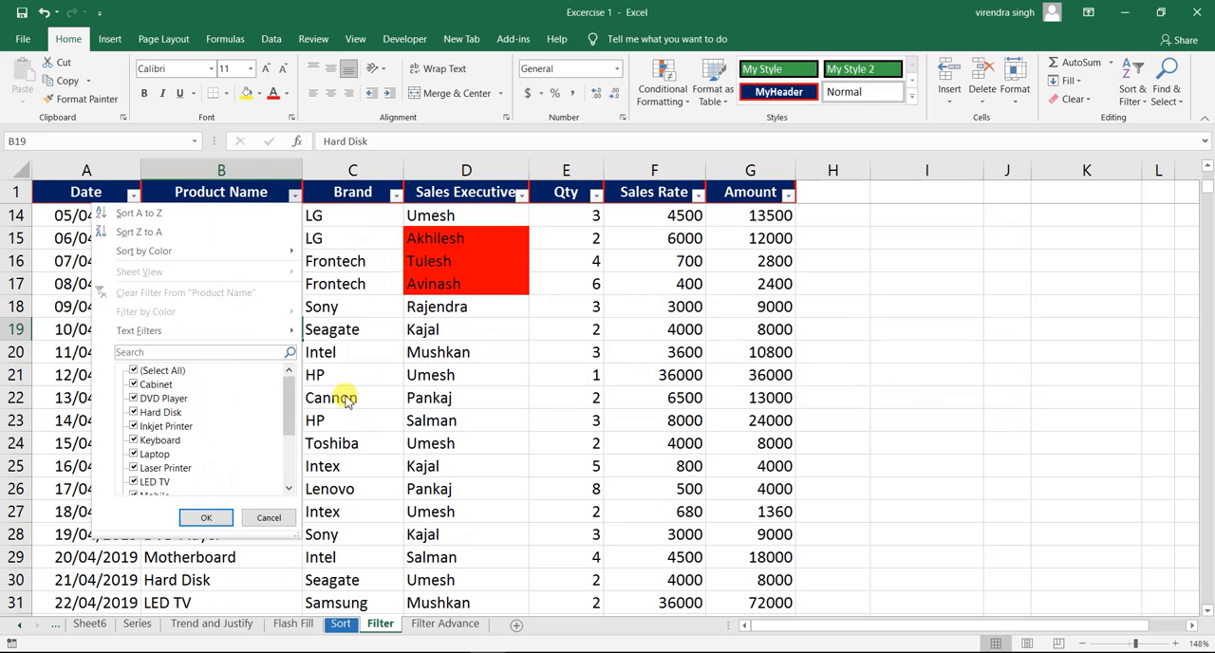
mouse_move(283, 329)
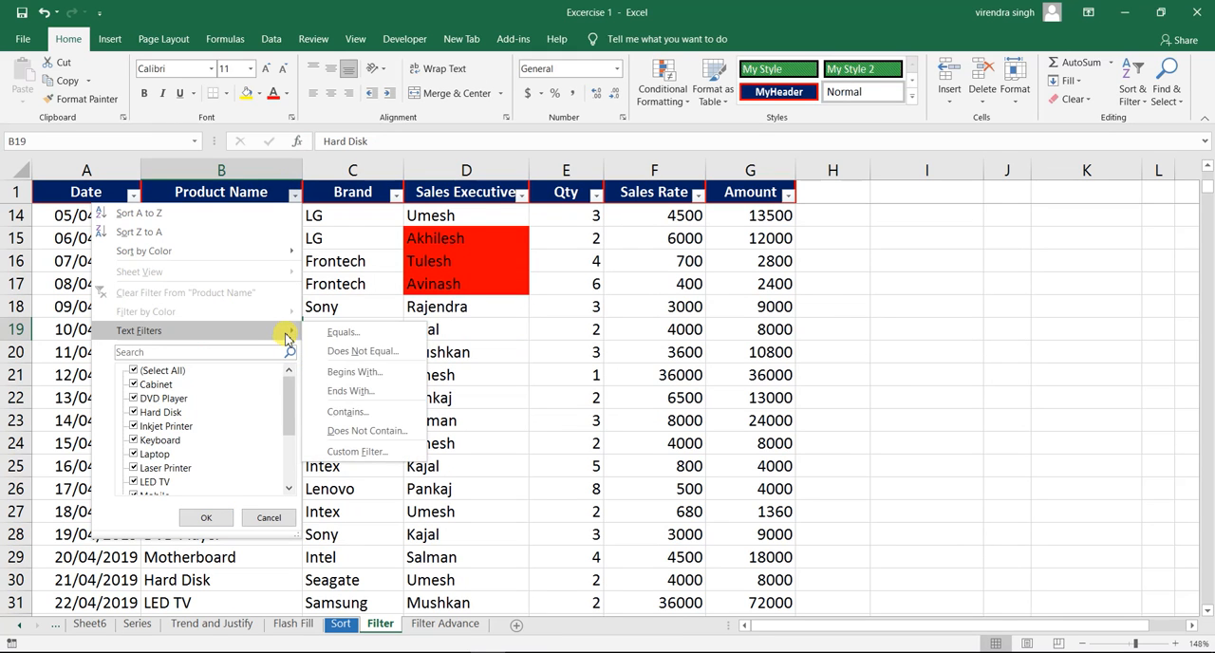
click(355, 452)
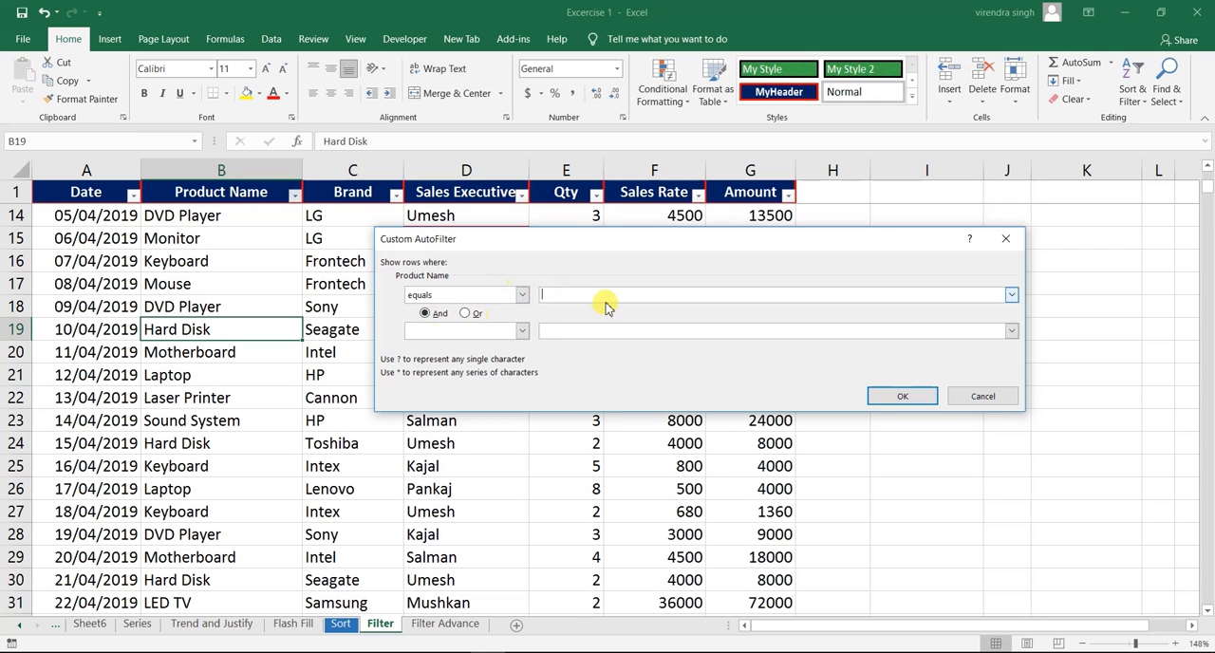
text(Hard Disk)
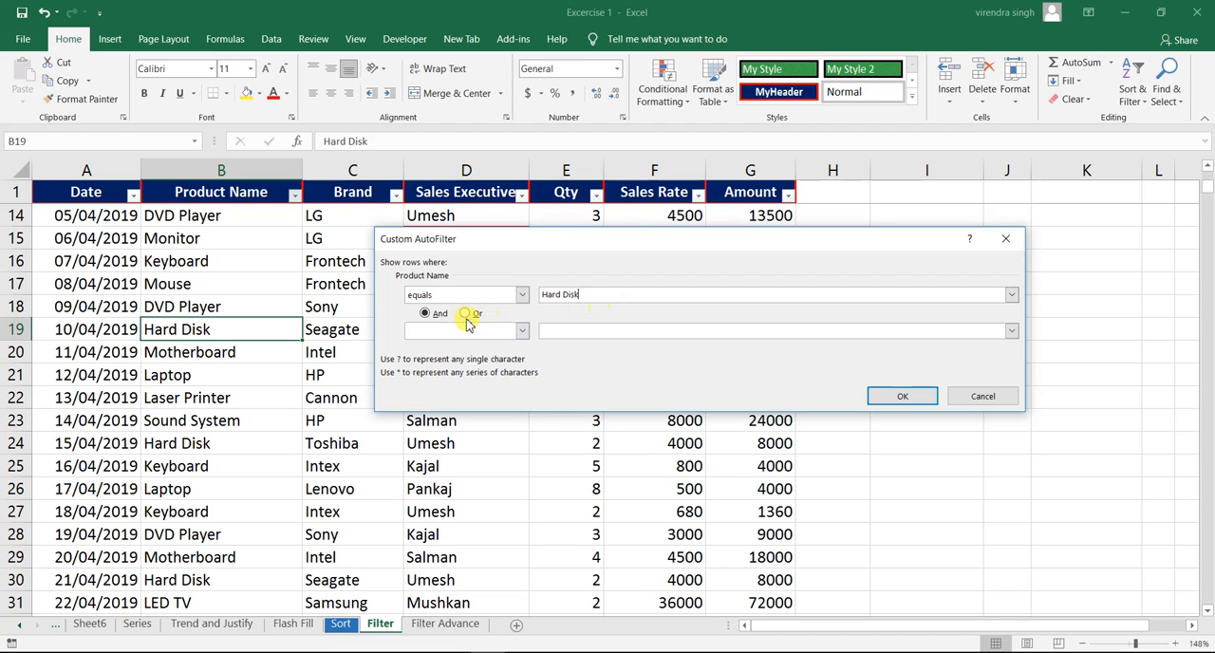
click(465, 314)
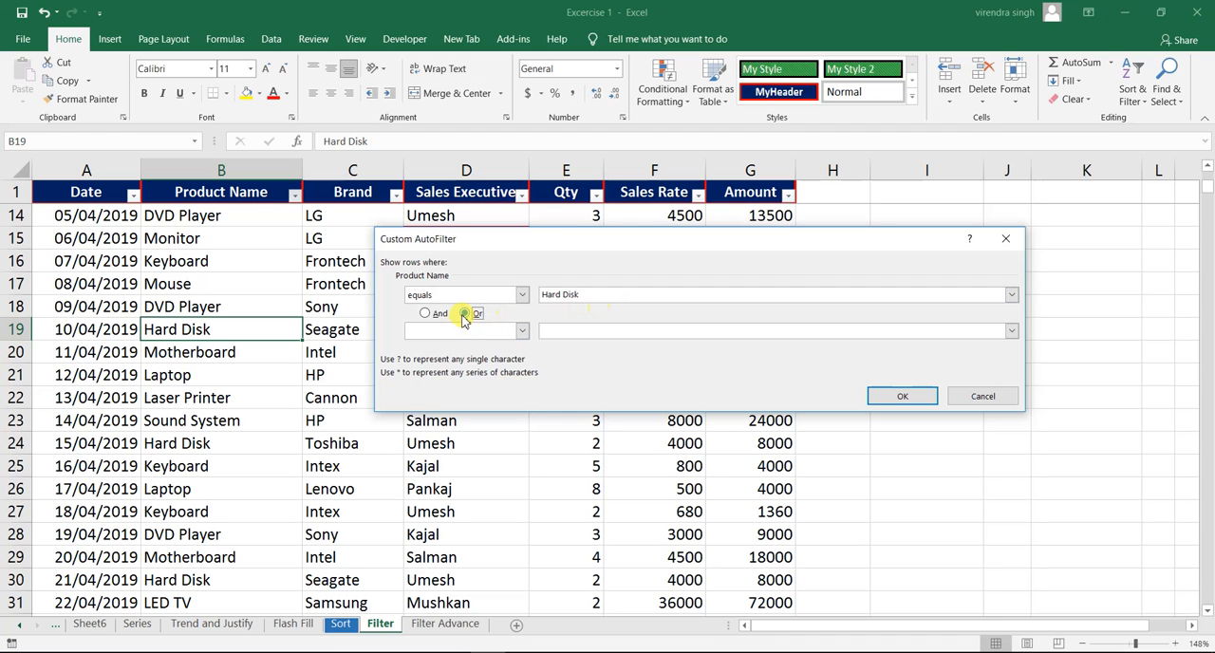
- Set the second condition of the custom filter to begins with "Mo" and apply it to Product Name
click(522, 332)
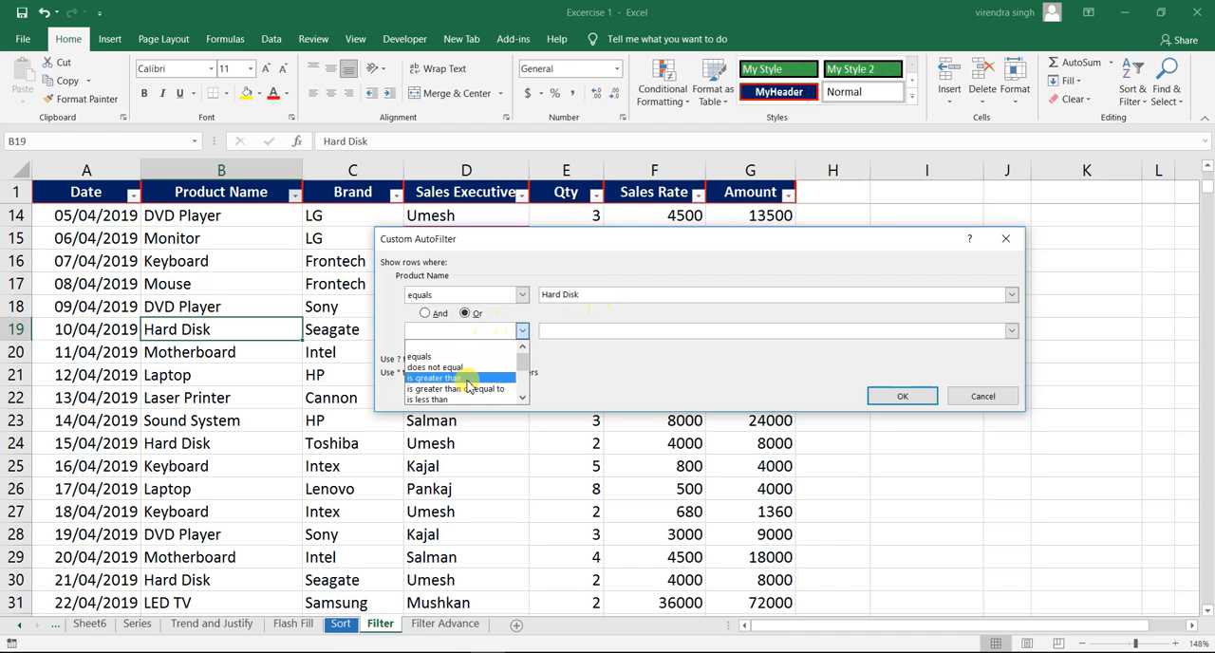
click(522, 398)
click(522, 398)
click(522, 399)
click(430, 377)
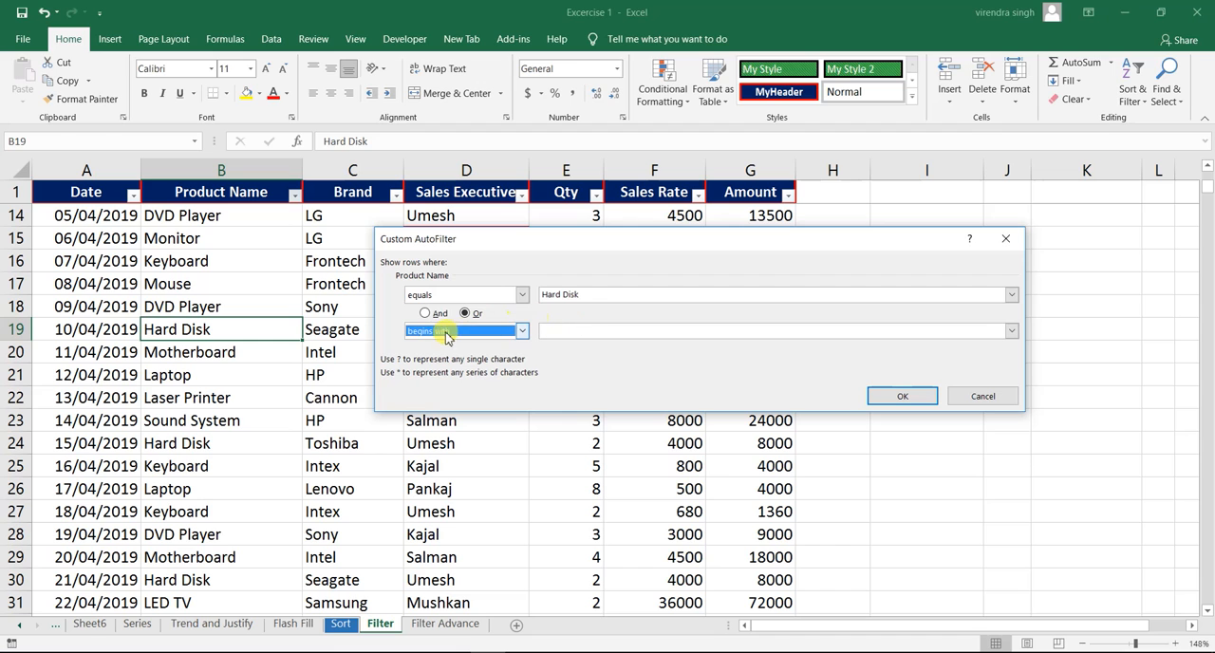
click(590, 296)
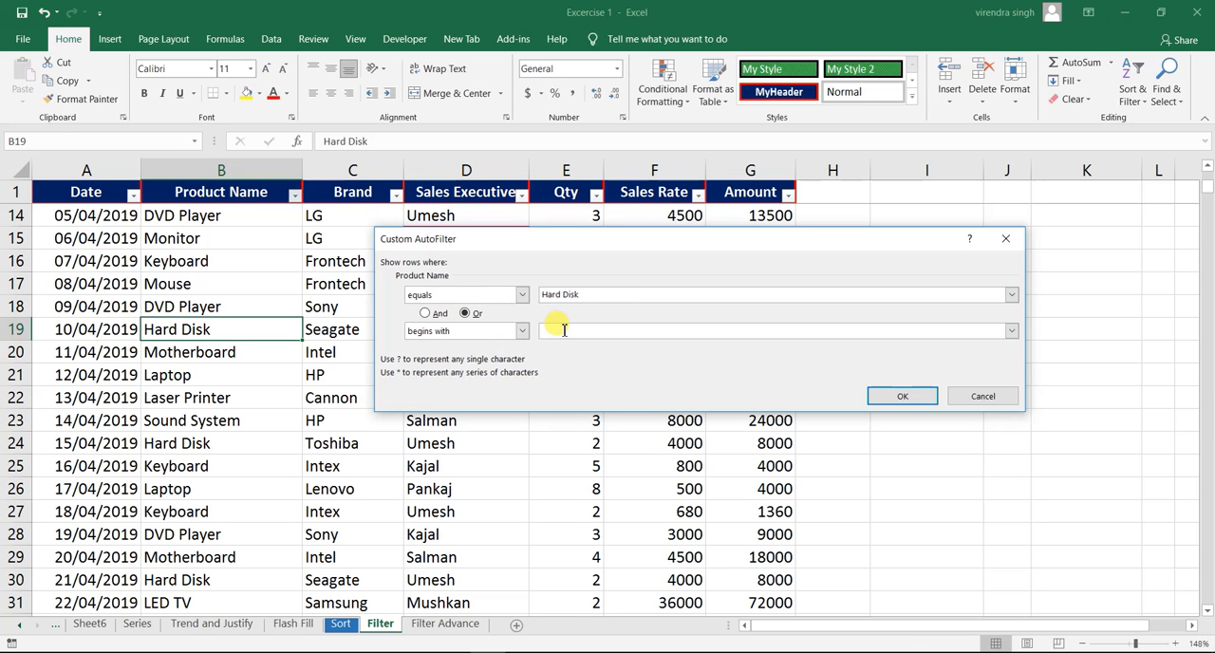
text(Sound)
key(BackSpace)
key(BackSpace)
key(BackSpace)
key(BackSpace)
text(Mo)
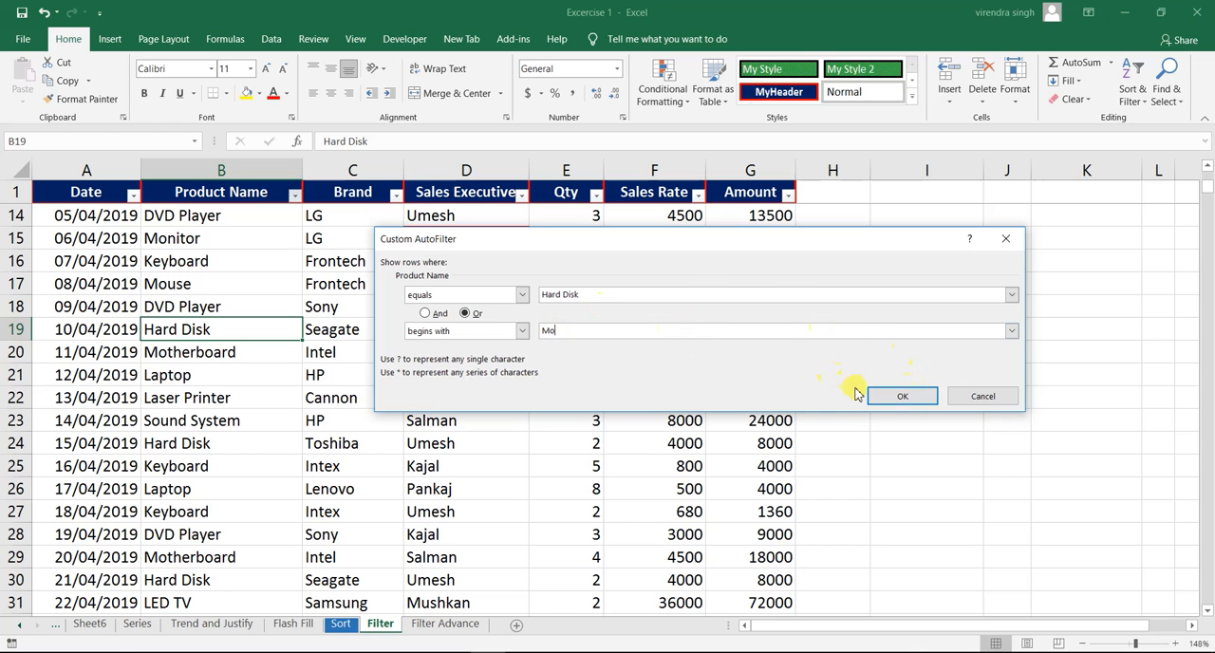
click(884, 399)
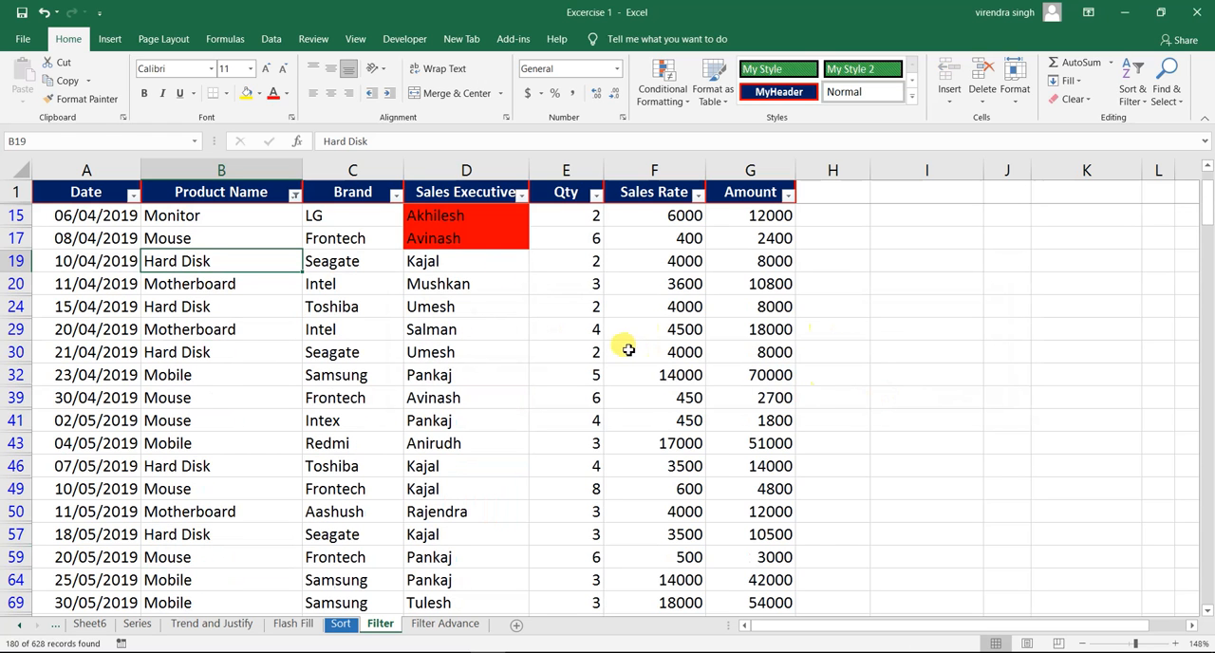
- Examine the filtered Product Name entries against the Hard Disk and "Mo" conditions
click(230, 235)
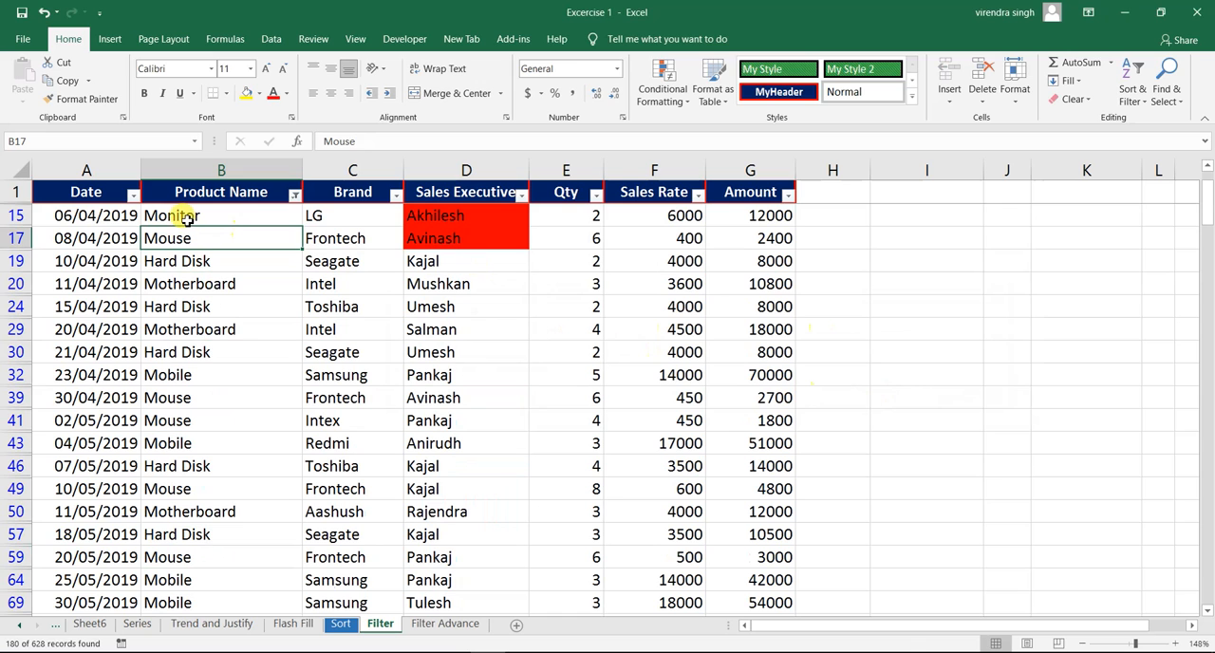
click(226, 214)
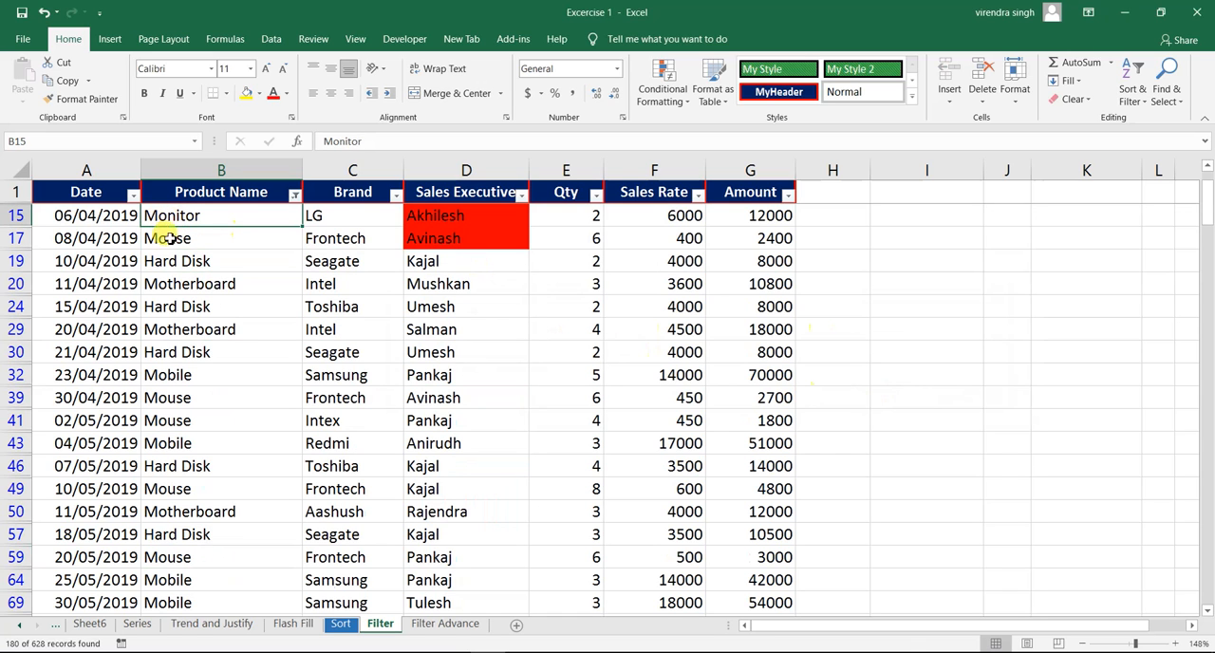
click(163, 267)
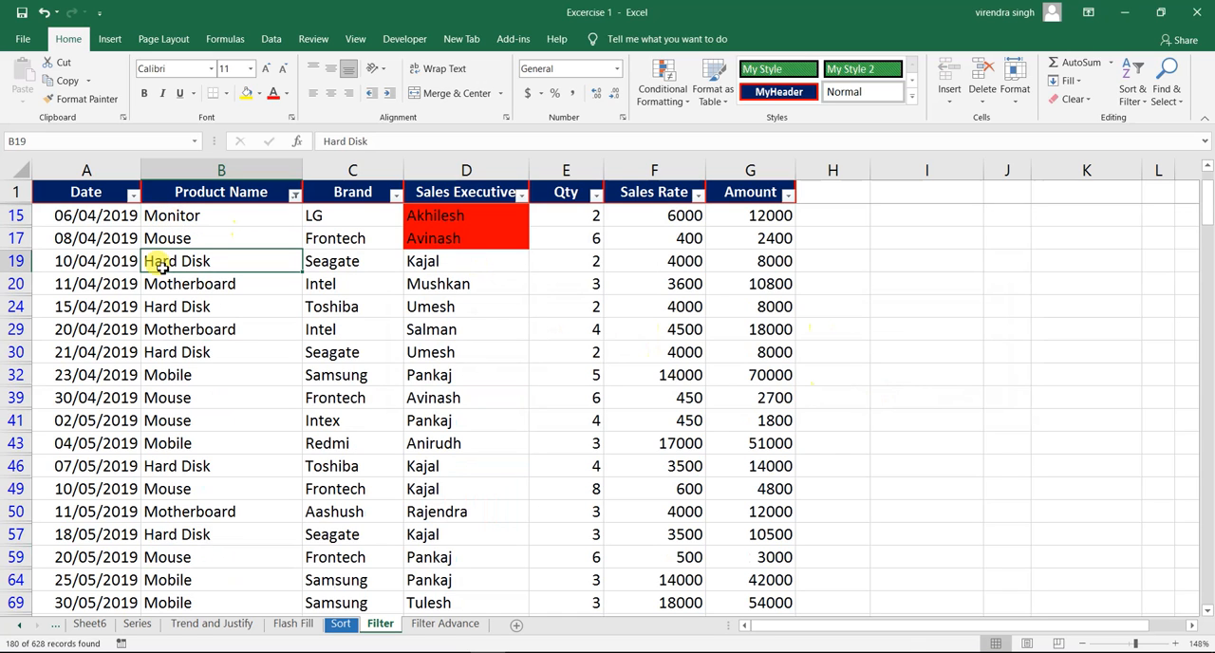
click(159, 331)
click(162, 353)
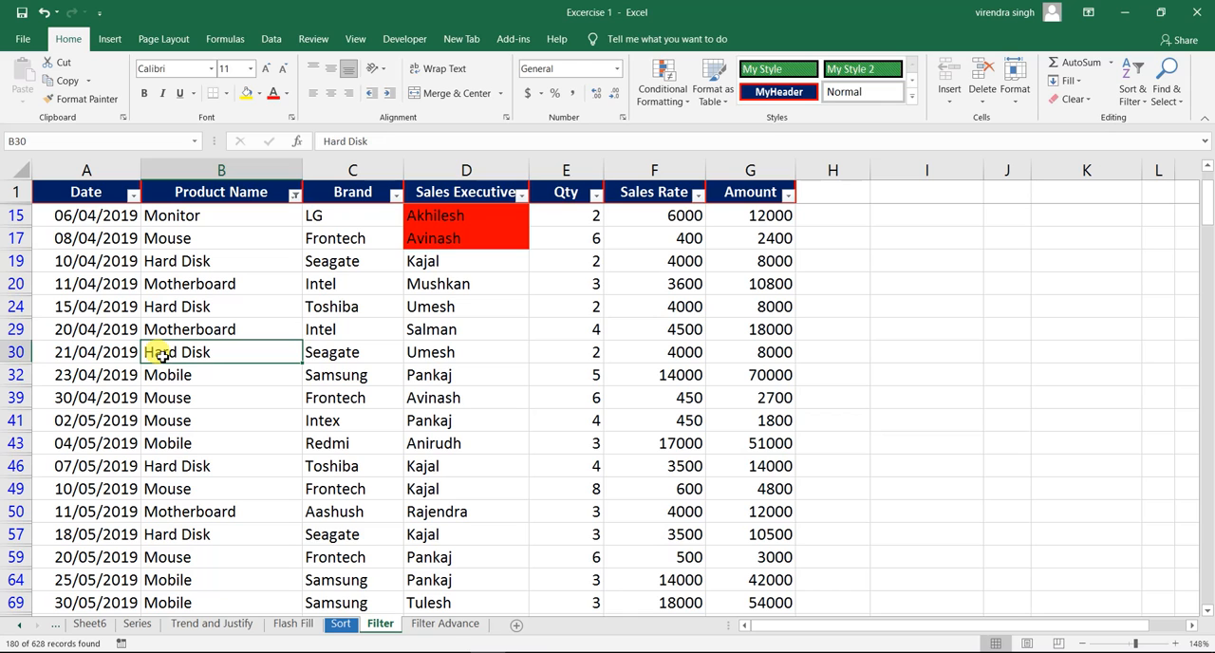
click(160, 374)
click(161, 474)
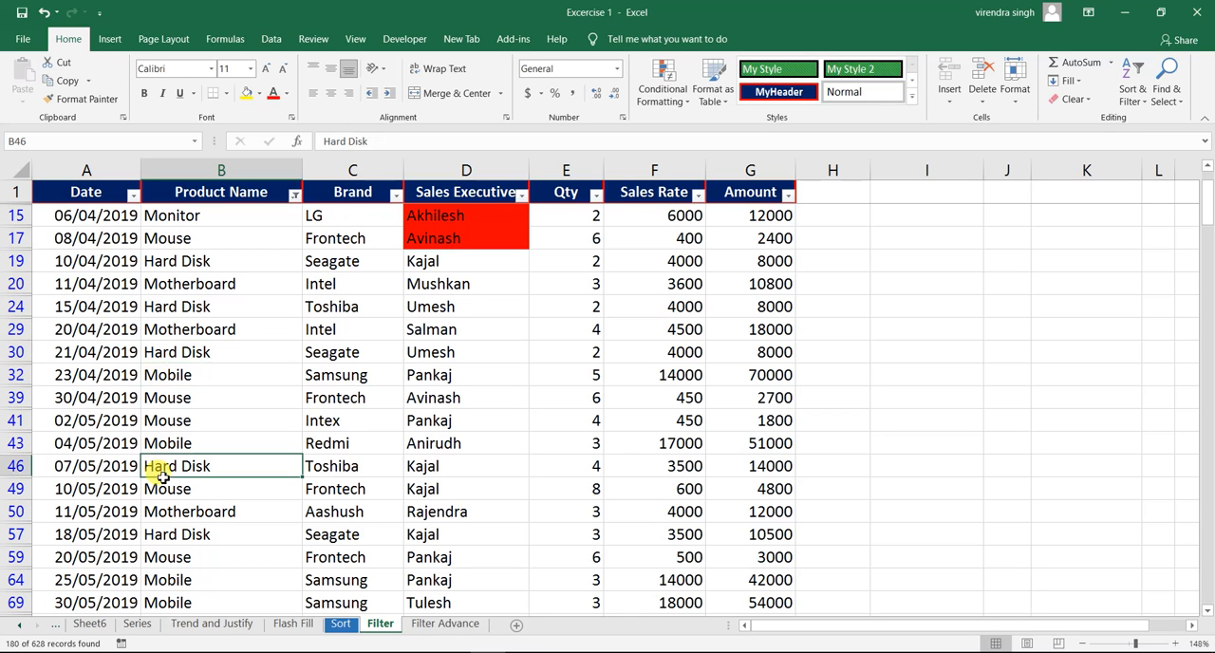
click(198, 355)
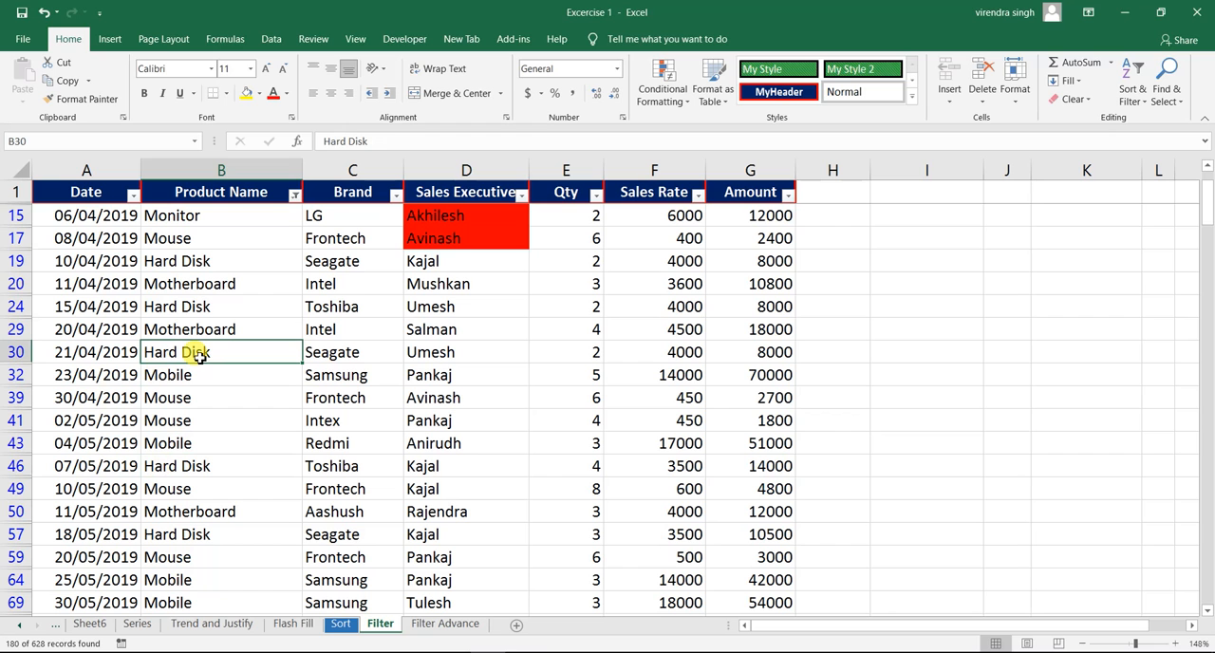
- Clear the "Hard Disk" or "Mo" custom filter from the Product Name column
click(295, 201)
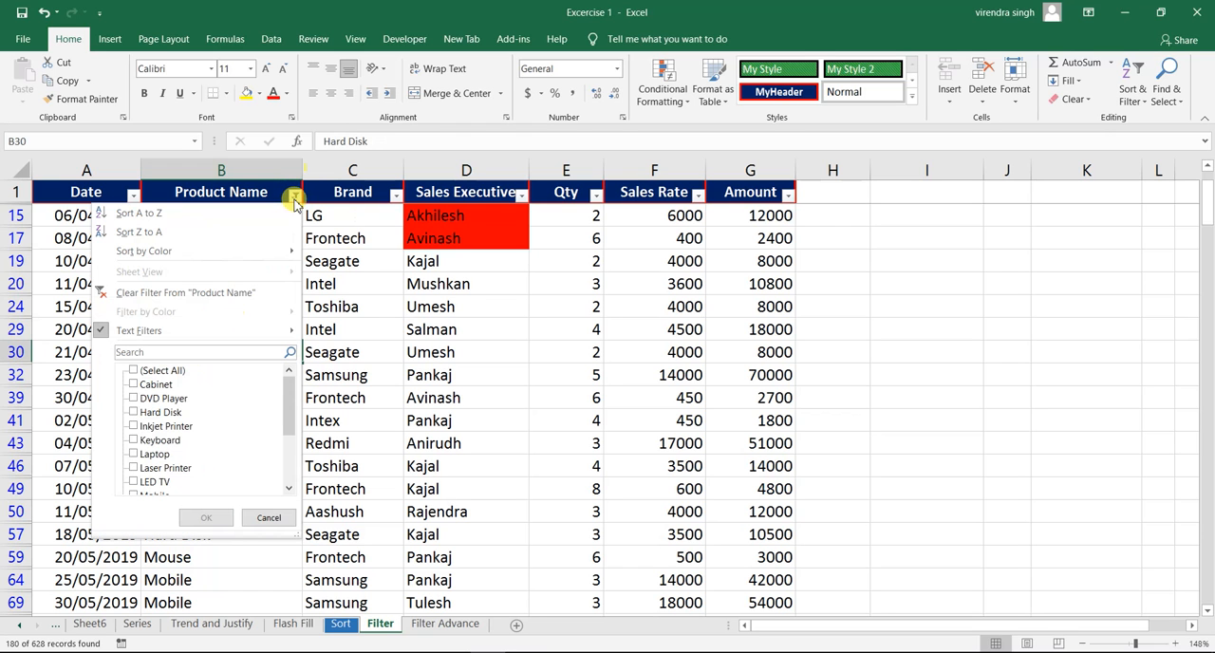
click(224, 297)
click(209, 264)
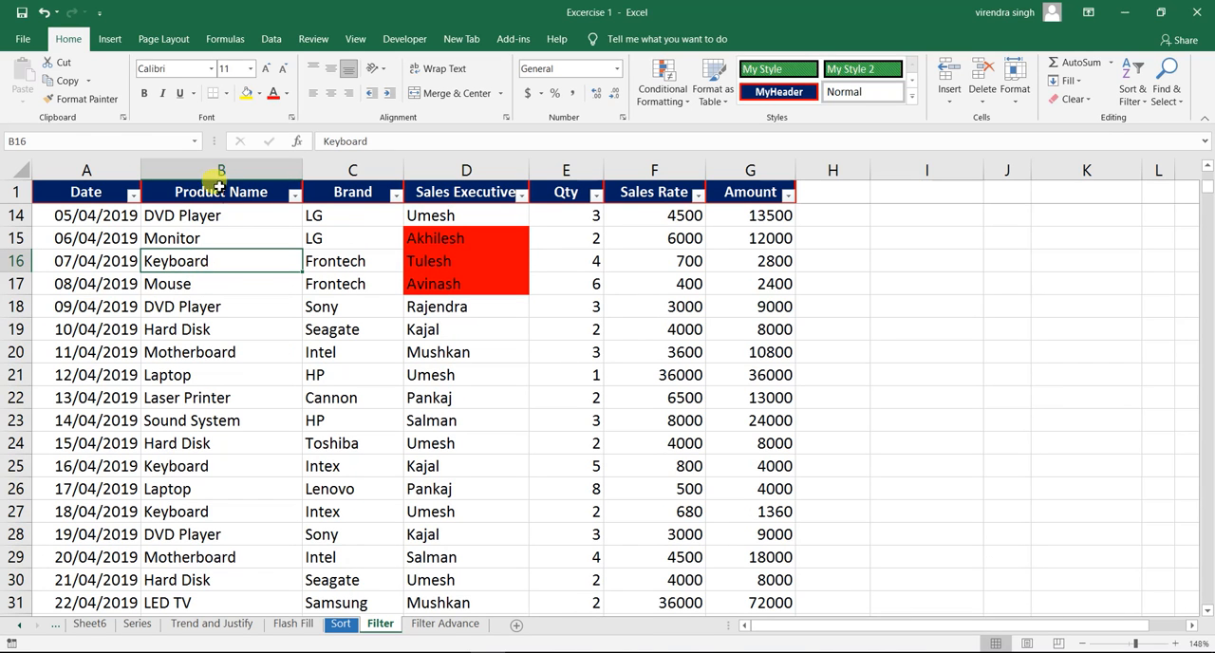
- Start a custom text filter on Product Name with the first condition begins with "mo"
click(295, 199)
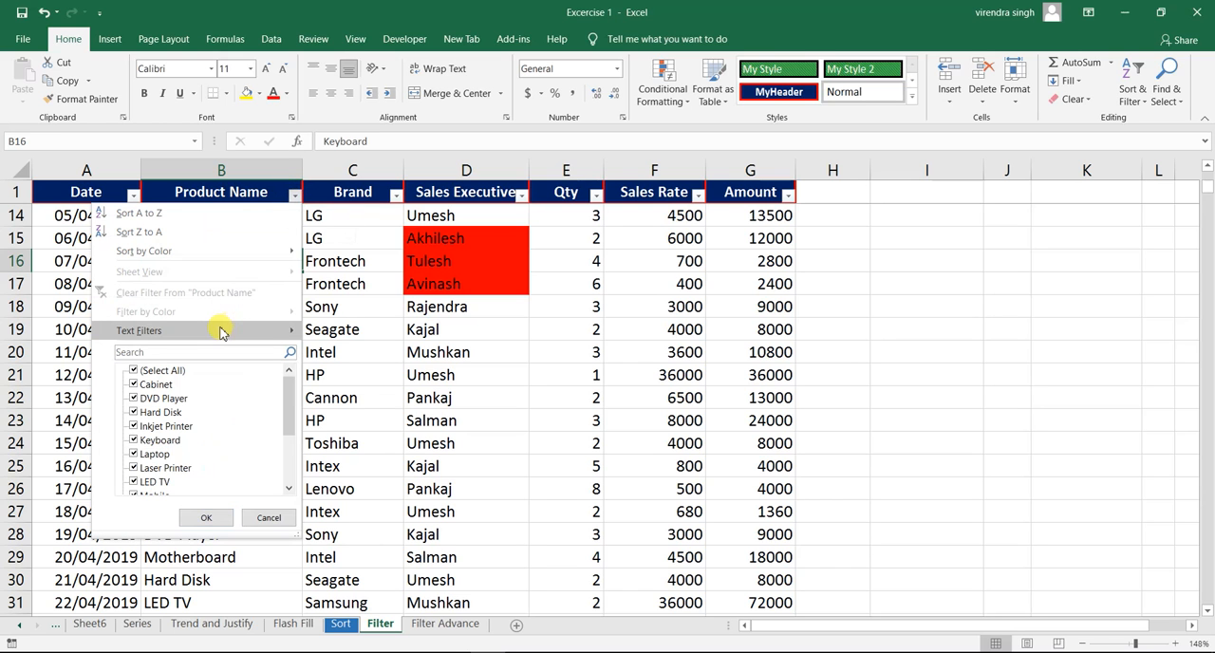
mouse_move(221, 331)
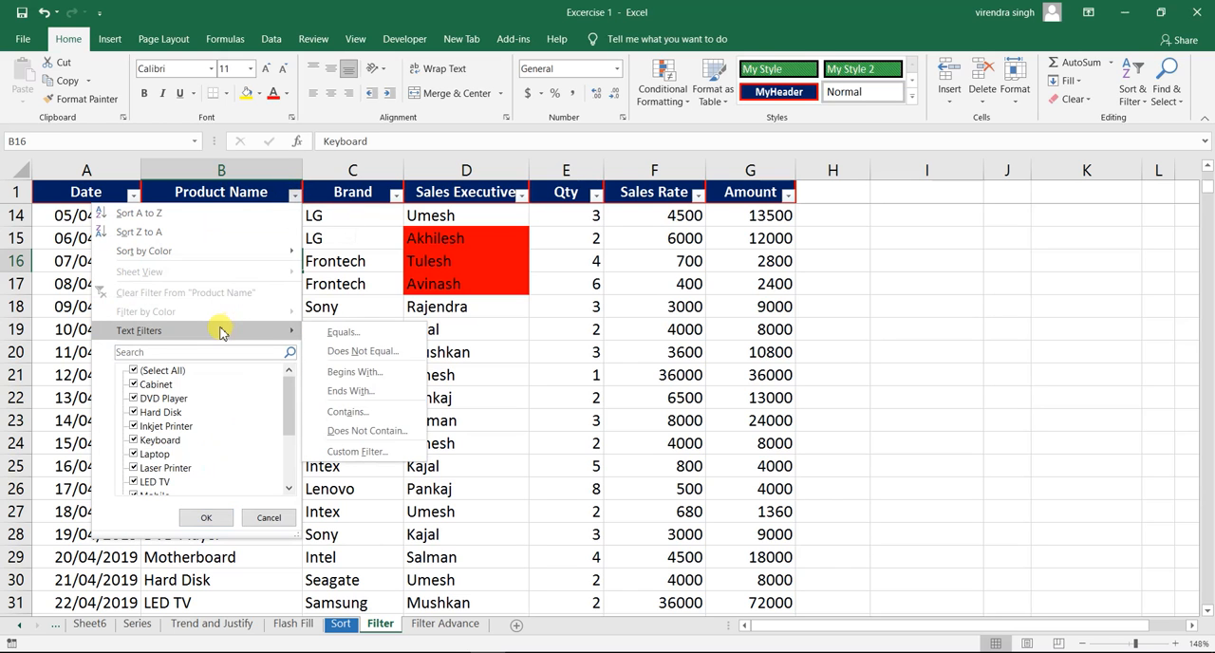
click(359, 452)
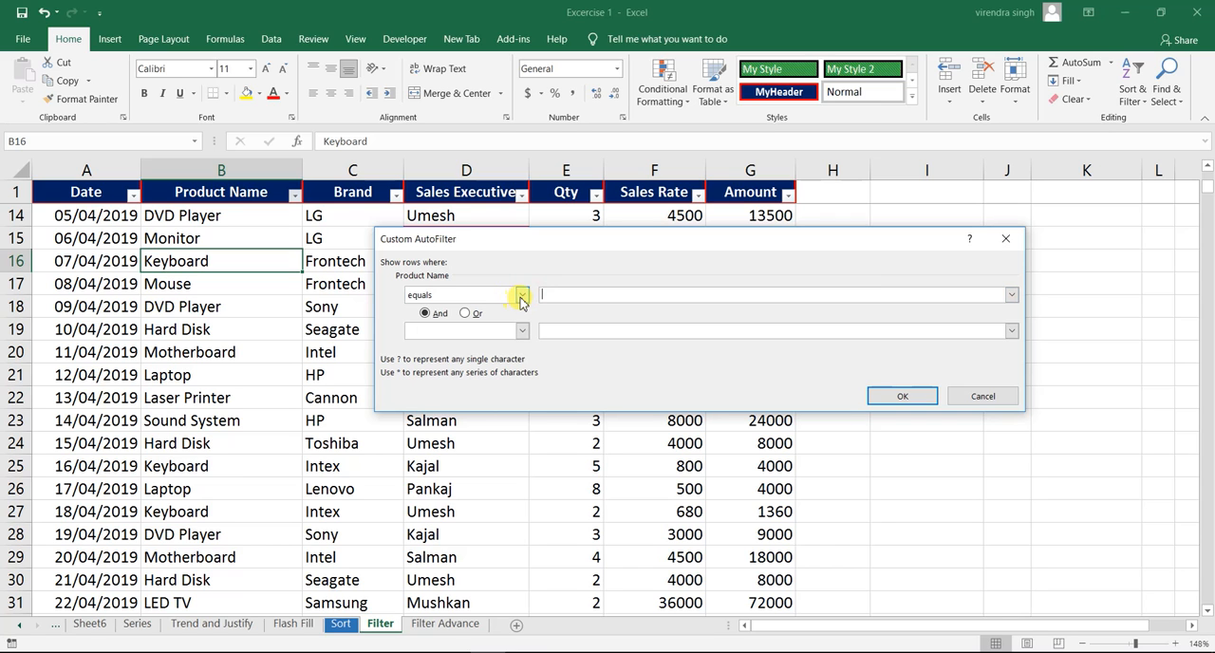
click(521, 295)
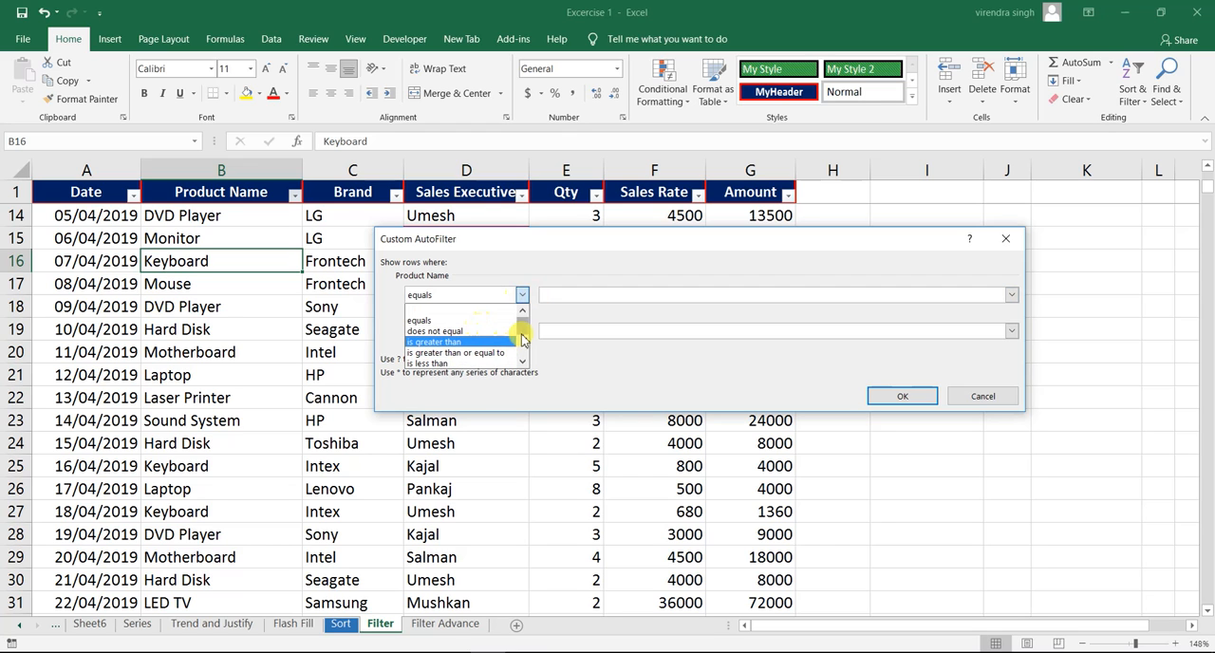
drag(521, 334, 524, 352)
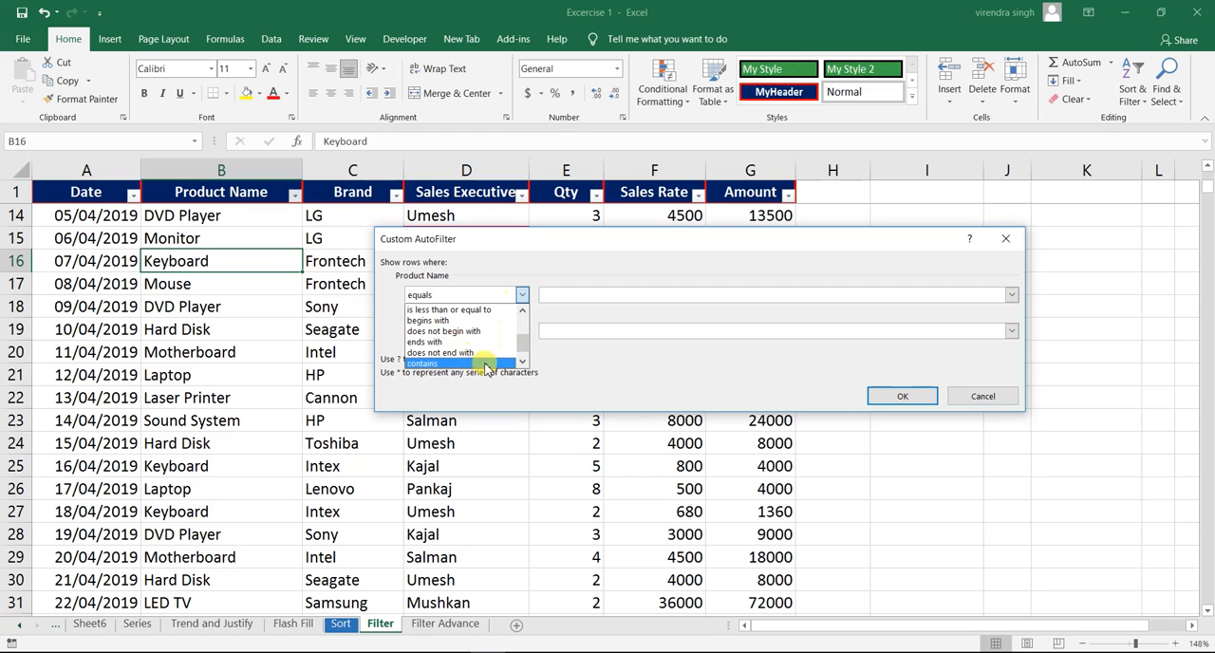
drag(526, 353, 523, 347)
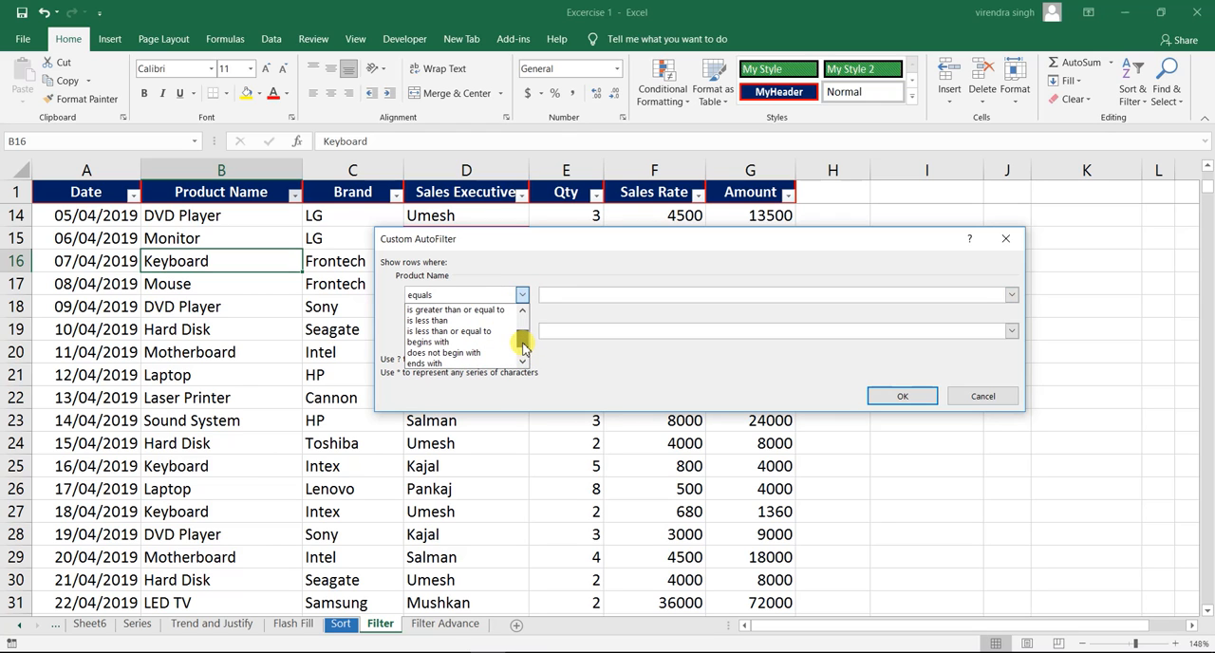
click(454, 350)
click(579, 294)
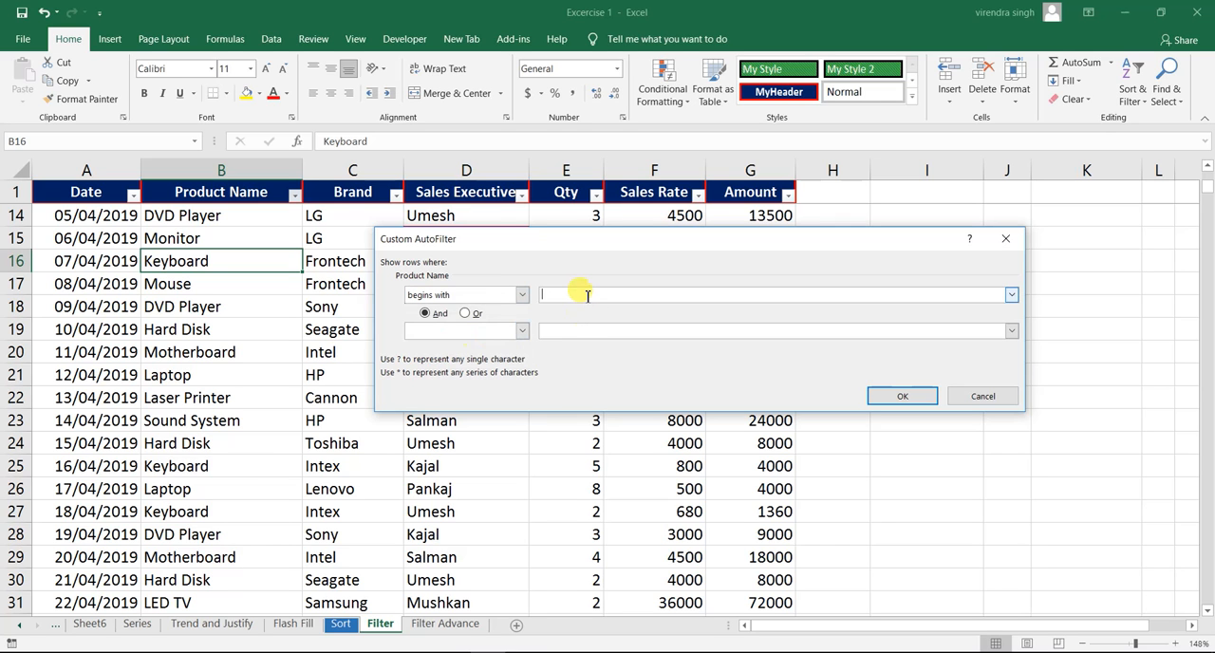
text(mo)
- Add ends with "e" as the second condition under And, and apply the custom filter to Product Name
click(455, 332)
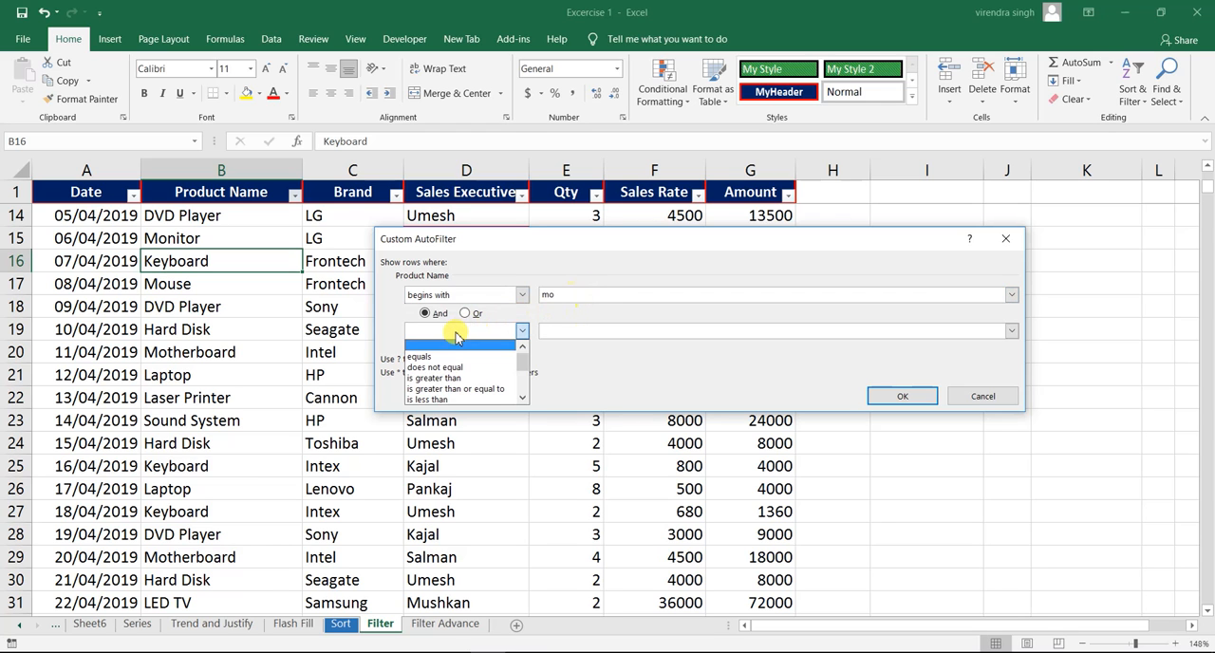
click(522, 398)
click(522, 399)
click(522, 399)
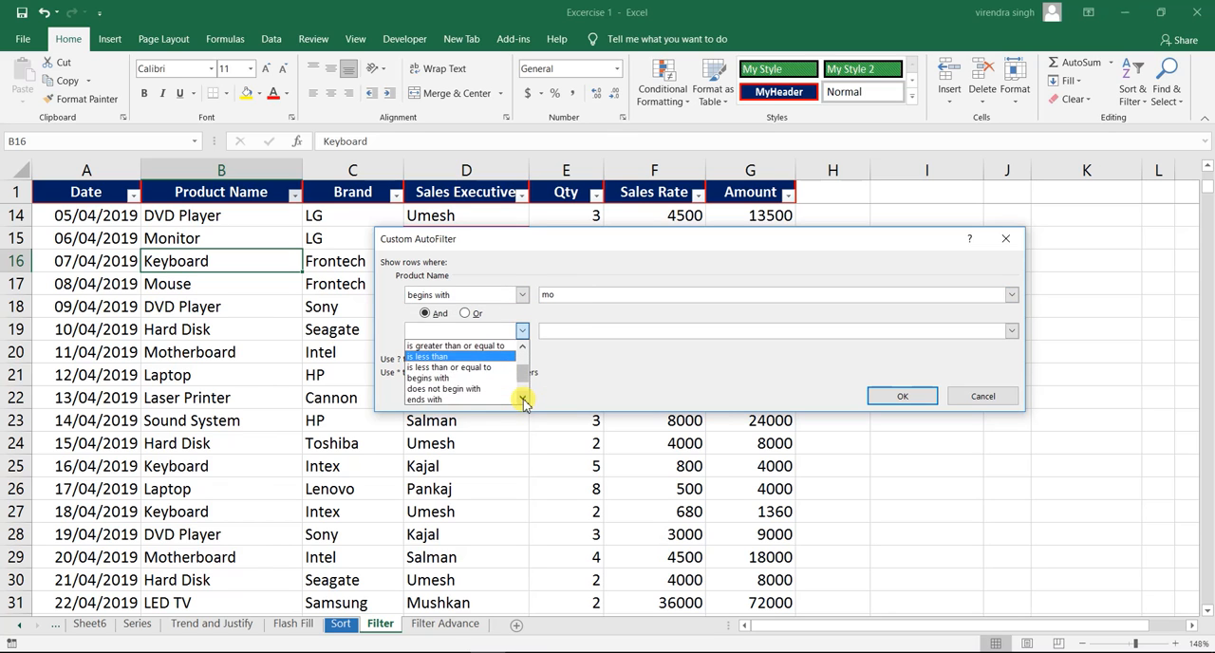
click(452, 397)
click(579, 332)
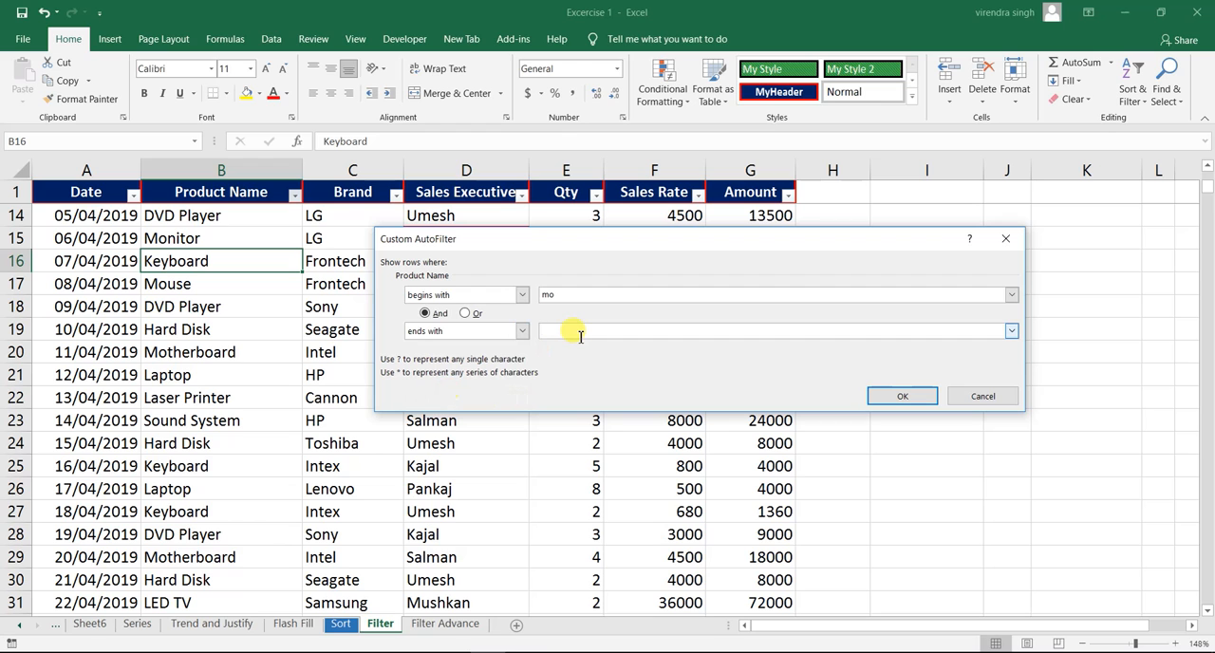
text(e)
click(897, 396)
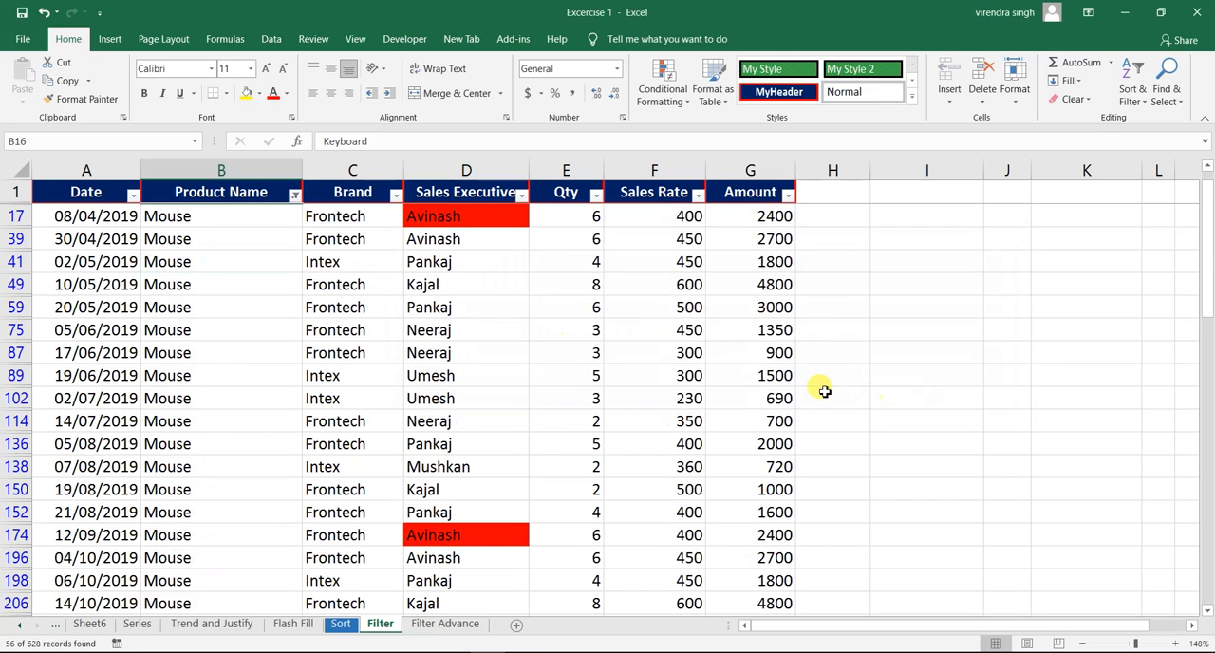
- Clear the begins with "mo" and ends with "e" custom filter from the Product Name column
click(201, 258)
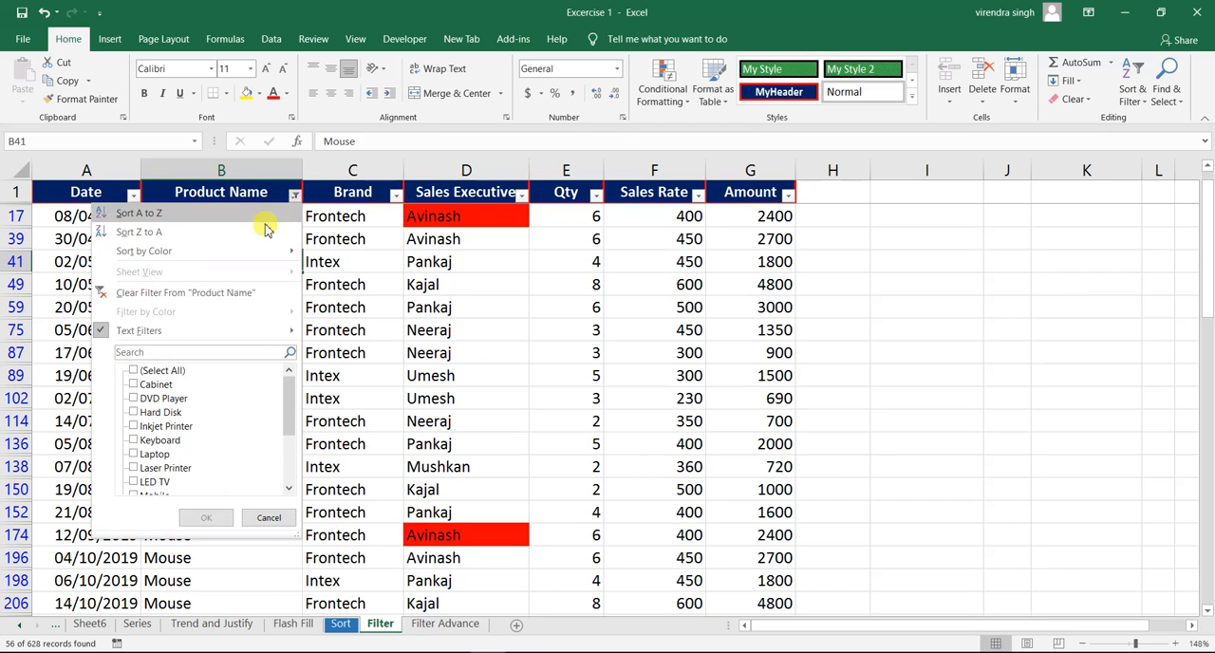
click(236, 293)
click(207, 262)
click(228, 231)
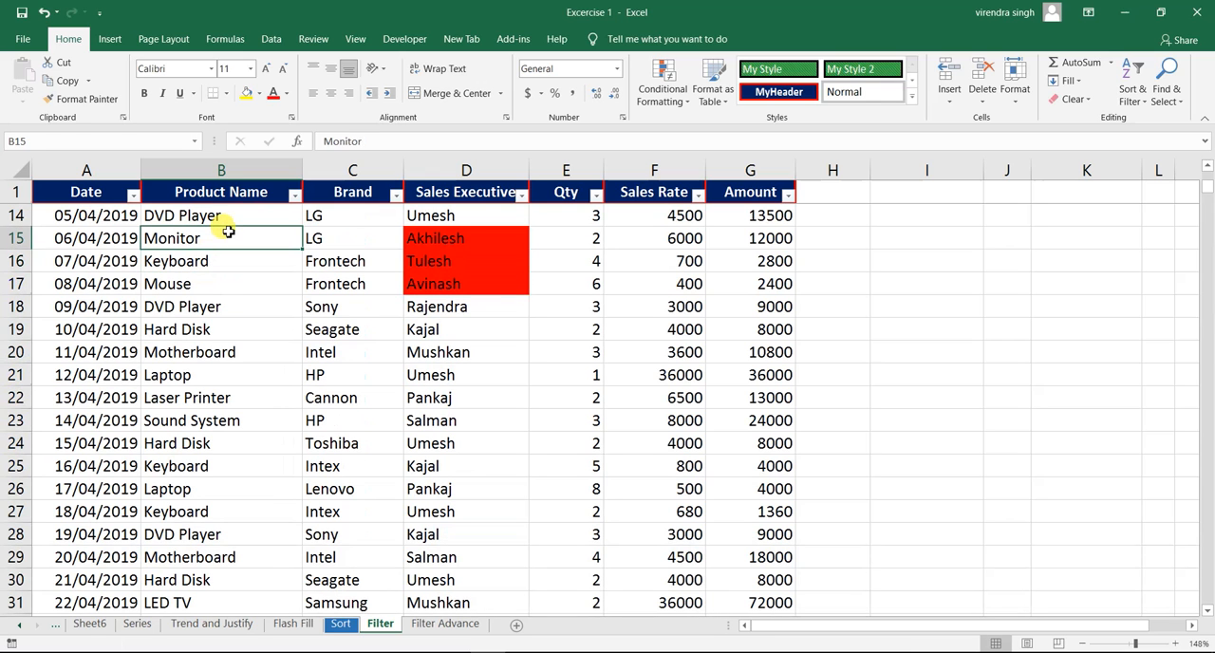
click(232, 215)
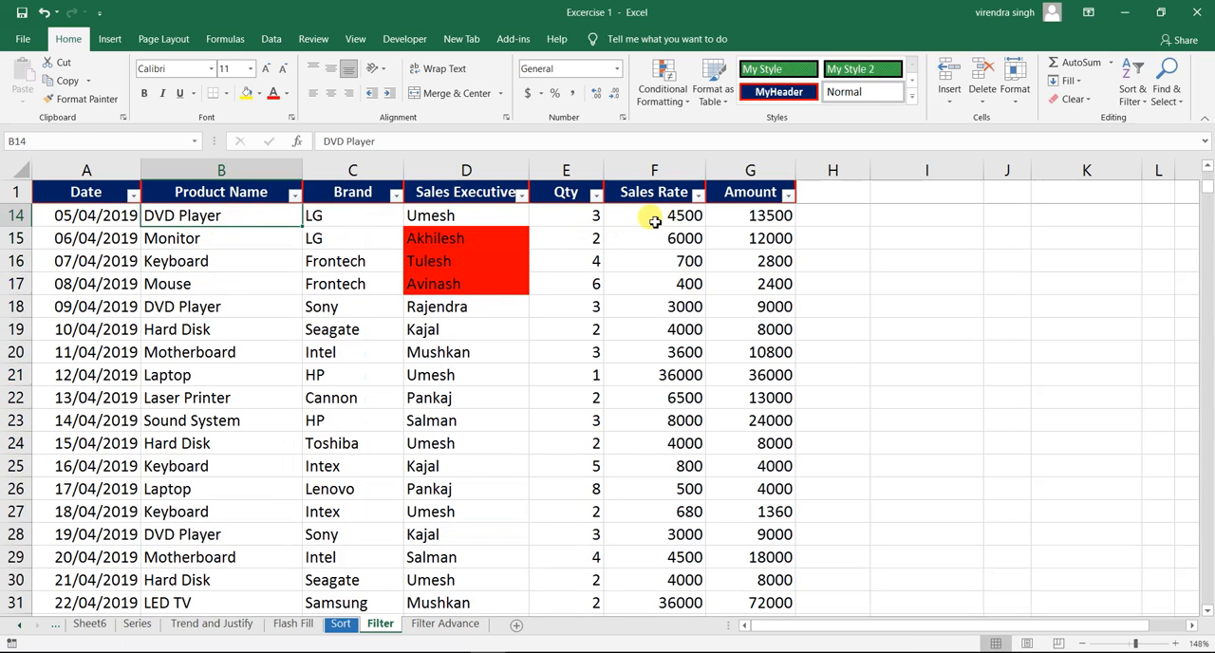
- Filter the Sales Rate column with a number filter for values that equal 800
click(655, 222)
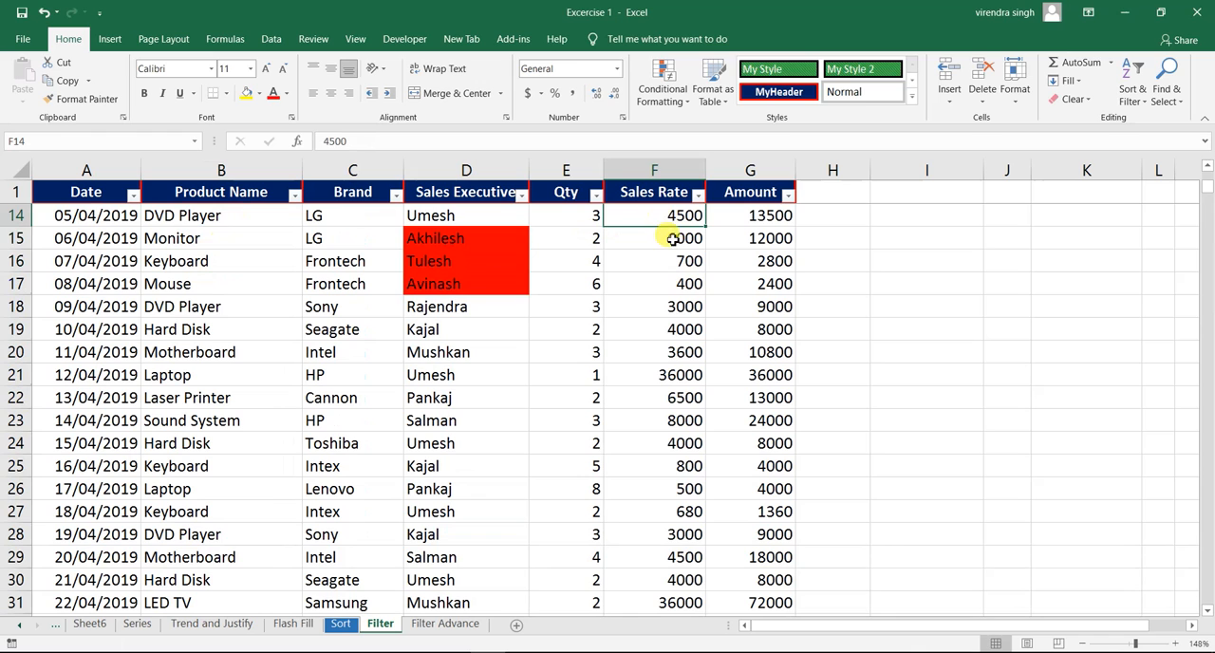
click(671, 243)
click(668, 216)
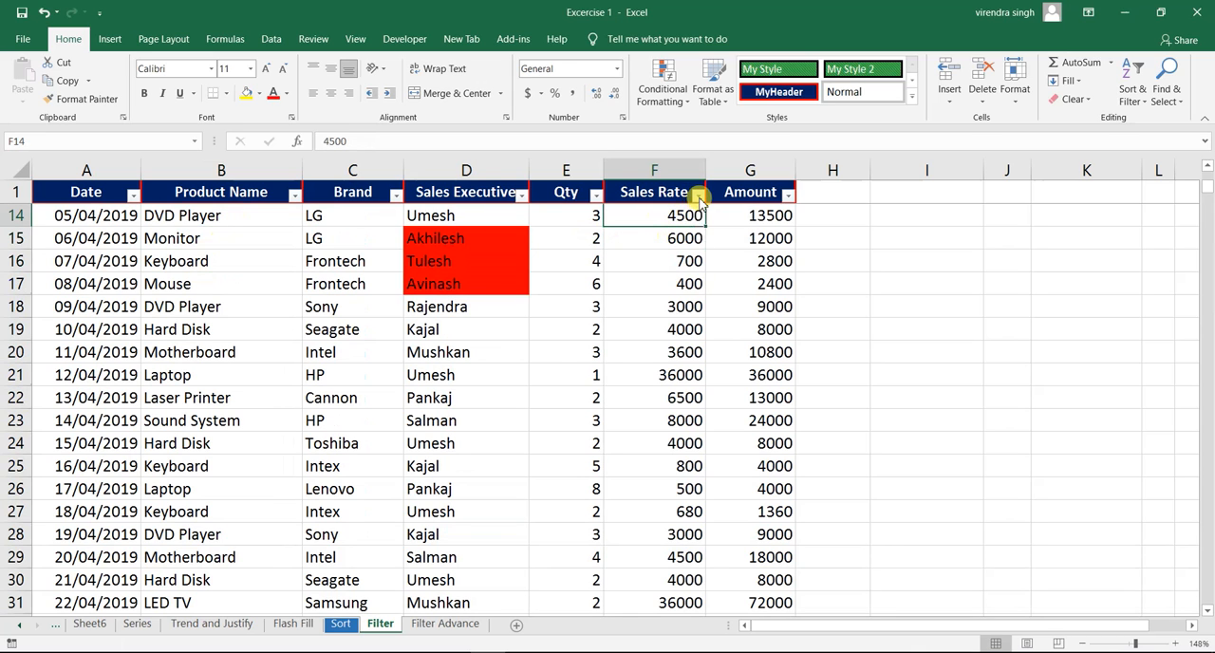
click(698, 194)
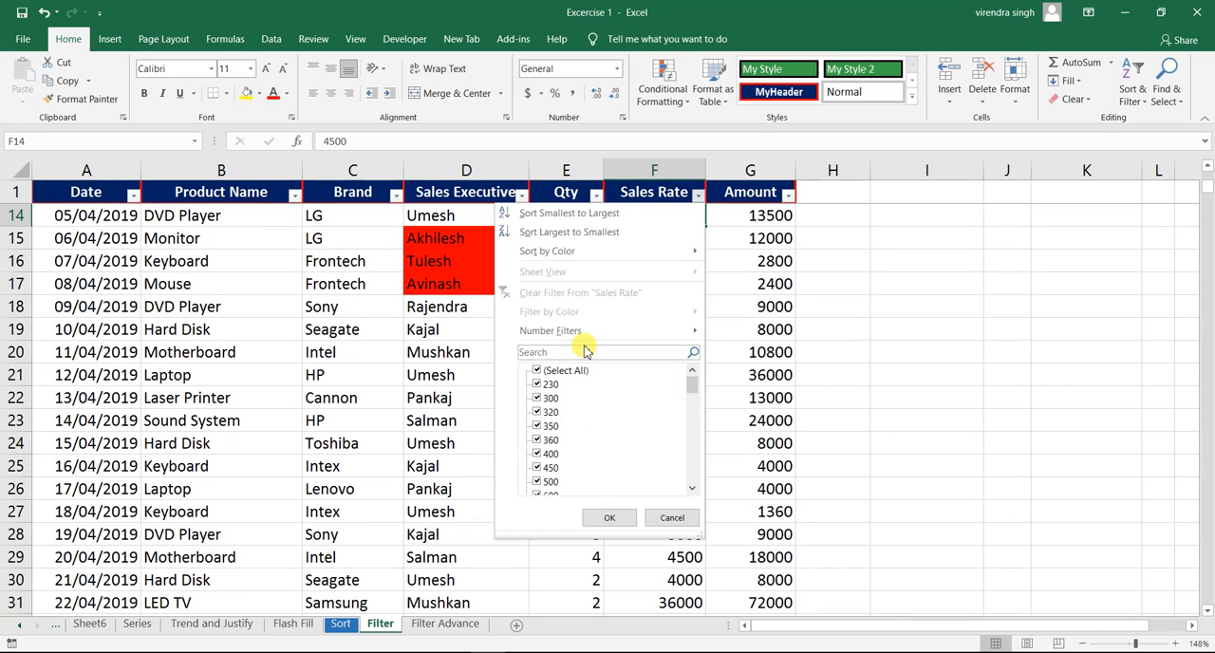
mouse_move(559, 336)
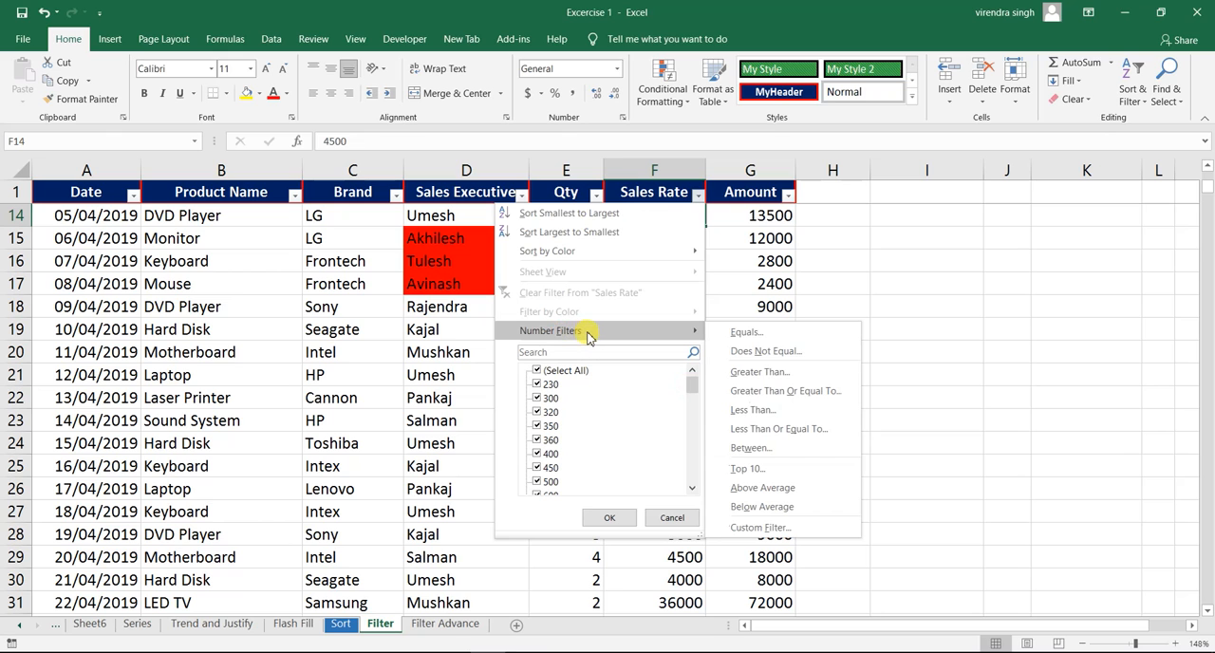
click(747, 334)
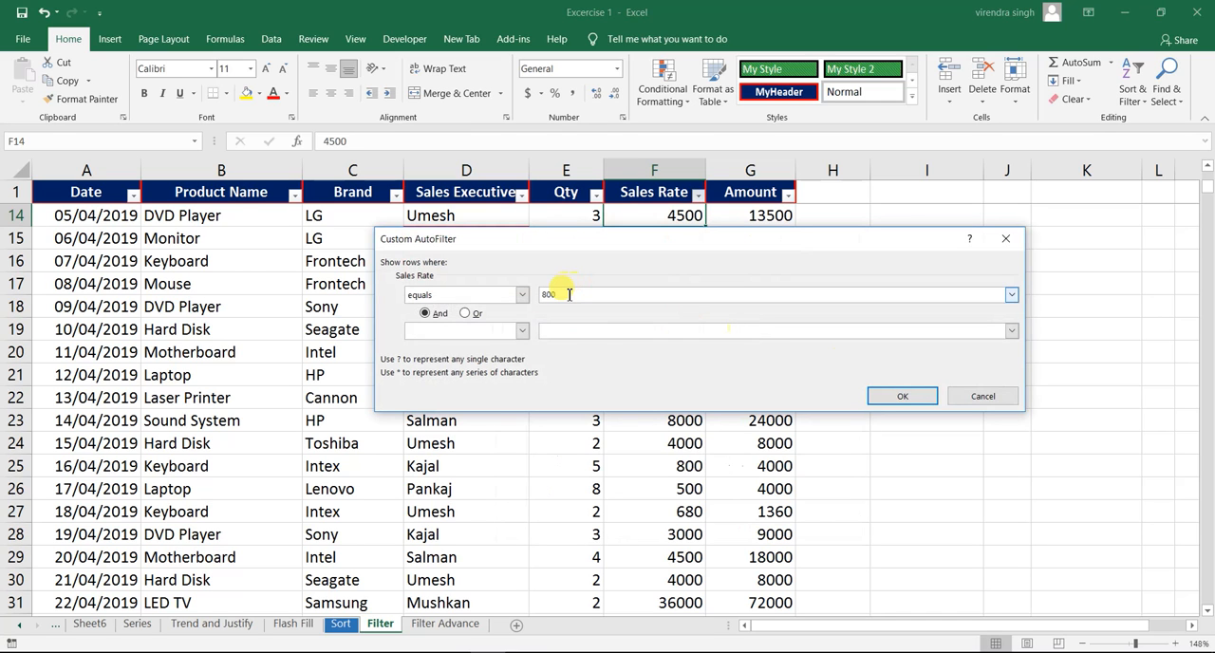
click(889, 395)
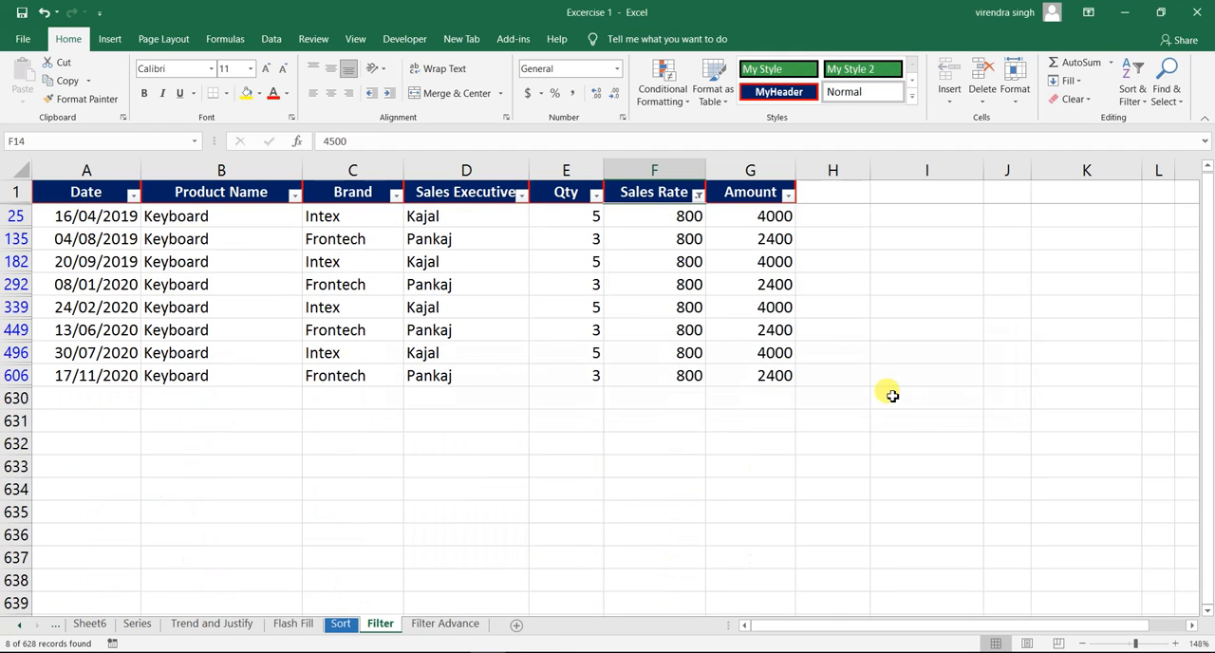
- Clear the equals 800 filter from the Sales Rate column
click(675, 283)
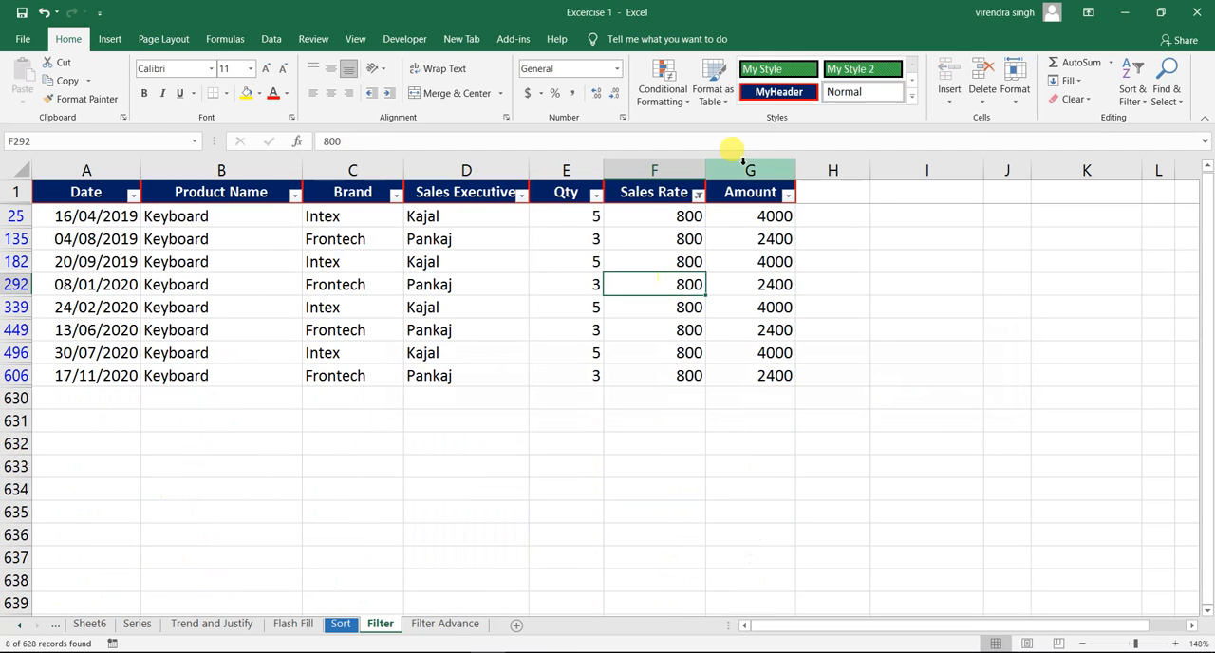
click(700, 197)
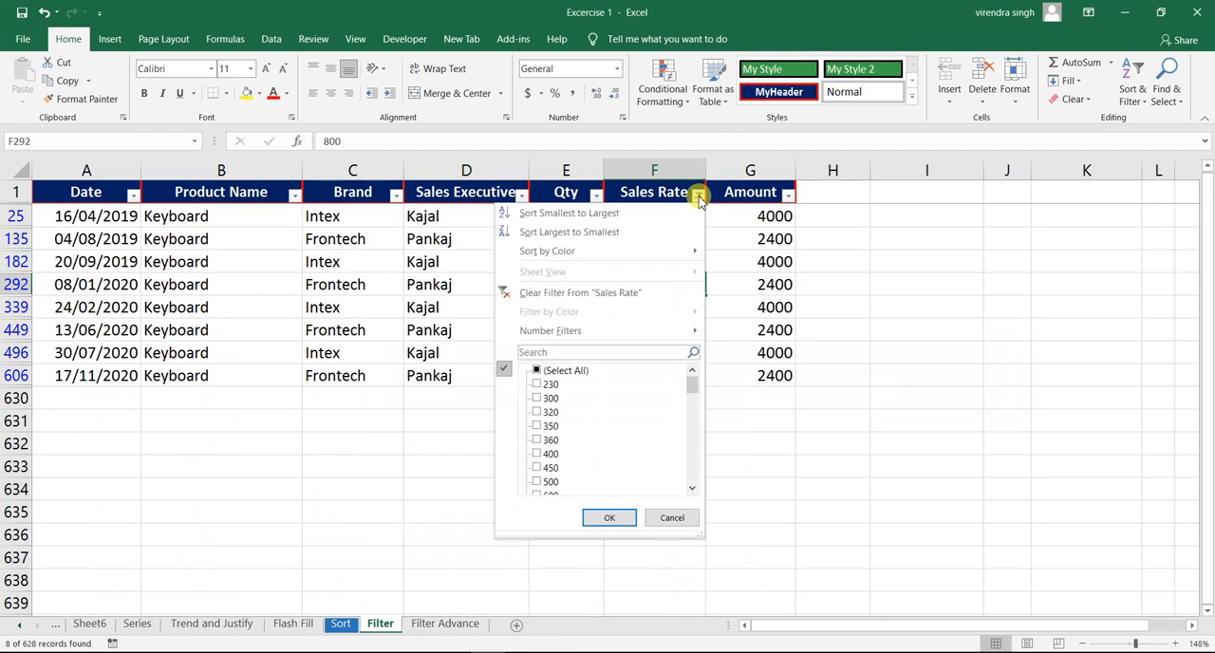
click(609, 294)
- Filter the Sales Rate column with a number filter for values that do not equal 800
click(697, 197)
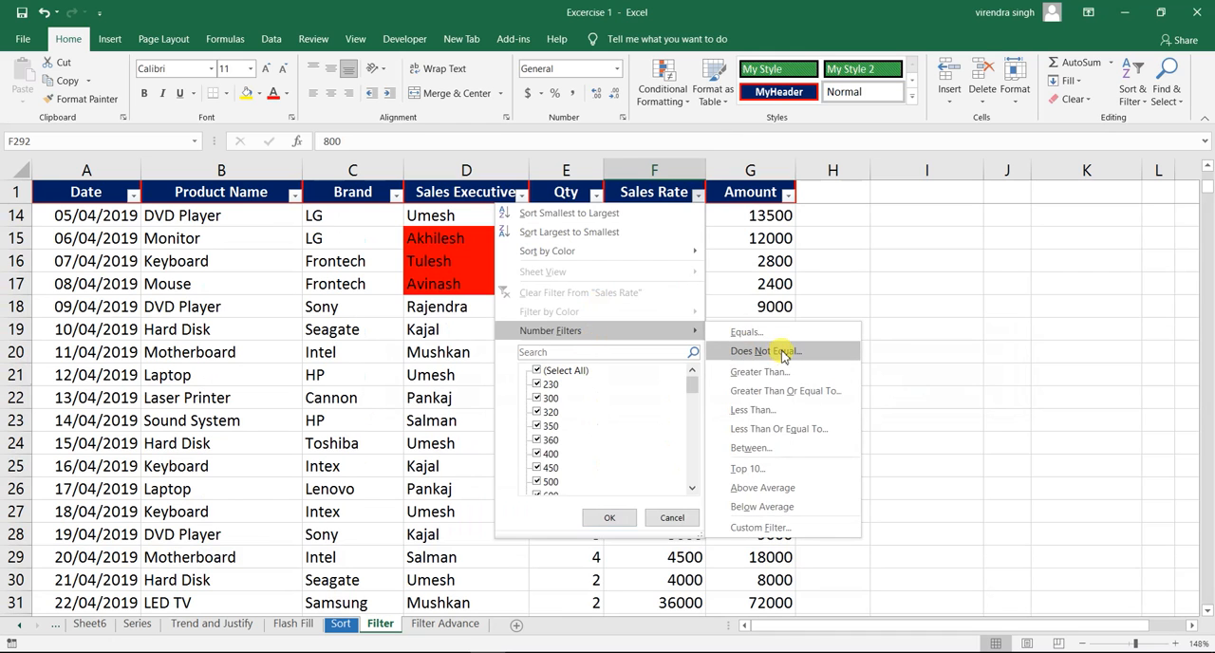
click(784, 352)
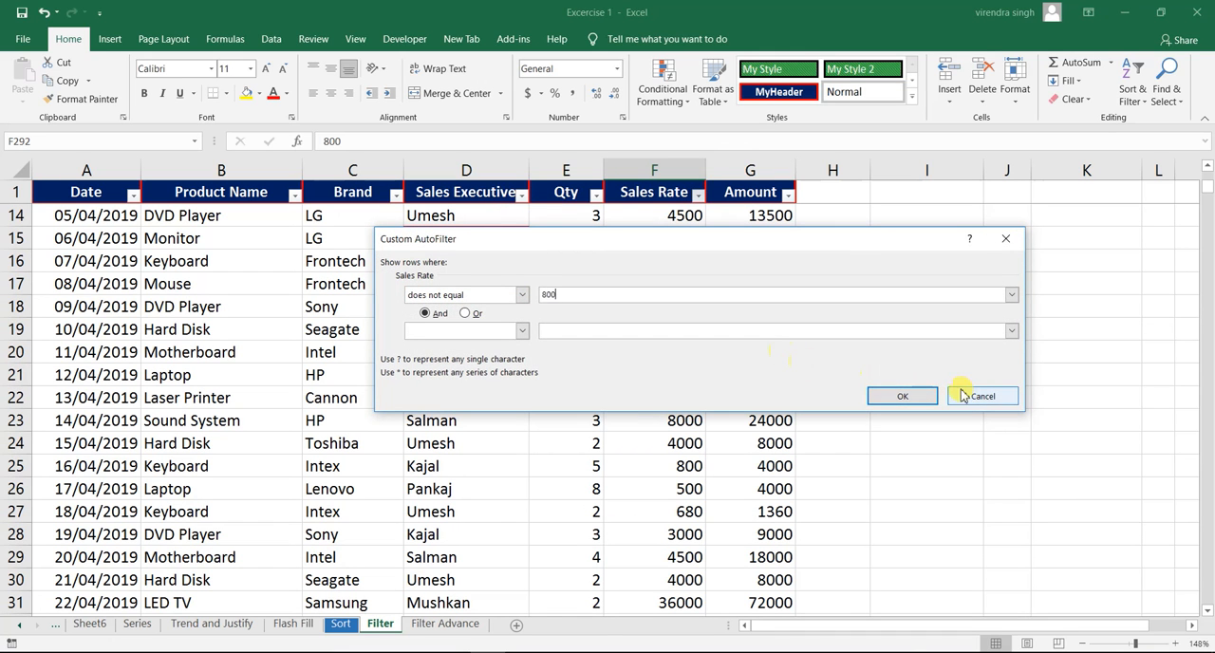
click(917, 399)
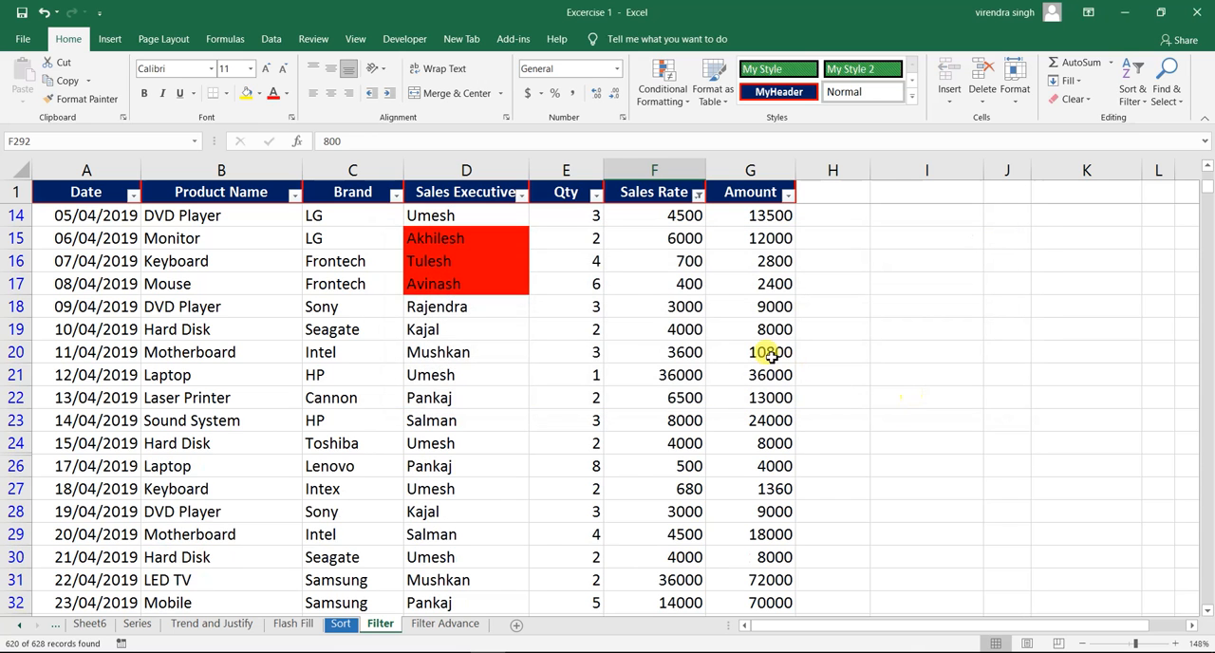
- Check a few of the filtered rates, and clear the does not equal 800 filter from Sales Rate
click(688, 332)
click(682, 372)
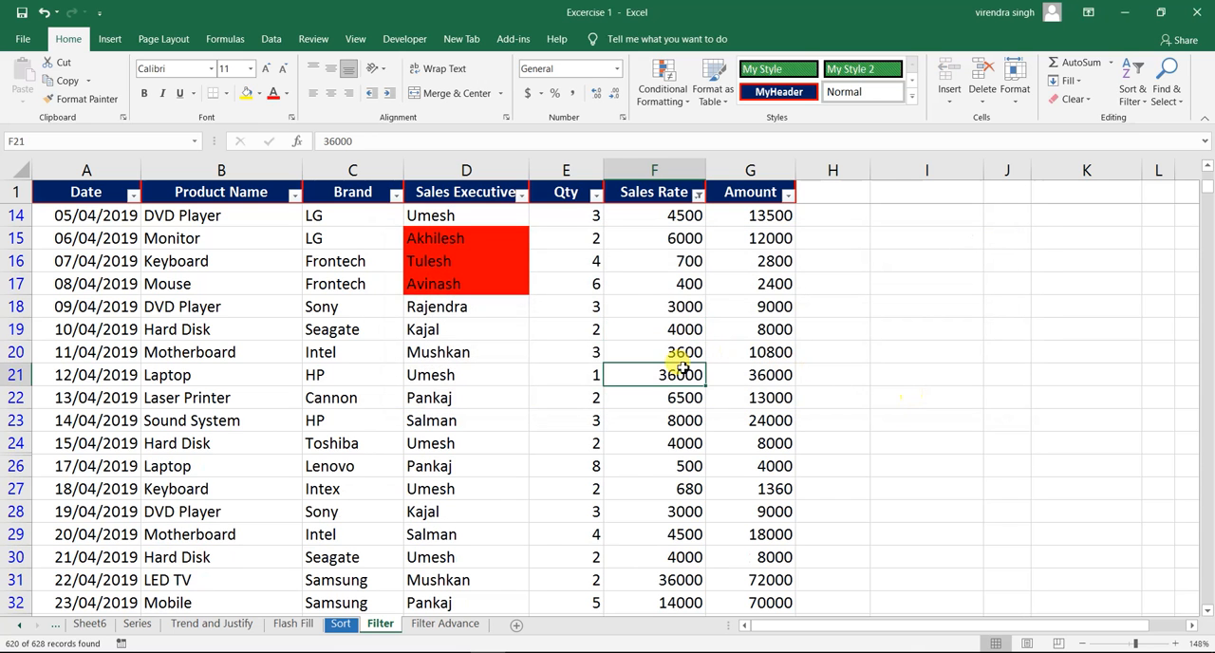
click(698, 195)
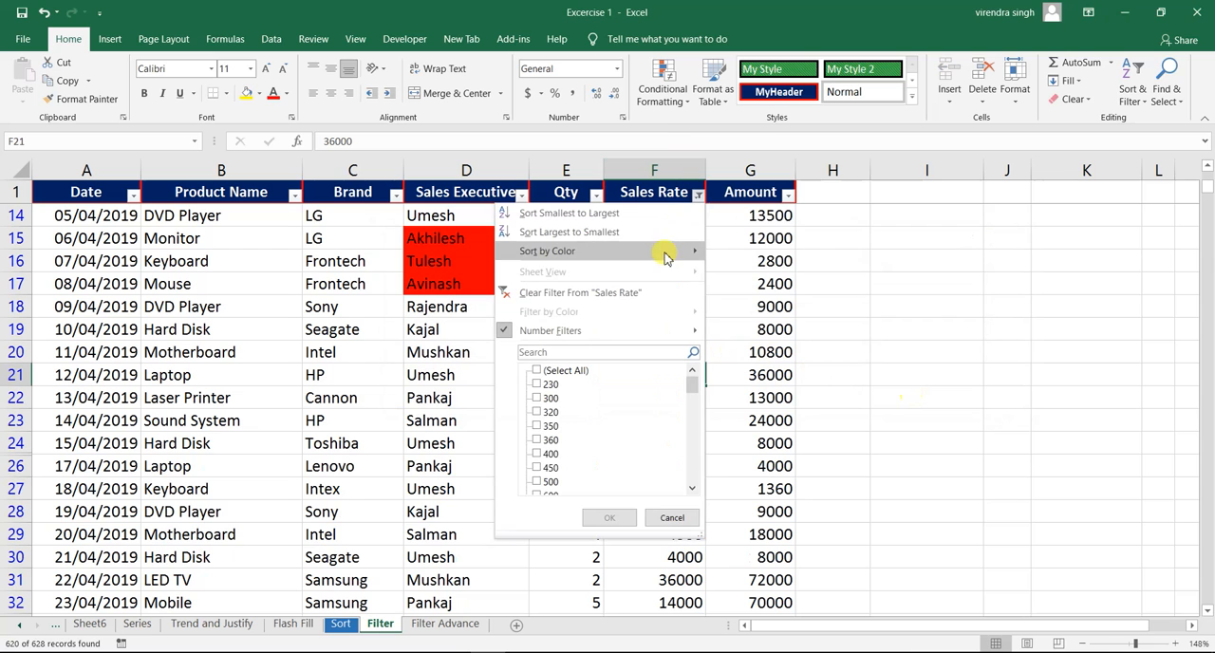
click(626, 294)
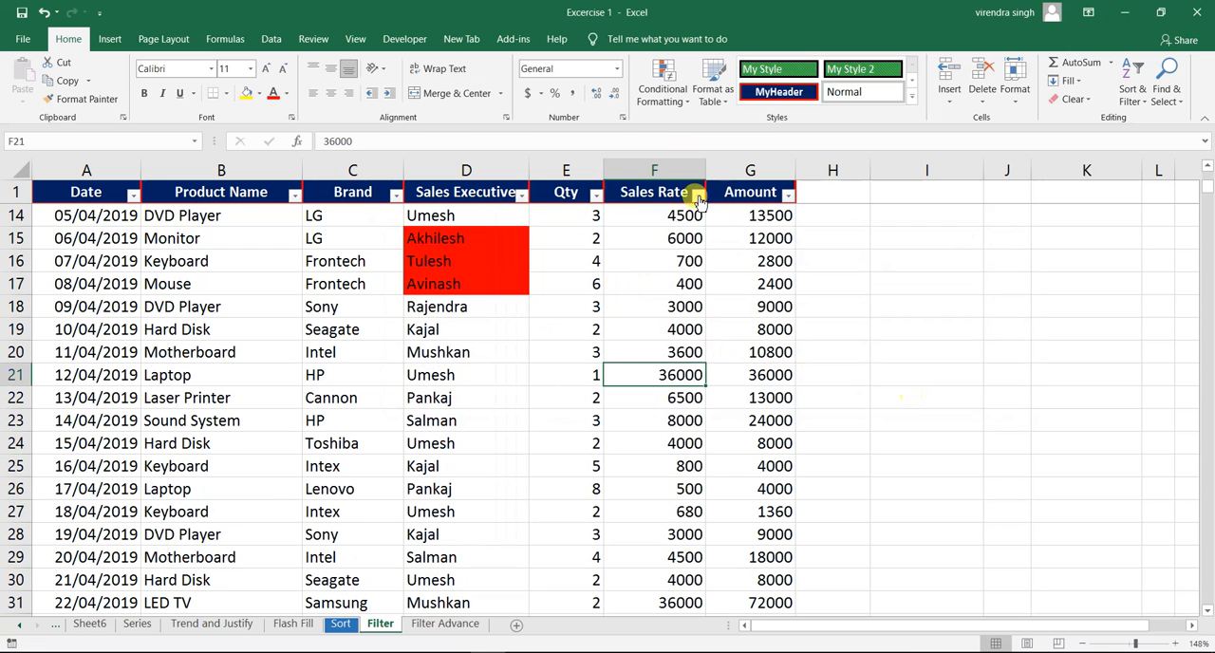
- Filter the Sales Rate column with a number filter for values greater than 8000
click(696, 195)
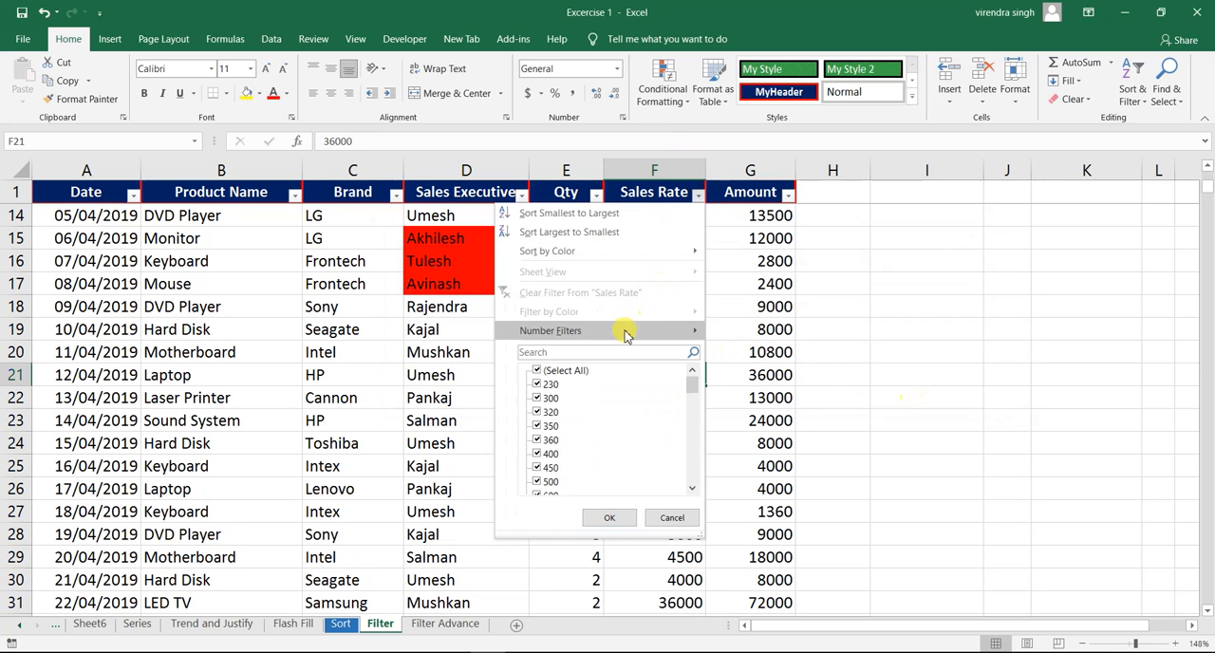
mouse_move(625, 331)
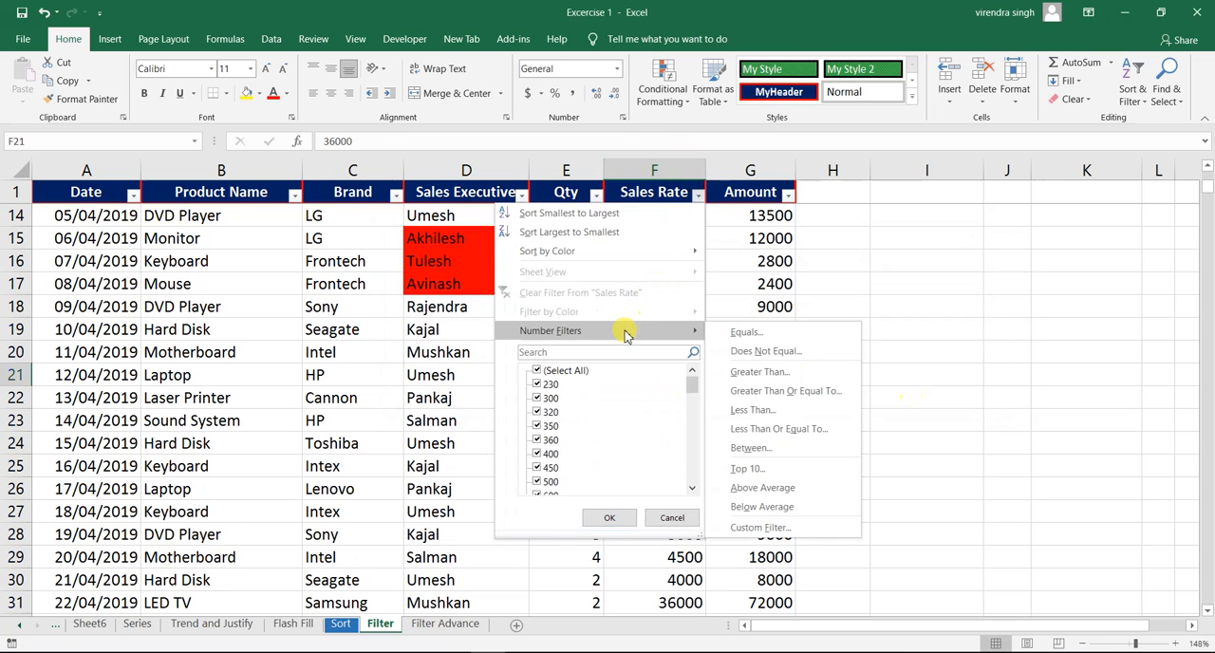
click(770, 373)
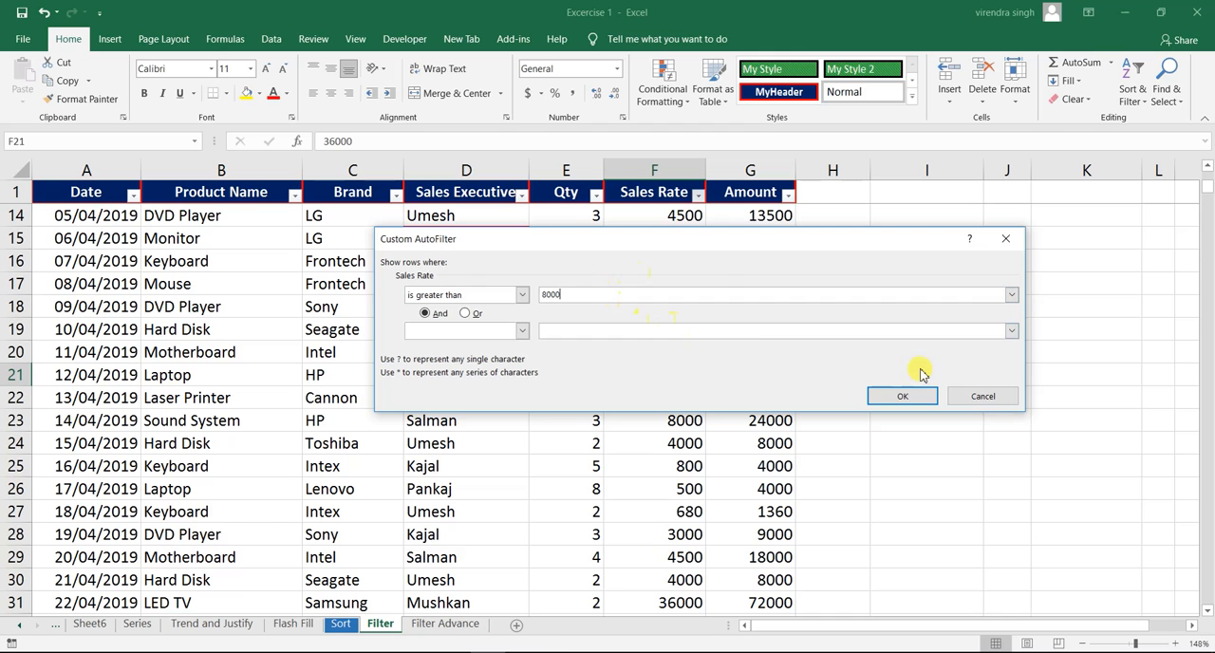
click(902, 396)
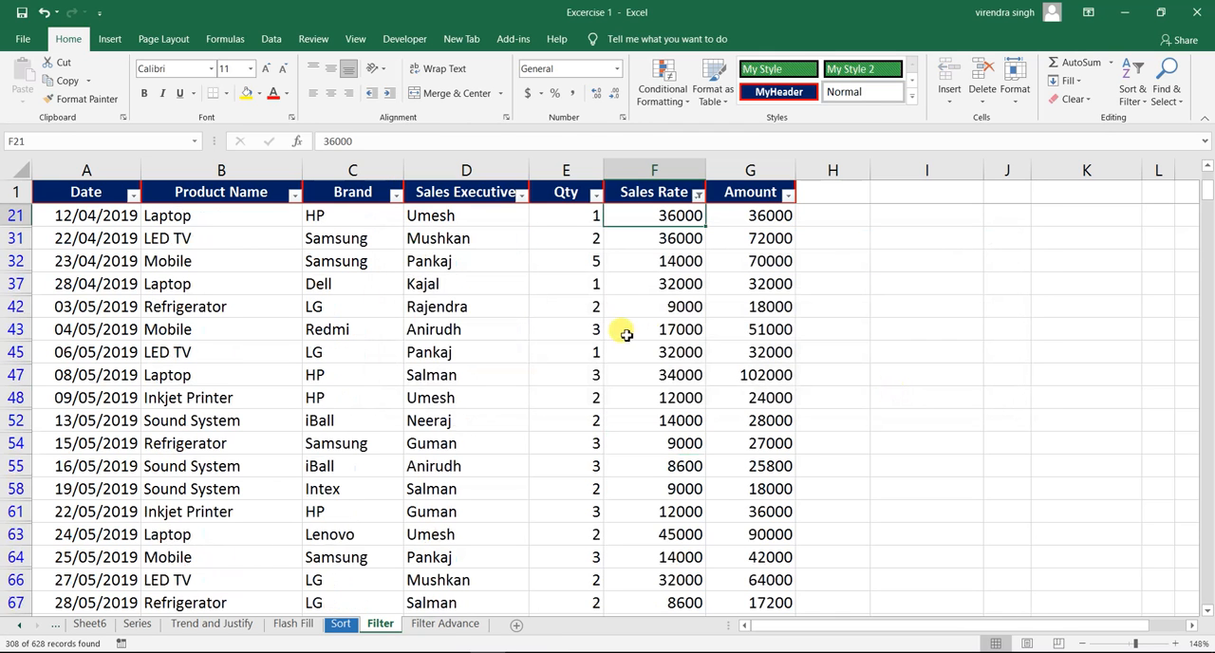
- Spot-check several filtered Sales Rate values, and clear the greater than 8000 filter from the column
click(682, 287)
click(667, 242)
click(672, 332)
click(668, 462)
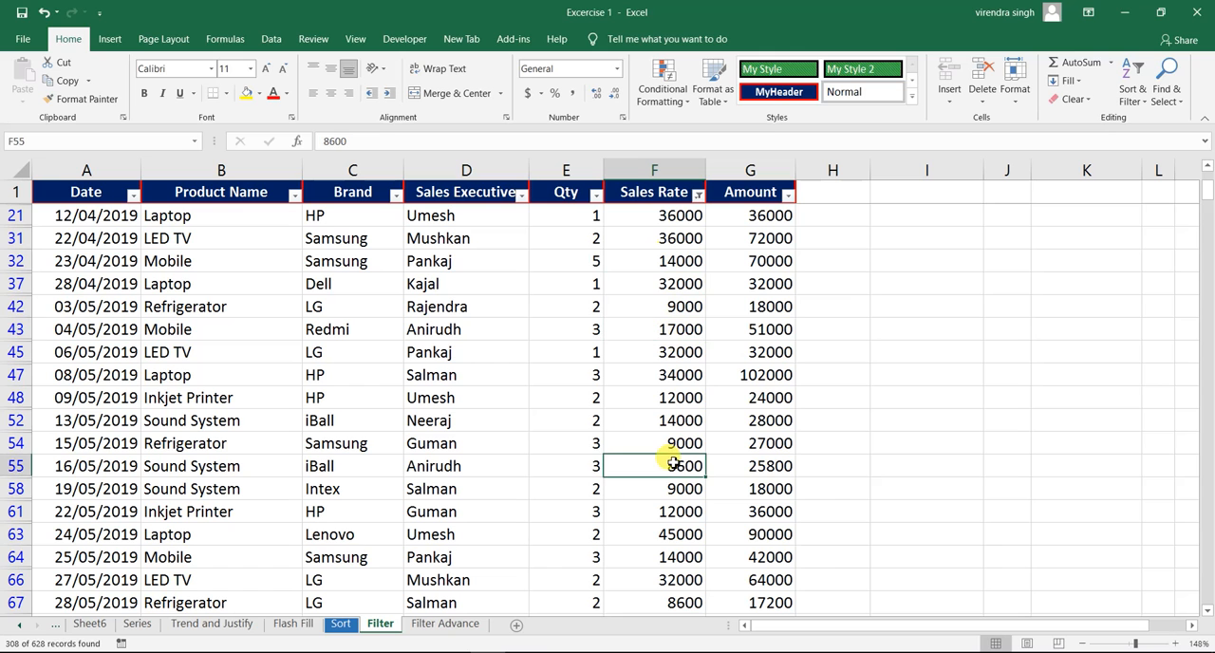
click(667, 529)
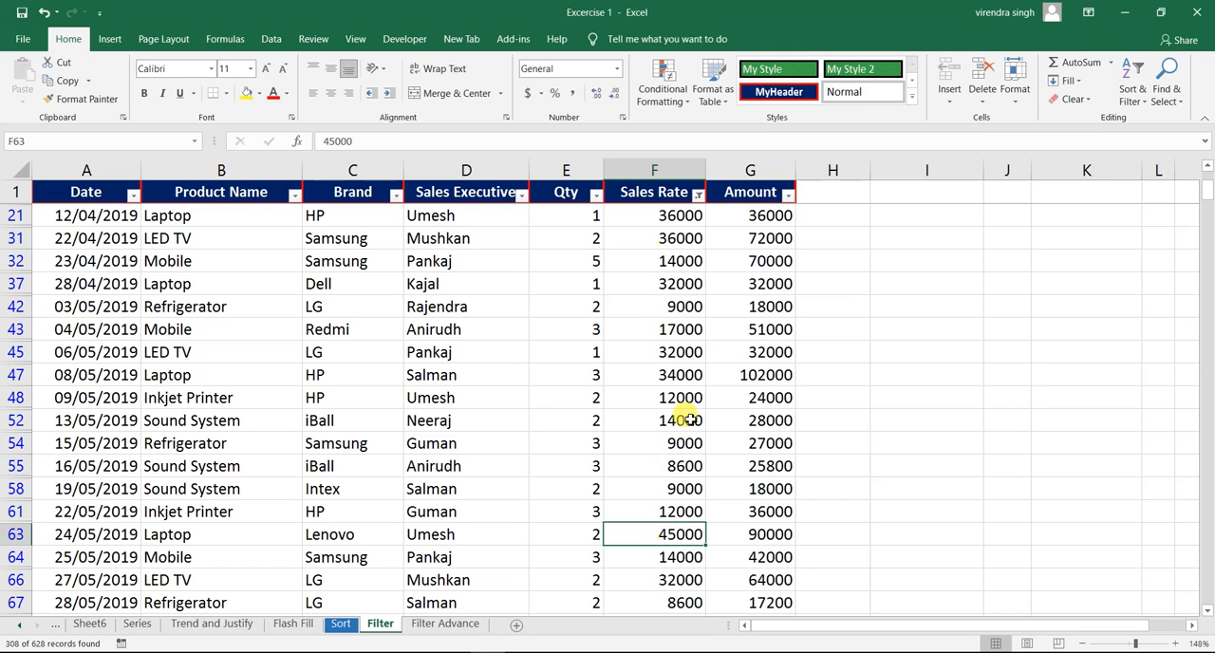
click(697, 194)
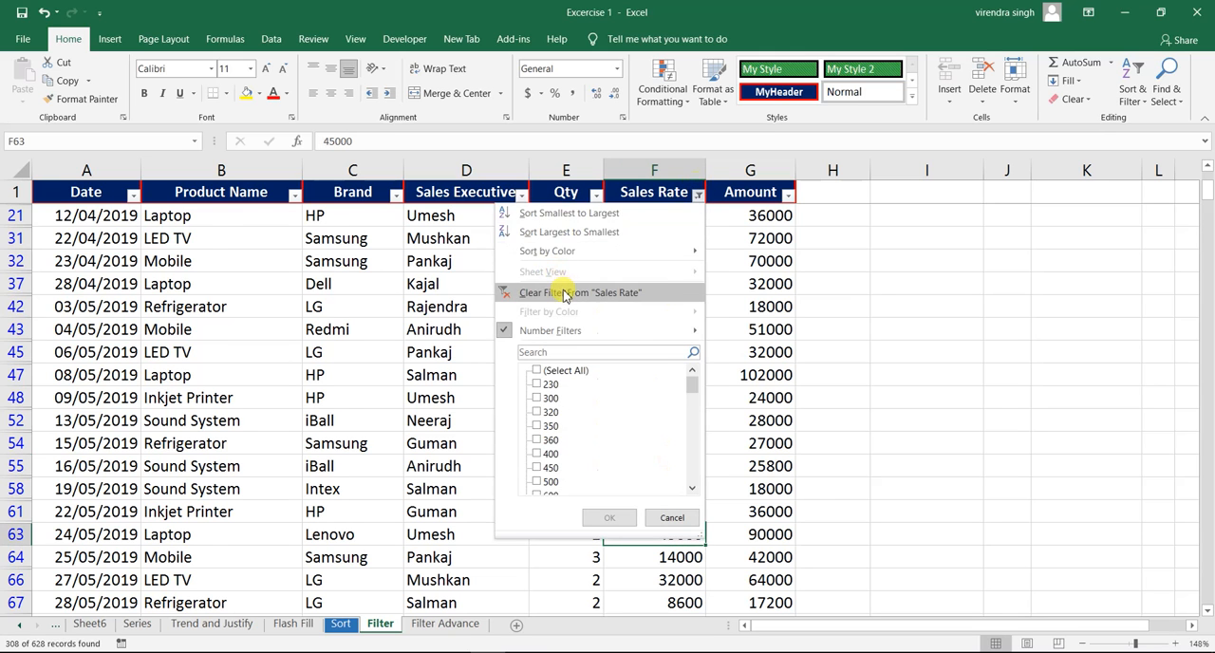
click(558, 292)
- Filter the Sales Rate column with a number filter for values greater than or equal to 8000
click(697, 194)
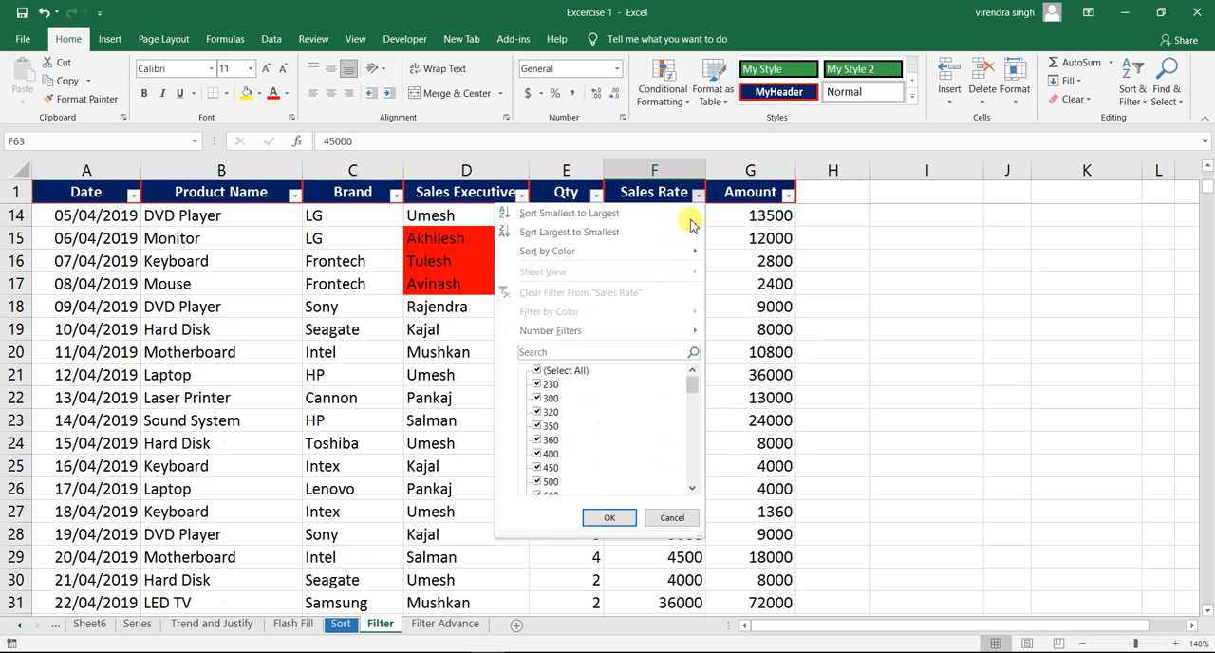
mouse_move(622, 332)
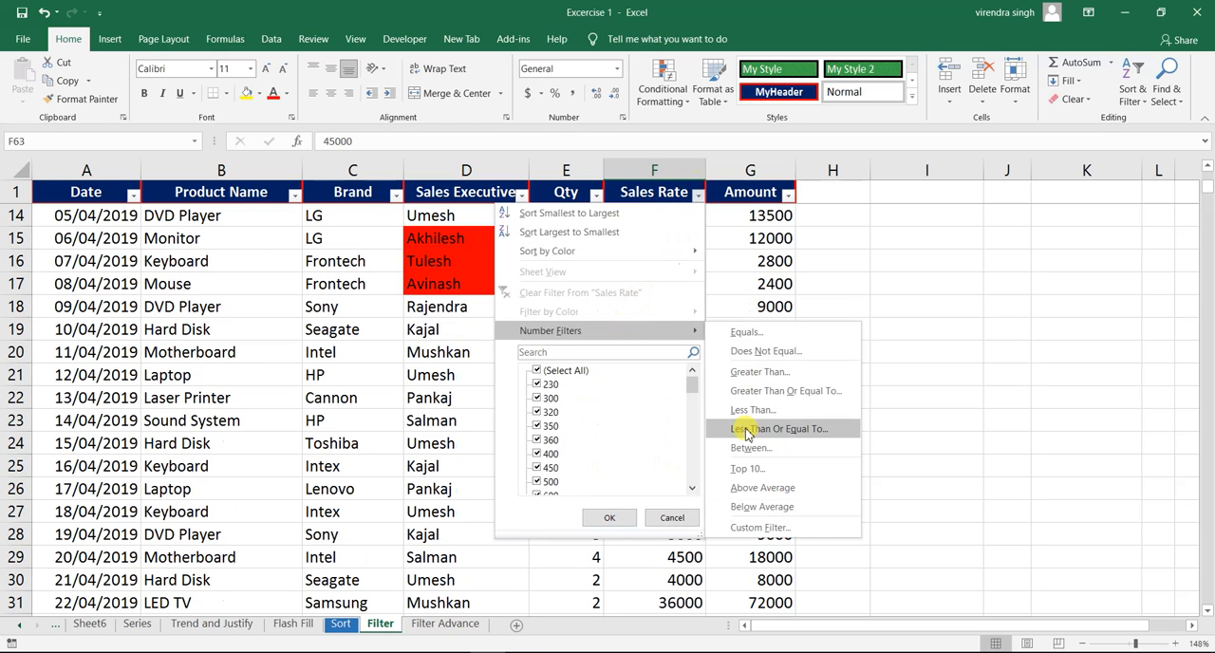
click(796, 397)
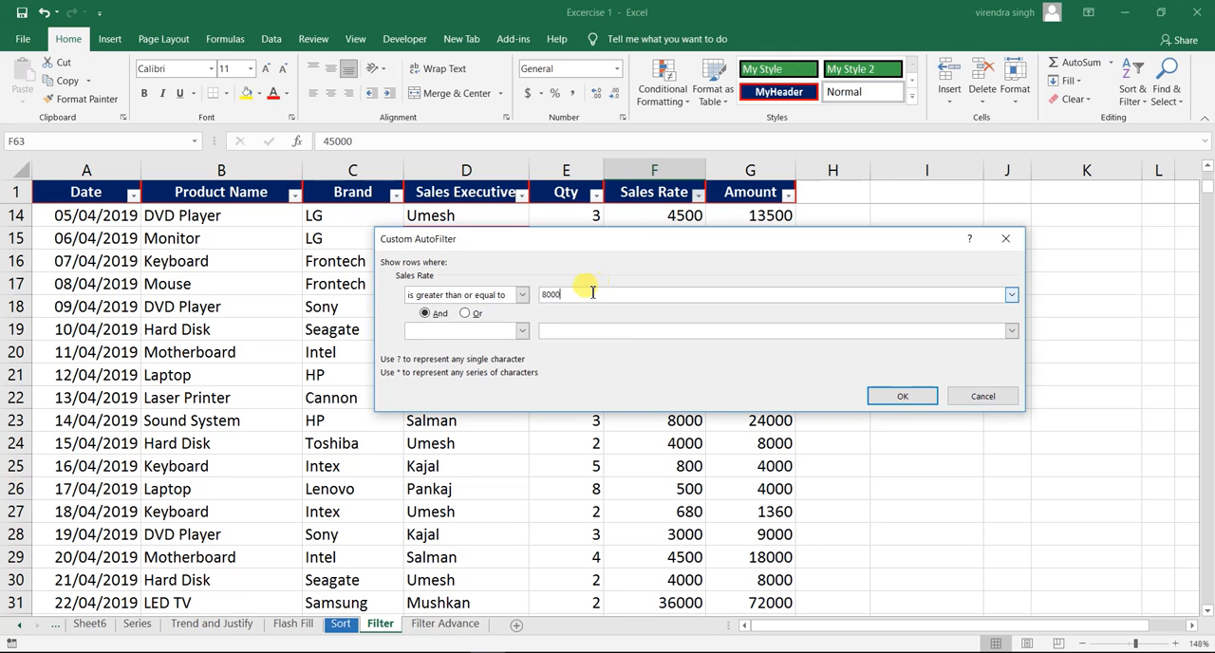
drag(643, 243, 649, 180)
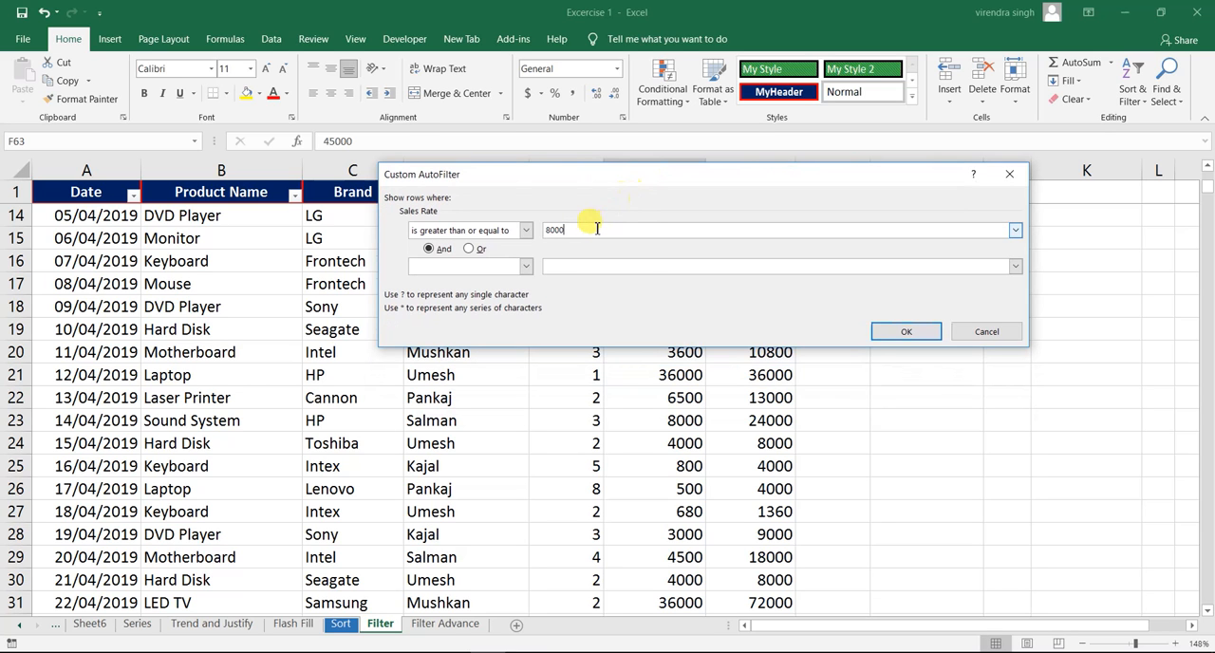
click(906, 334)
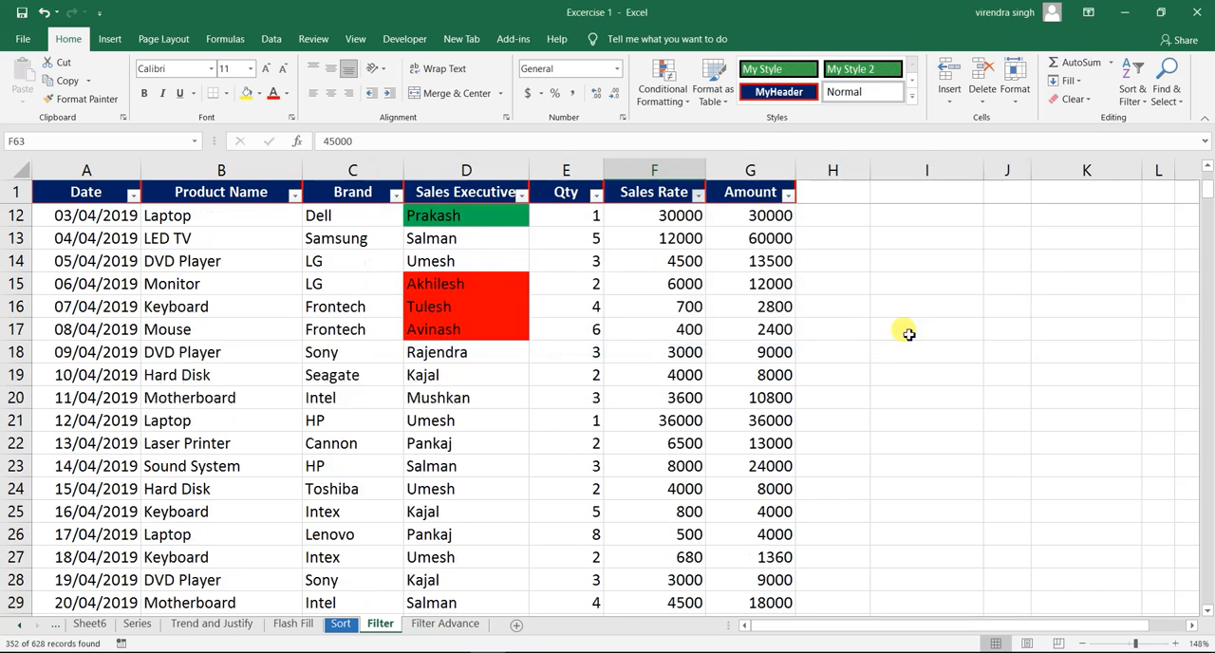
- Check some of the filtered rates, and clear the greater than or equal to 8000 filter from Sales Rate
click(685, 421)
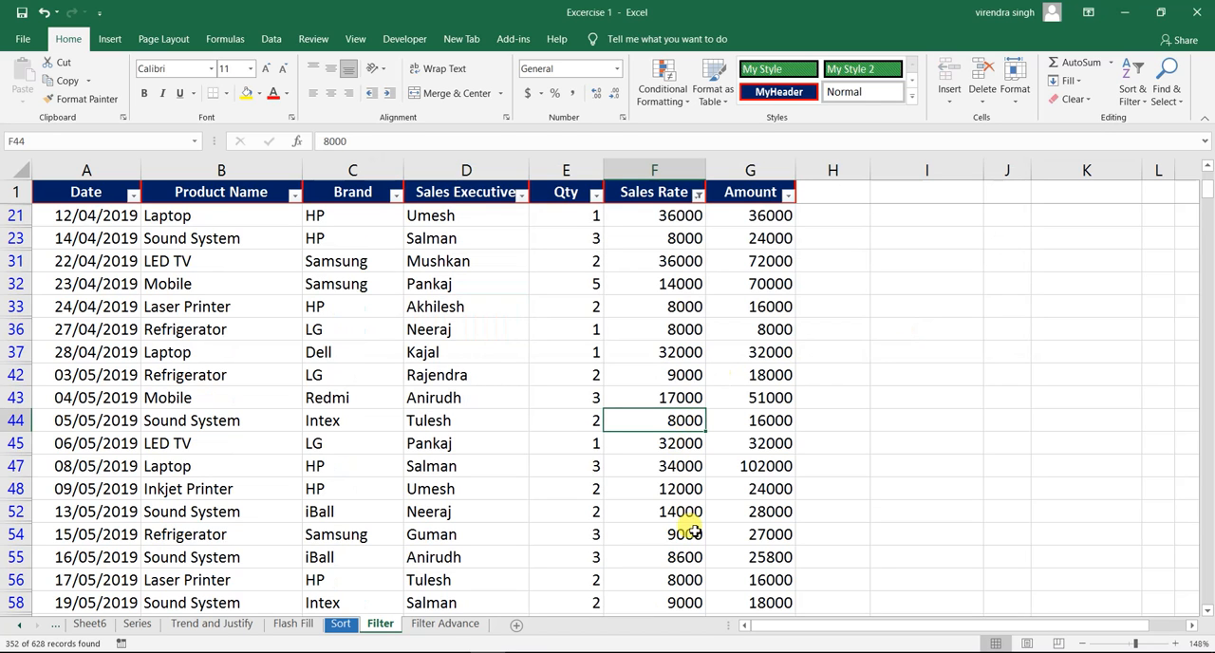
click(665, 581)
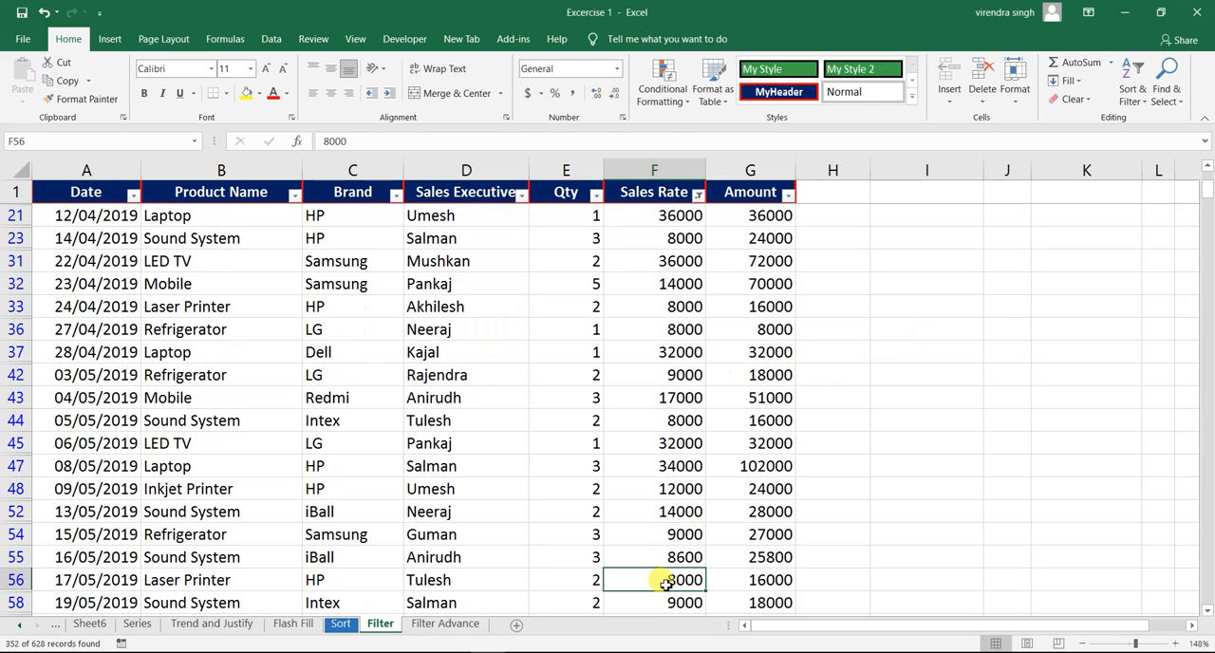
click(671, 351)
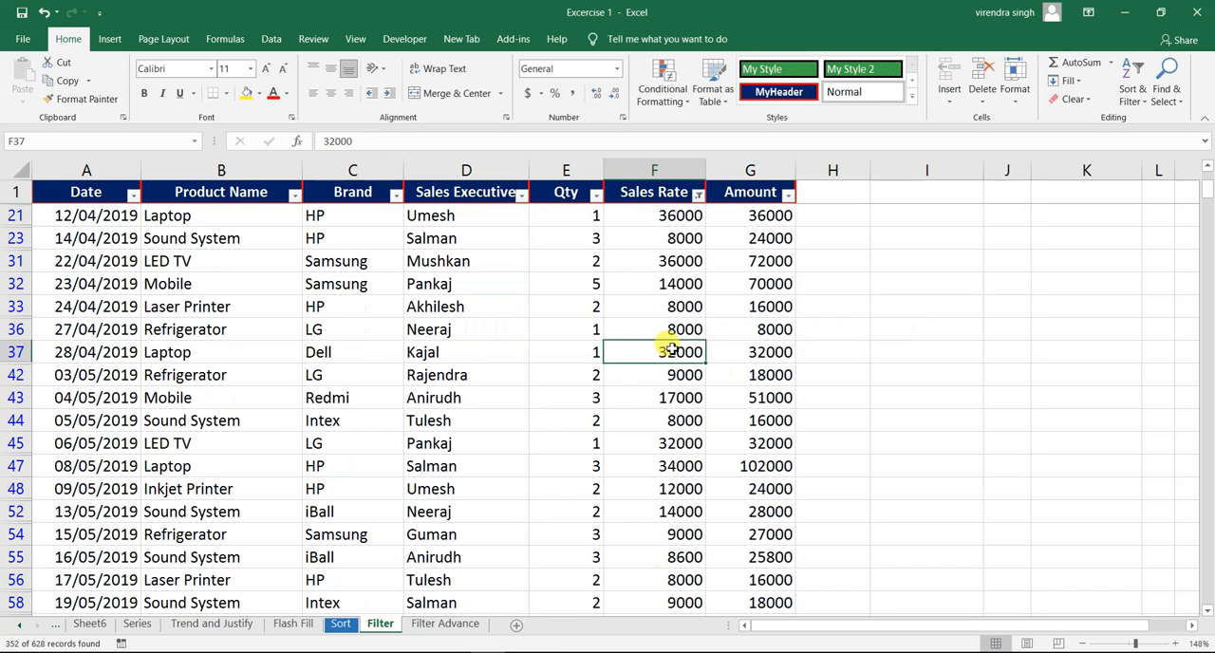
click(698, 195)
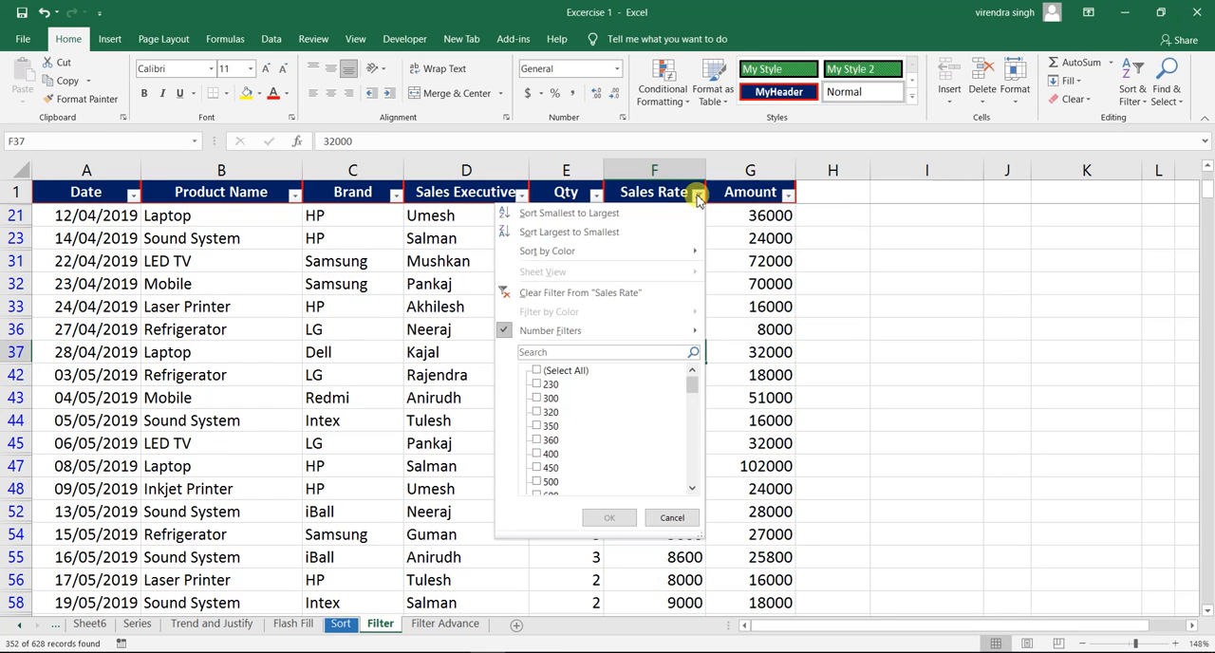
click(586, 293)
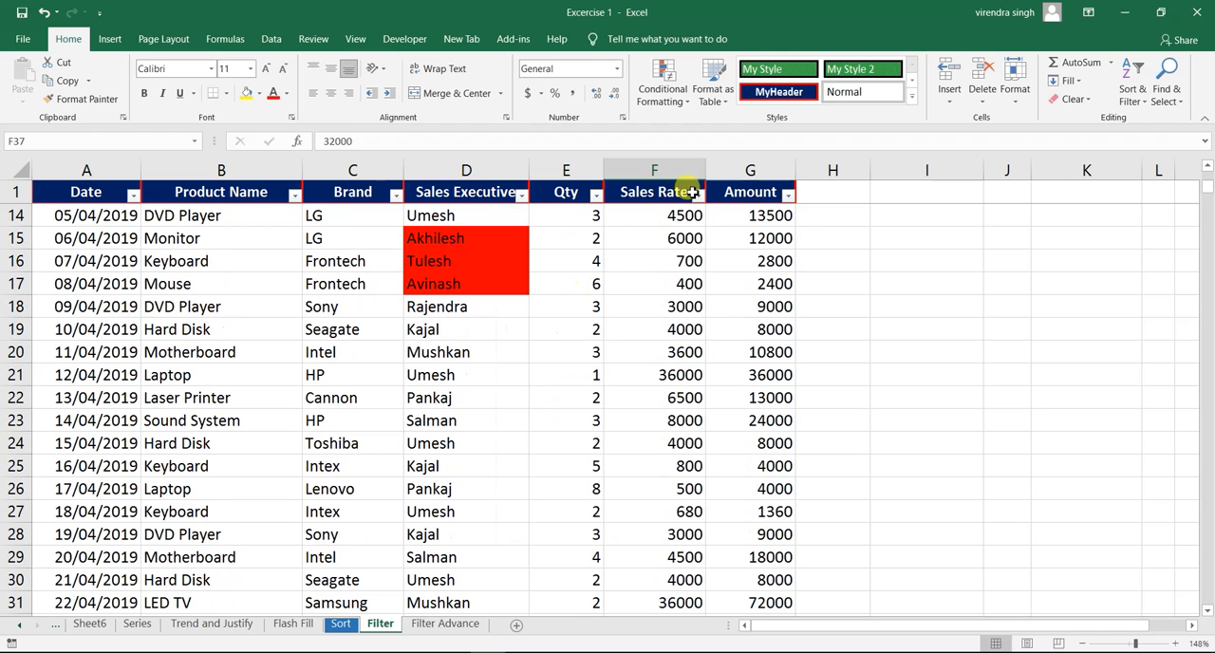
- Filter the Sales Rate column with a number filter for values less than 8000
click(698, 194)
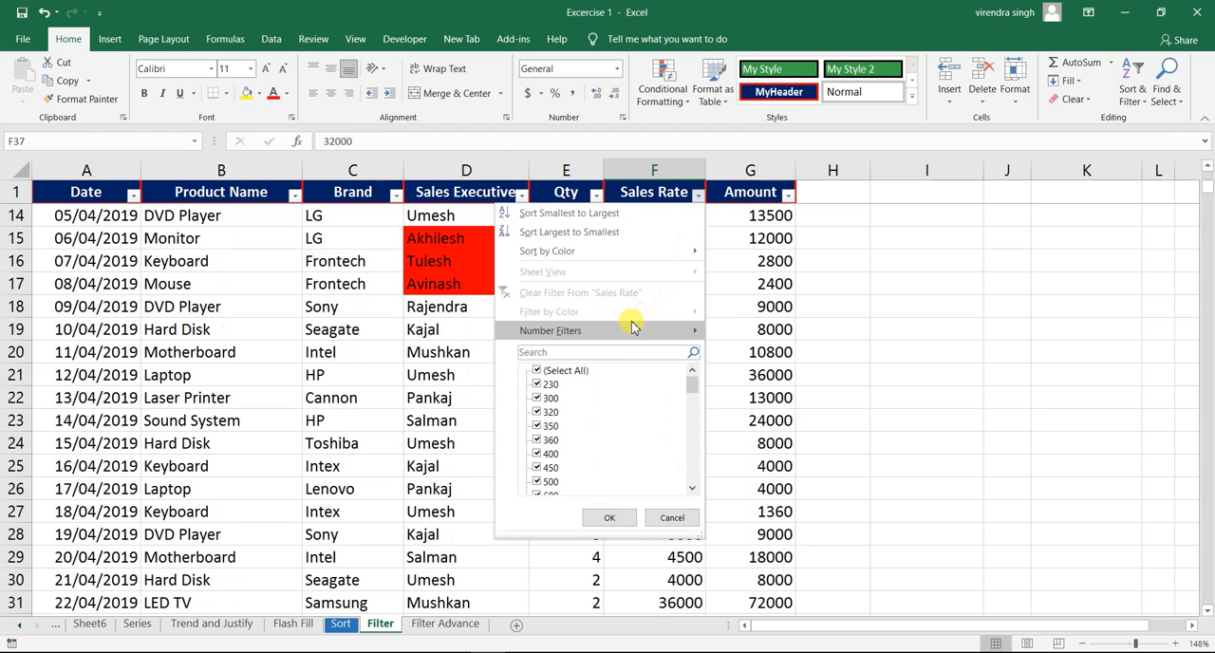
mouse_move(632, 327)
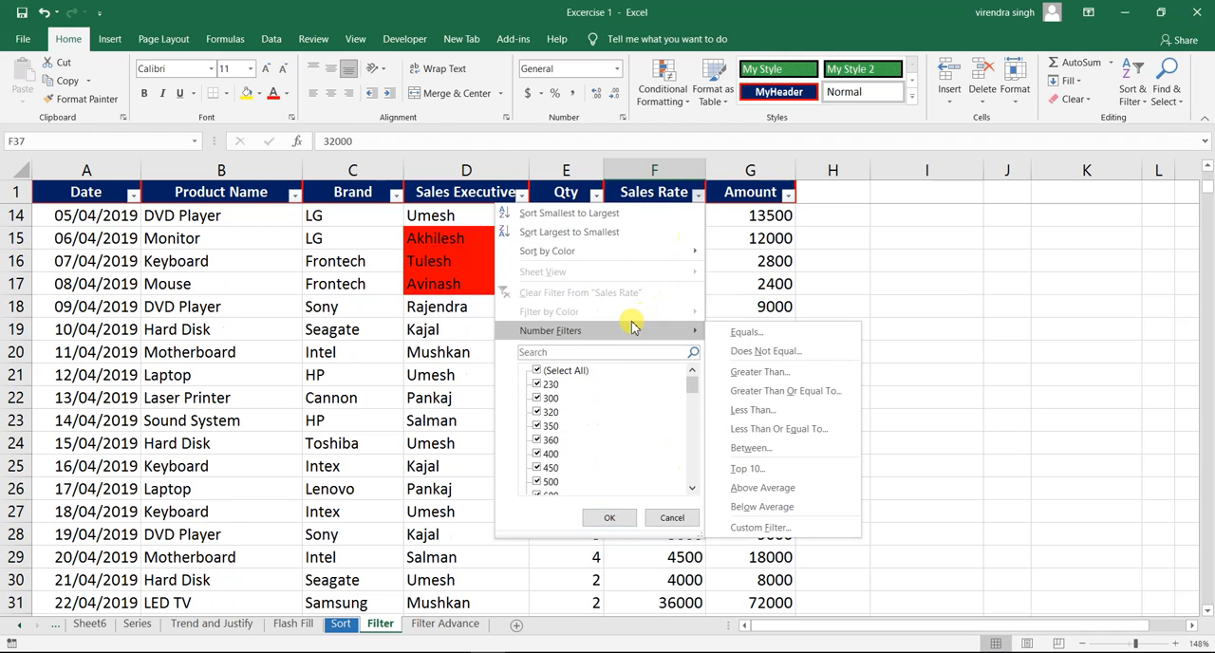
click(779, 411)
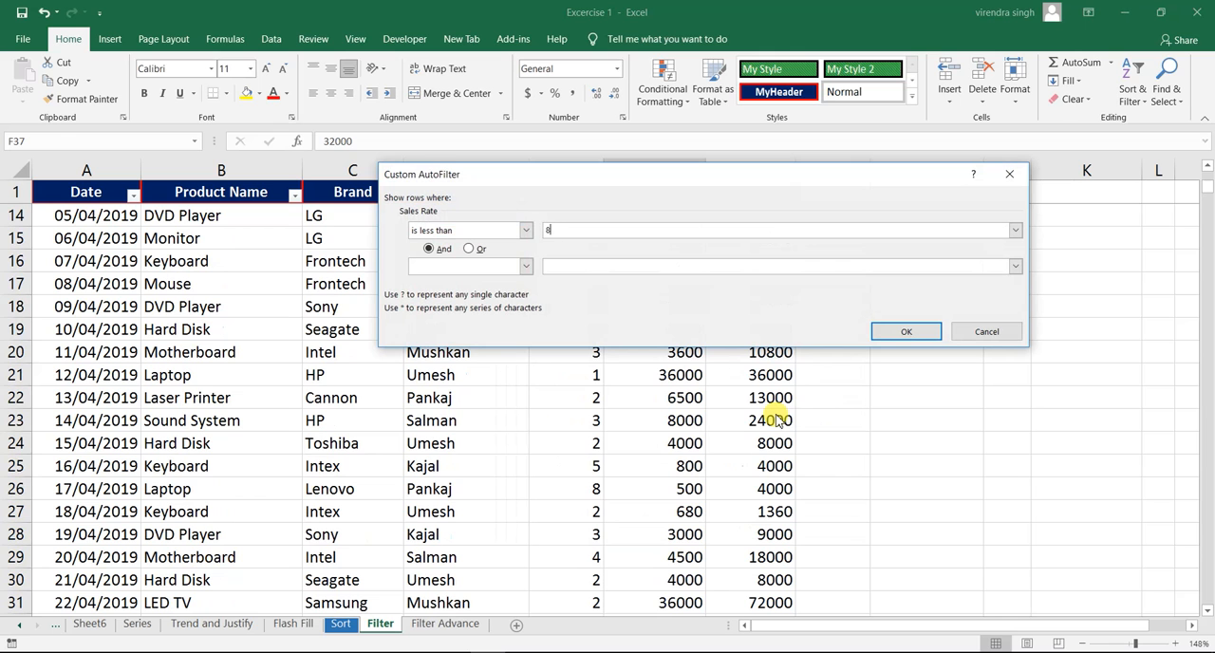
text(8000)
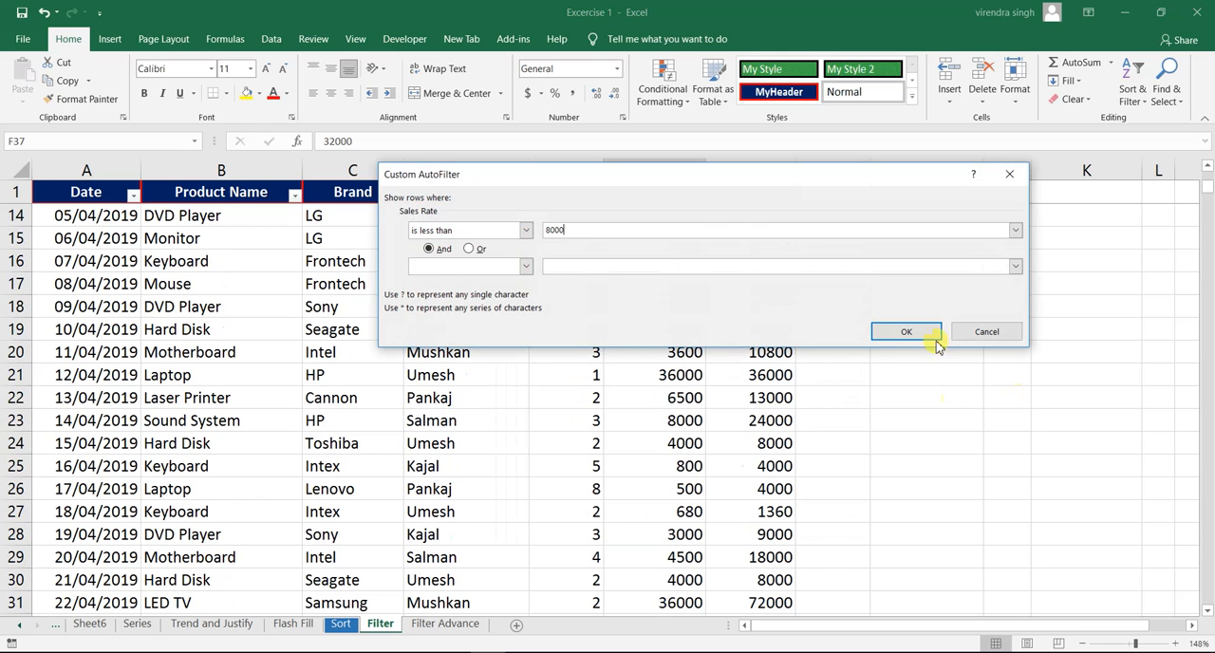
click(907, 332)
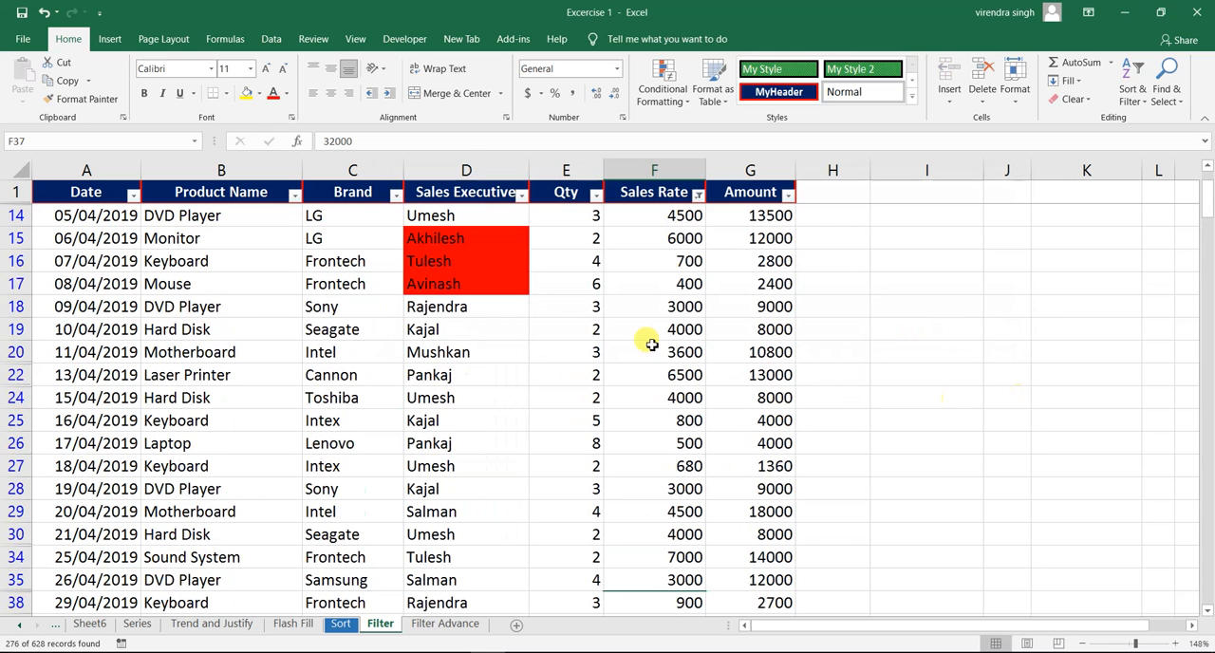
- Spot-check two of the filtered Sales Rate values, and clear the less than 8000 filter from the column
click(678, 555)
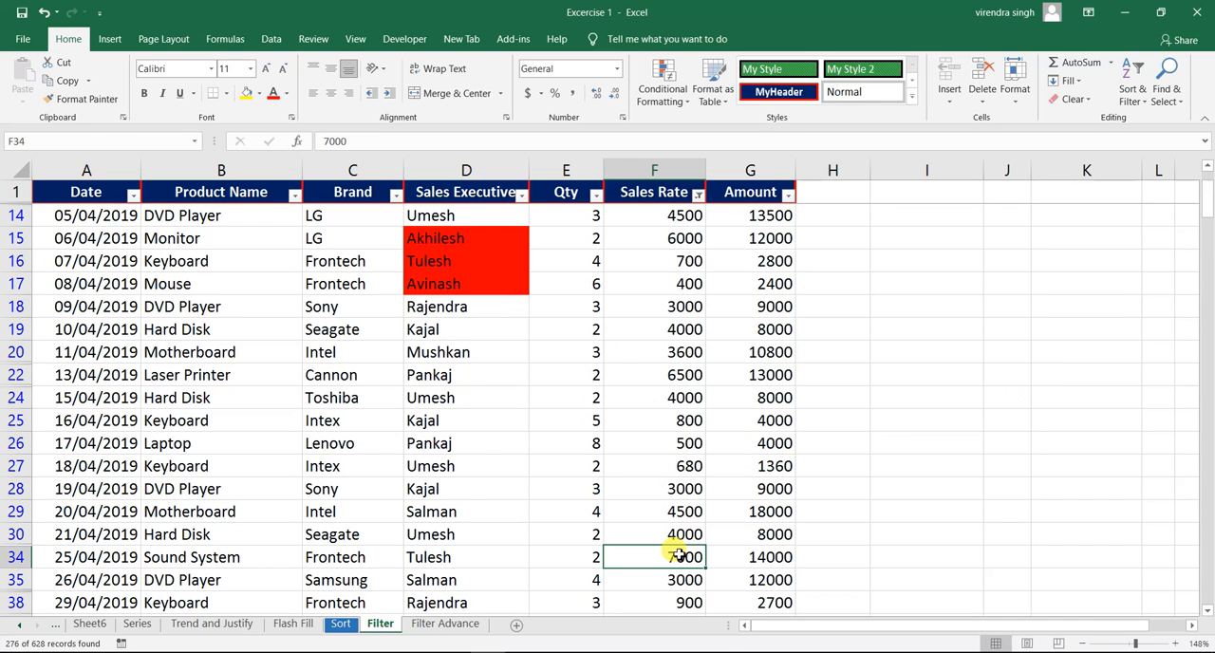
click(681, 438)
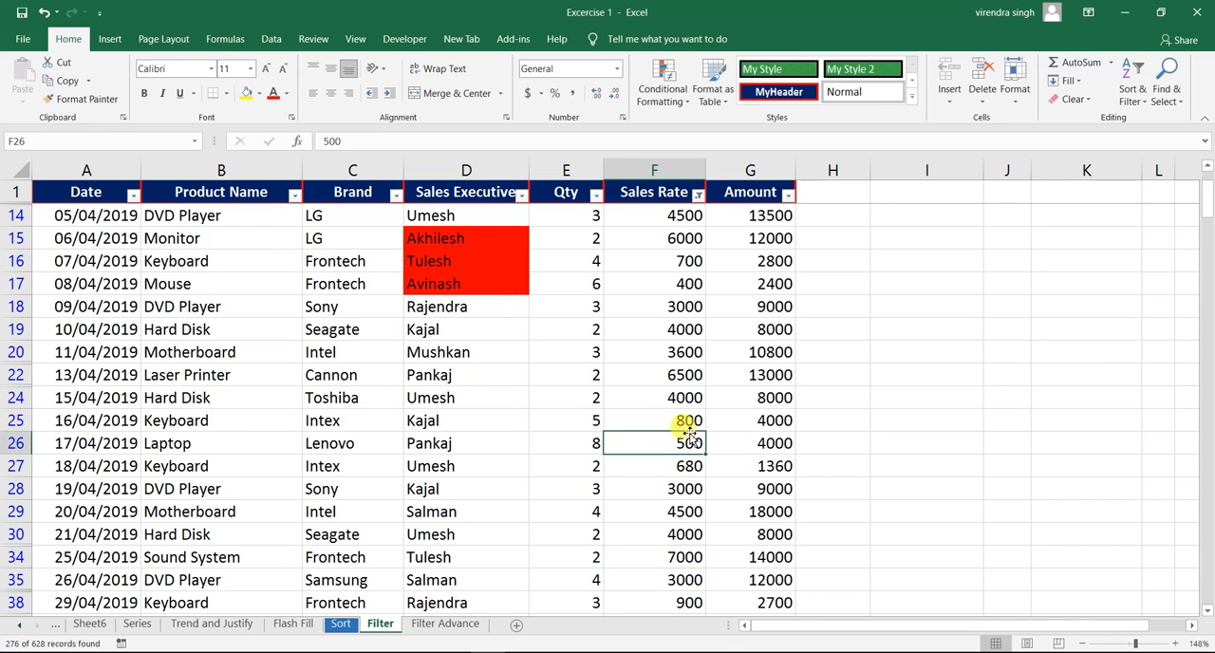
click(697, 195)
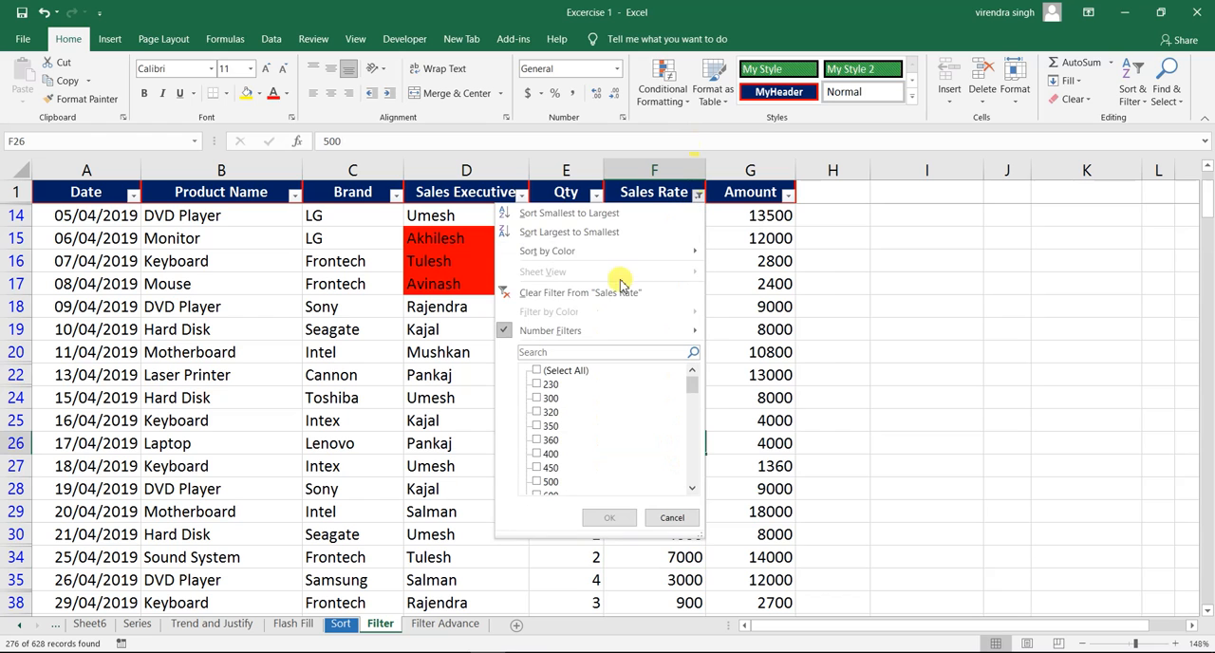
mouse_move(602, 330)
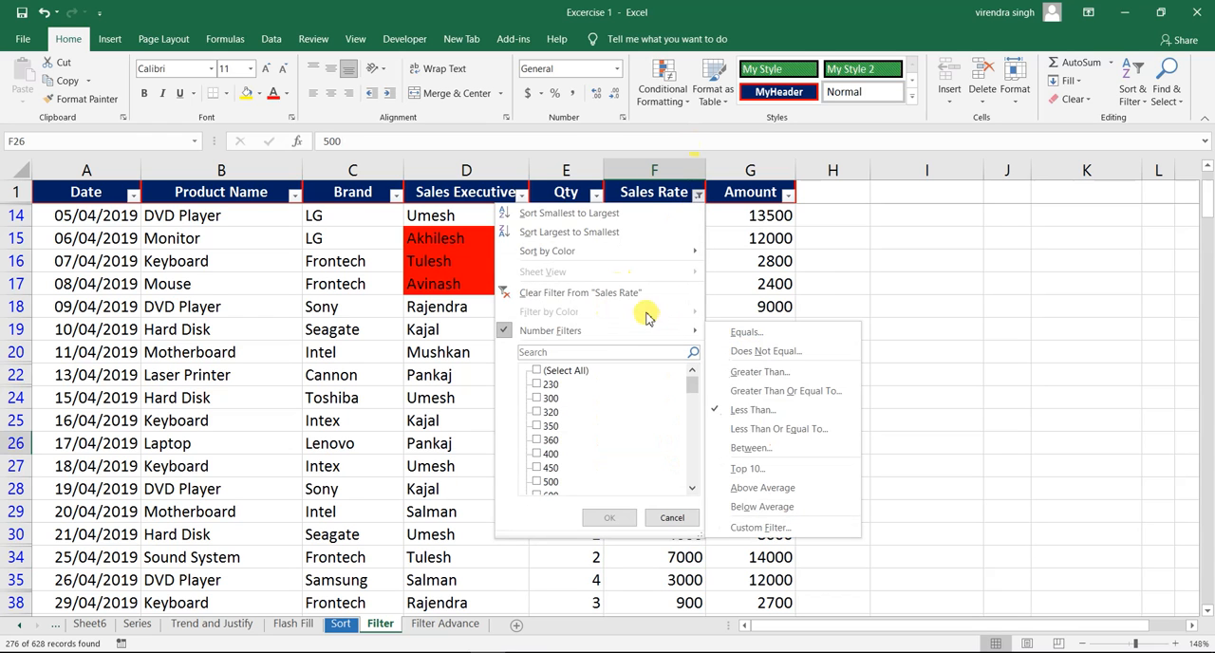
click(651, 294)
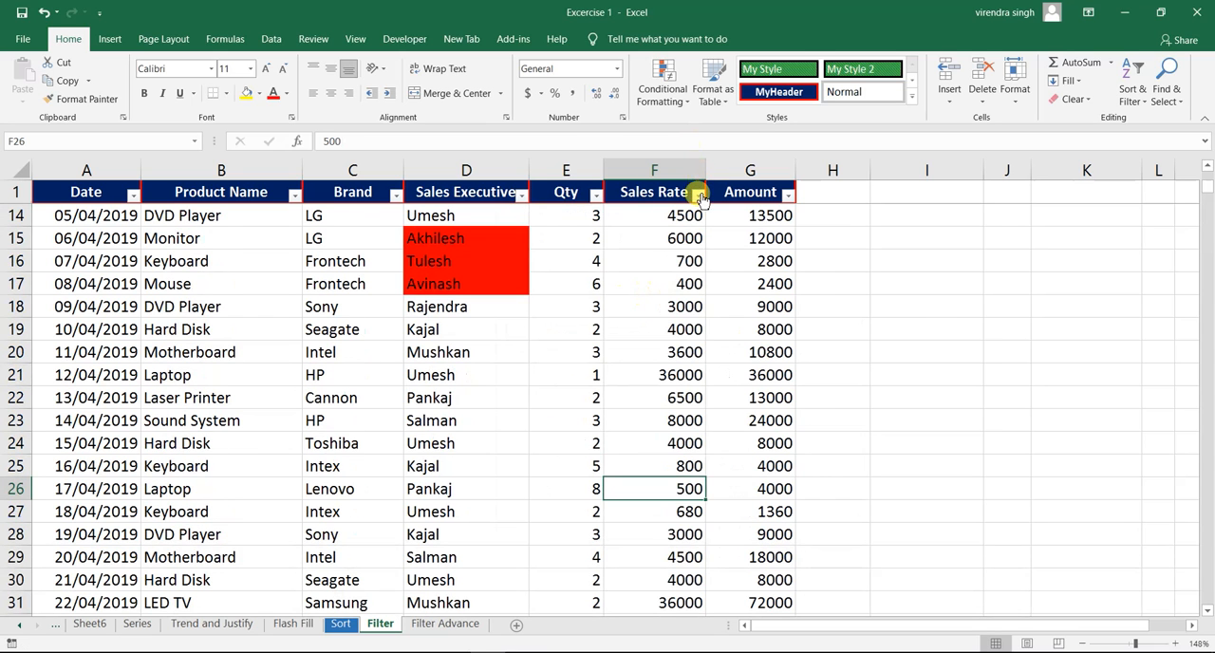
- Filter the Sales Rate column with a number filter for values less than or equal to 8000
click(697, 195)
mouse_move(641, 332)
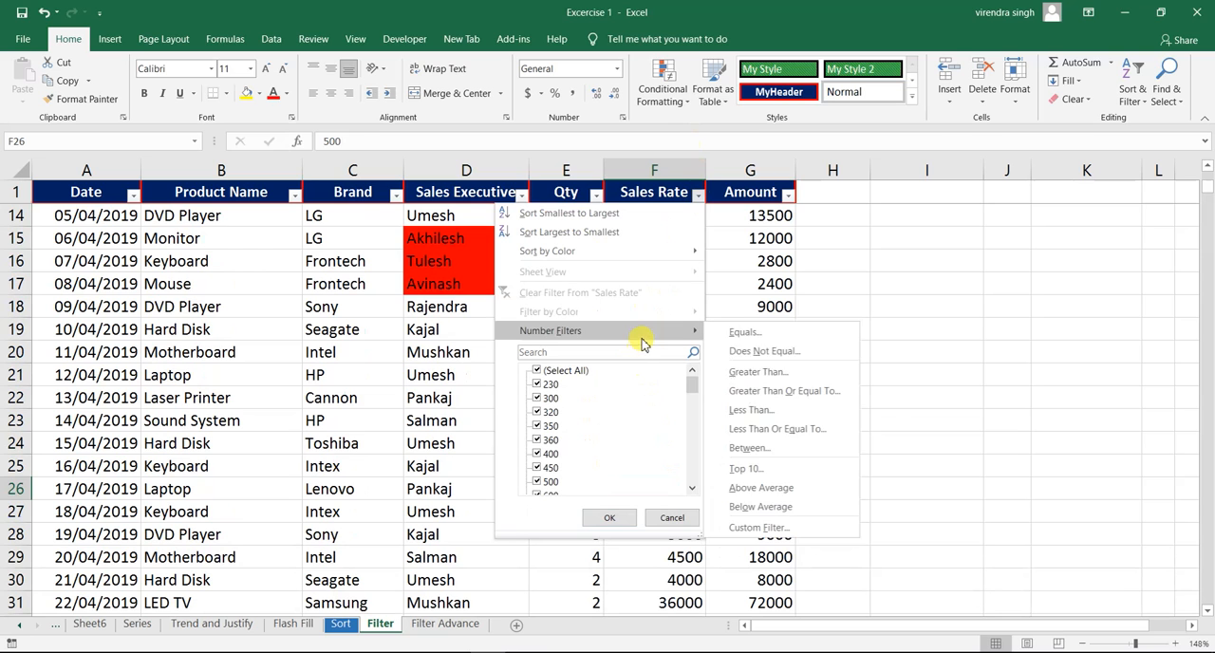
click(771, 428)
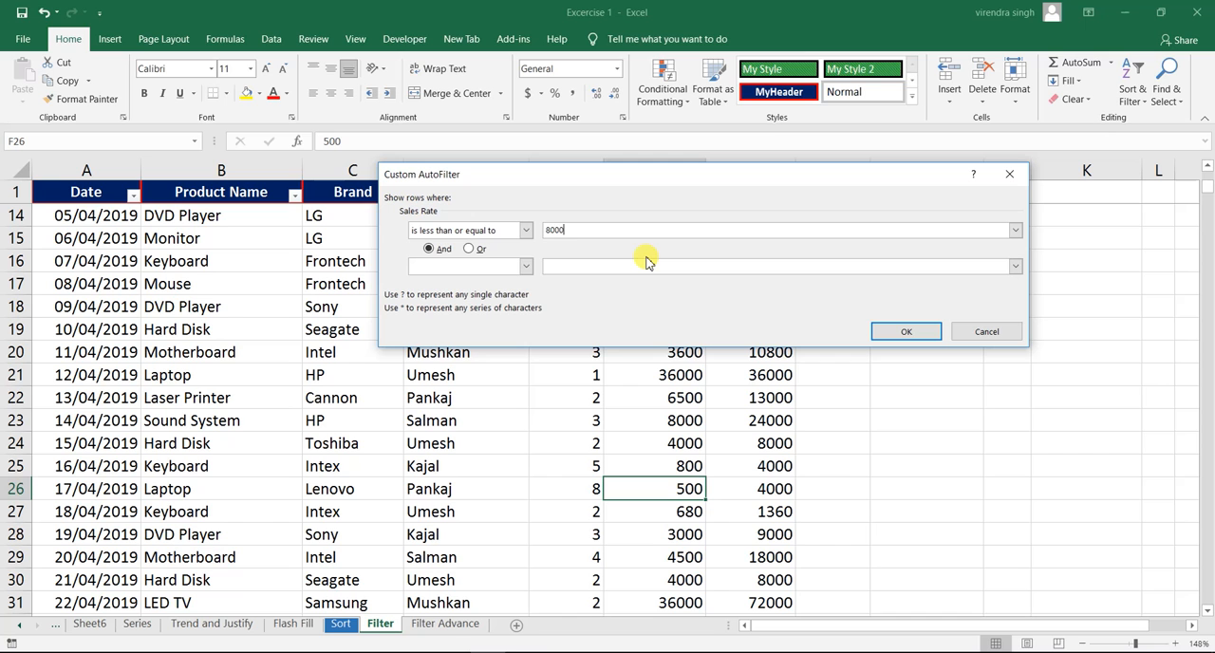
click(891, 331)
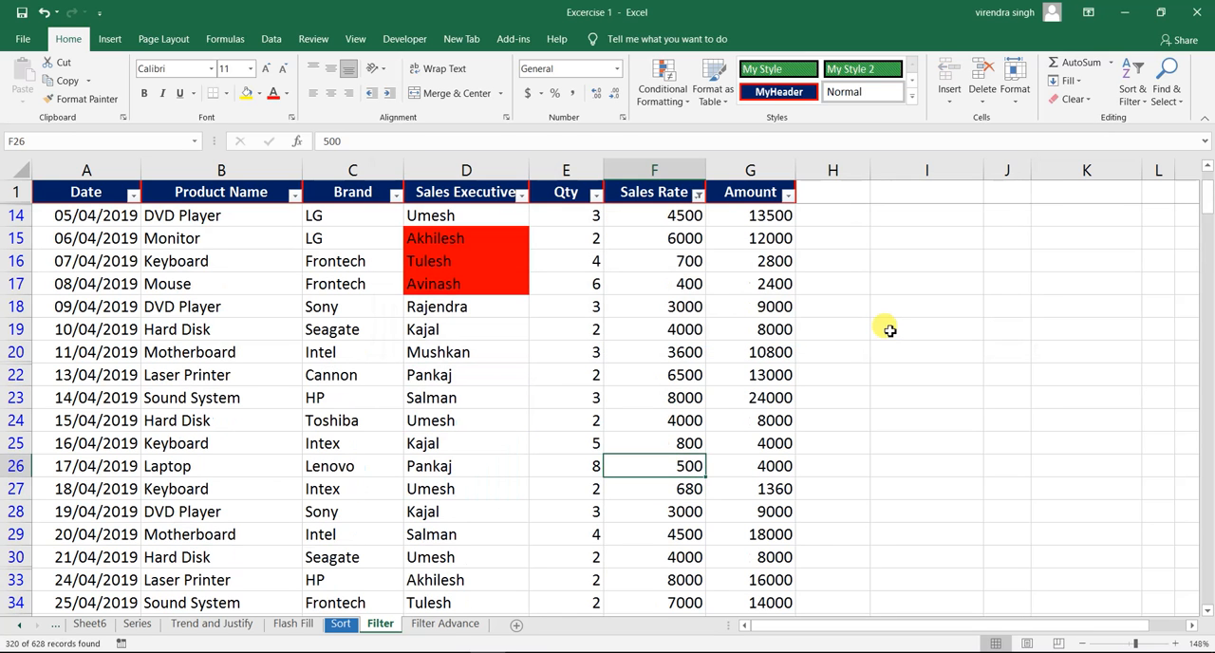
- Check a filtered rate of 8000, and clear the less than or equal to 8000 filter from Sales Rate
click(667, 399)
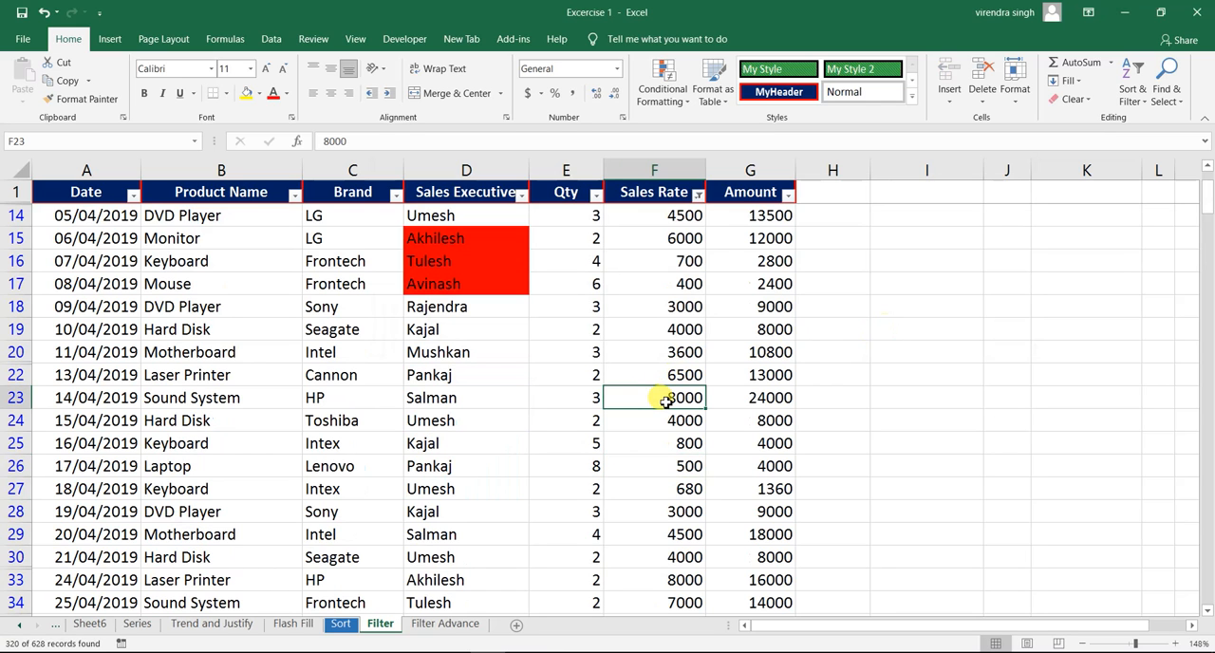
click(697, 194)
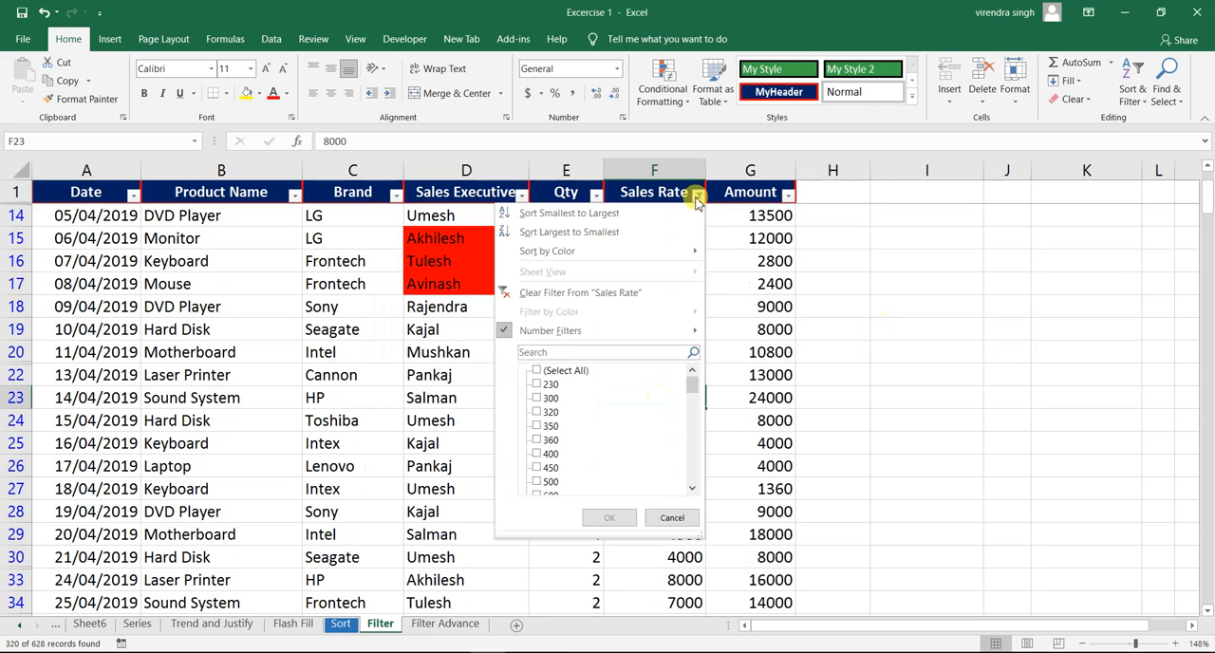
click(609, 296)
- Filter the Sales Rate column with a Between number filter for values from 10000 to 20000
click(698, 193)
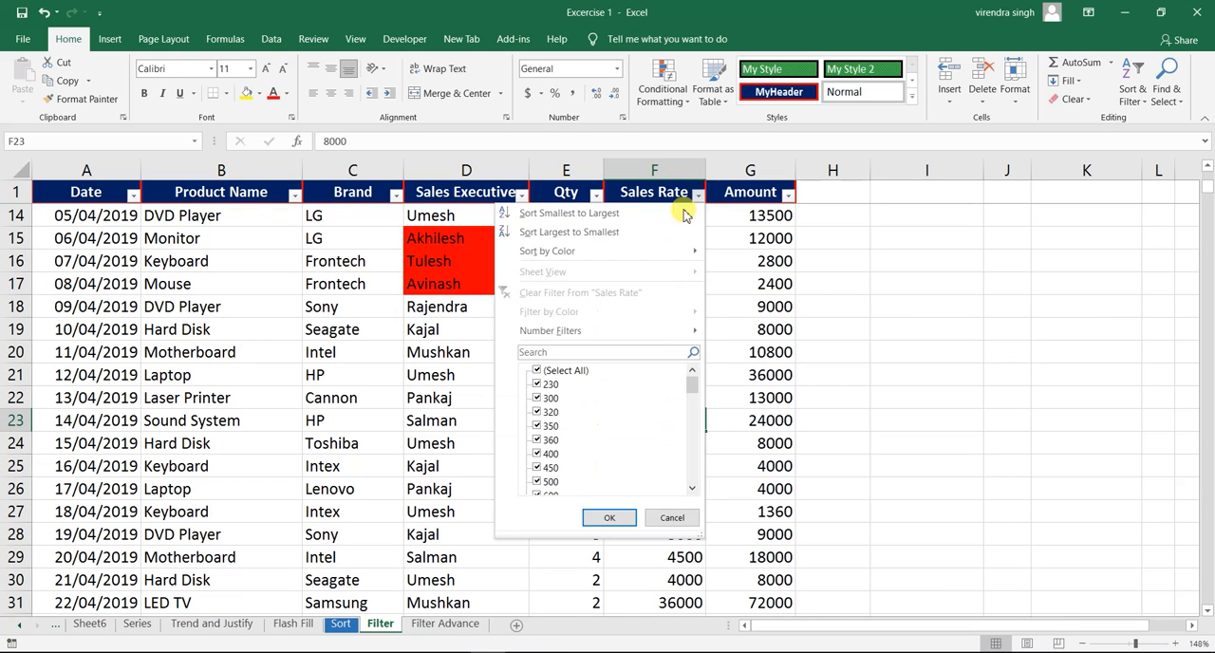
mouse_move(585, 329)
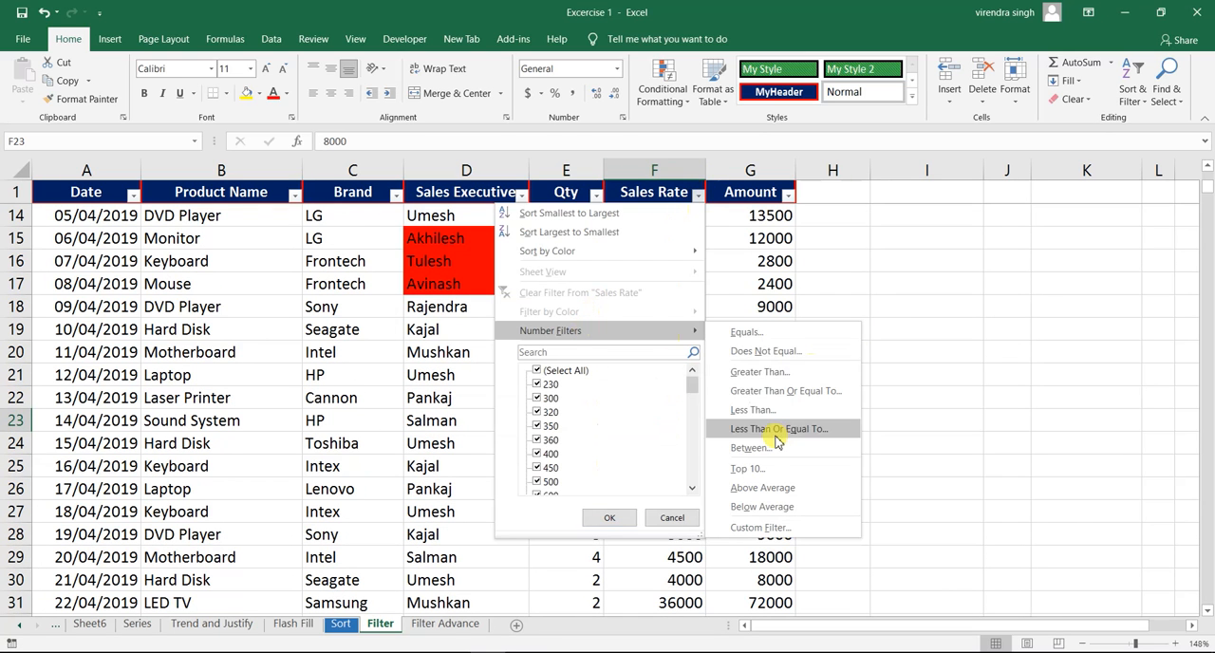
click(765, 452)
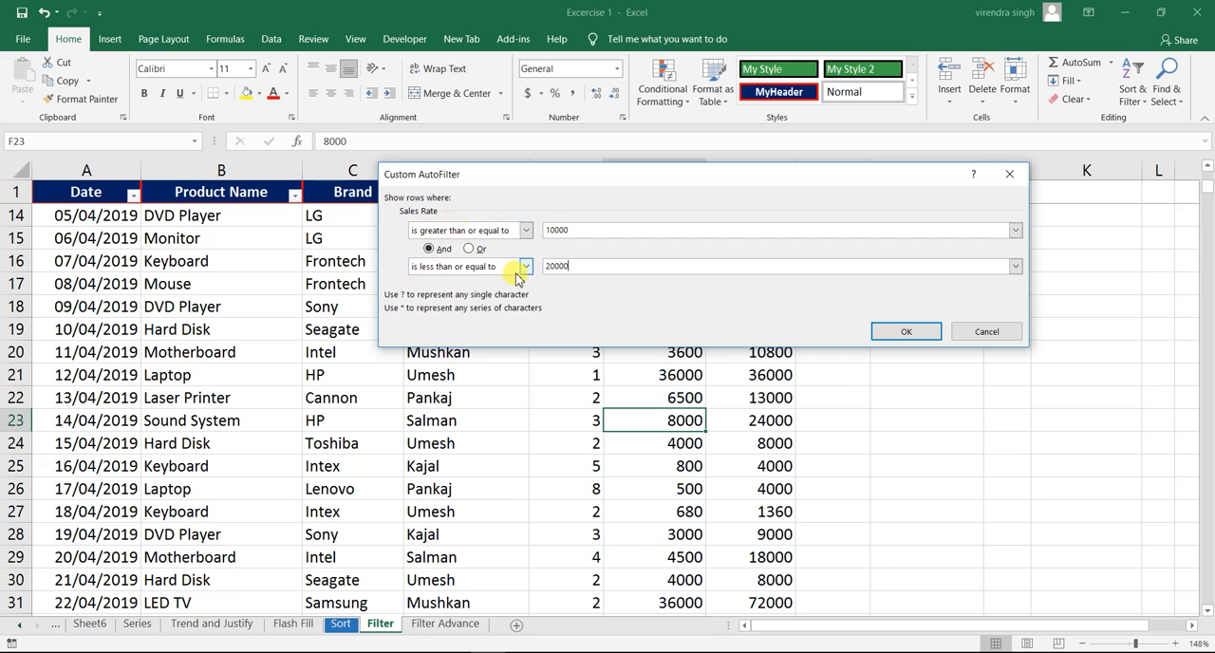
click(589, 269)
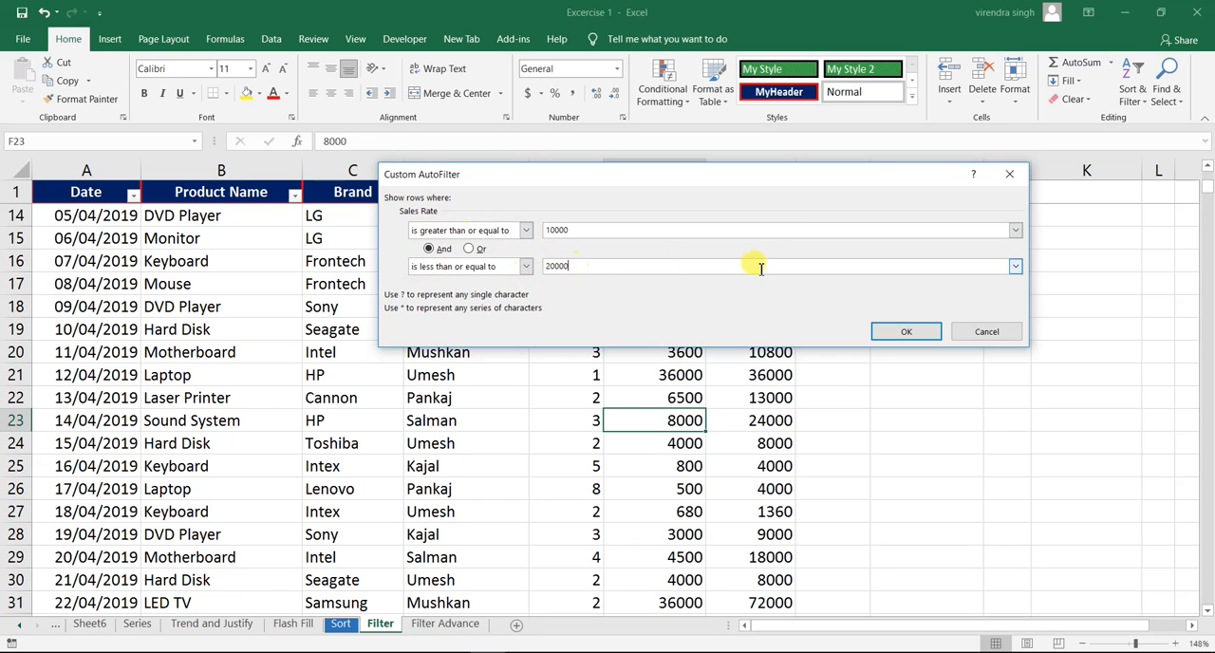
click(902, 332)
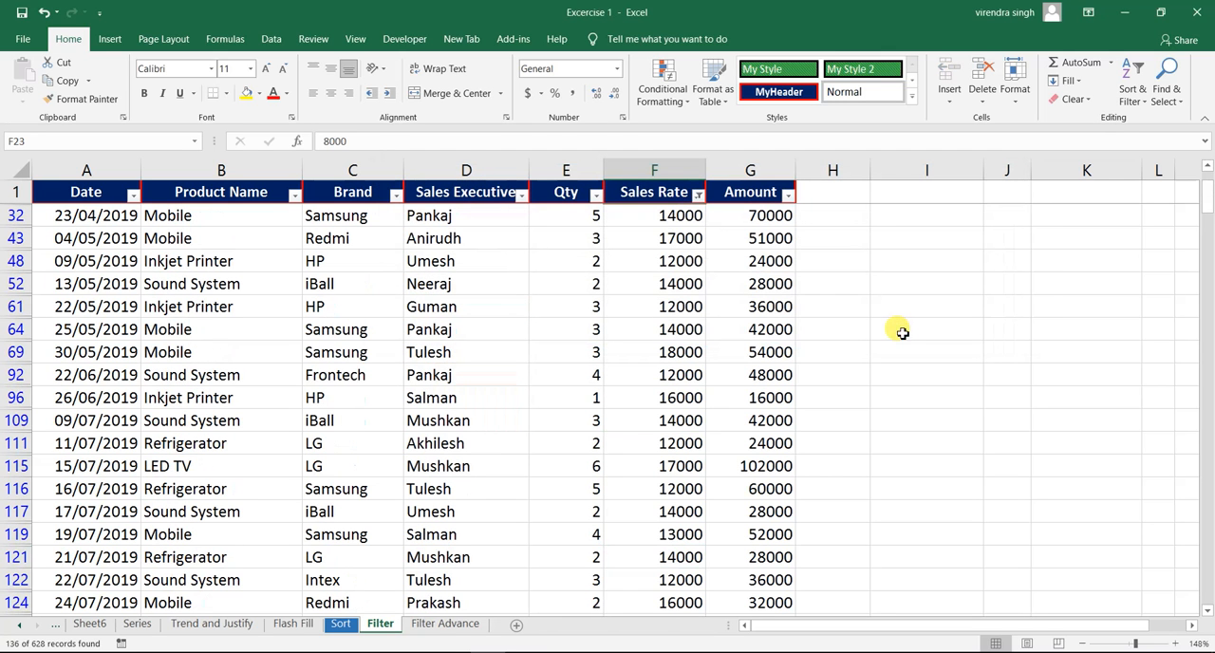
- Inspect several of the filtered Sales Rate values, and clear the 10000 to 20000 filter from the column
click(672, 217)
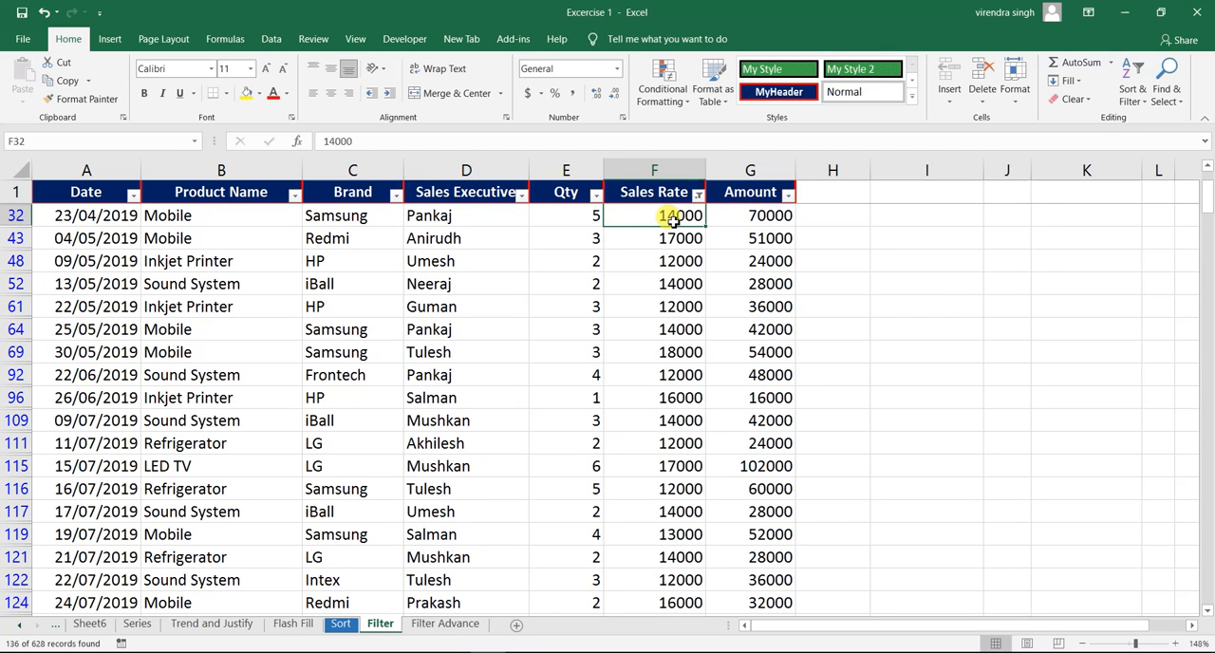
click(666, 304)
click(680, 353)
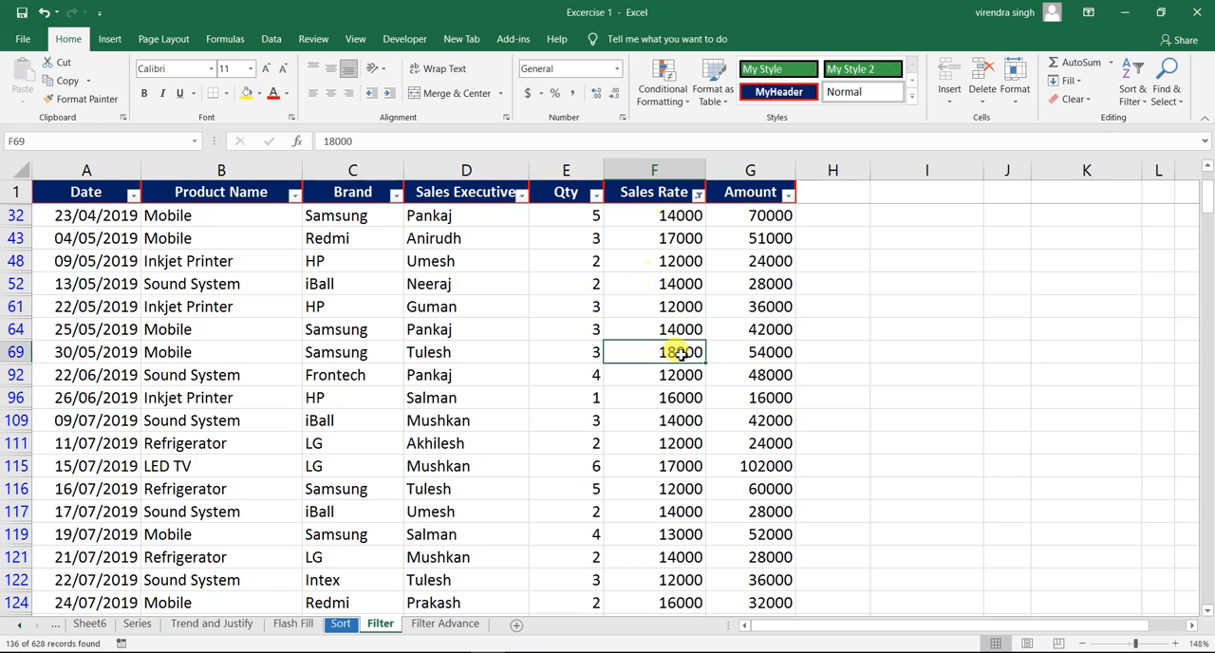
click(680, 399)
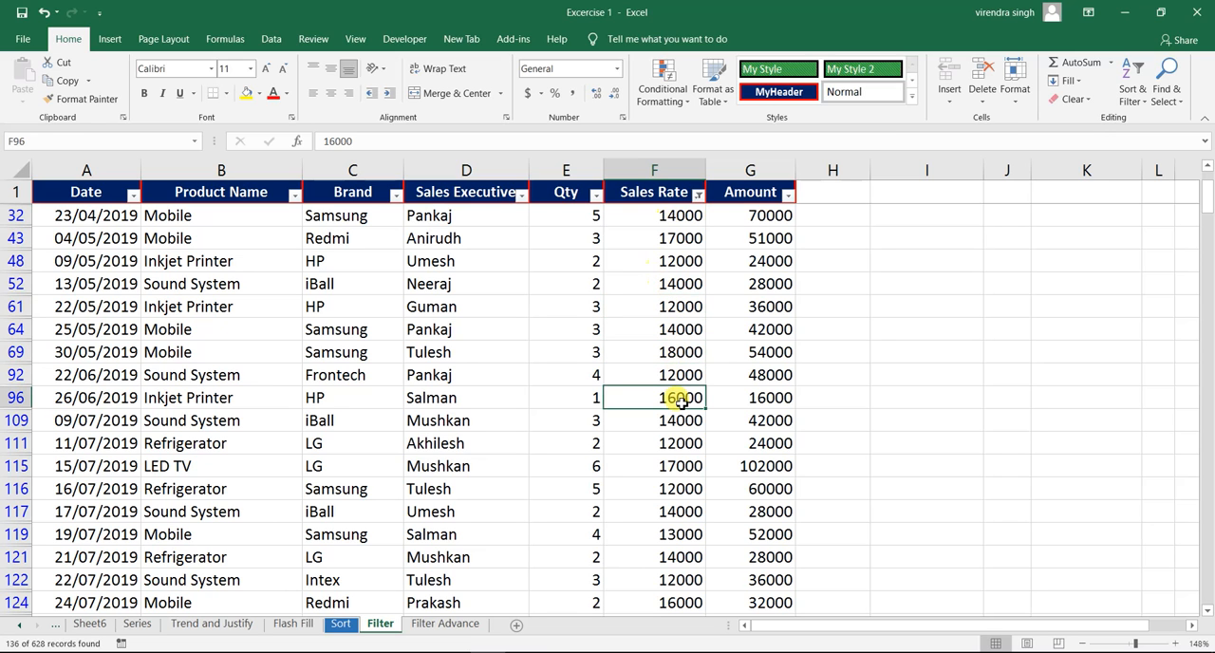
click(670, 327)
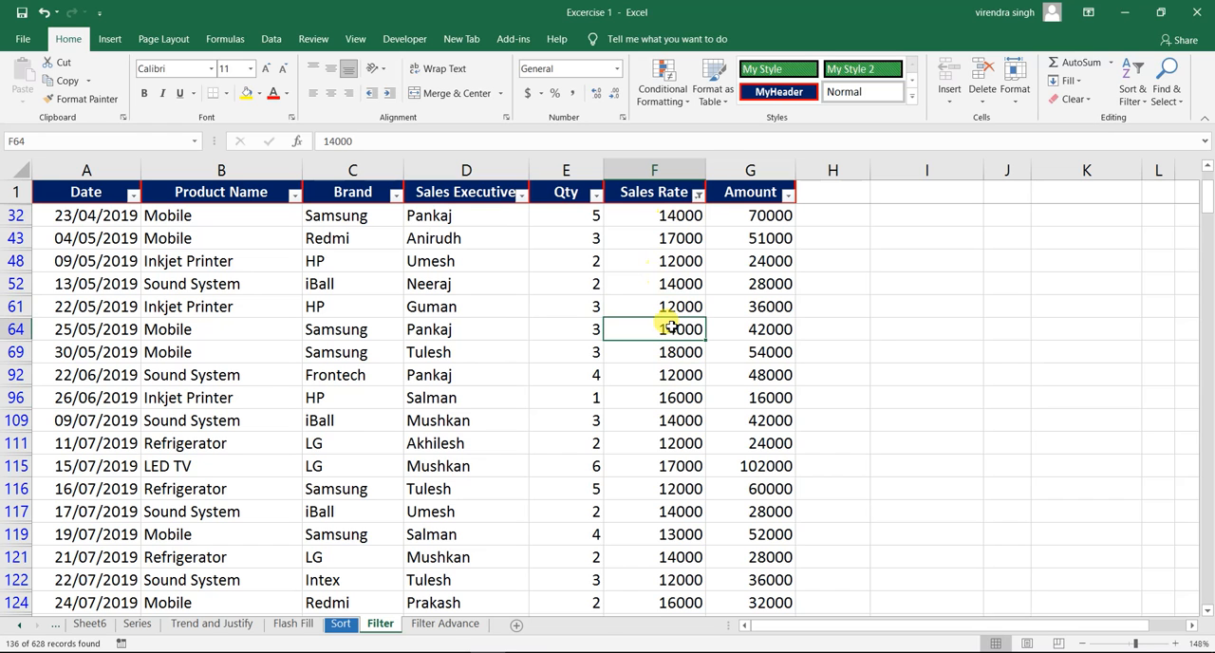
click(700, 196)
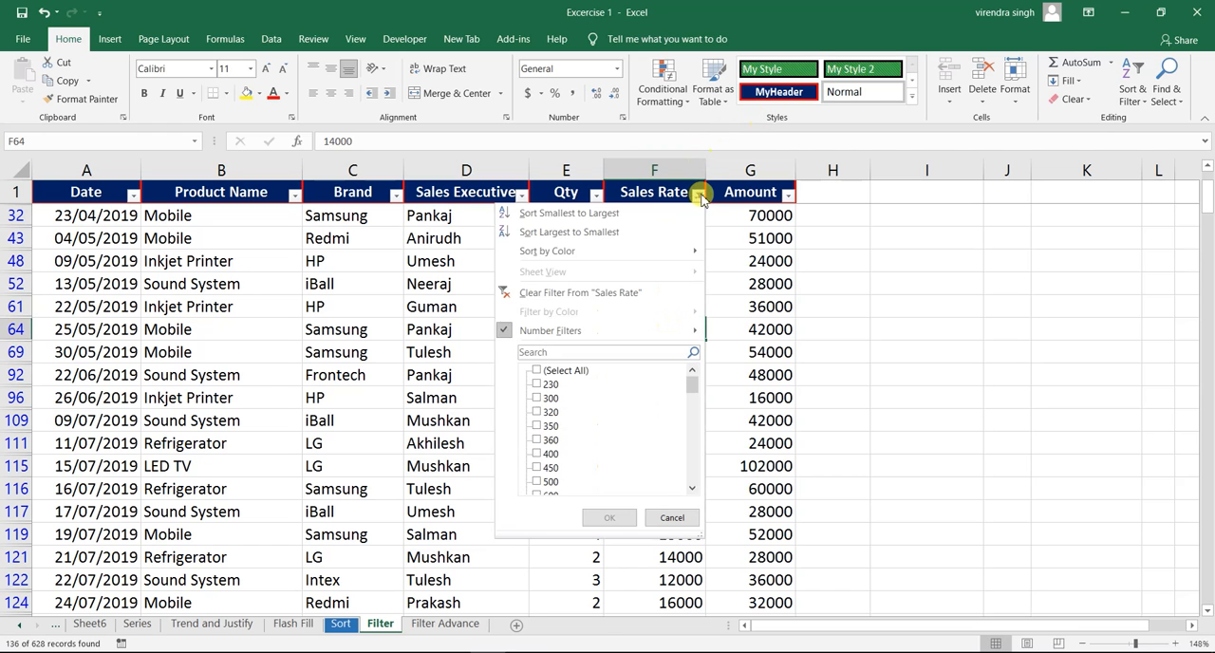
click(698, 291)
click(636, 263)
- Filter the Sales Rate column with the Top 10 number filter, showing the top 10 items
click(697, 197)
mouse_move(610, 329)
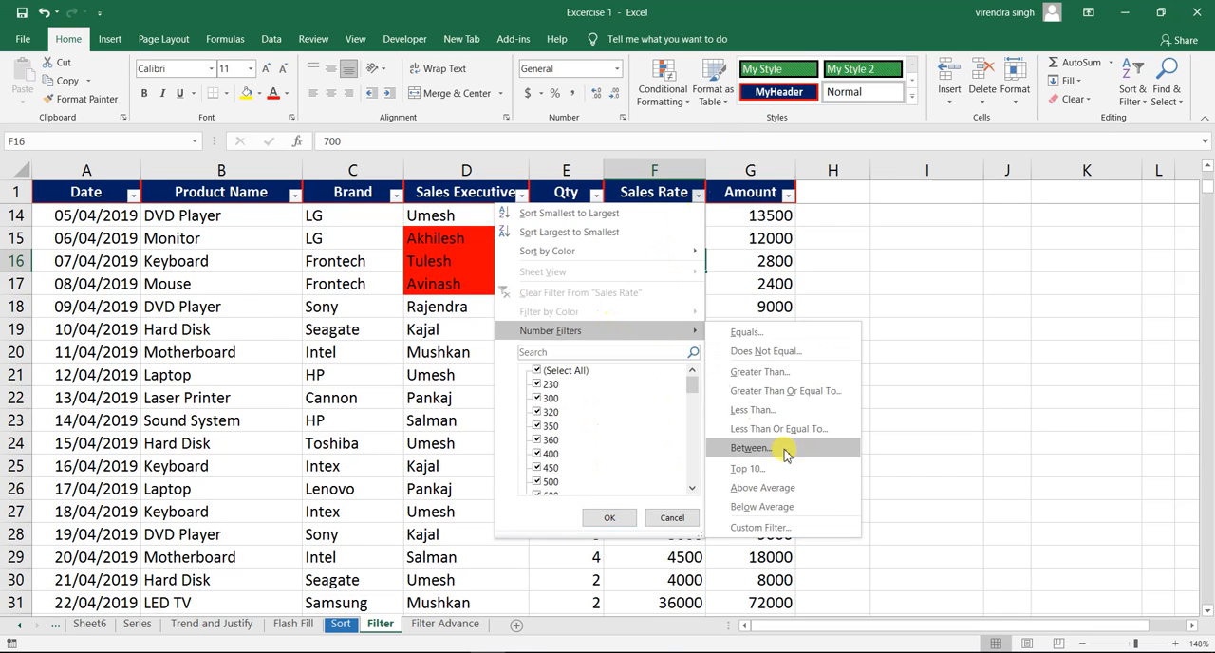
click(747, 468)
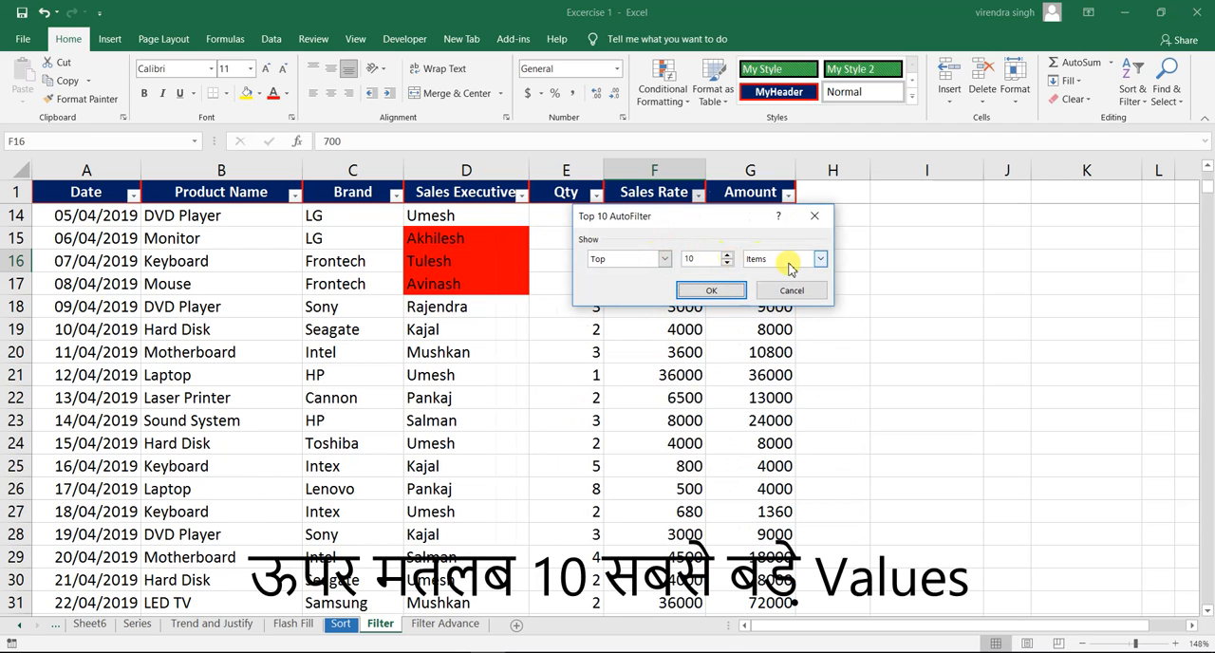
click(710, 292)
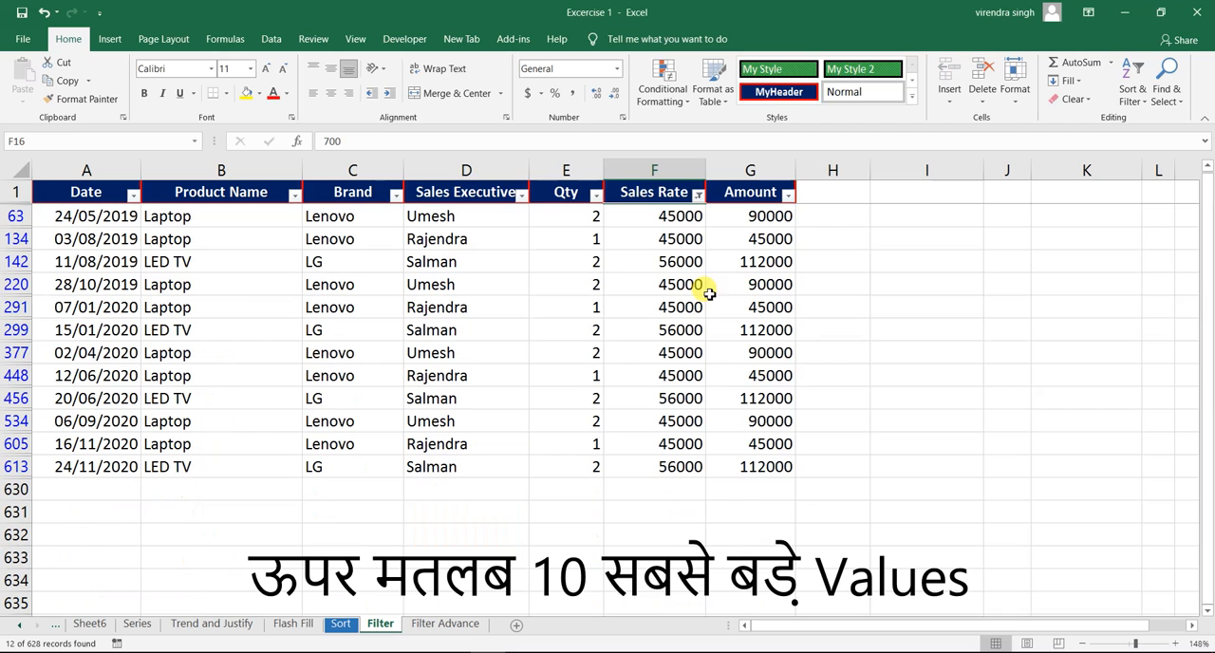
- Check two of the highest Sales Rate values, and clear the top 10 items filter from the column
click(676, 218)
click(675, 264)
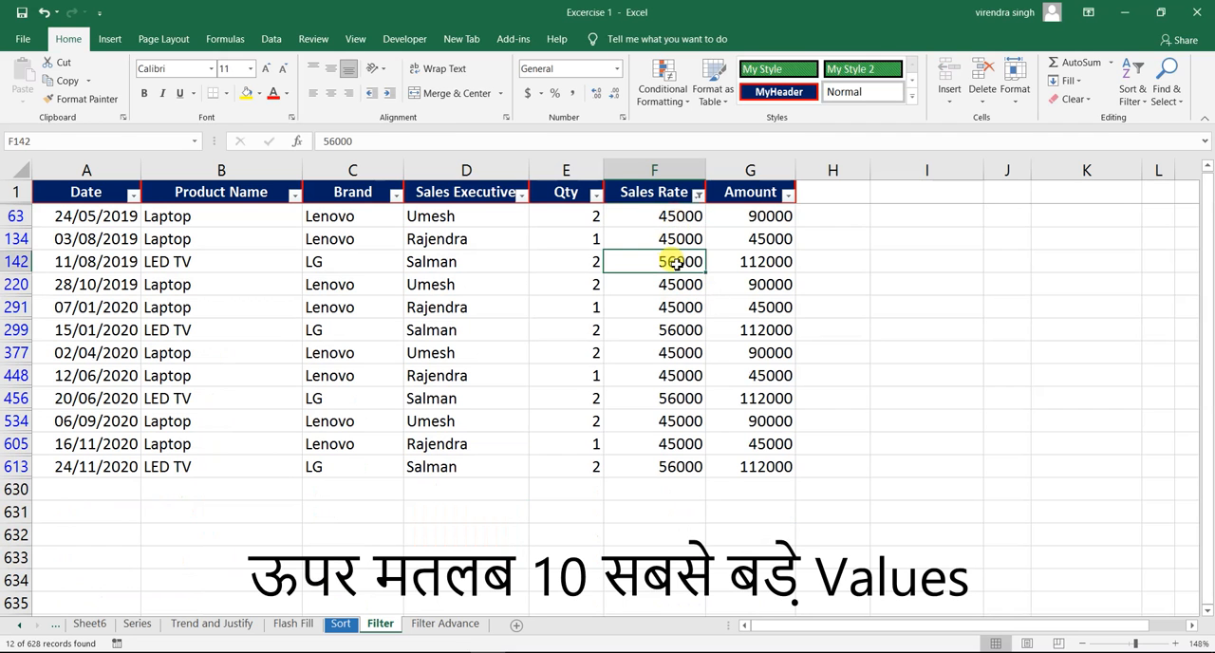
click(697, 194)
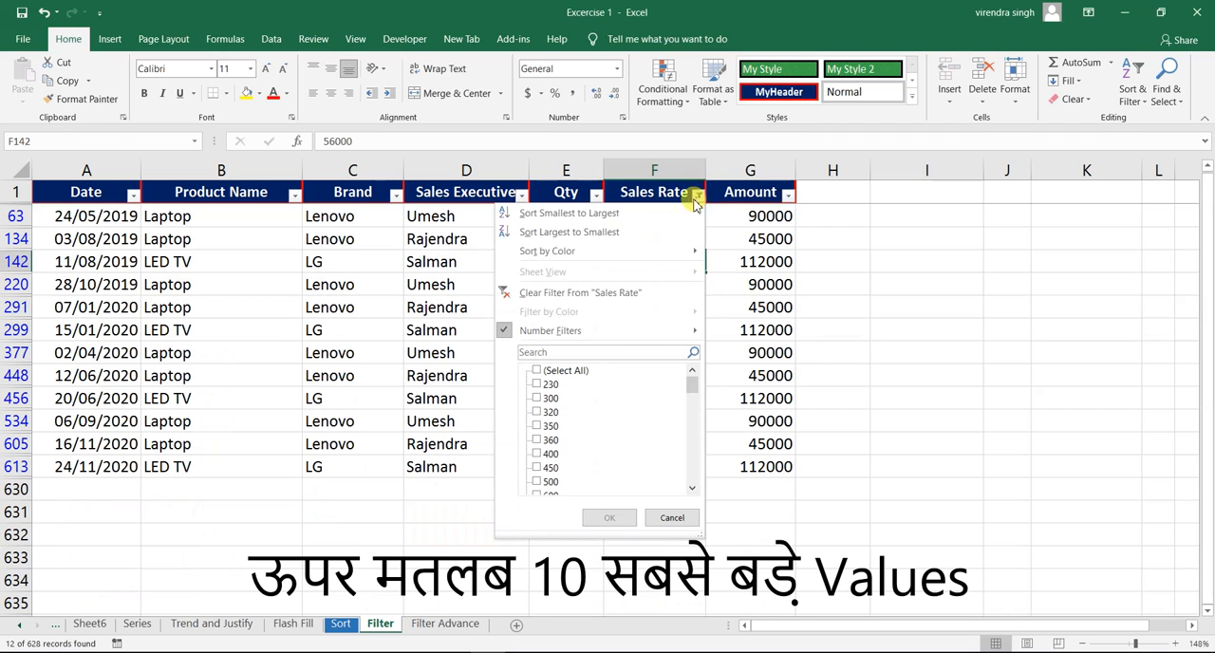
click(621, 293)
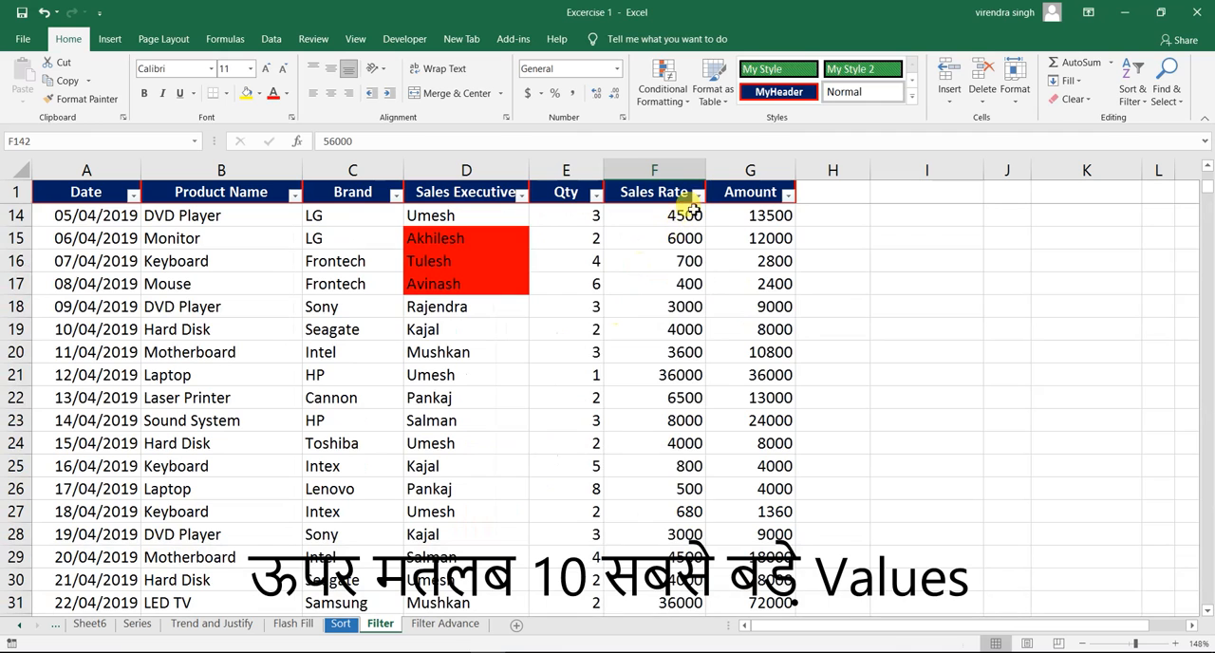
- Start a Top 10 number filter on the Sales Rate column and show the alternatives to counting by Items
click(697, 194)
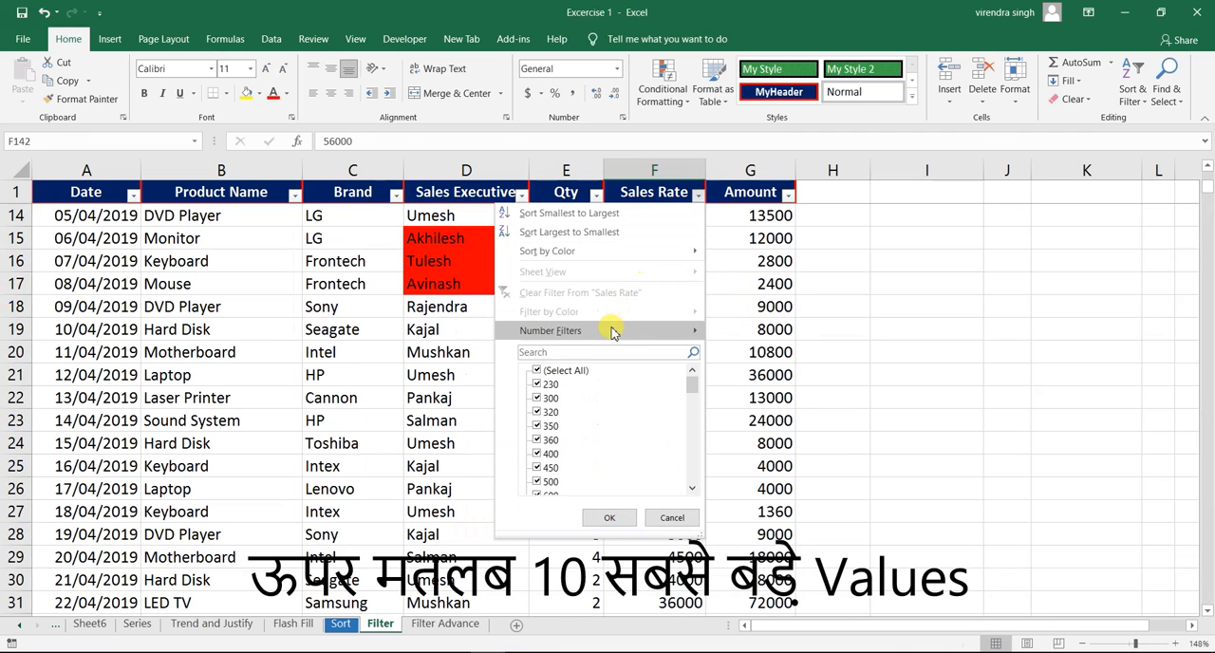
mouse_move(612, 331)
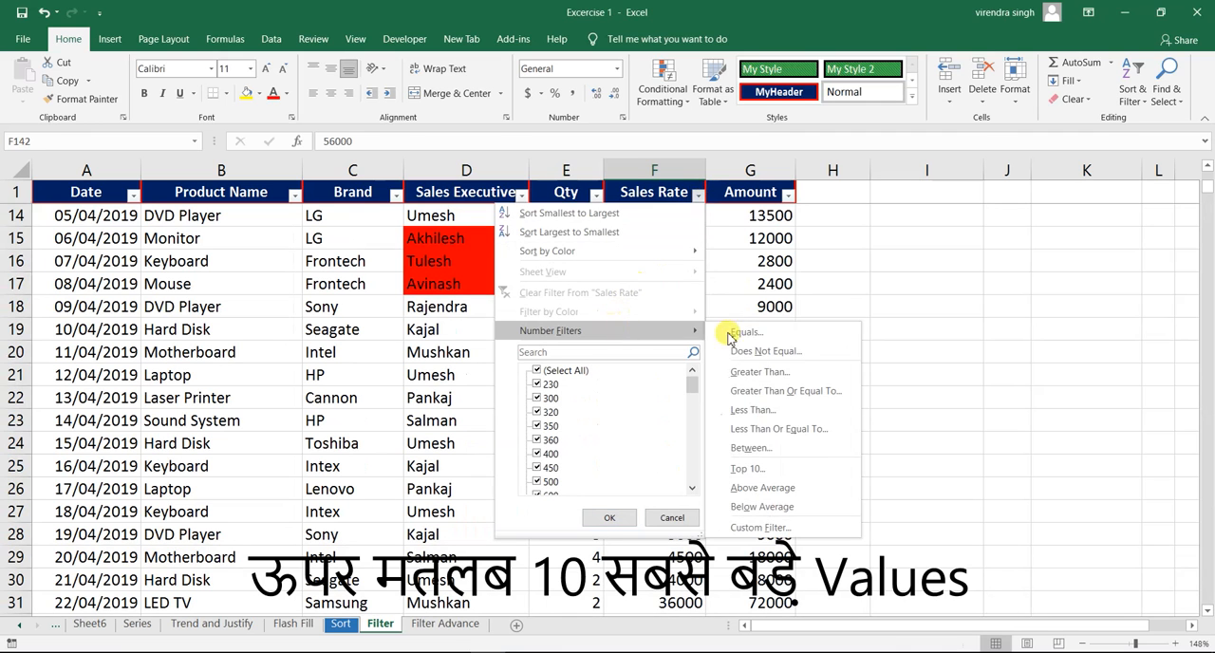
click(755, 472)
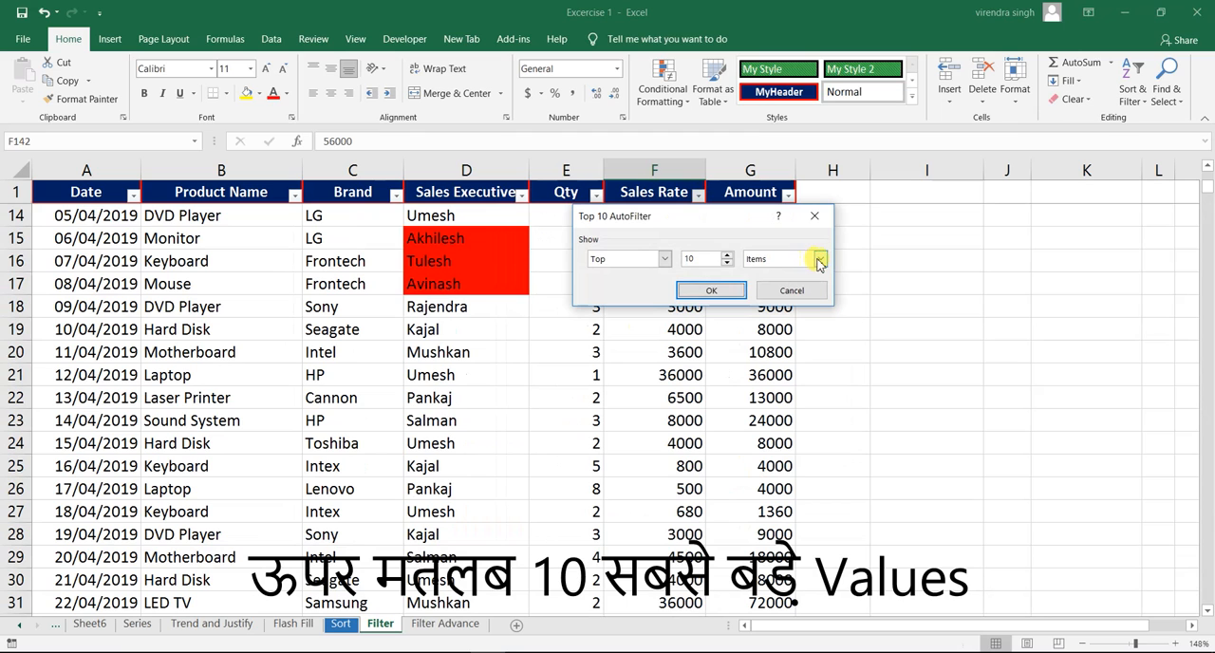
click(819, 259)
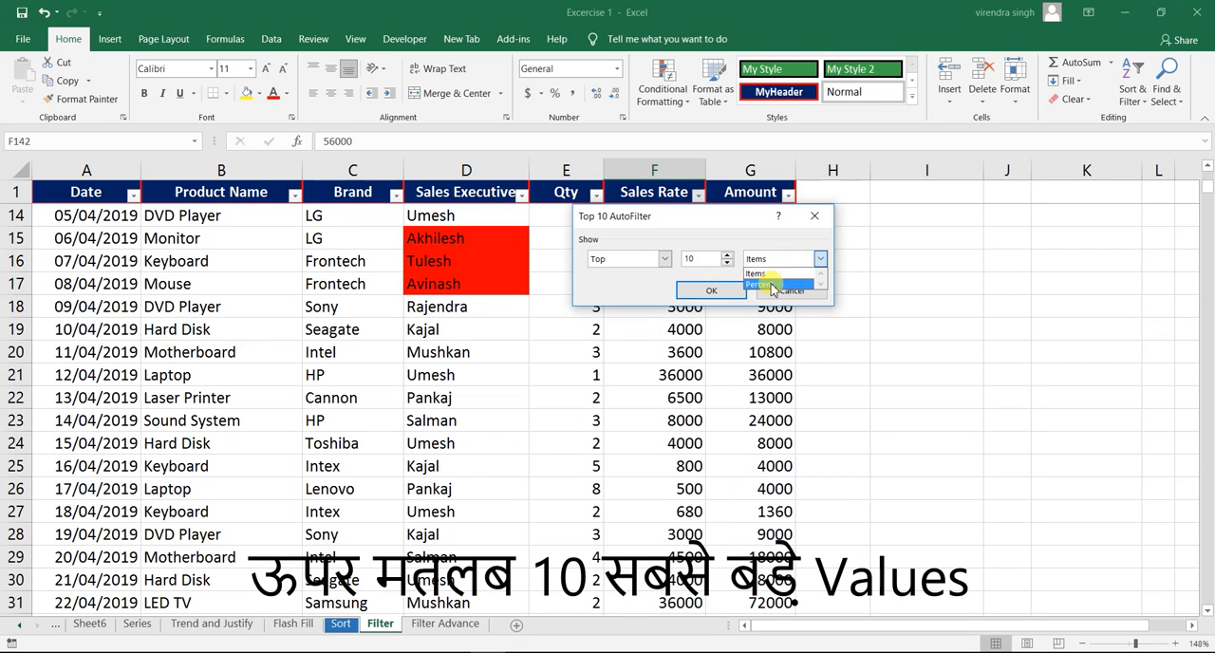
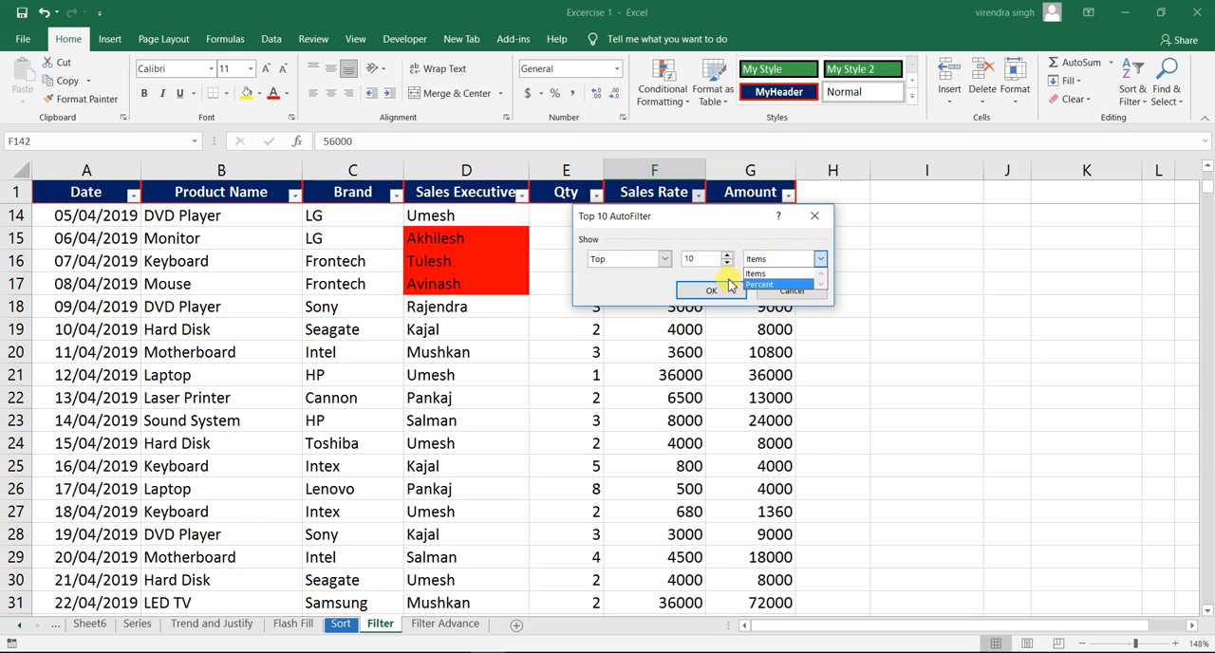
- Cancel the Top 10 filter, and filter the Sales Rate column with the Above Average number filter
click(778, 291)
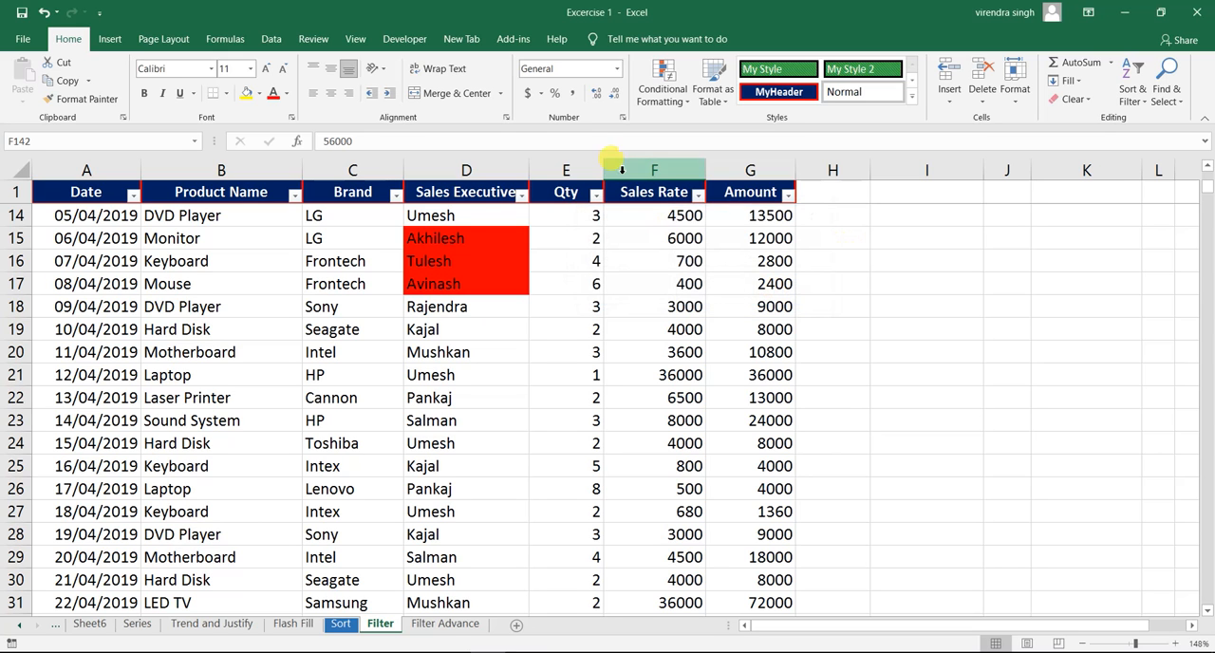
click(697, 194)
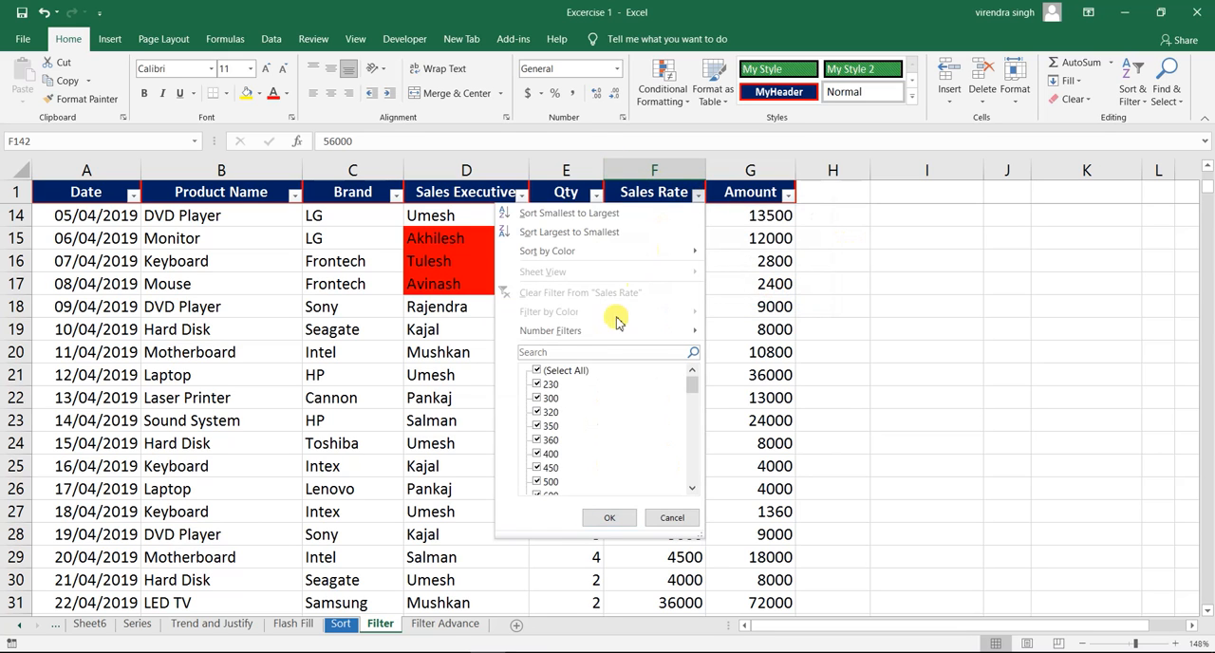
mouse_move(607, 330)
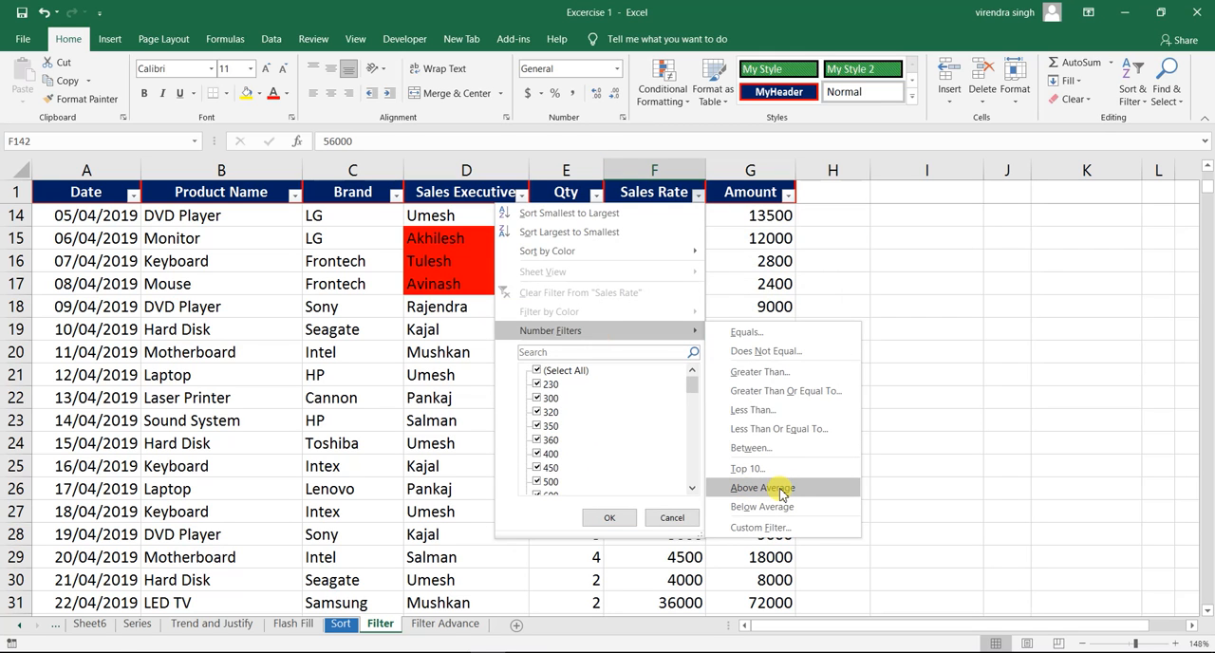
click(779, 489)
click(680, 304)
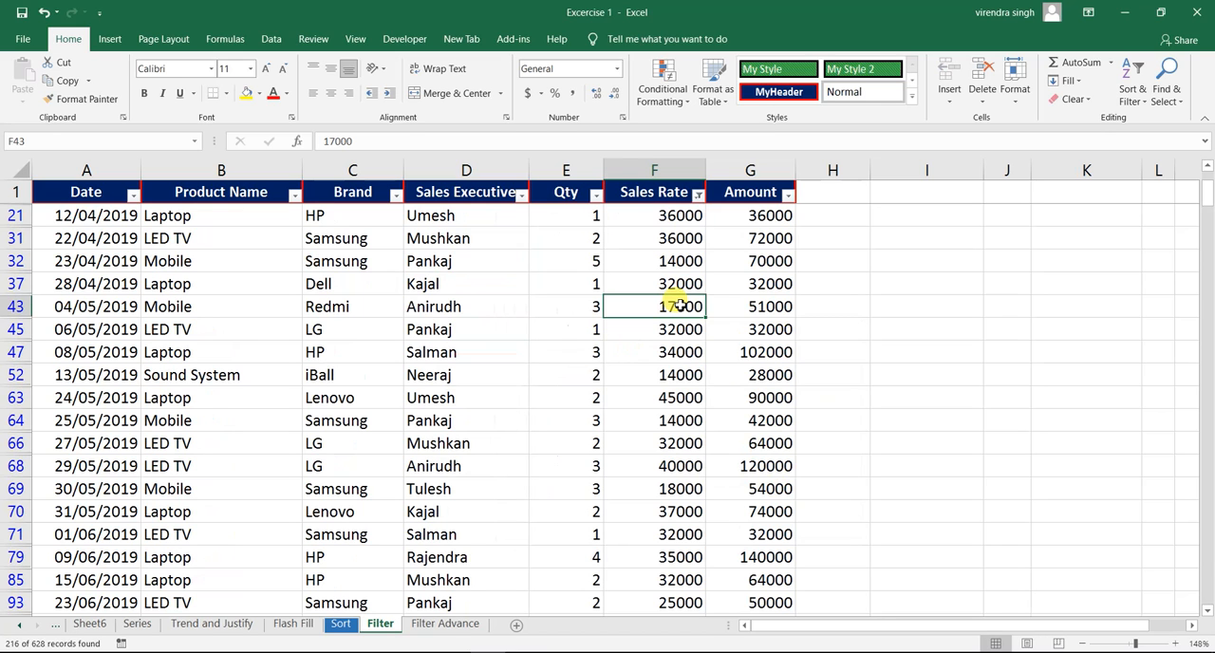
- Clear the above-average filter from the Sales Rate column, and apply the Below Average number filter instead
click(697, 195)
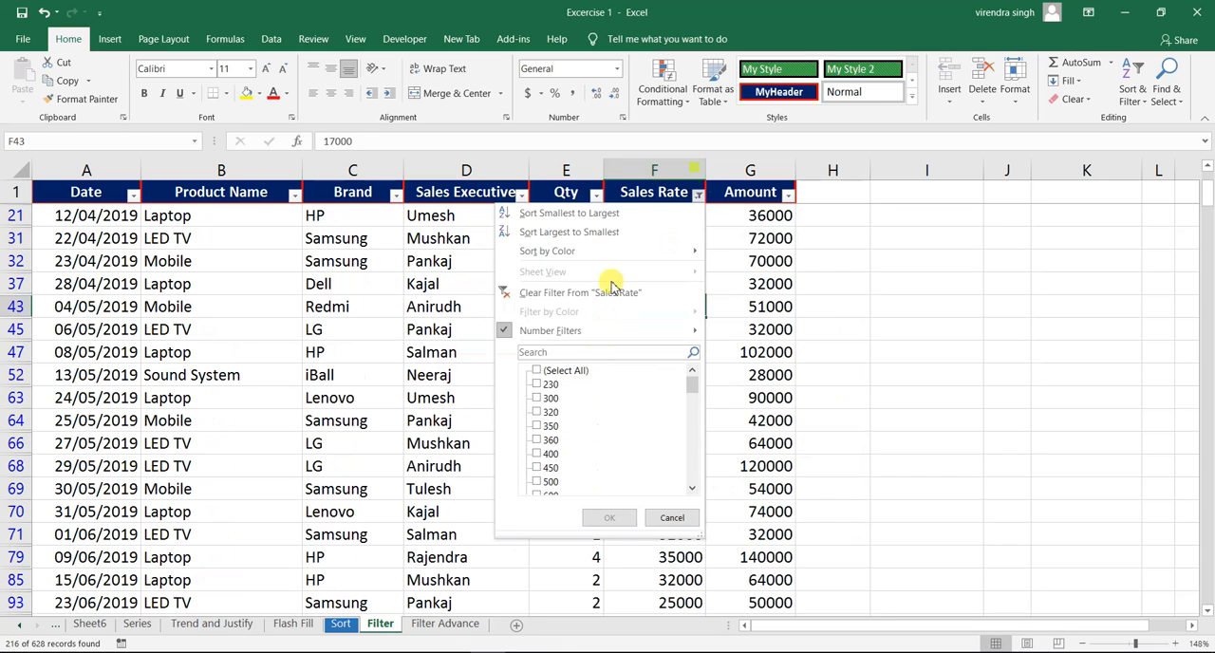
click(607, 294)
click(697, 194)
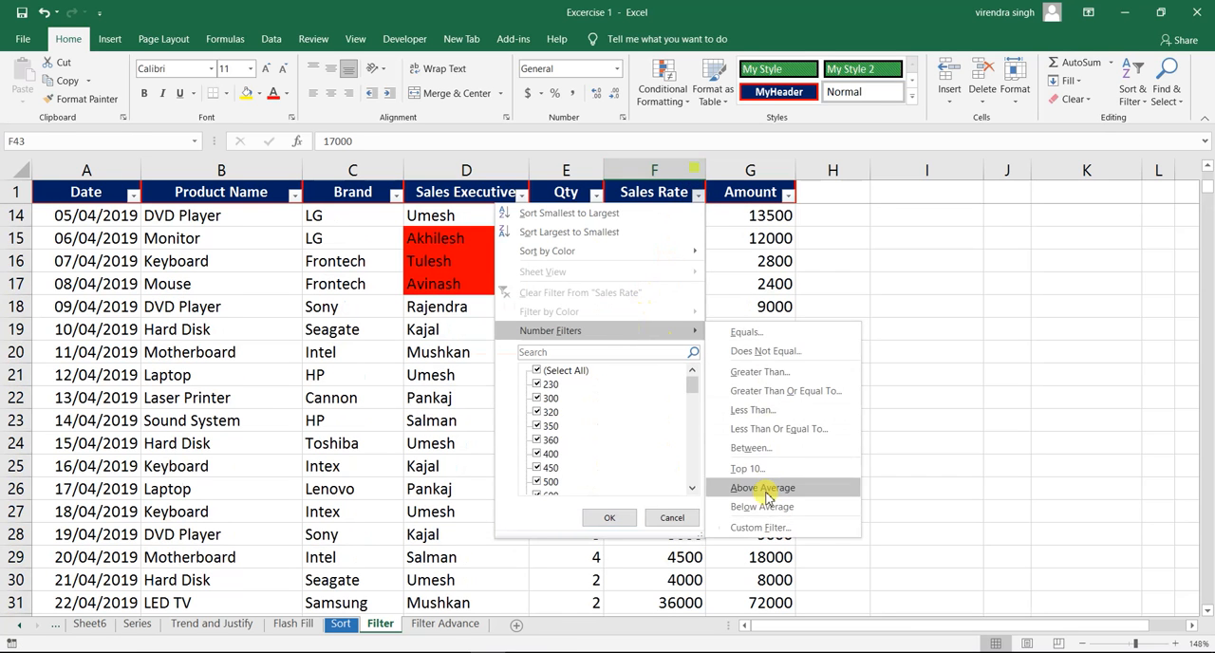
click(774, 507)
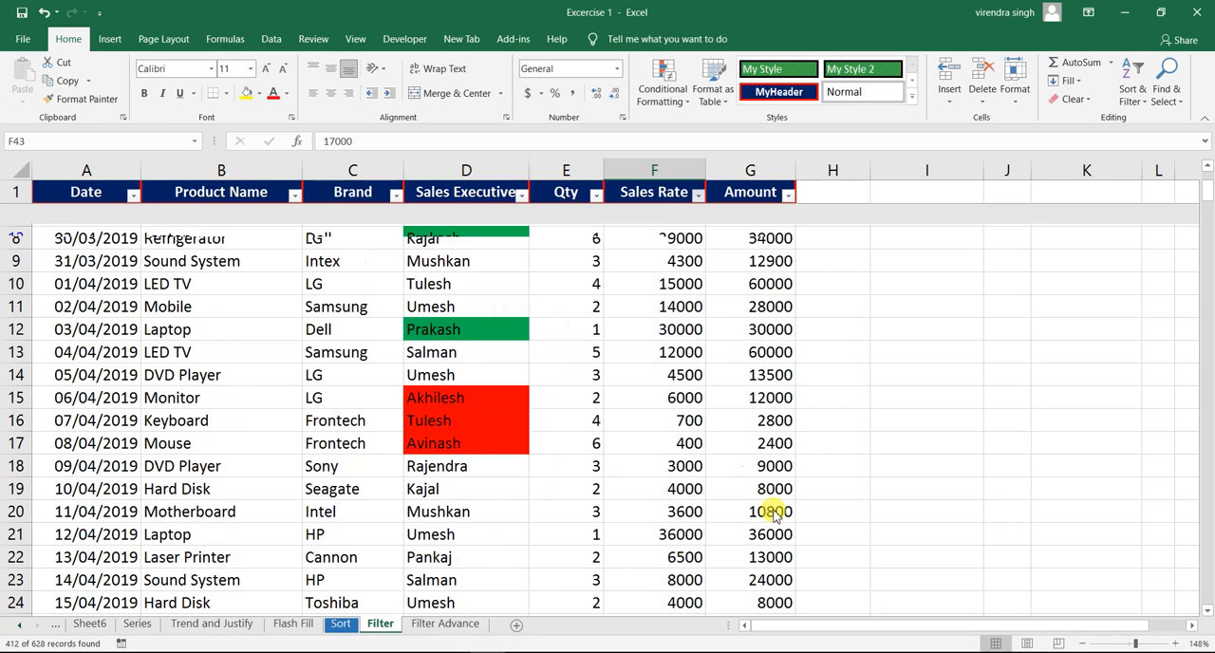
click(657, 256)
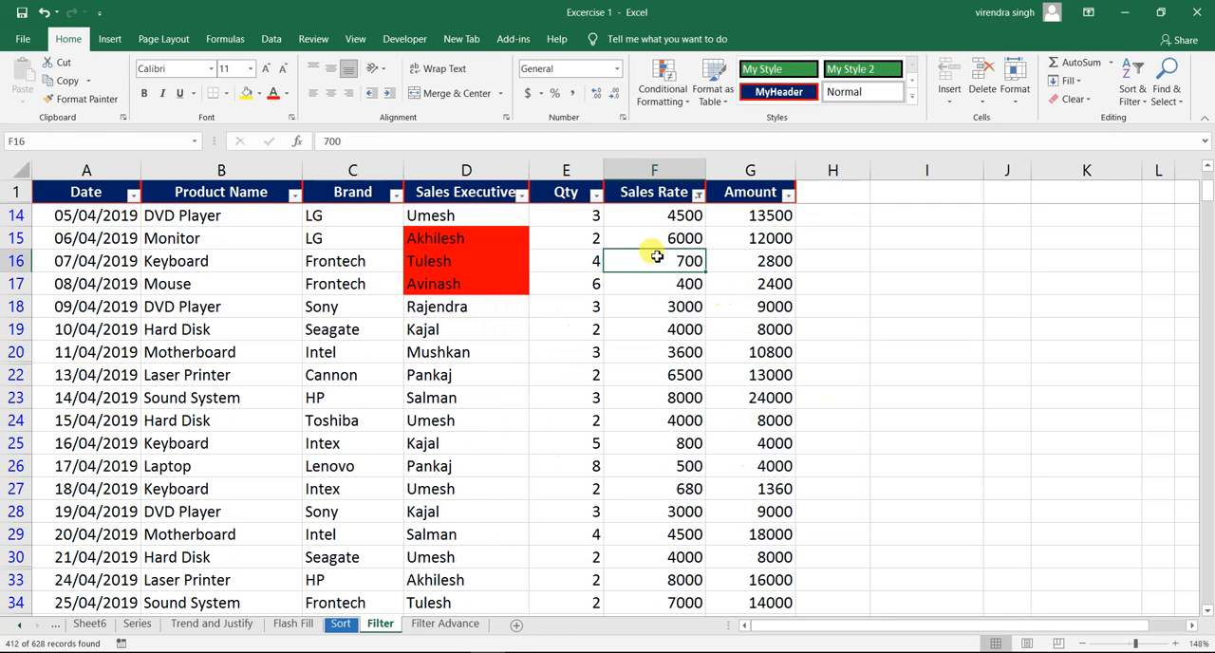
- Clear the below-average filter from the Sales Rate column, and view its Custom Filter settings without applying any condition
click(698, 195)
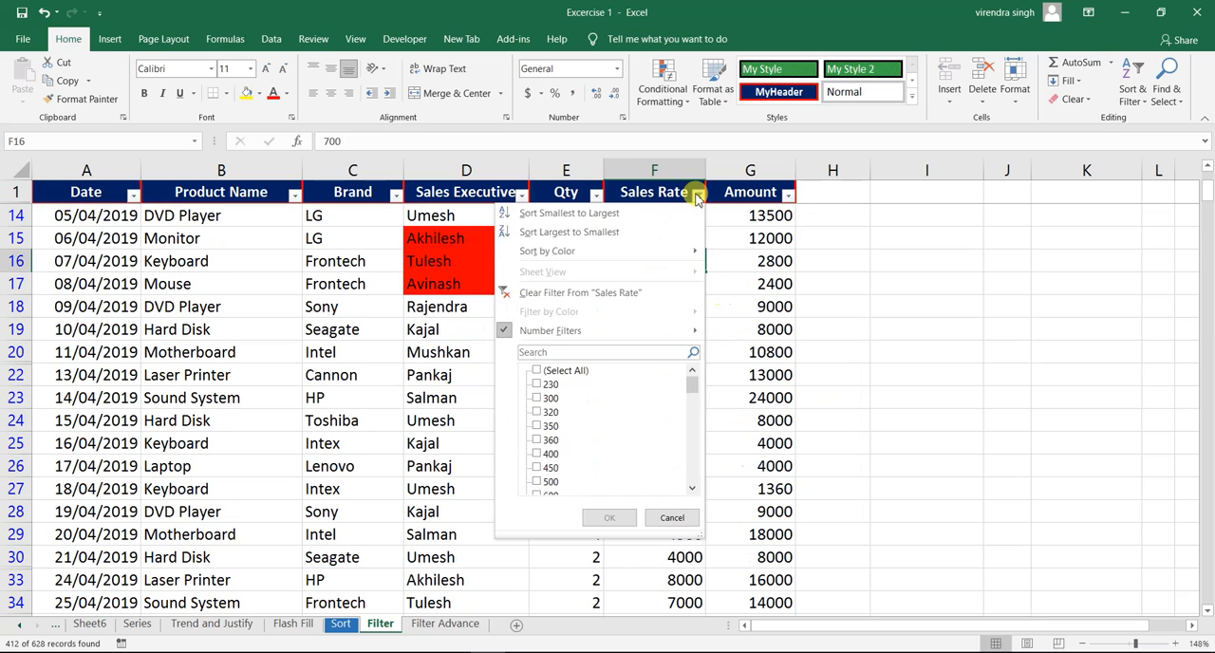
click(630, 292)
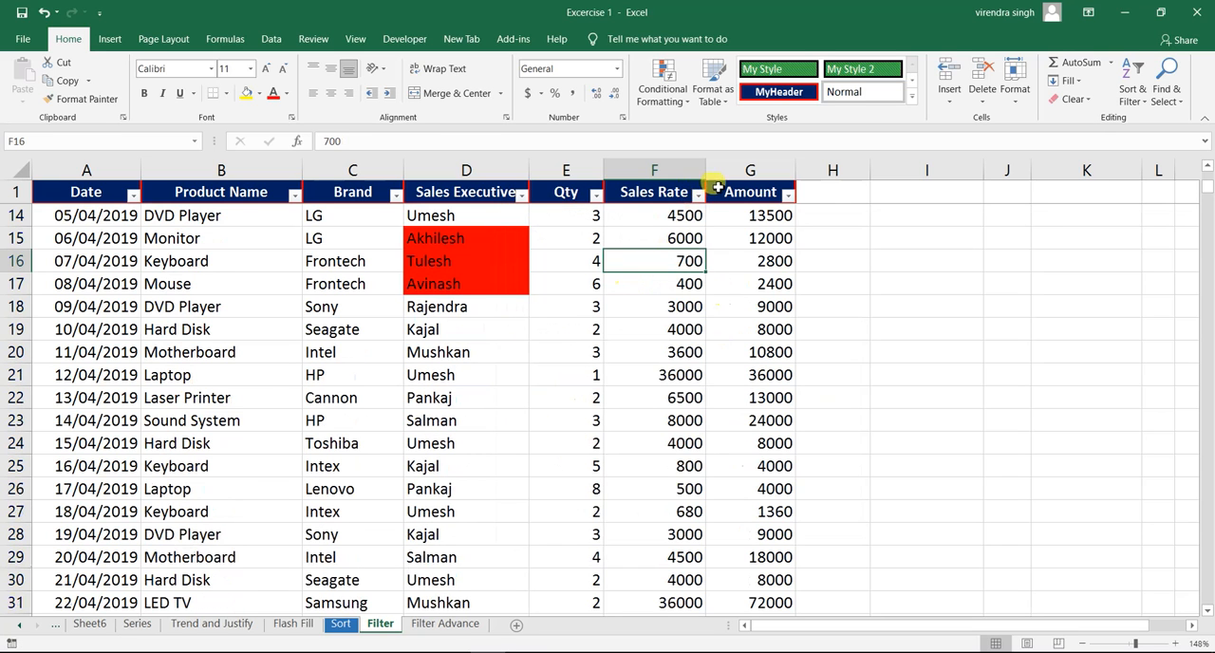
click(697, 195)
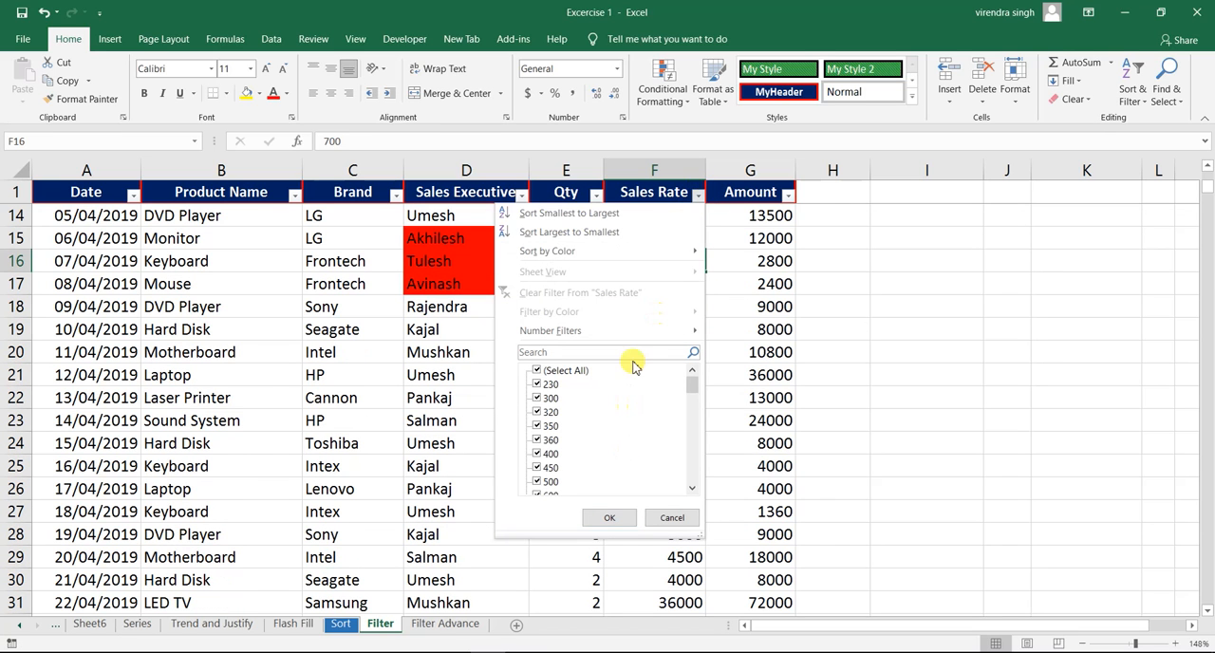
mouse_move(626, 328)
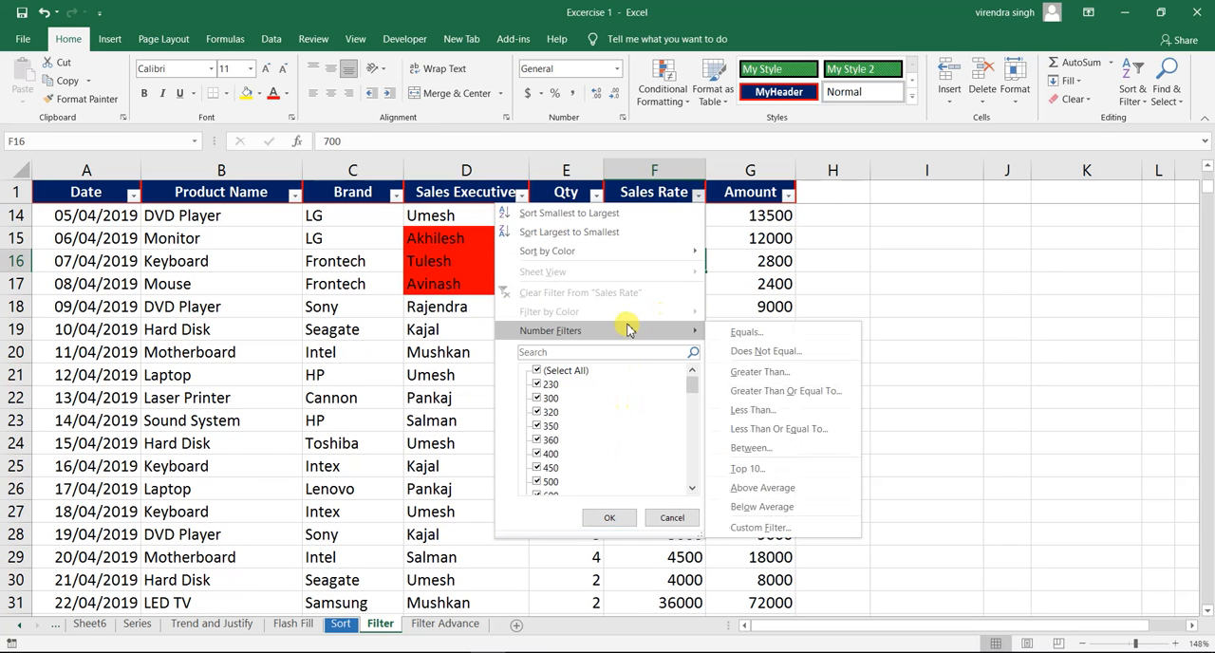
click(762, 528)
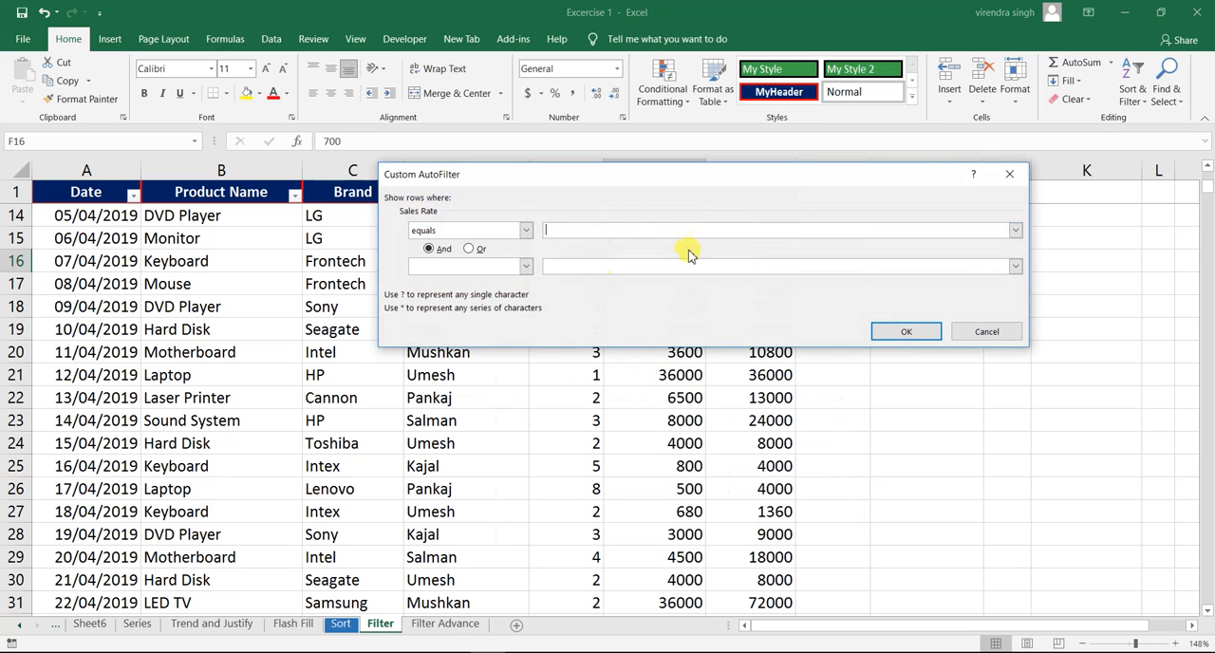
click(989, 332)
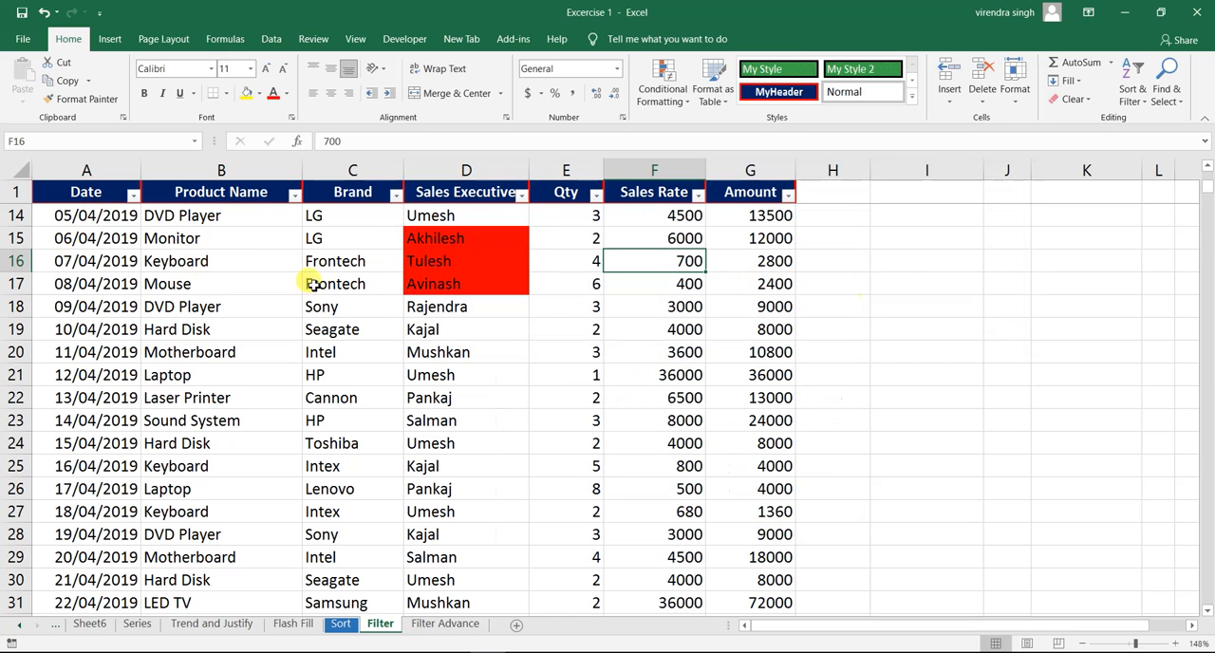
- Filter the Date column to show only 2019 by excluding the year 2020
click(99, 237)
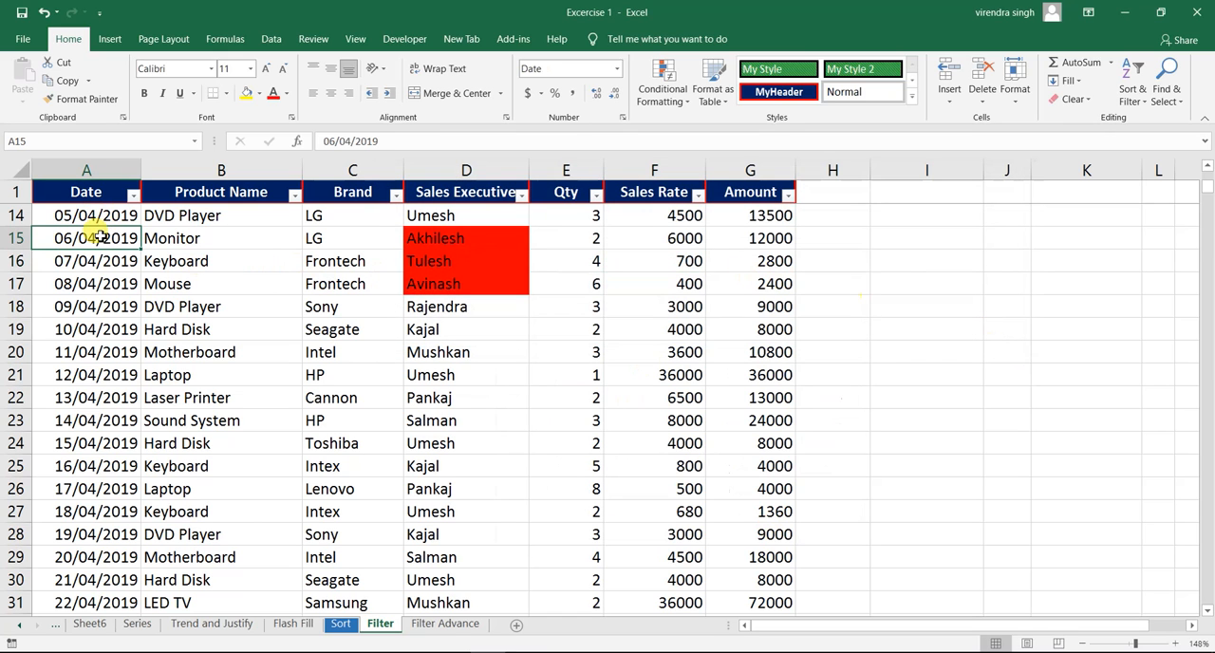
click(102, 216)
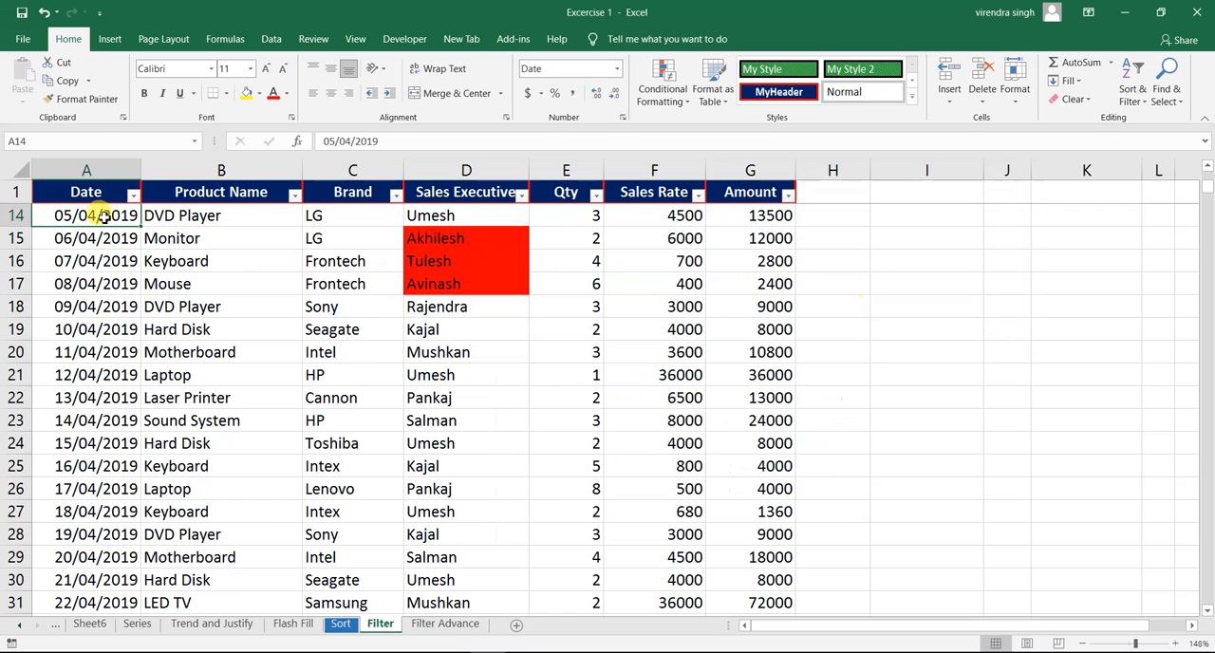
click(88, 280)
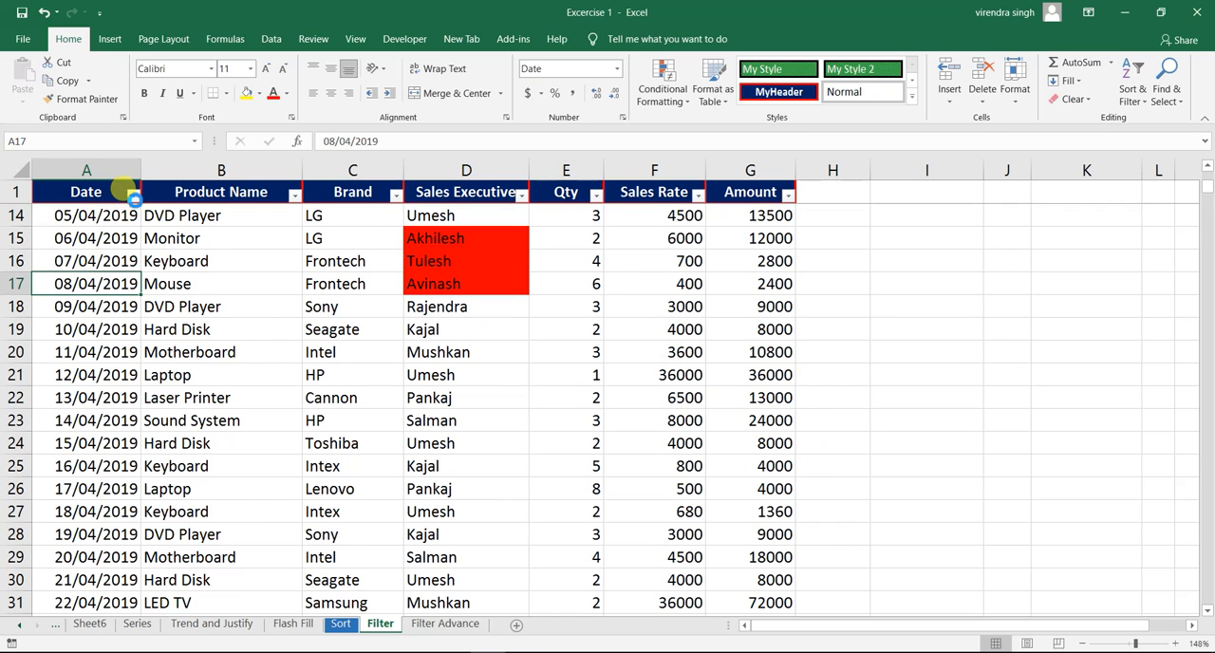
click(133, 195)
mouse_move(99, 327)
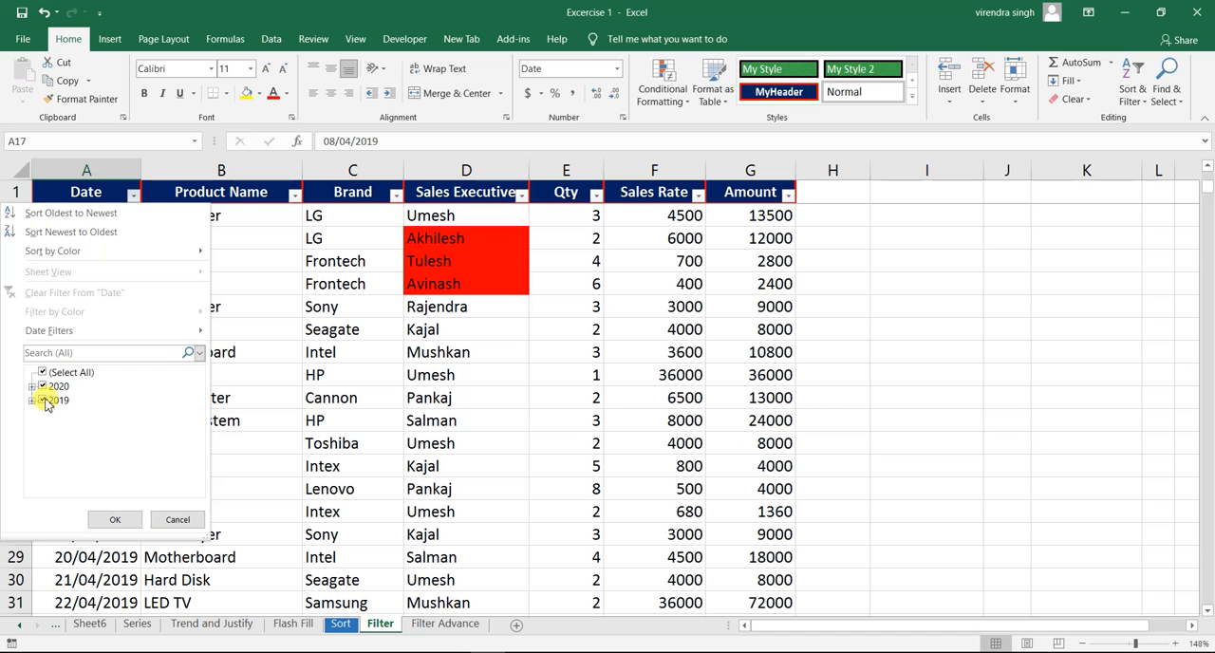
click(43, 386)
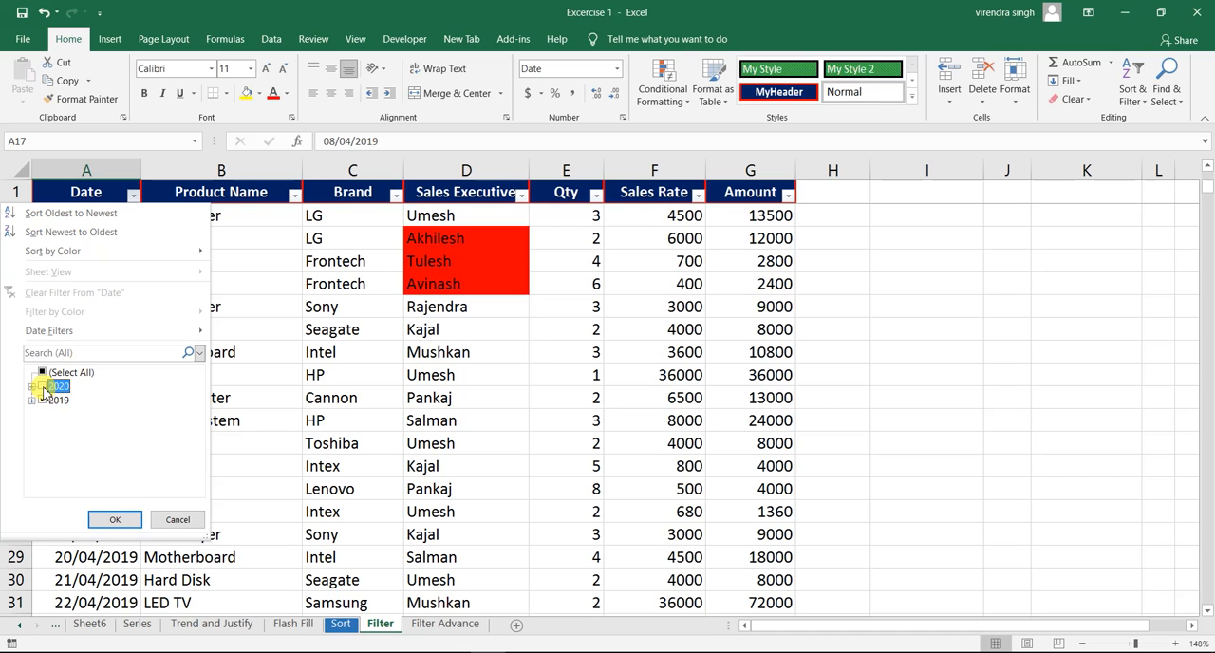
click(115, 518)
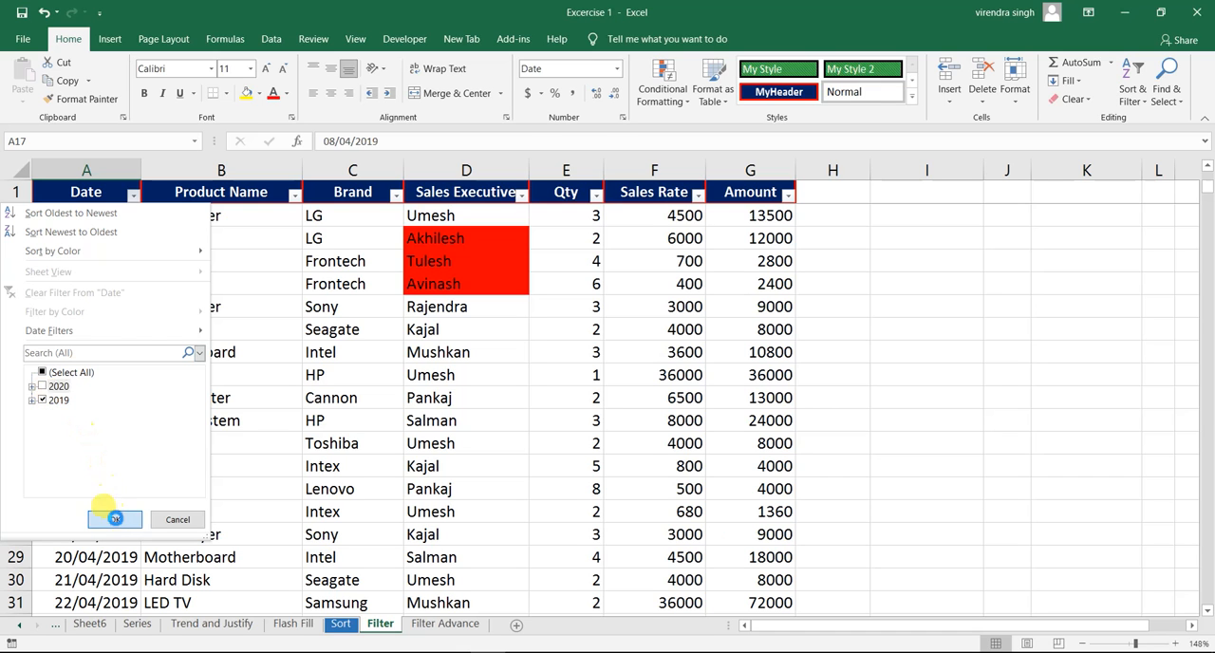
- Check the last and first dates in the filtered Date column, and return to the start of the table
click(129, 241)
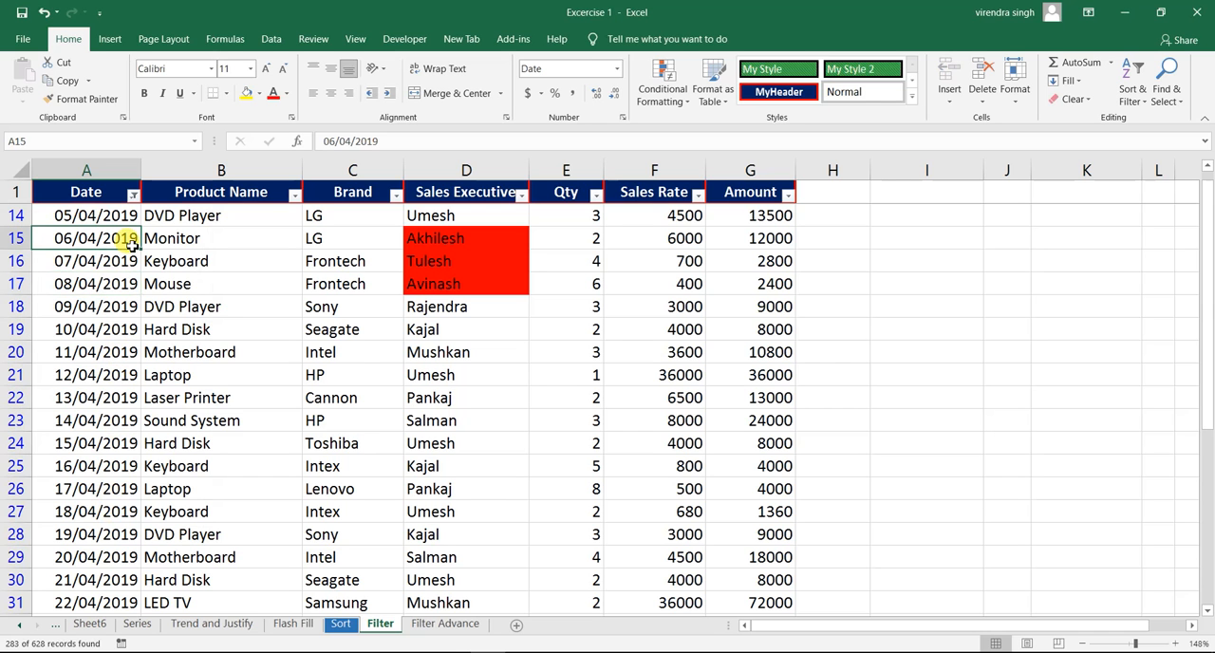
key(ctrl+Down)
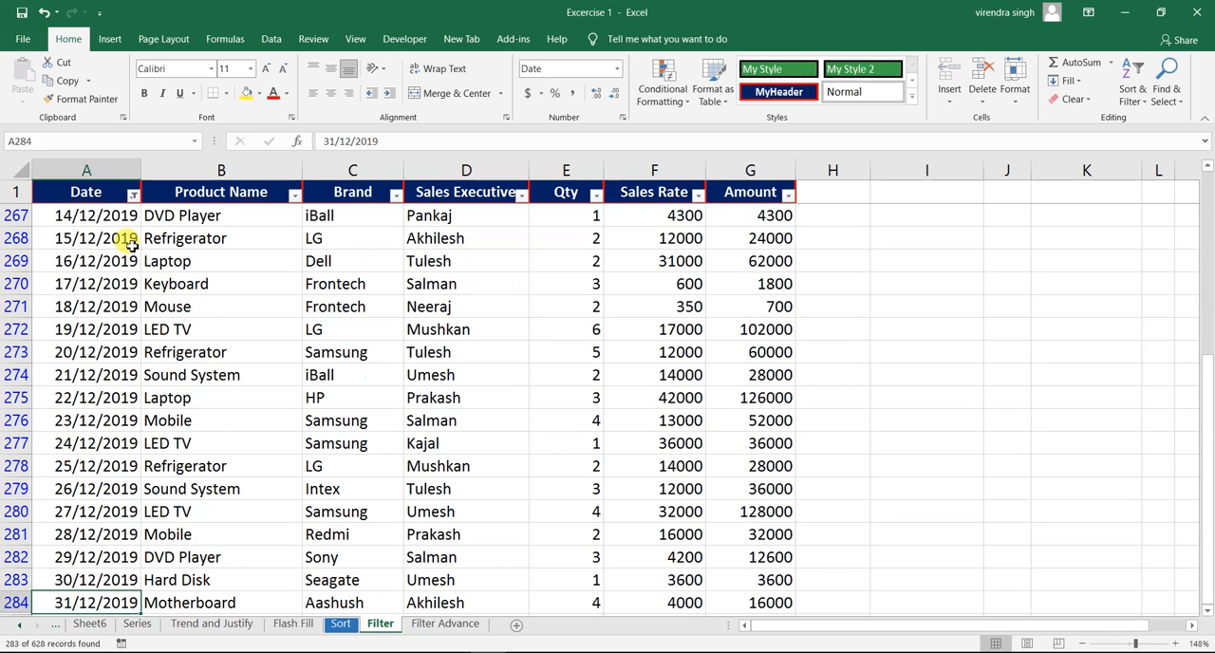
key(ctrl+Up)
click(131, 243)
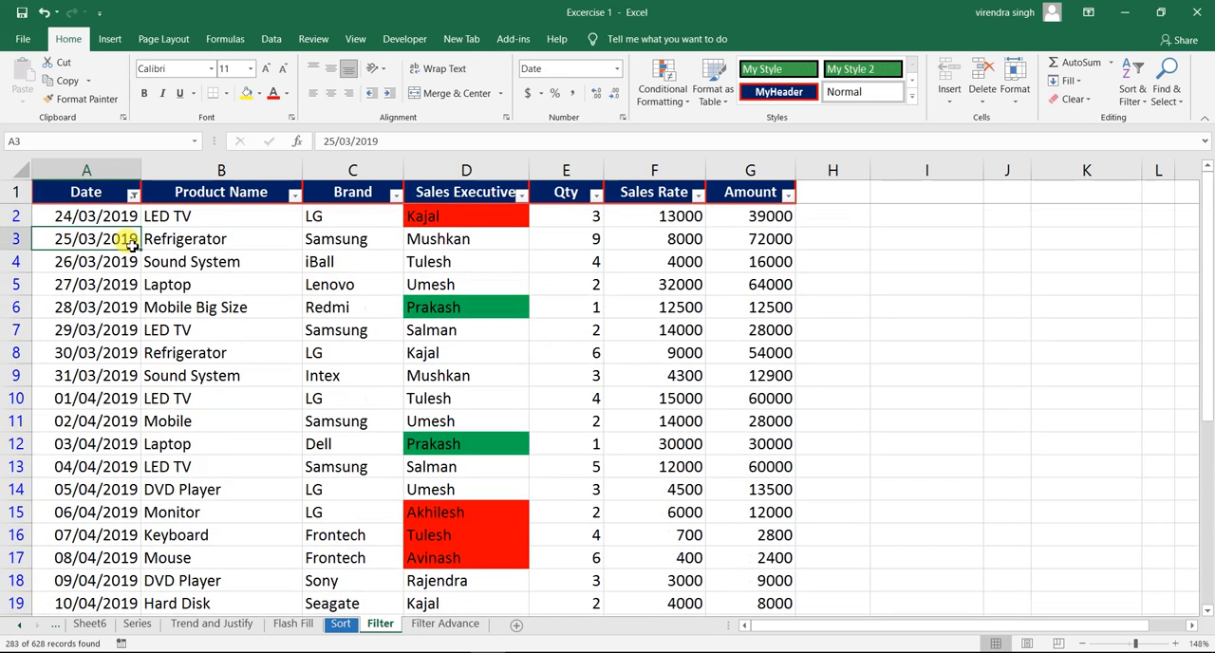
- Change the Date filter to show only 2020 instead of 2019, and check a few of the filtered dates
click(133, 195)
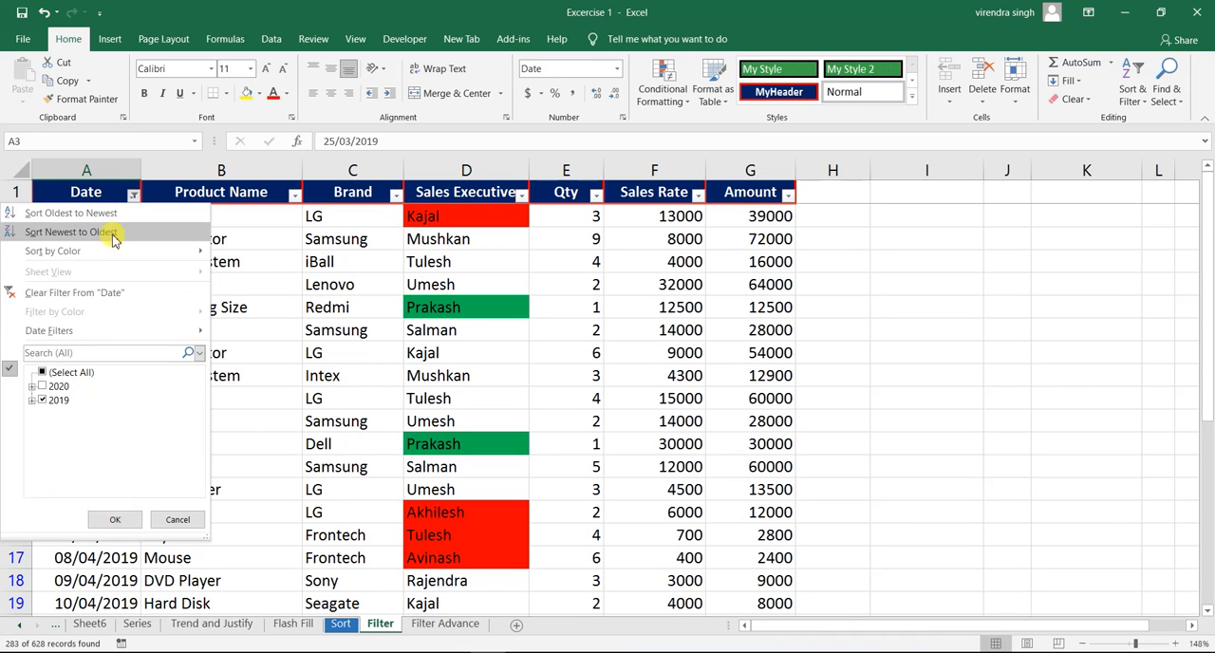
click(42, 387)
click(42, 400)
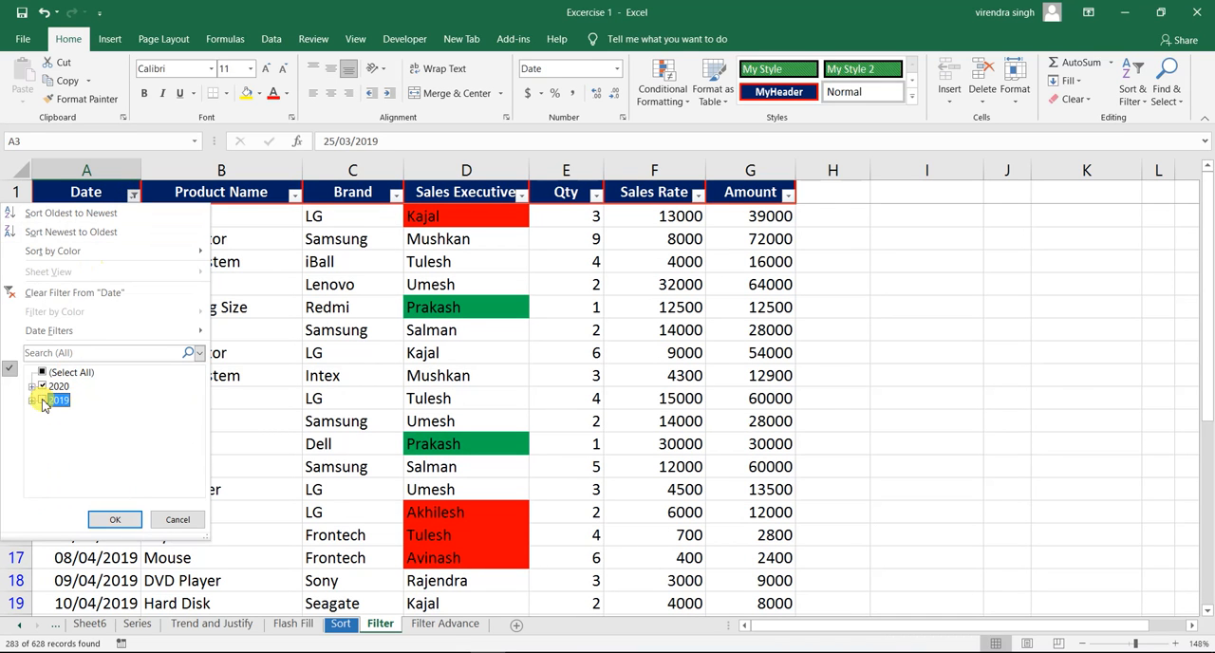
click(113, 518)
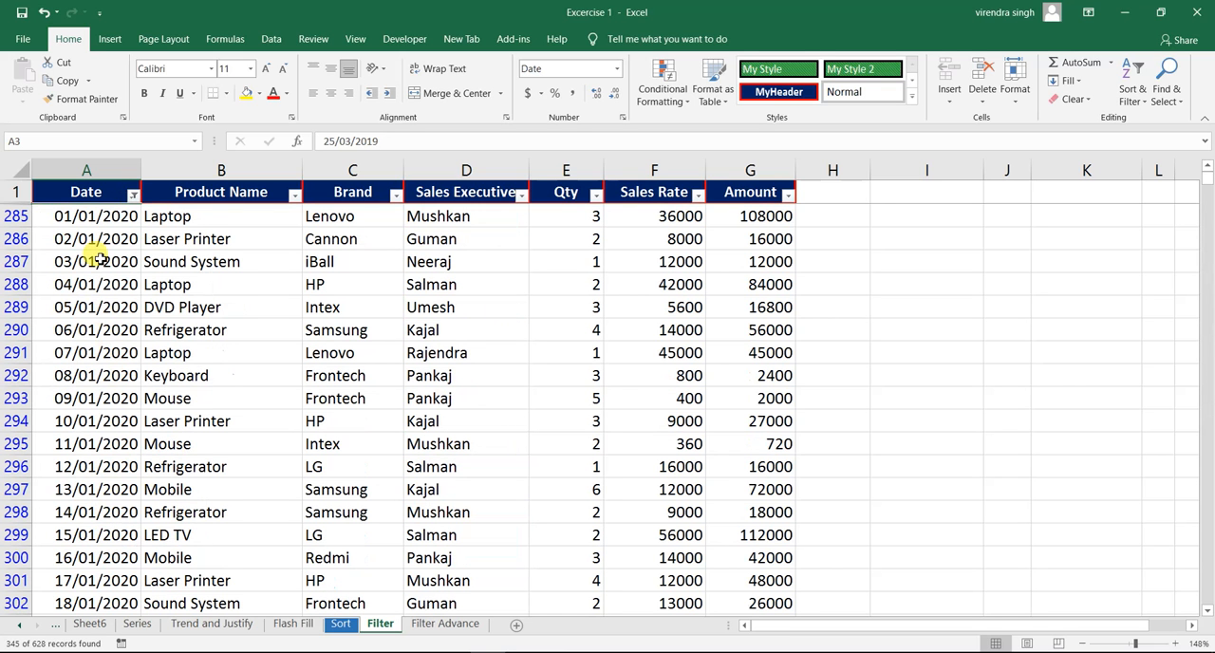
click(99, 258)
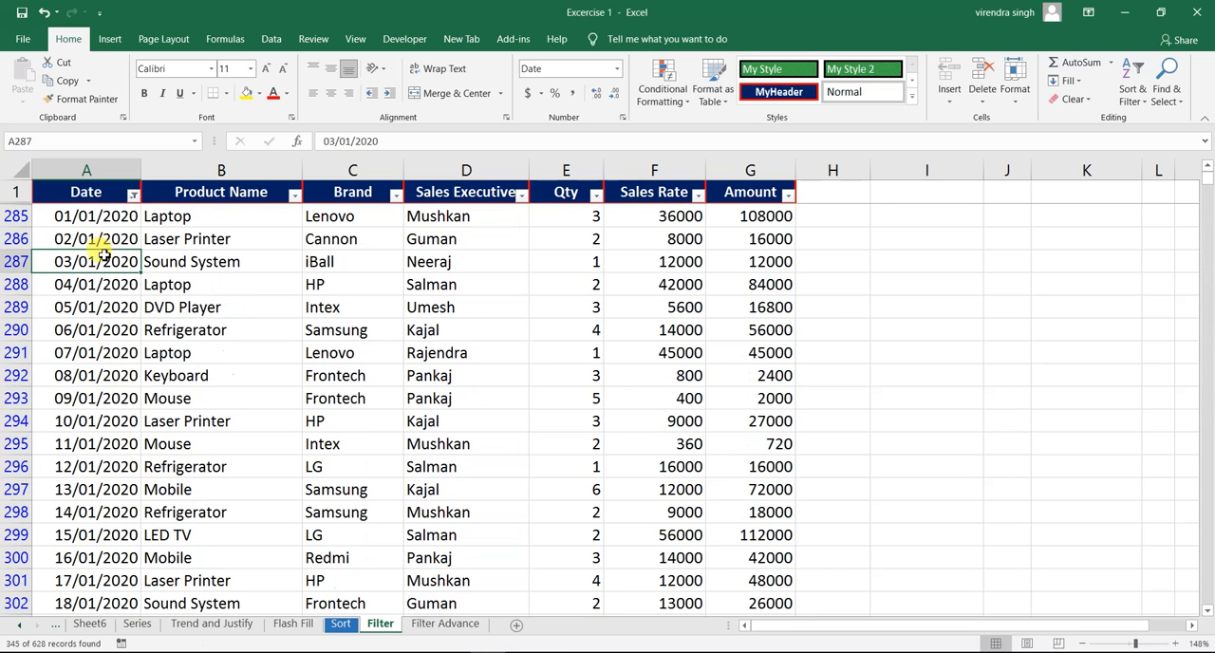
click(98, 305)
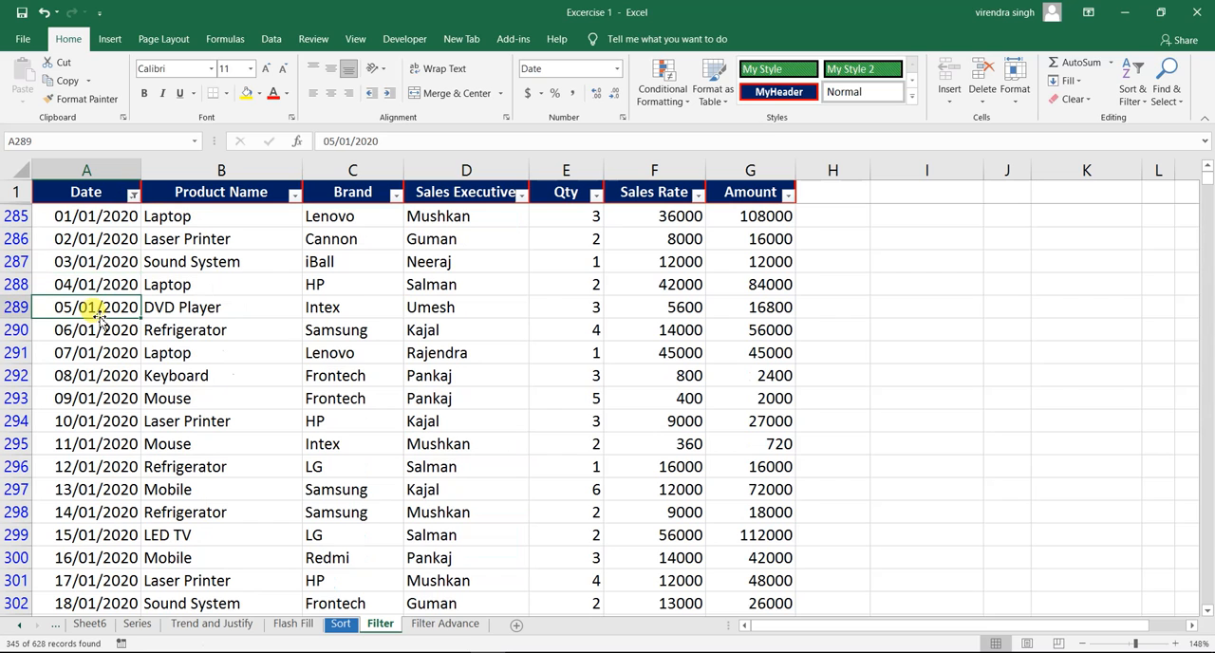
- Narrow the Date filter to only the months January and March of 2020
click(133, 196)
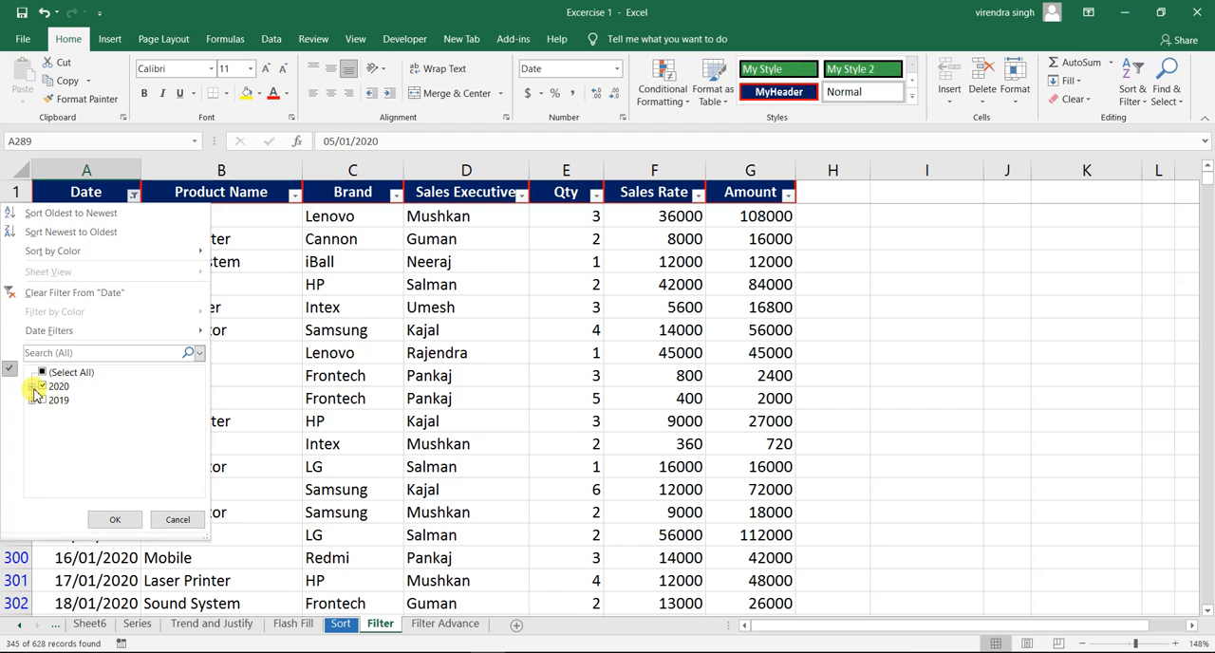
click(33, 387)
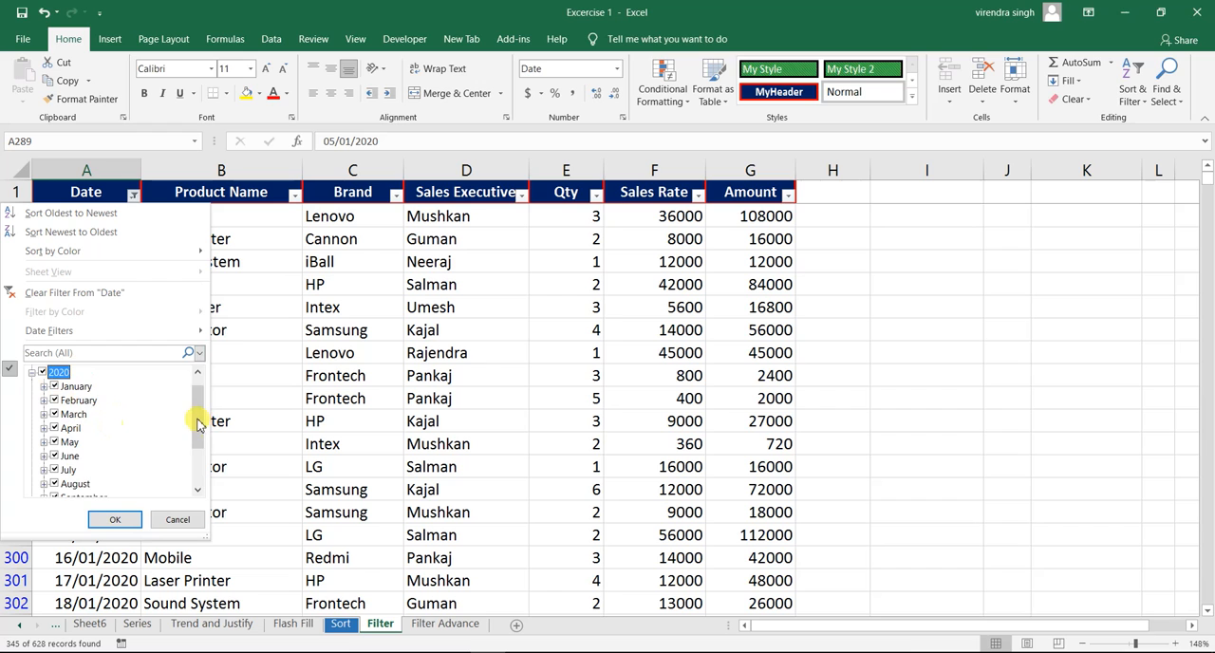
mouse_move(197, 423)
mouse_down()
mouse_move(197, 449)
mouse_move(196, 414)
mouse_up()
click(42, 374)
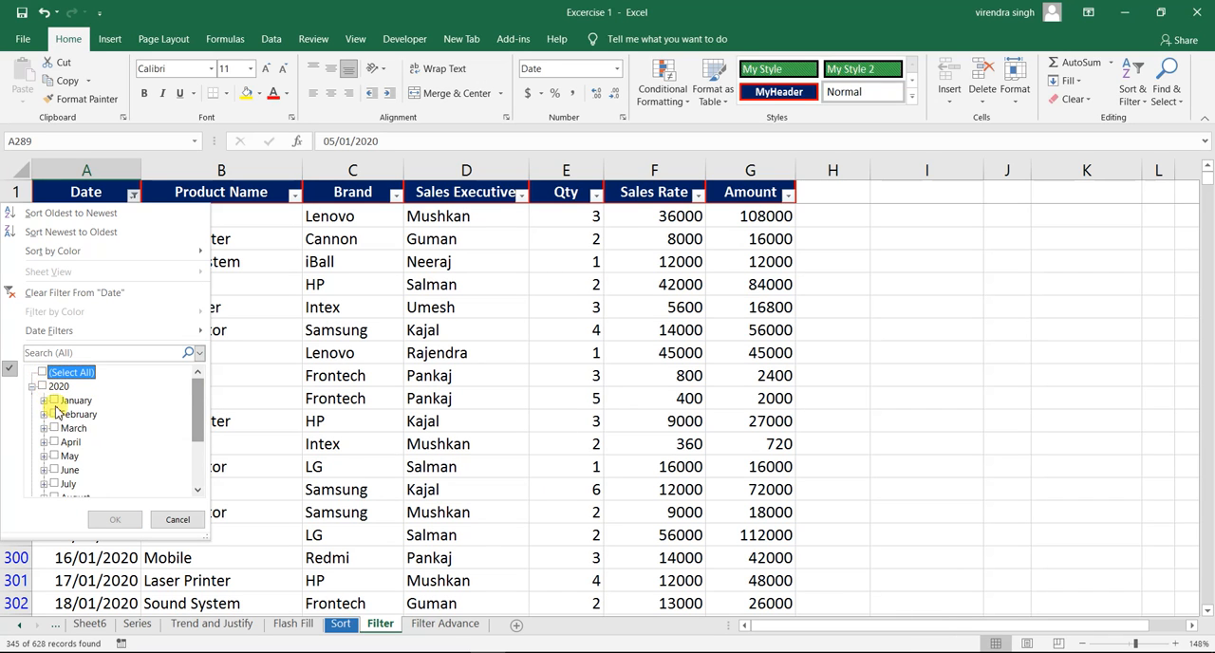
click(55, 400)
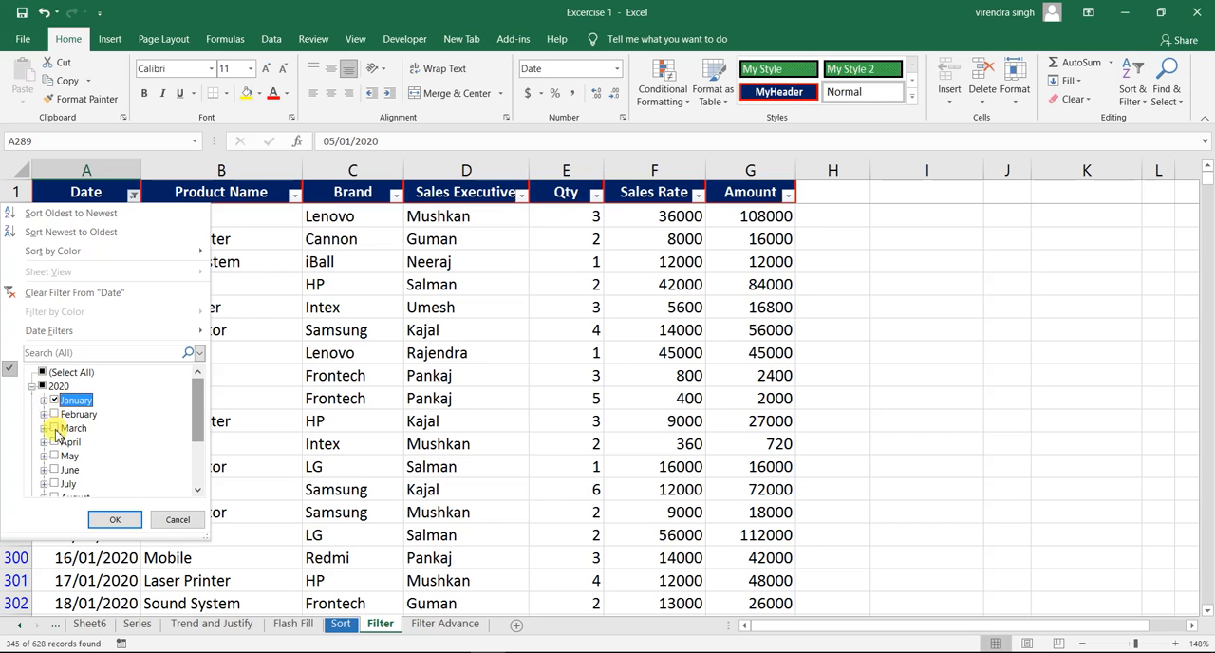
click(53, 429)
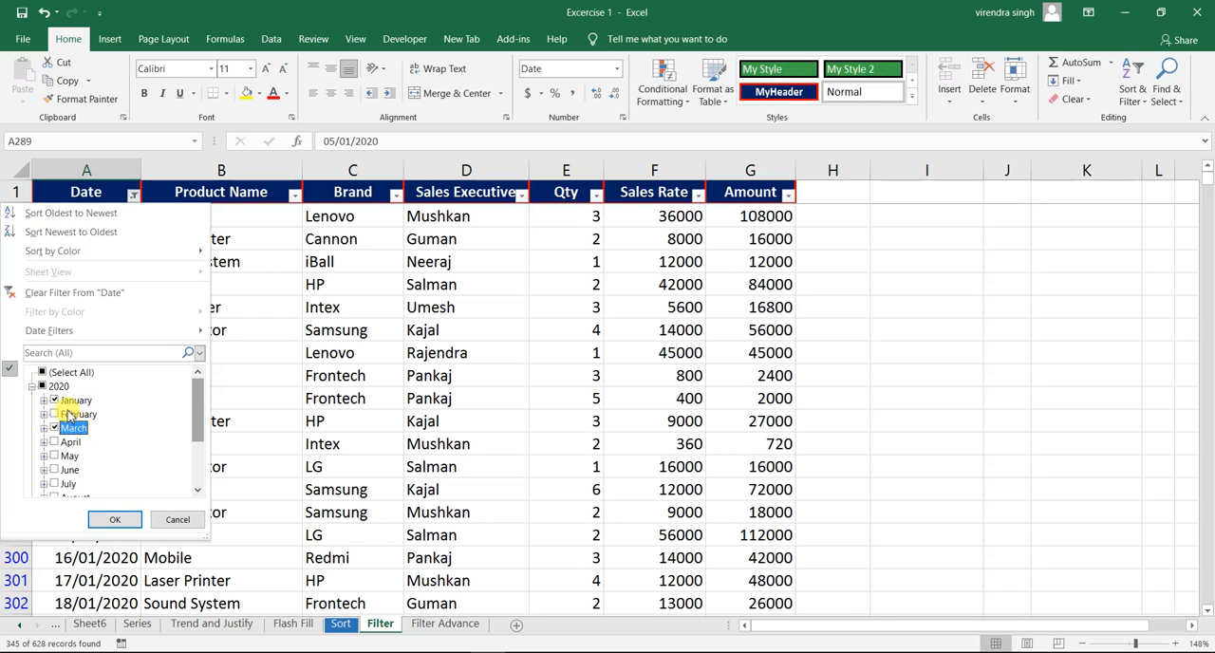
click(109, 520)
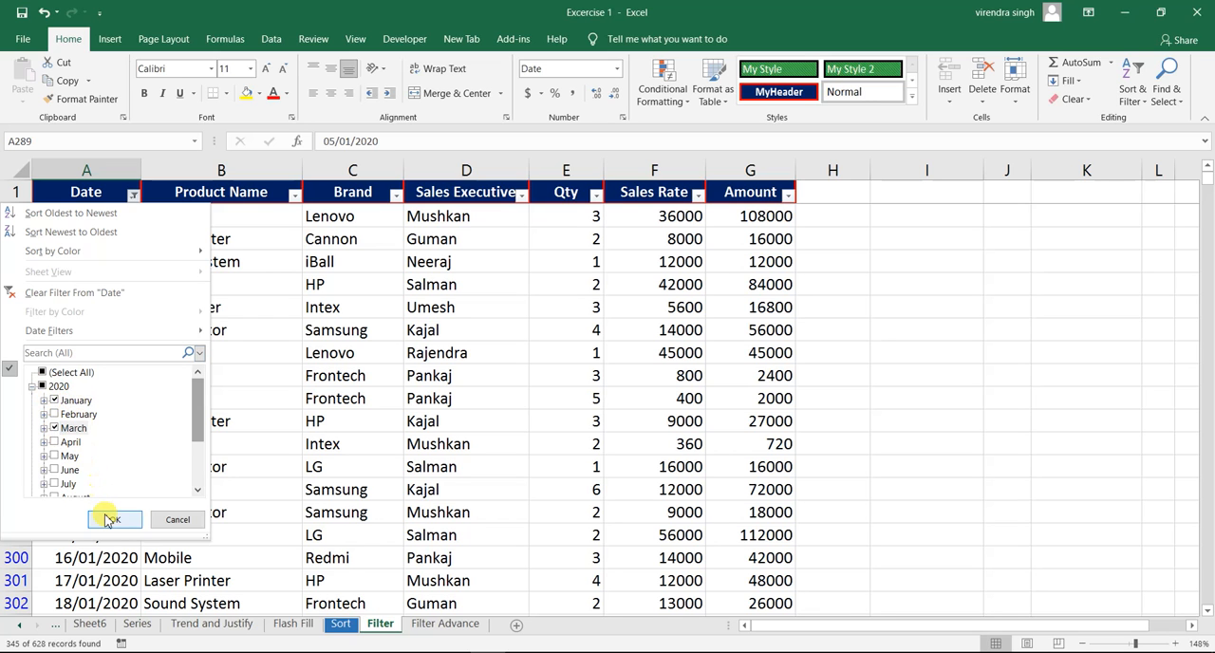
click(109, 520)
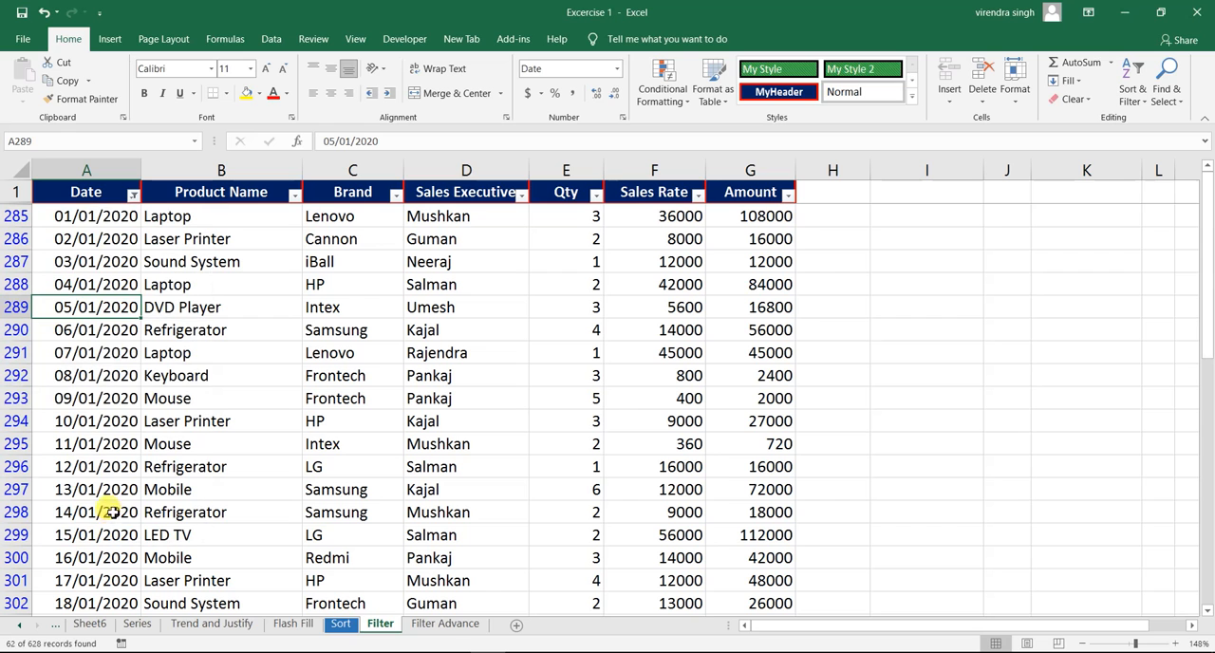
- Examine the filtered Date column from its January 2020 dates to the end of March 2020, and return to the first filtered dates
click(87, 216)
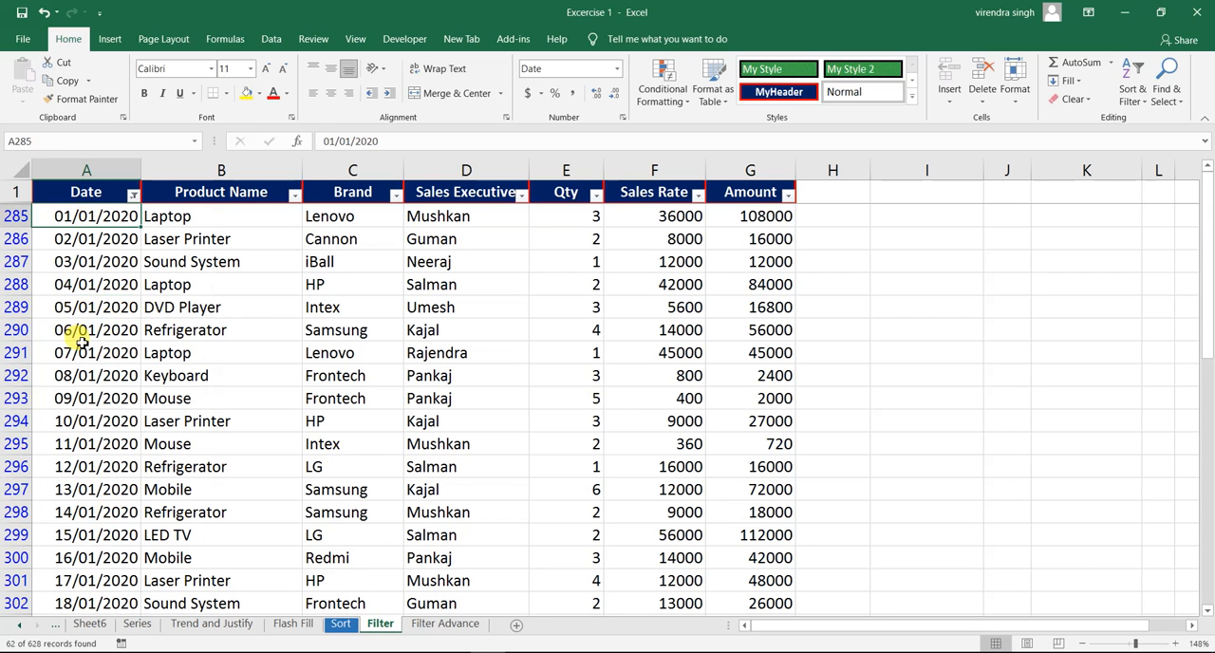
click(98, 503)
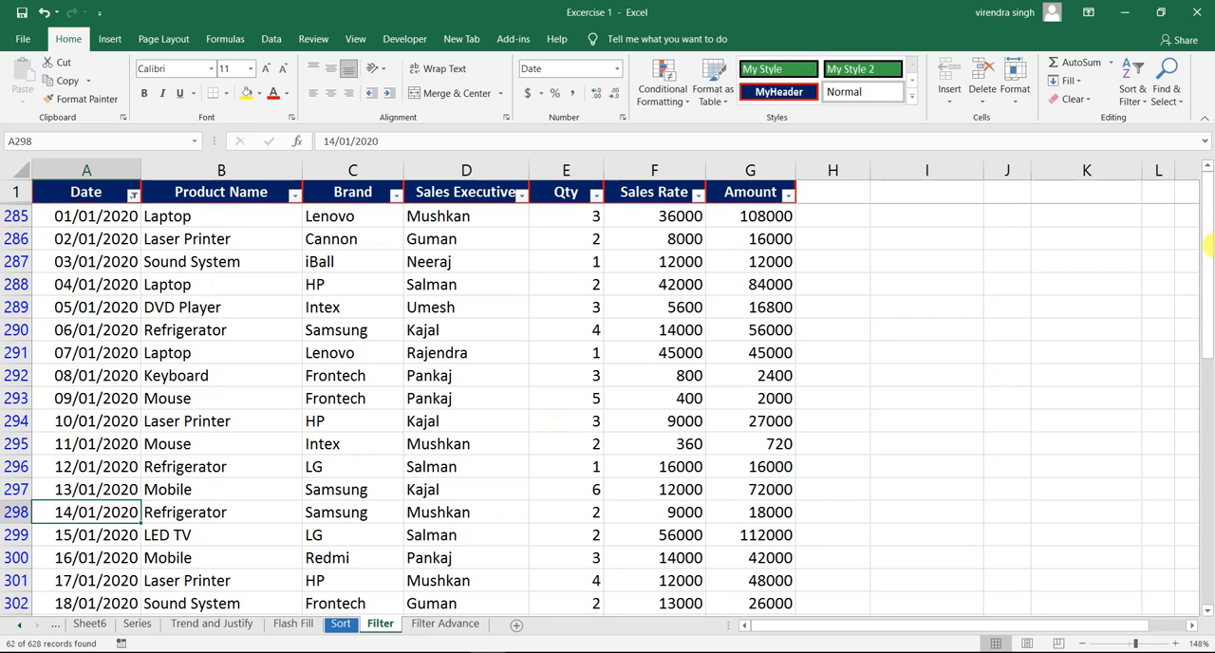
drag(1208, 235, 1201, 403)
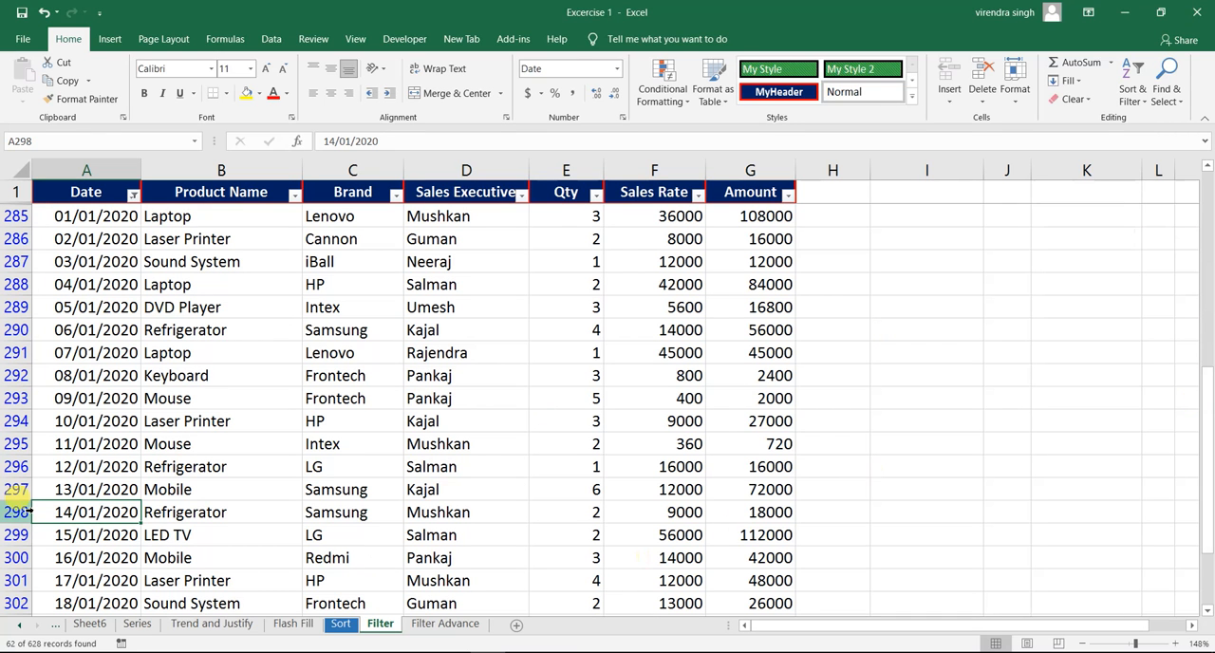
click(101, 395)
key(ctrl+Down)
key(Up)
key(Up)
key(Up)
key(Up)
key(Up)
key(Up)
key(Up)
key(Up)
key(Up)
key(Up)
key(Up)
key(Up)
key(Up)
key(Up)
key(Up)
key(Up)
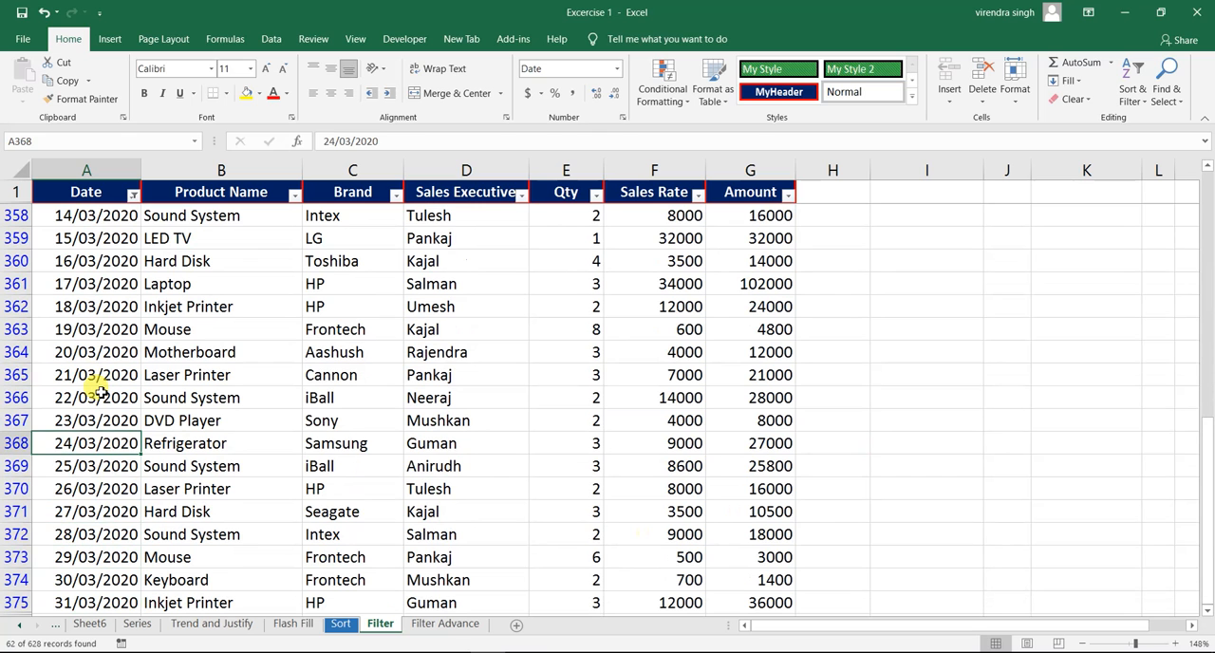
key(ctrl+Up)
key(Down)
key(Down)
key(Down)
key(Down)
key(Down)
key(Down)
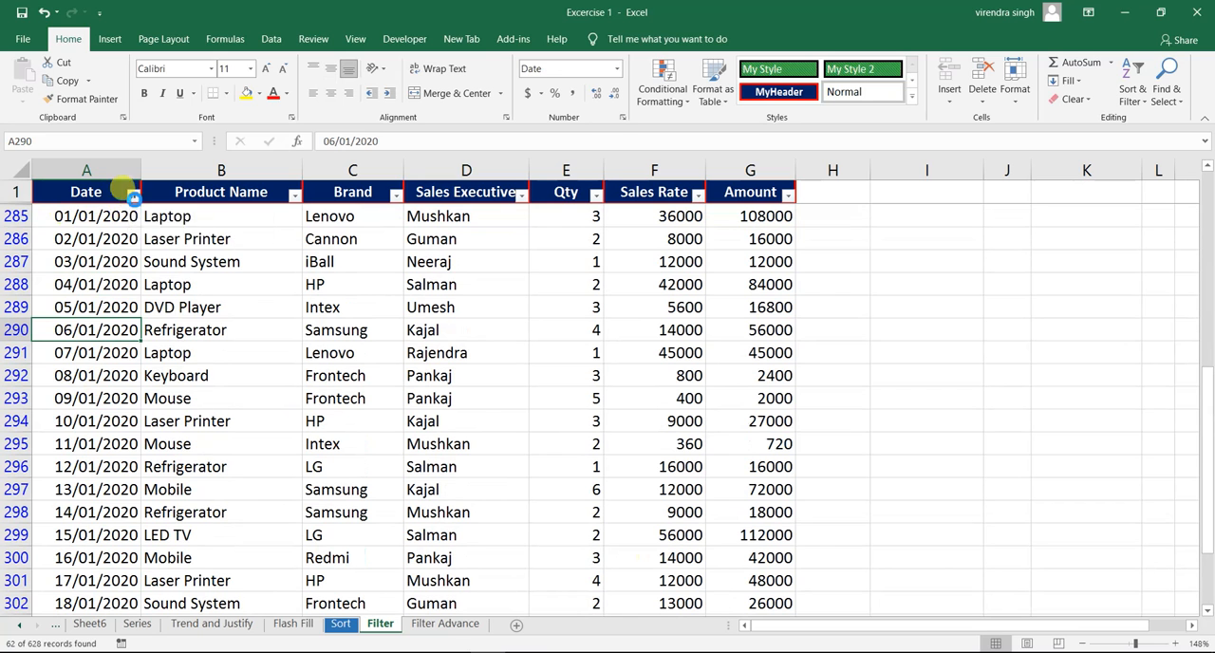
- Clear the month filter from the Date column and filter it for dates equal to 06/01/2020
click(134, 195)
click(90, 294)
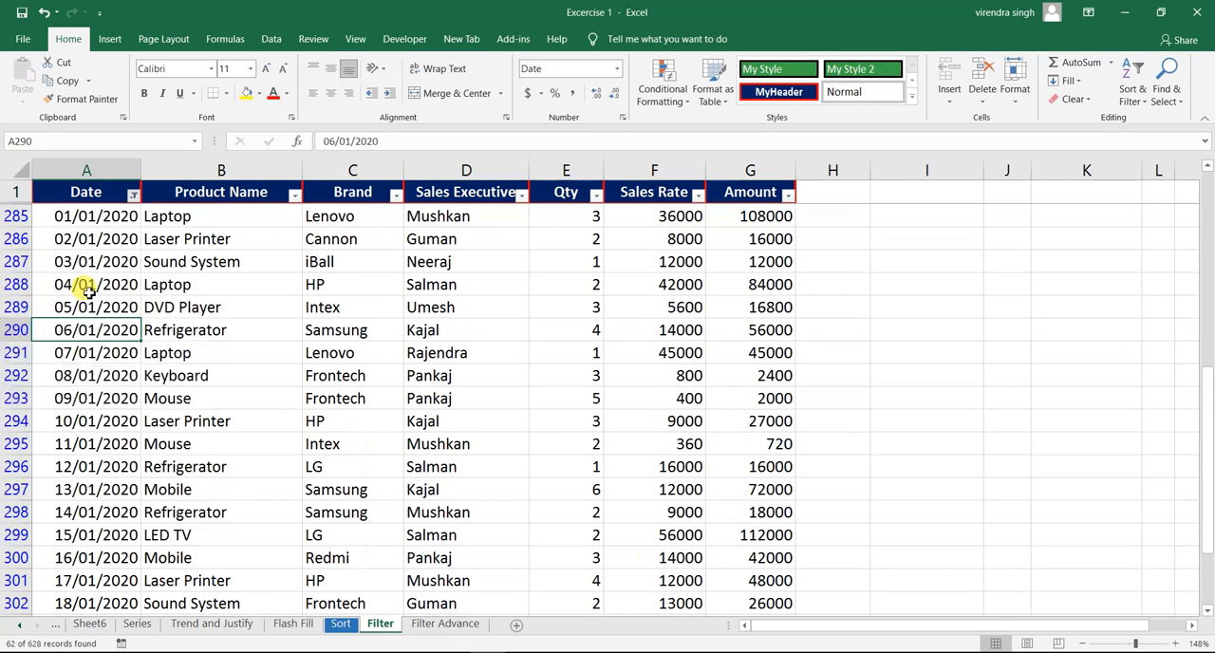
click(133, 195)
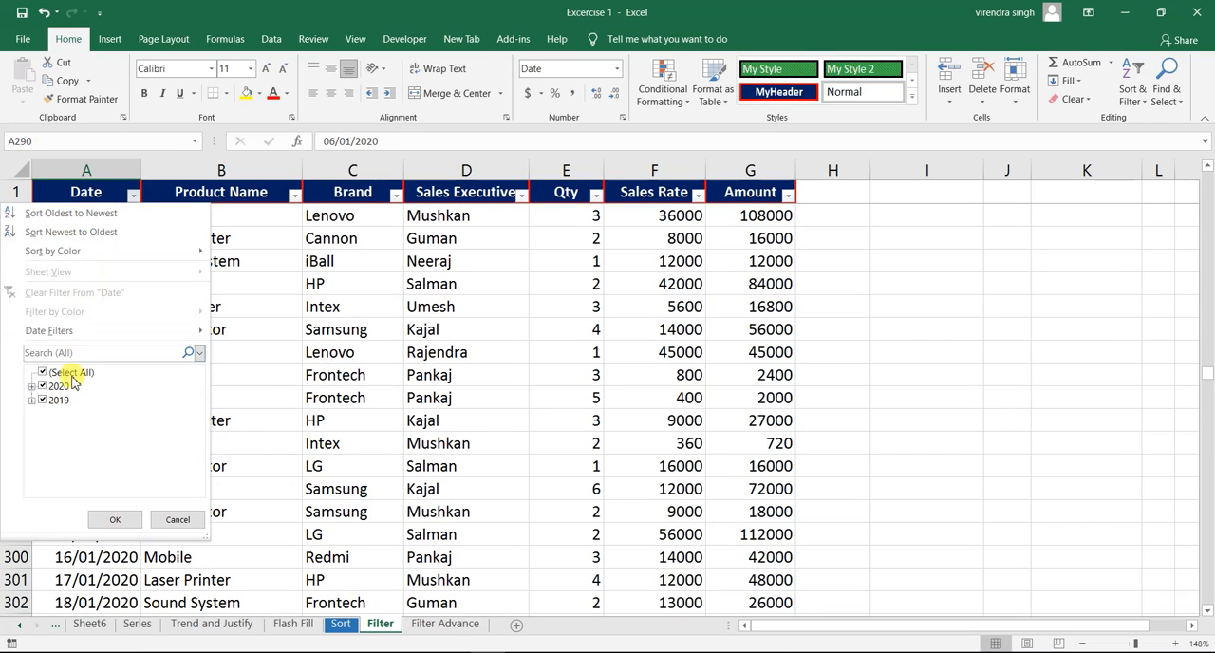
mouse_move(107, 329)
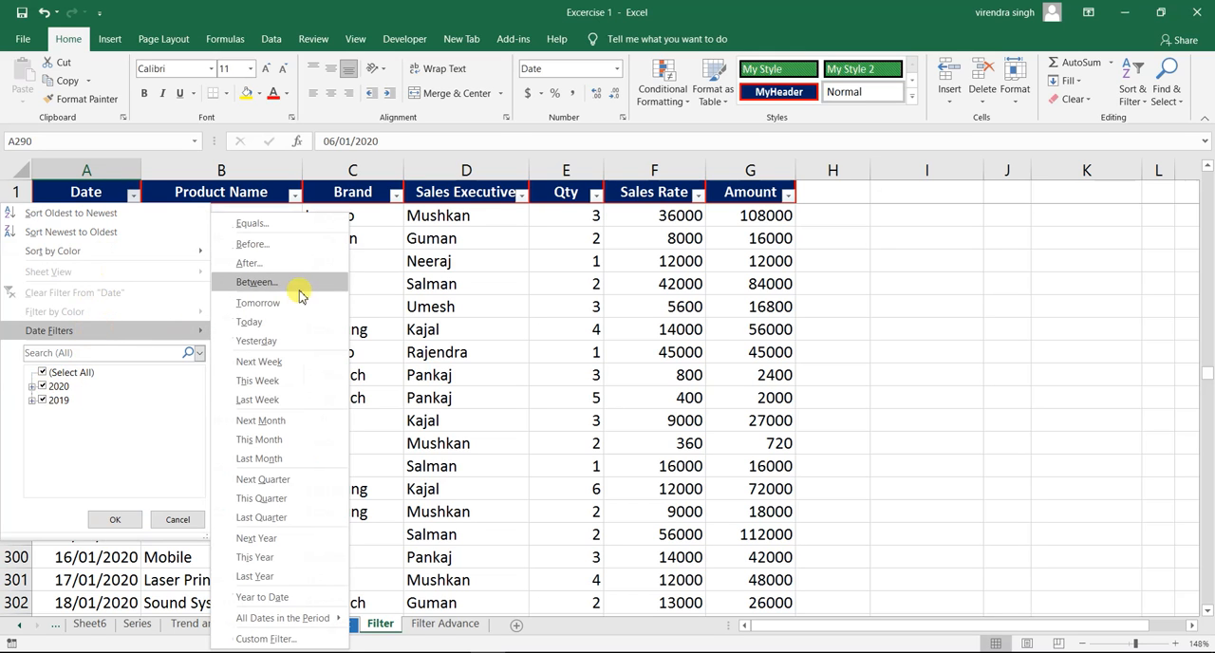
click(271, 227)
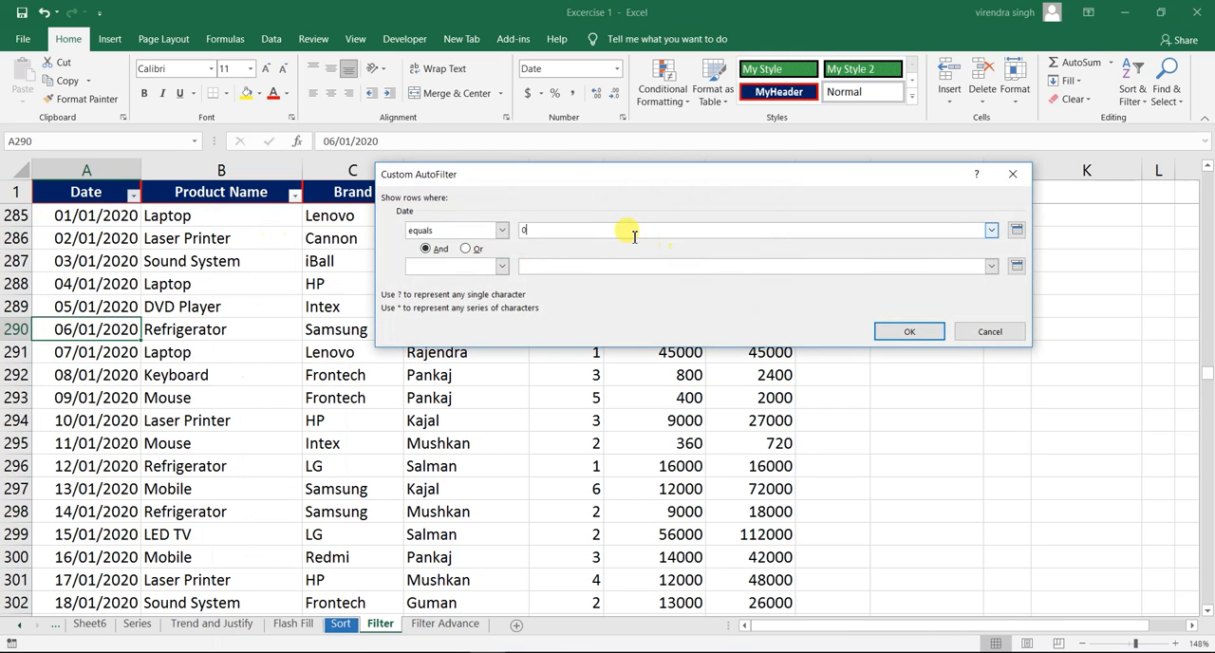
text(06/01/2020)
click(909, 331)
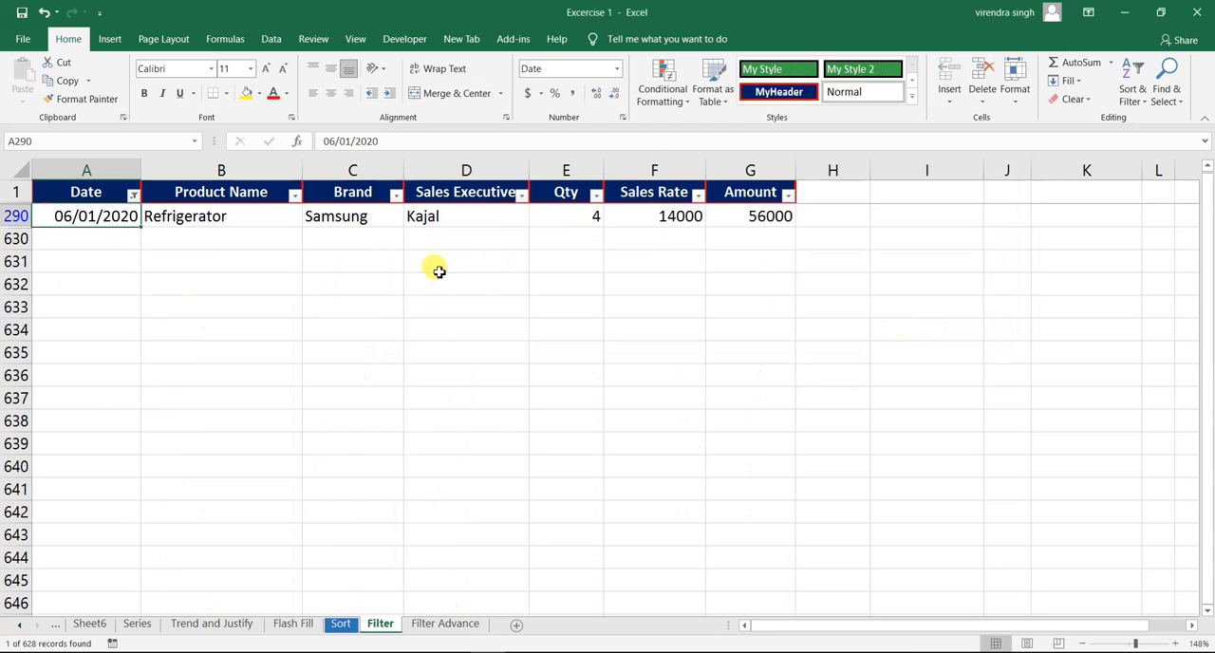
- Replace the Date filter with one for dates before 17/01/2020, and check the filtered January dates down to the last record
click(133, 194)
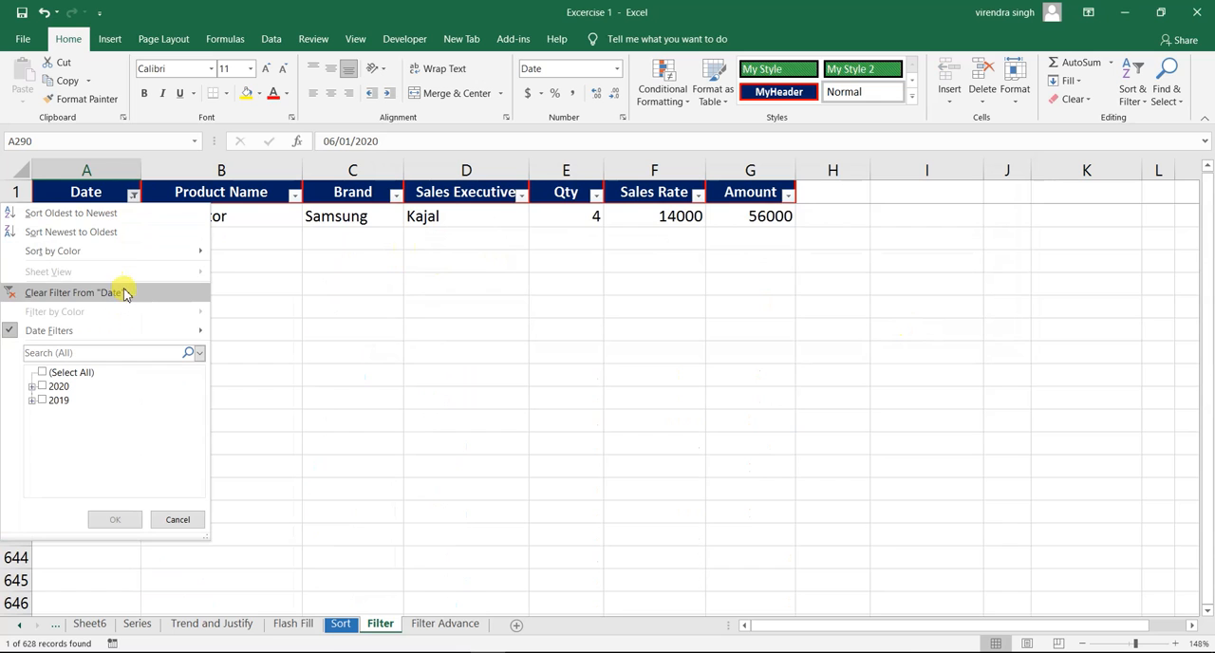
click(121, 289)
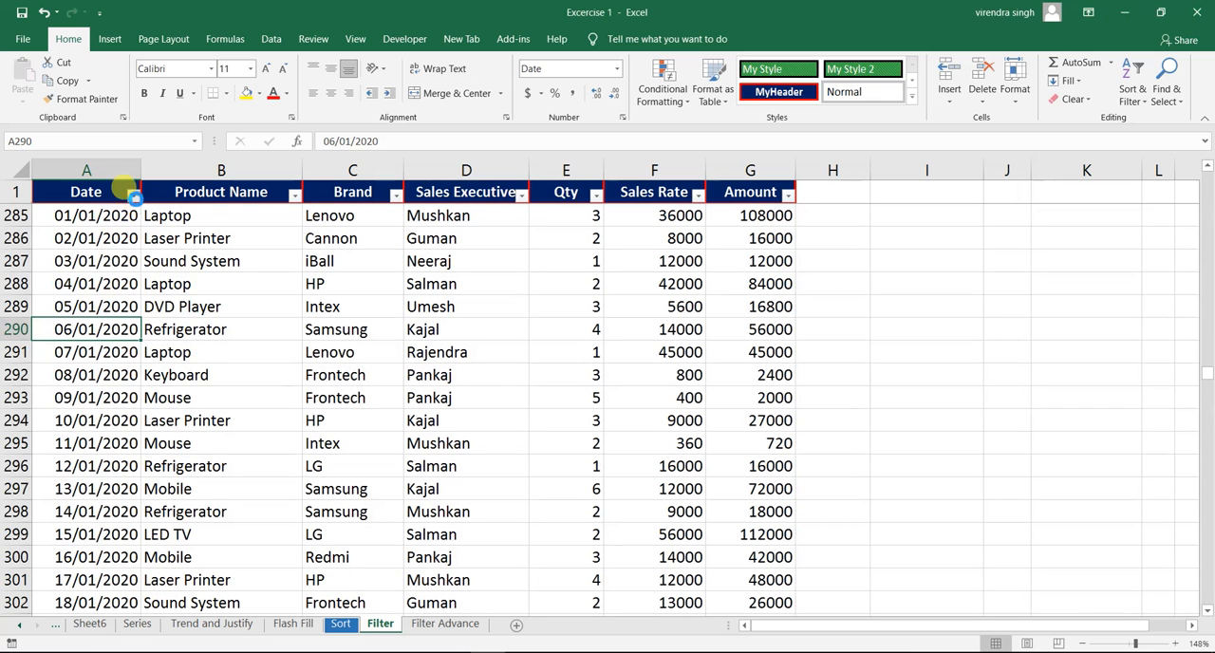
click(132, 194)
mouse_move(109, 328)
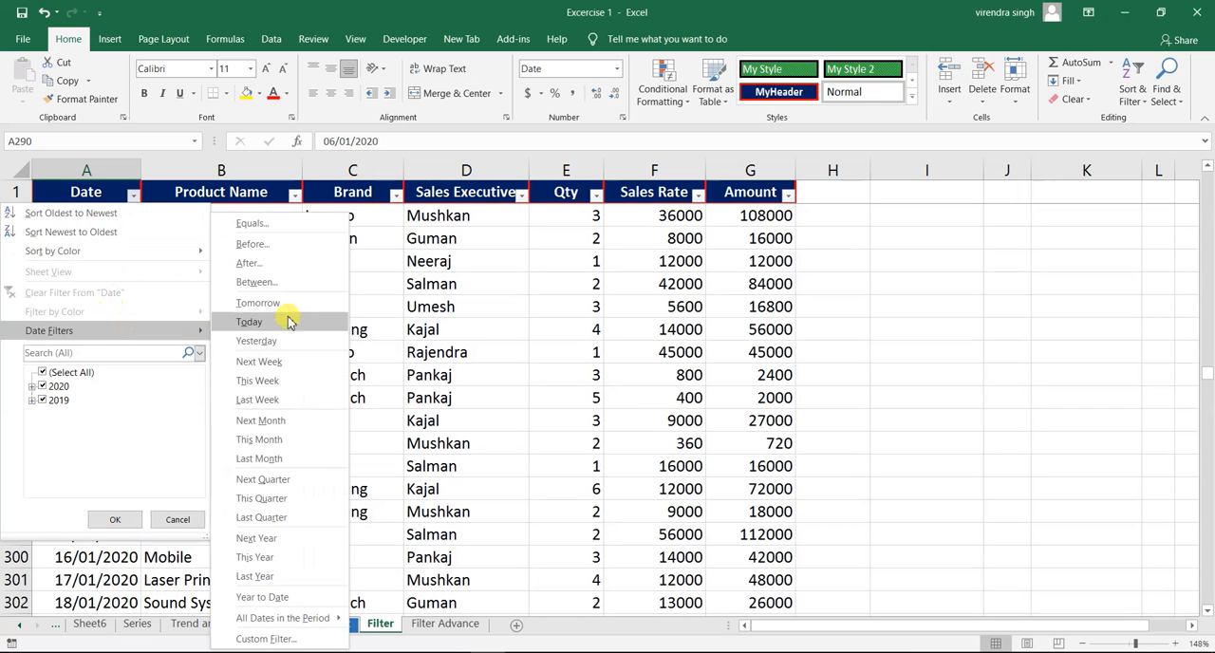
click(273, 245)
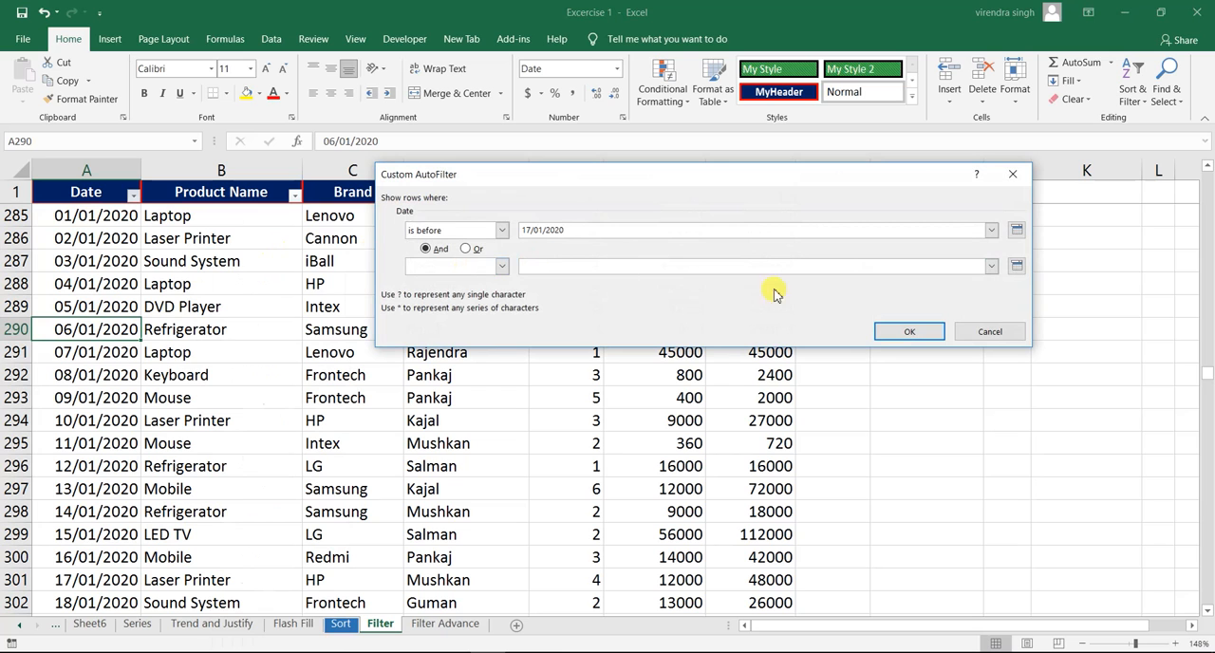
click(906, 335)
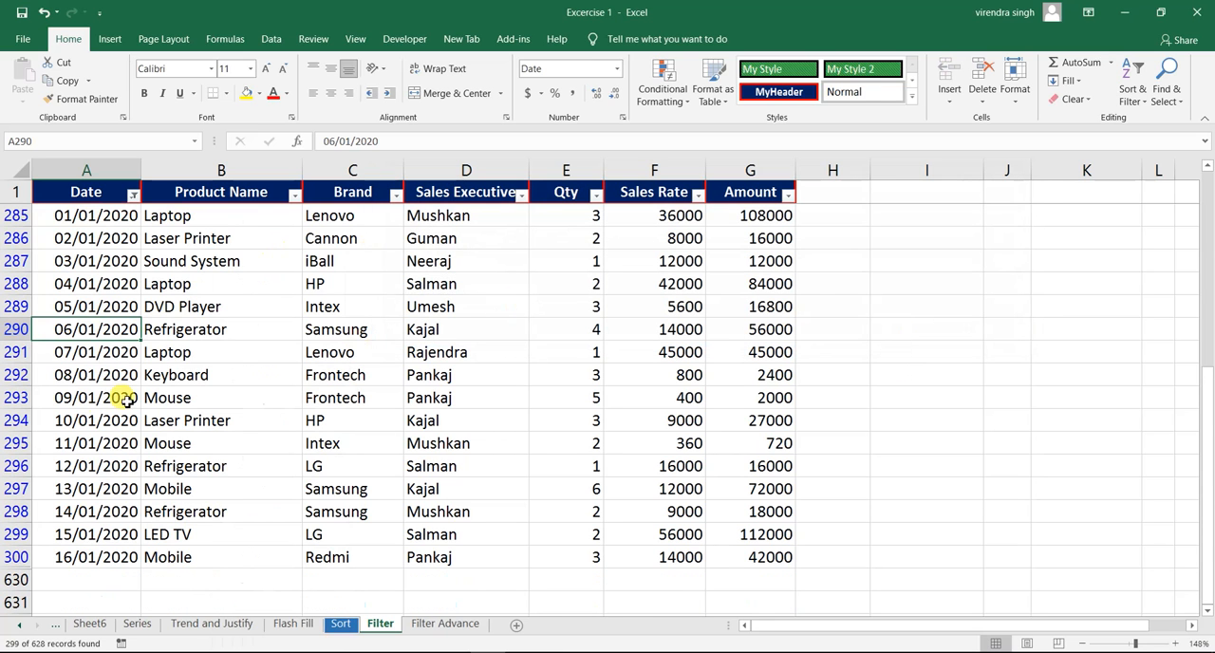
click(67, 579)
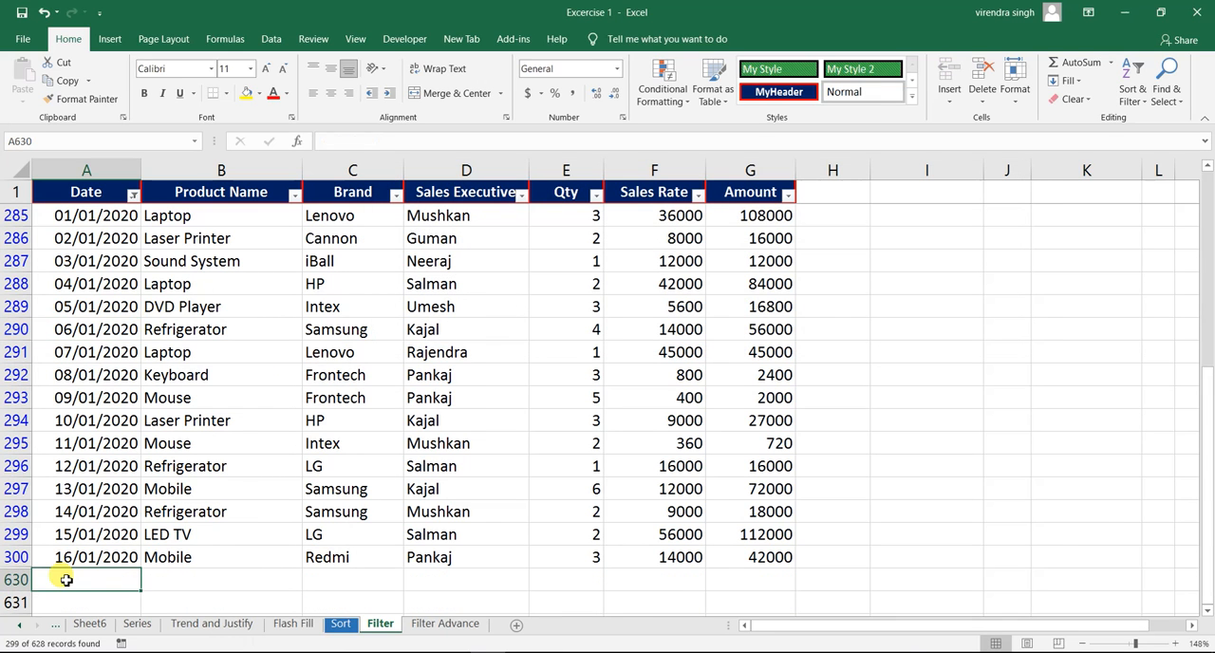
click(70, 216)
click(55, 557)
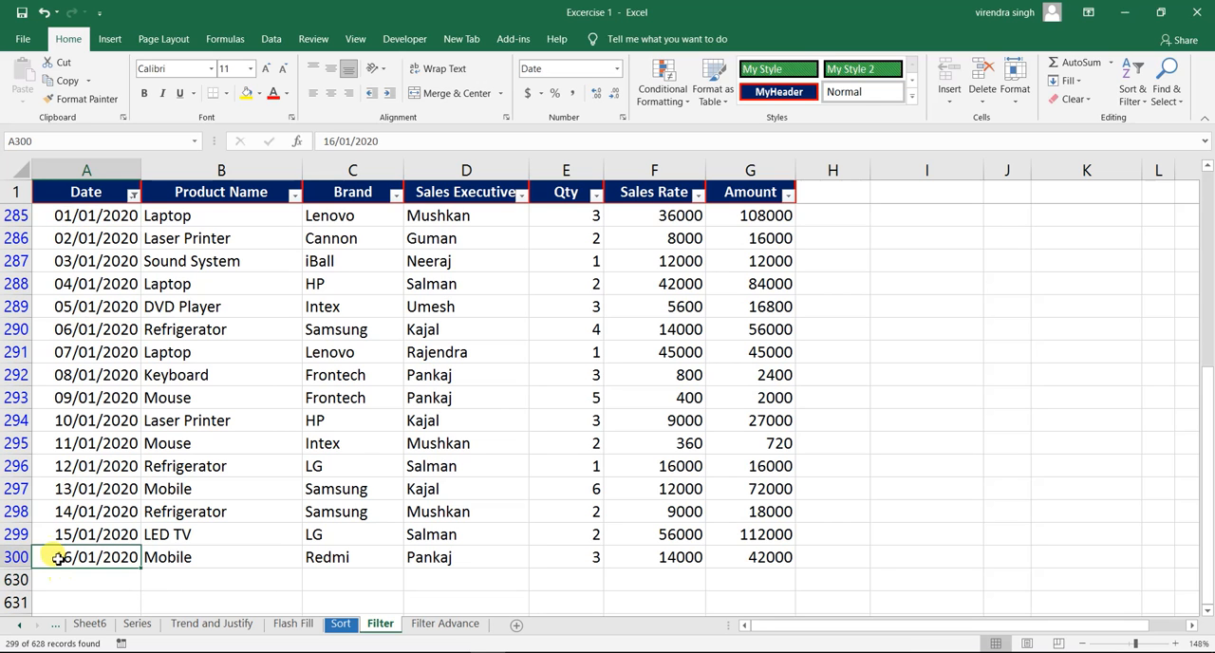
- Clear the Date filter and filter the column for dates after 05/01/2020
click(133, 194)
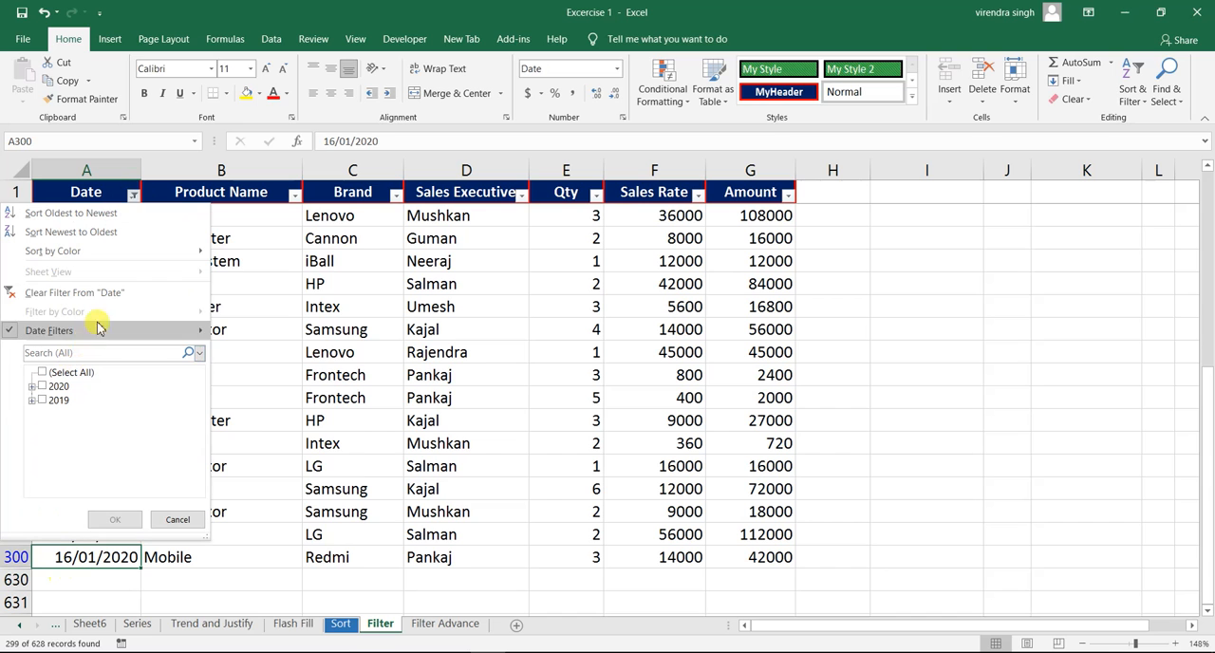
click(112, 294)
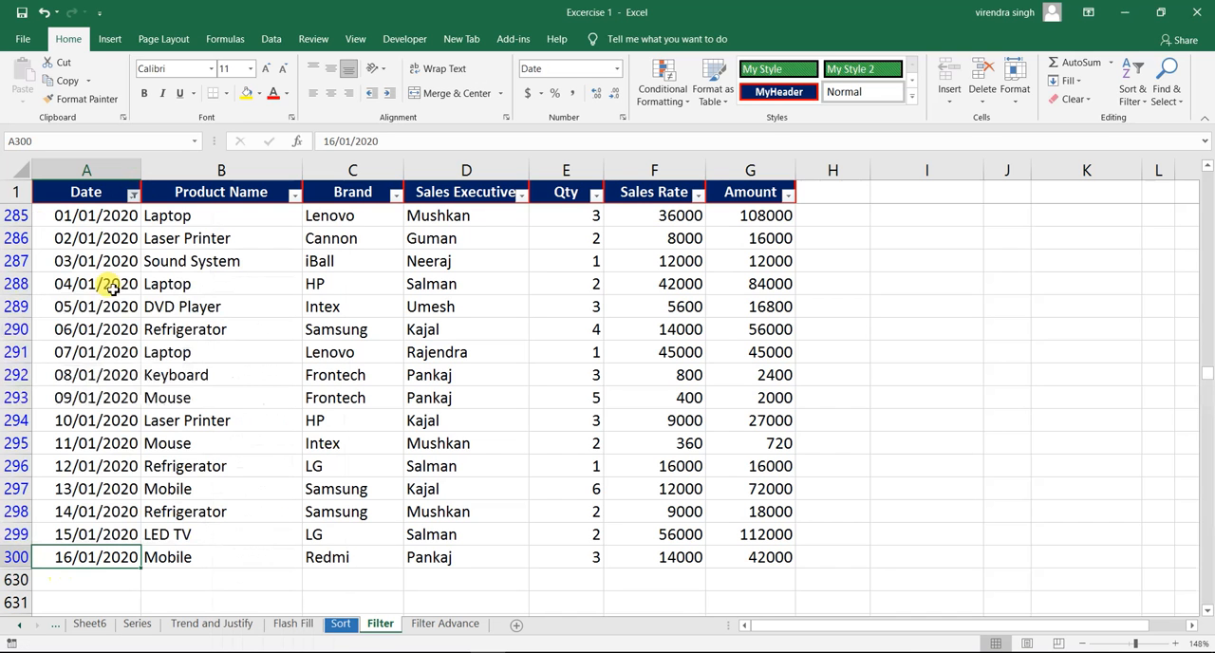
click(133, 196)
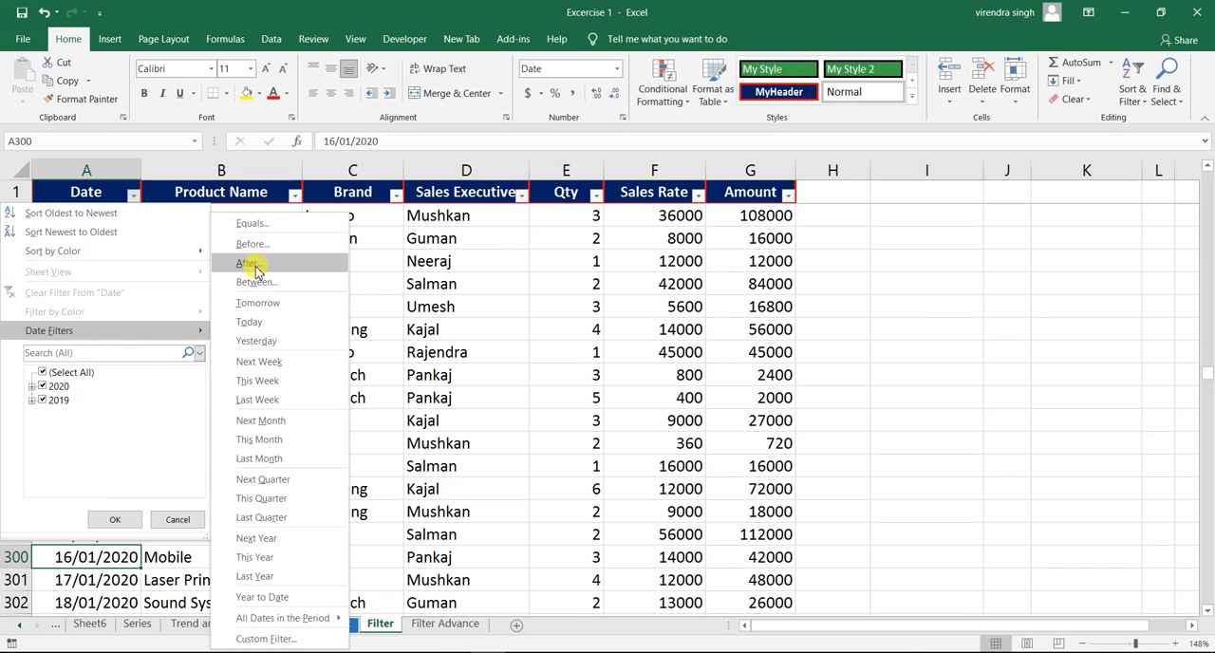
click(249, 264)
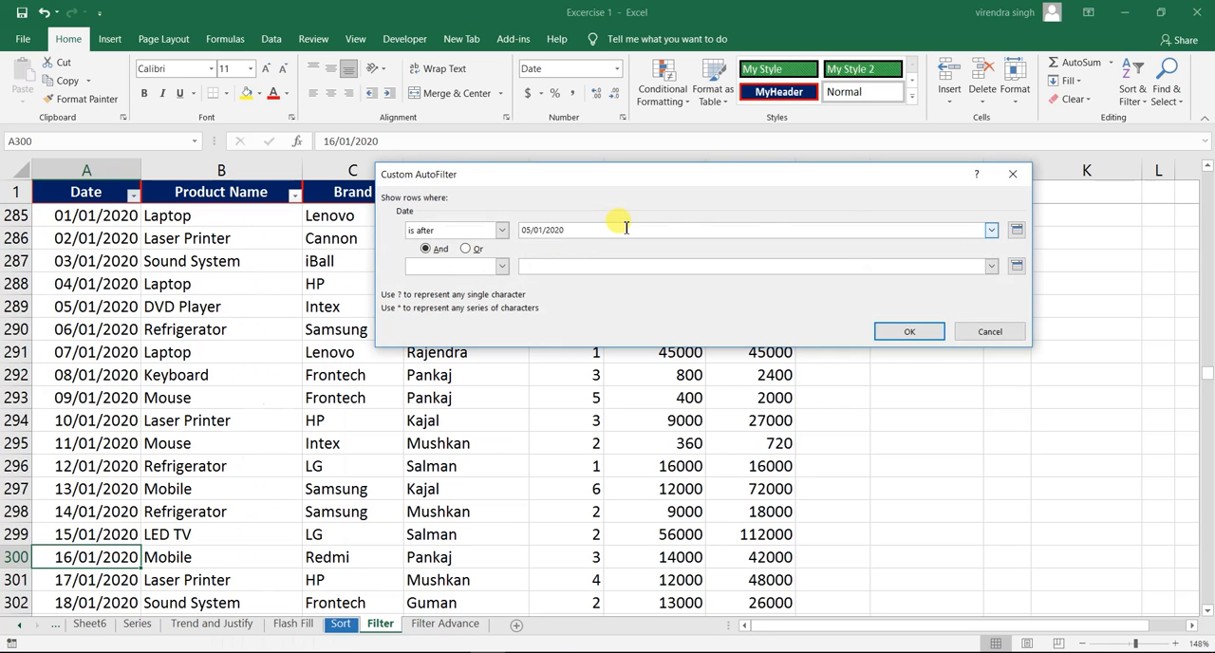
click(908, 331)
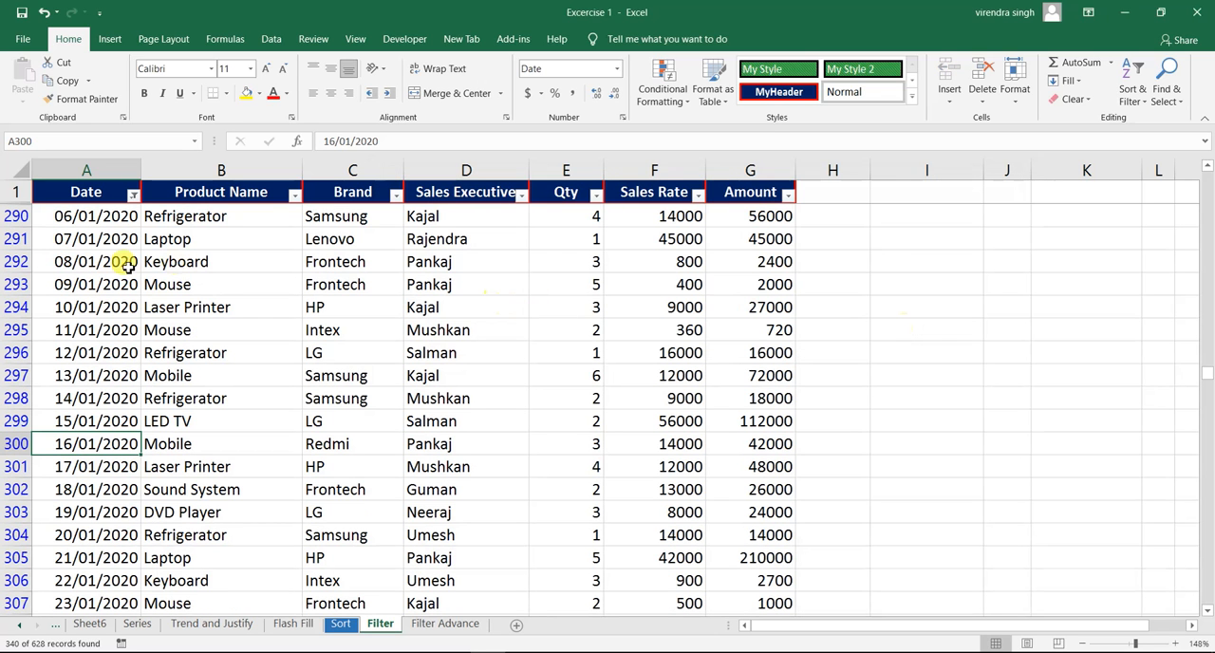
- Check the first few dates of the filtered Date column against the after 05/01/2020 condition
click(69, 216)
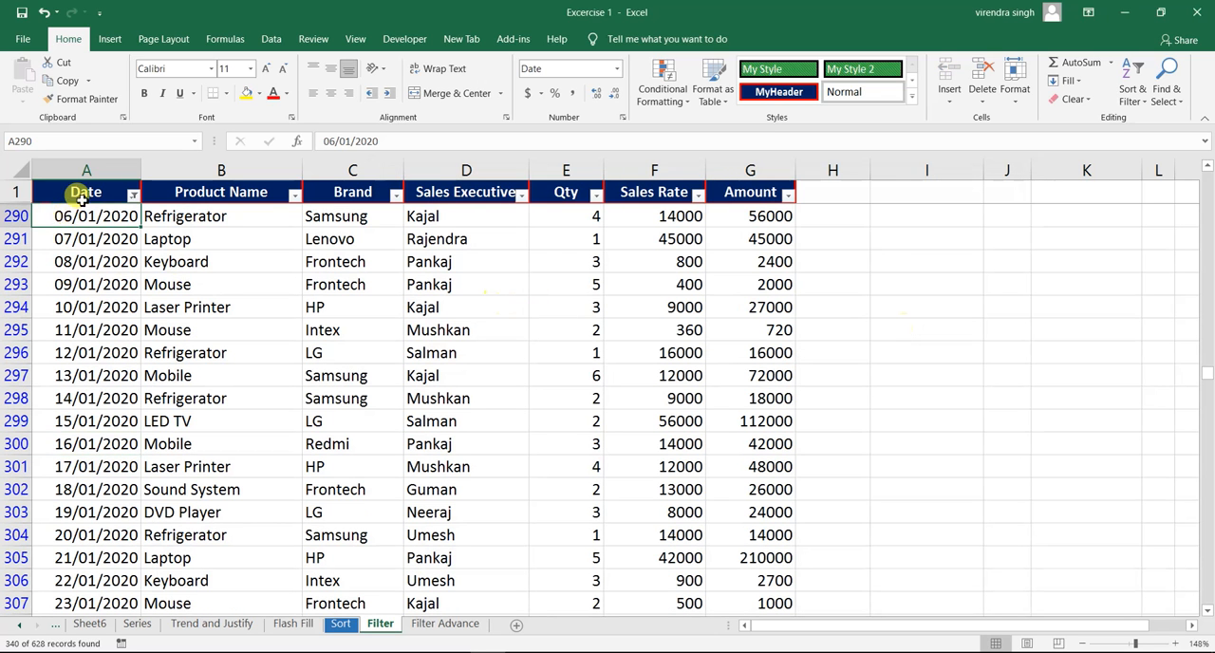
click(84, 195)
key(Down)
key(Down)
key(Down)
key(Down)
key(Down)
key(Up)
key(Up)
key(Up)
key(Up)
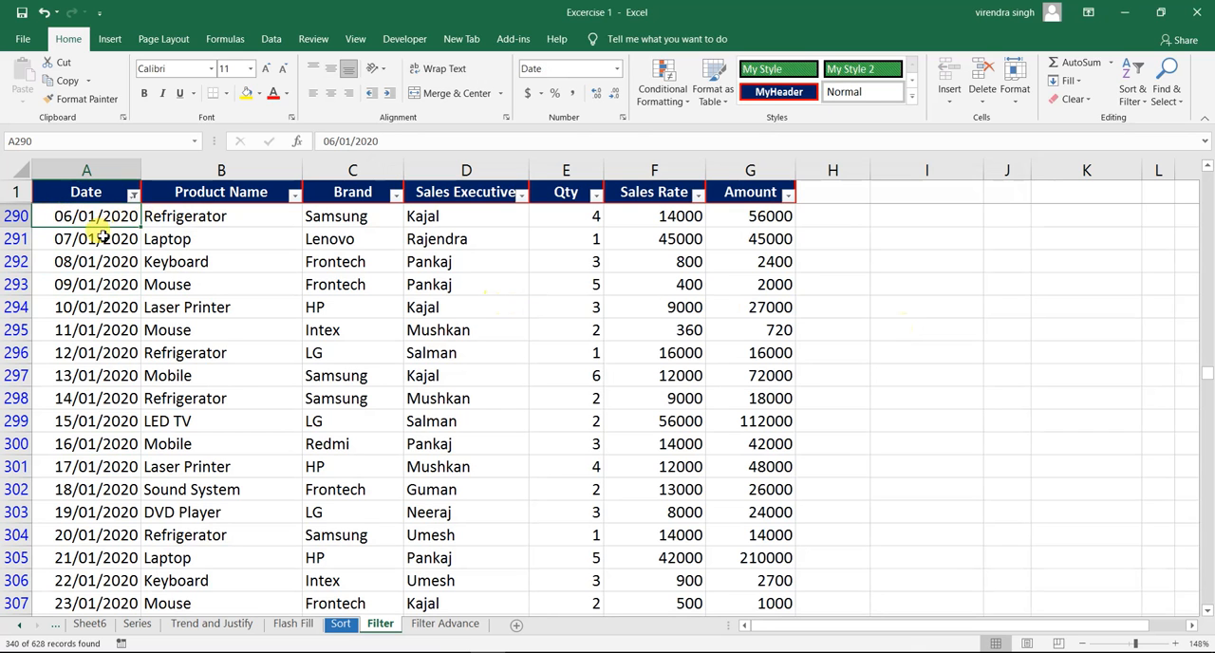
click(73, 232)
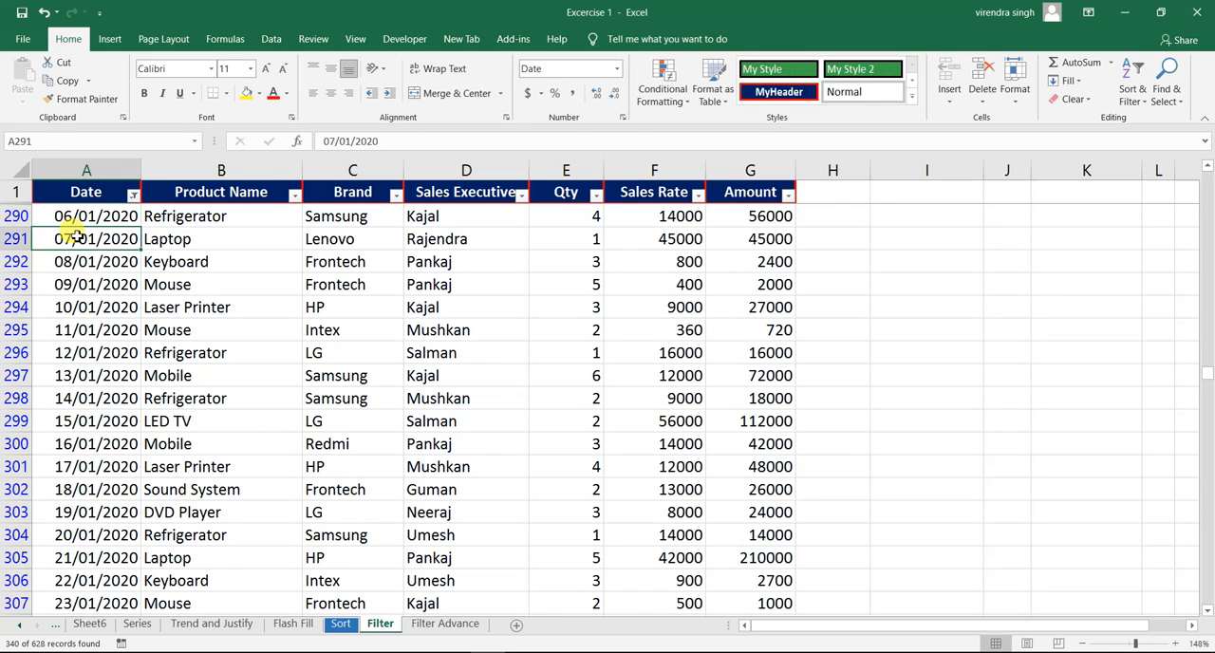
- Clear the filter from the Date column and return to the first record of the table
click(133, 196)
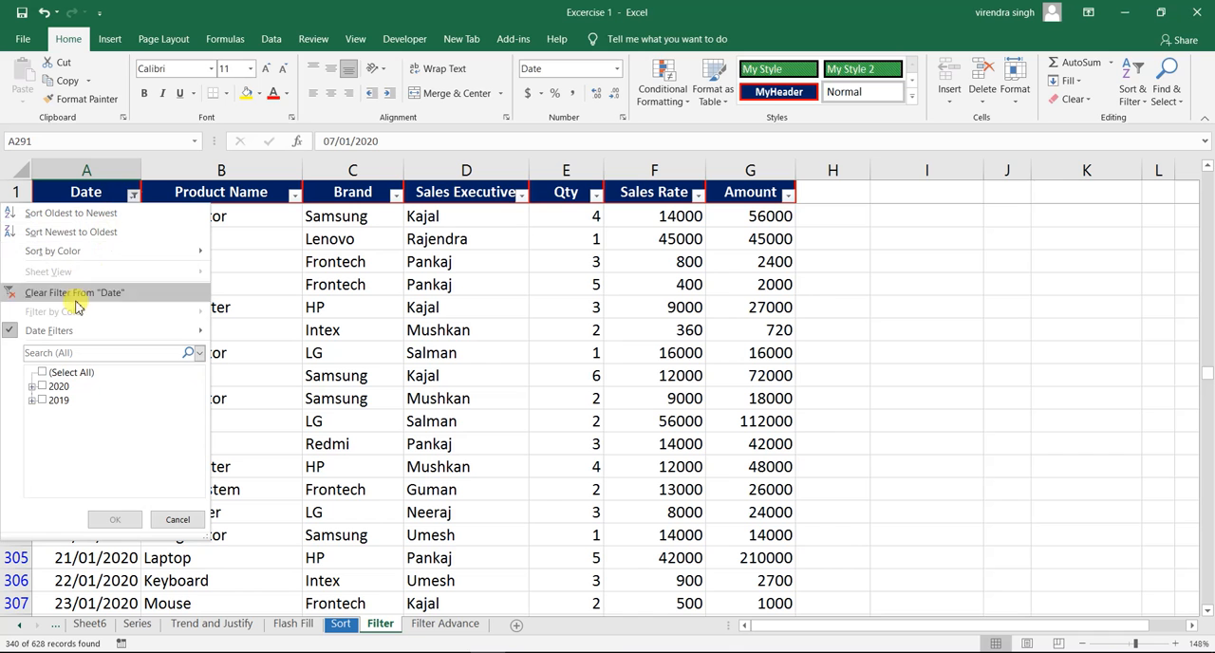
click(110, 294)
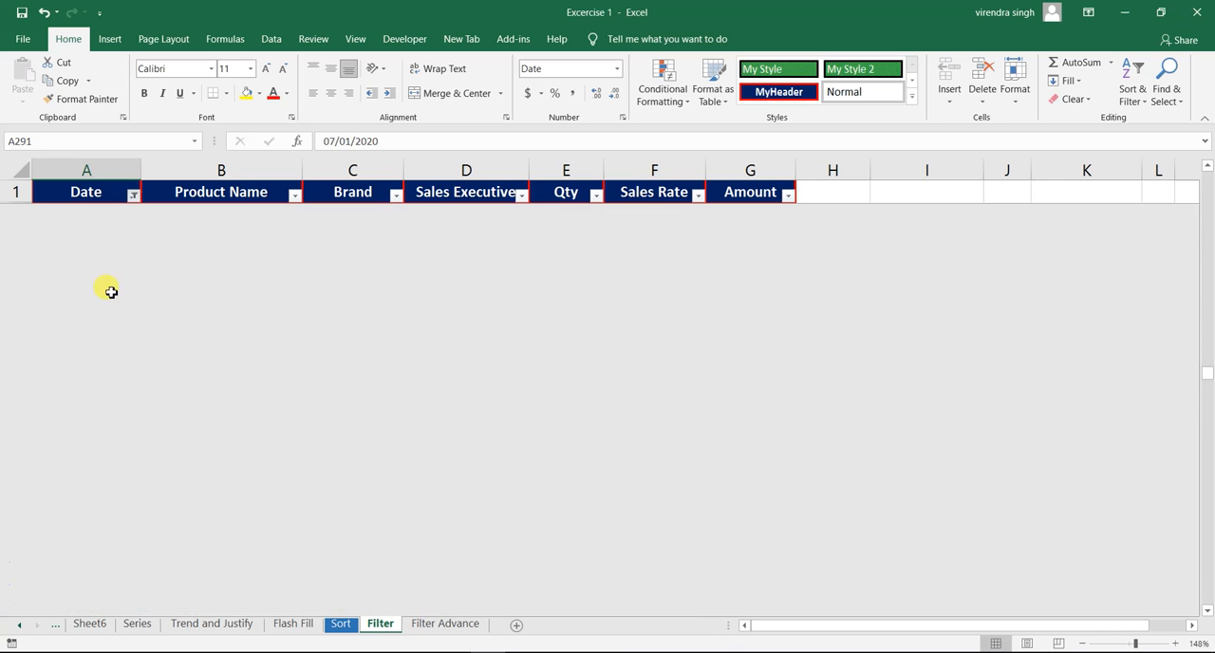
click(126, 239)
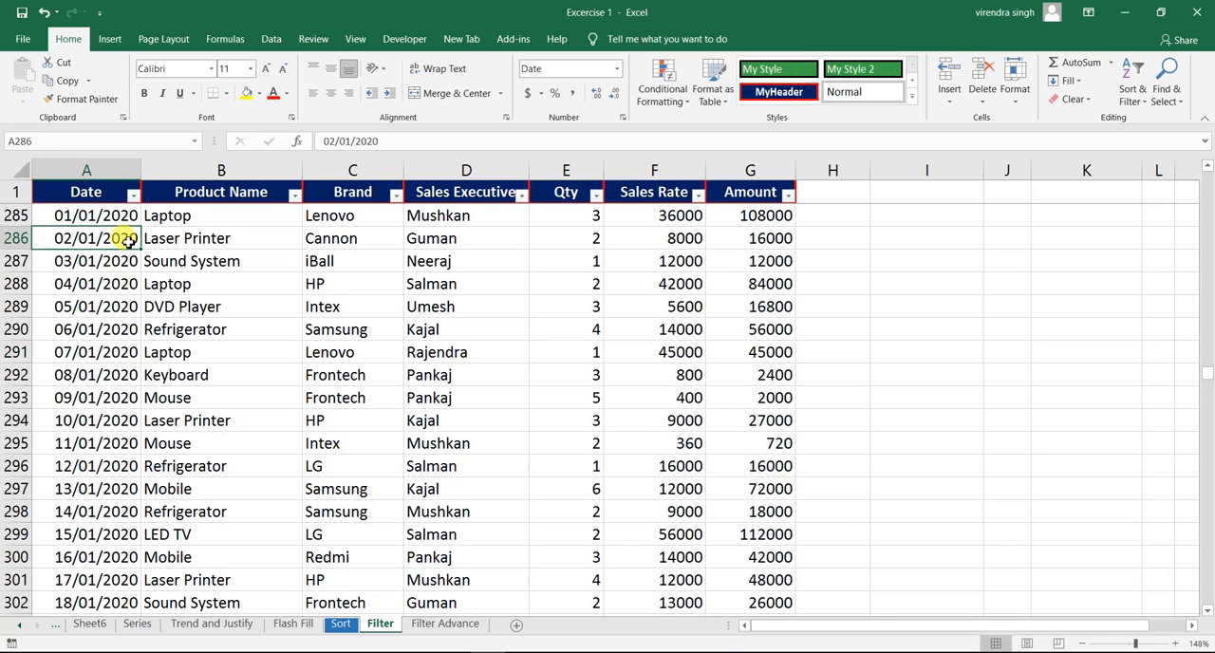
key(ctrl+Home)
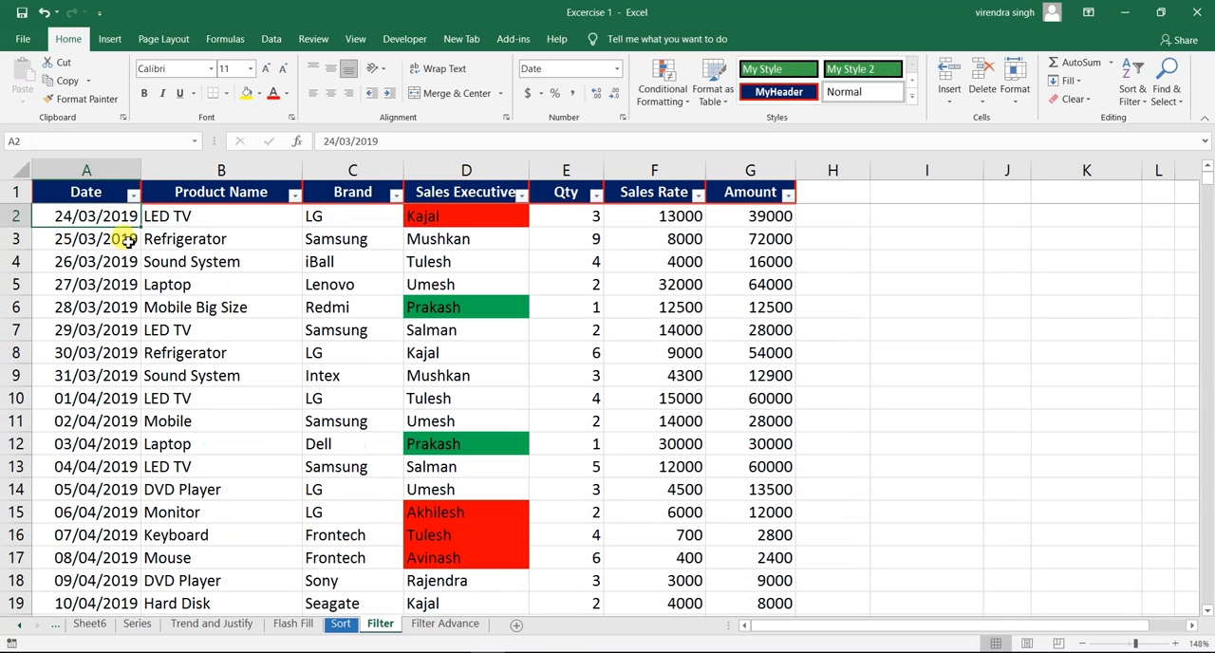
- Filter the Date column for dates between 26/01/2019 and 30/01/2019, both inclusive
click(133, 194)
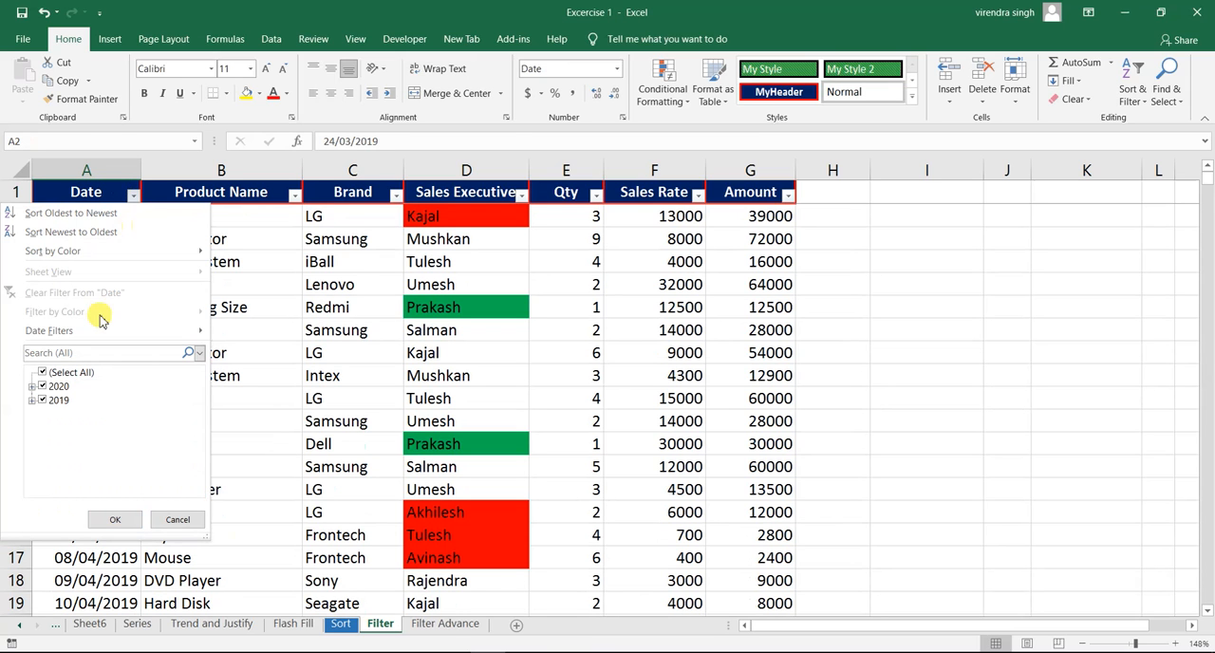
mouse_move(96, 329)
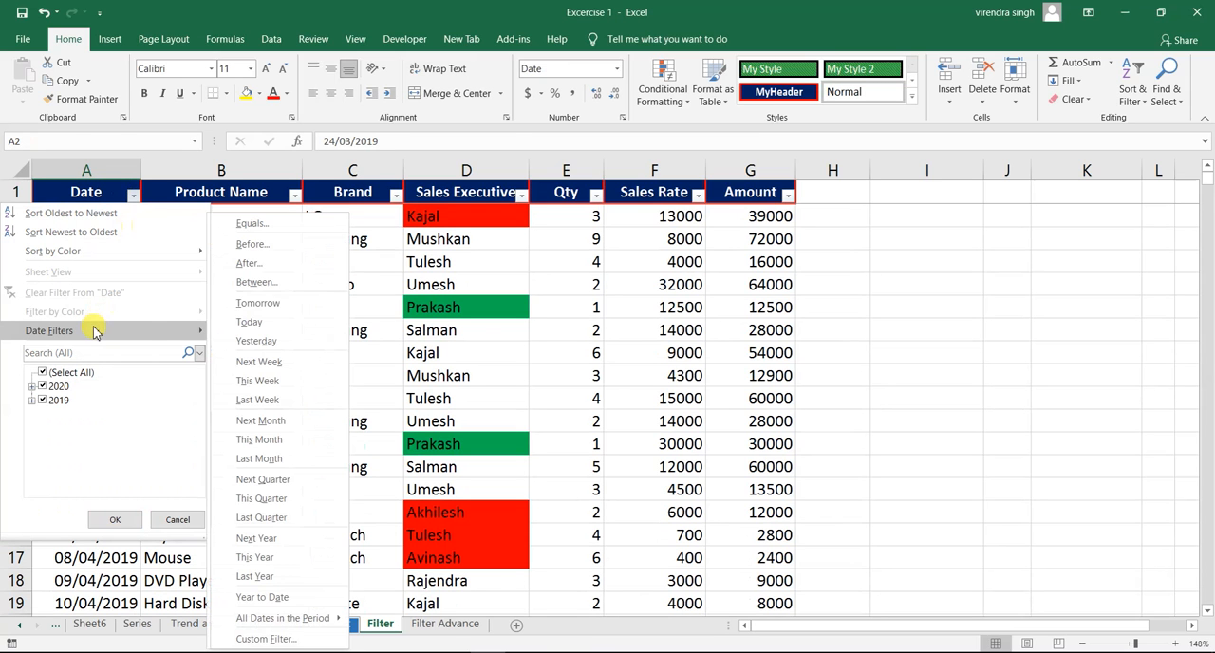
click(269, 284)
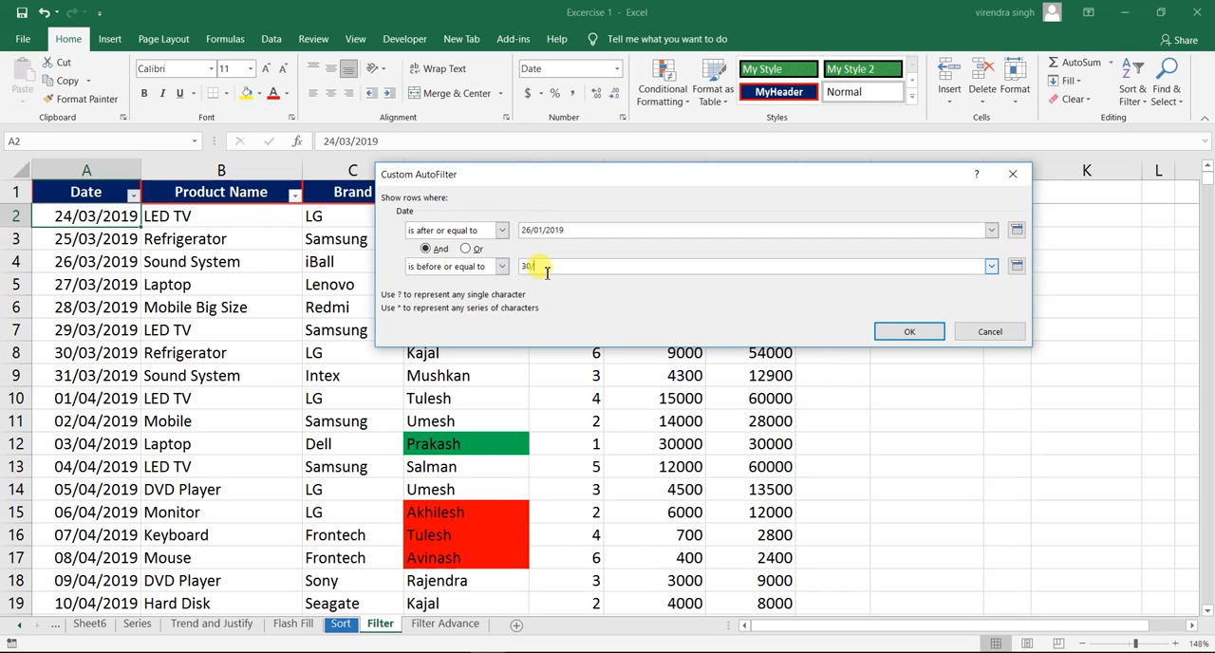
text(2019)
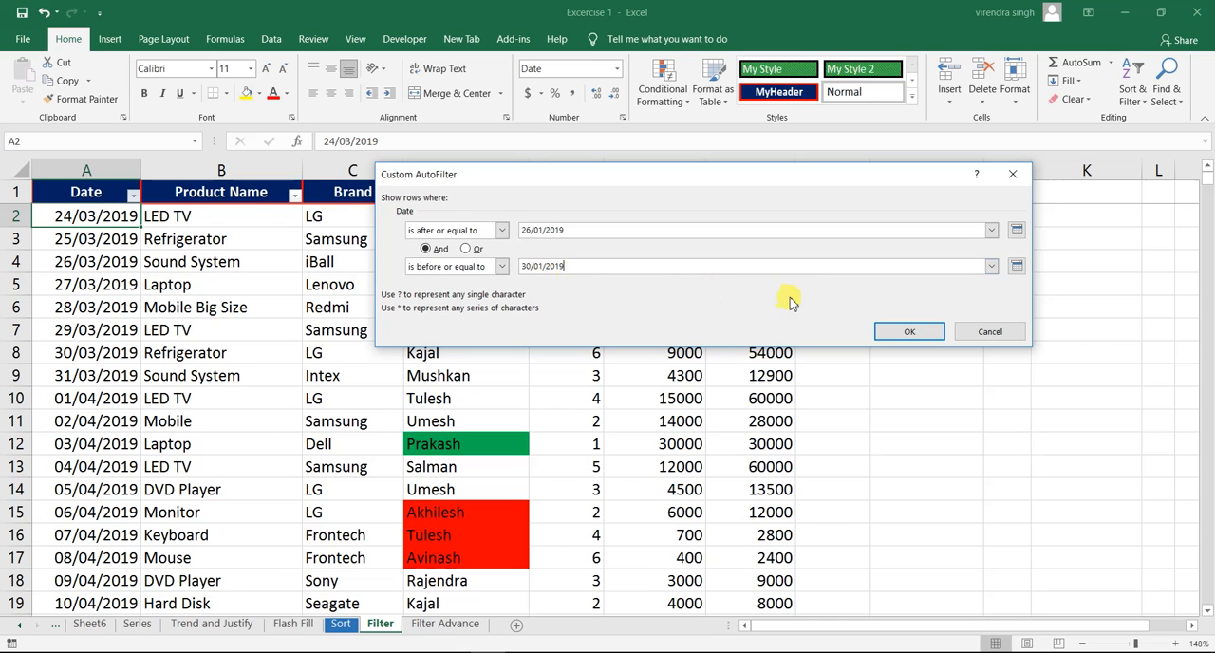
click(907, 332)
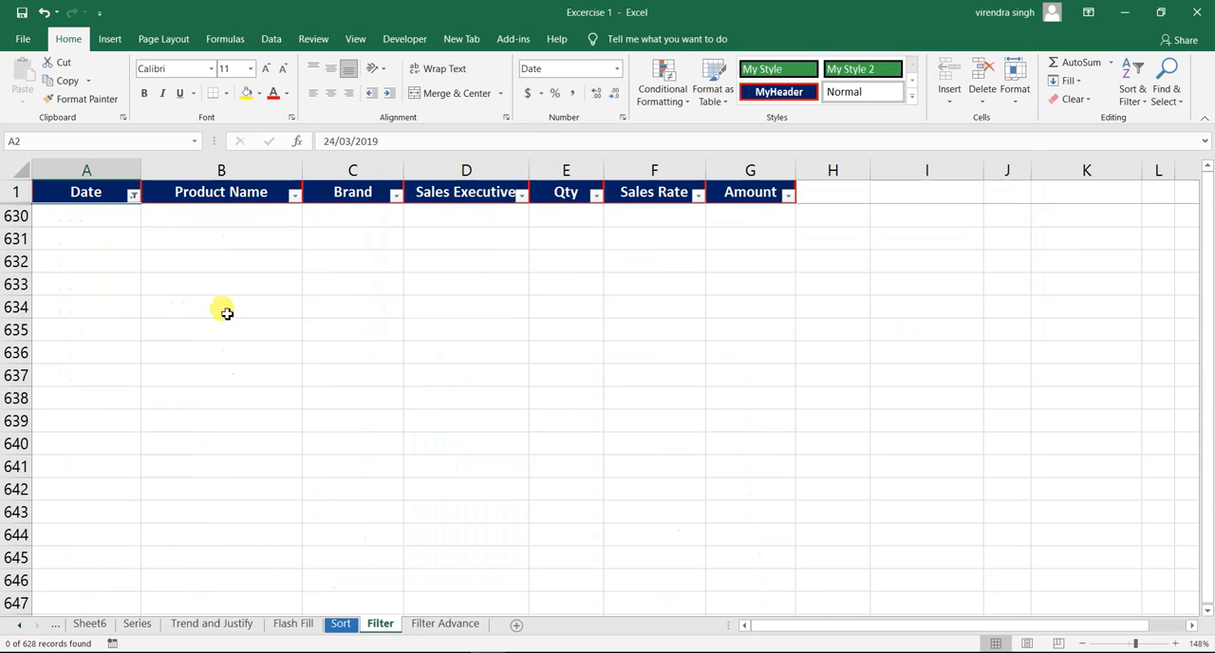
- Examine the rows left by the between filter on the Date column, from the header down to the sheet's end
click(99, 191)
key(Down)
key(Up)
key(Down)
key(Down)
key(Down)
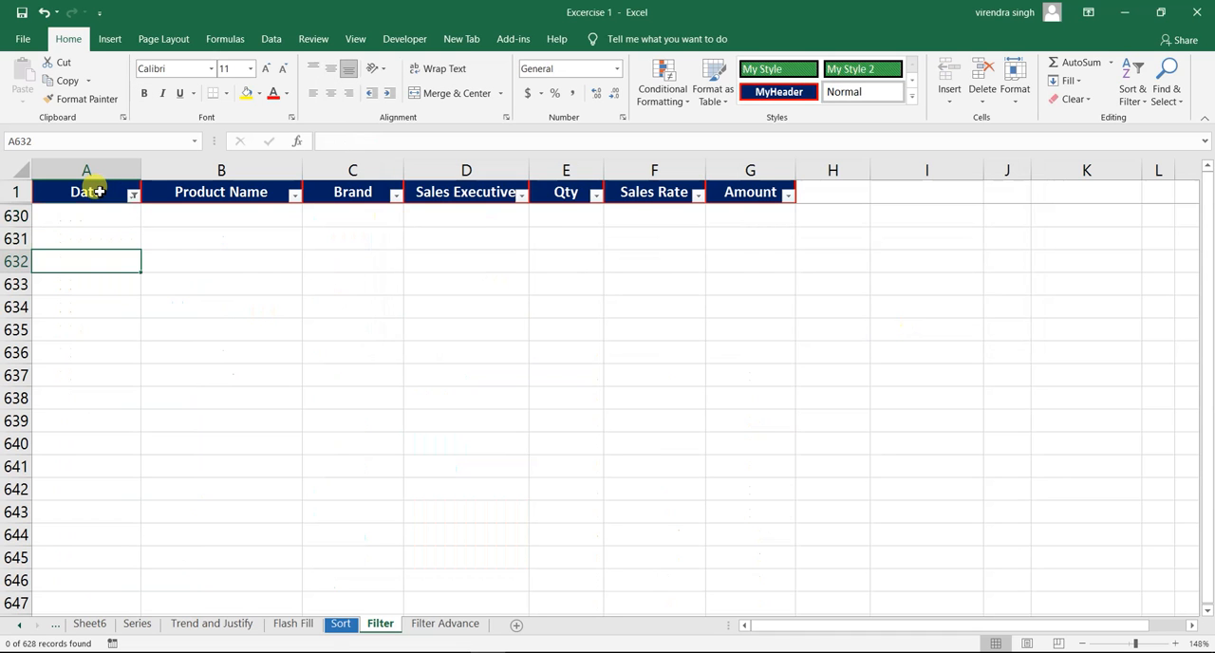
key(Up)
key(Up)
key(Up)
key(ctrl+Down)
key(ctrl+Up)
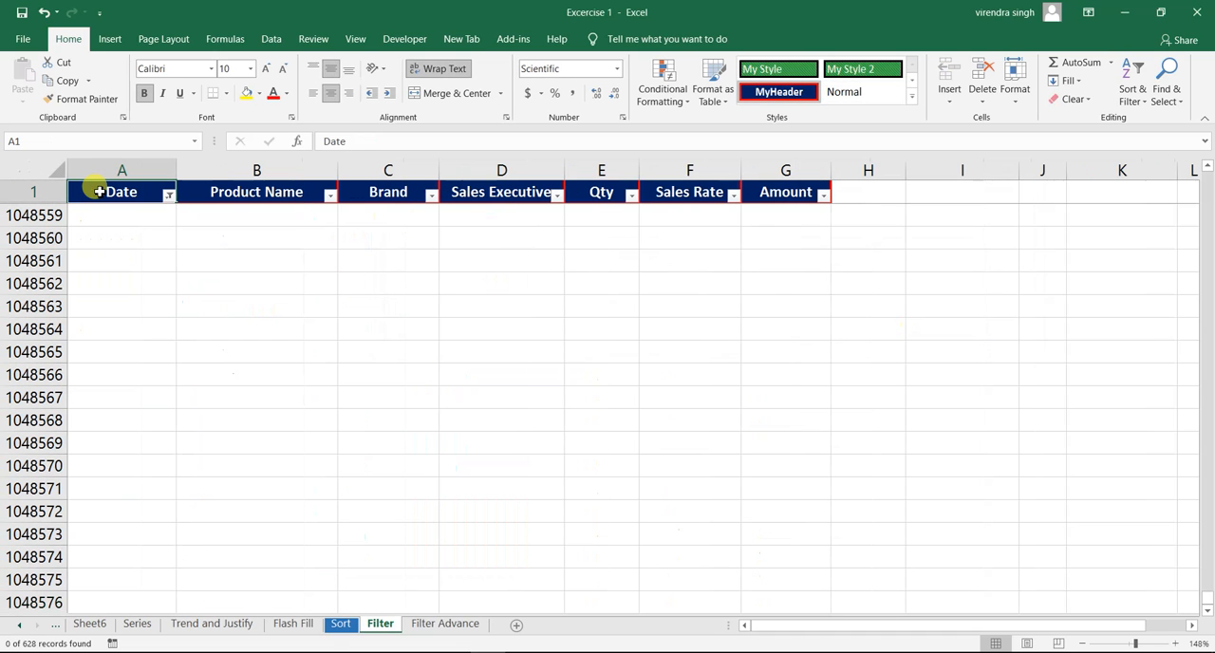
key(Down)
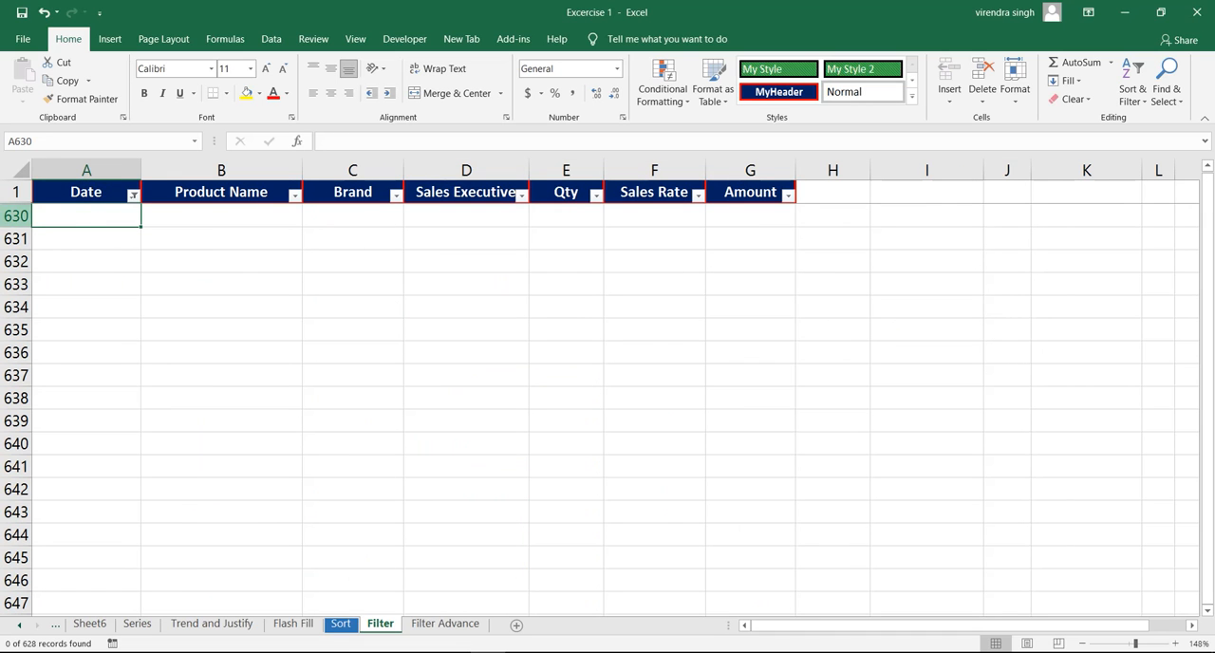
- Clear the filter from the Date column and return to the start of the table
click(133, 194)
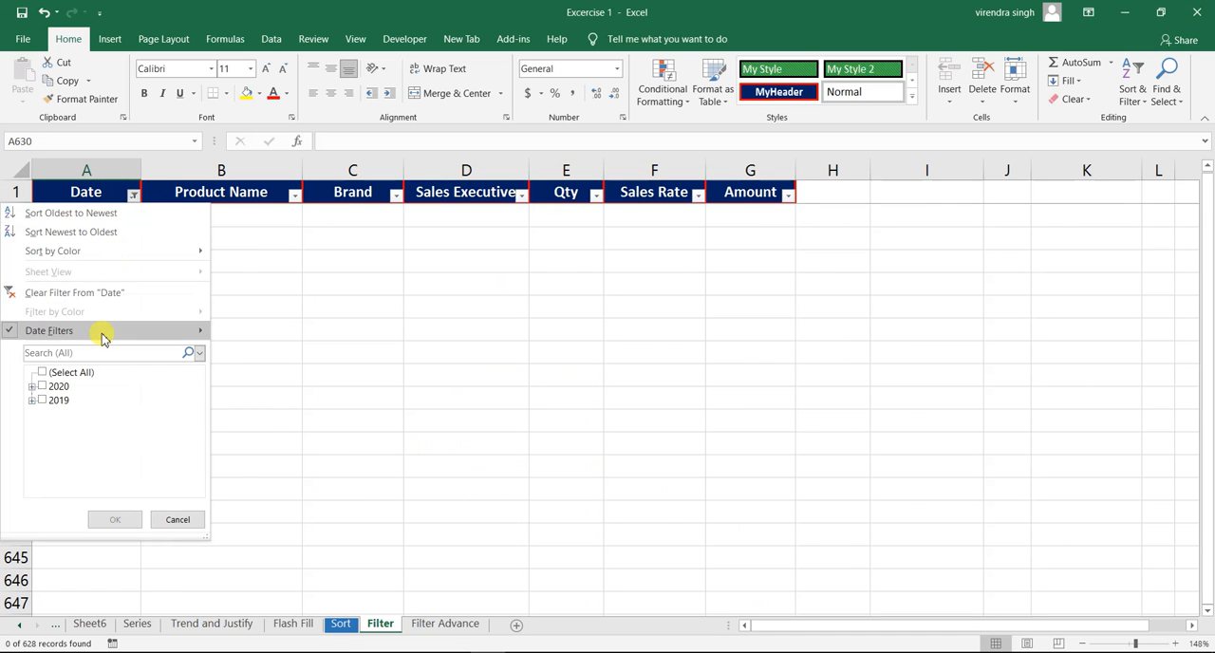
click(109, 291)
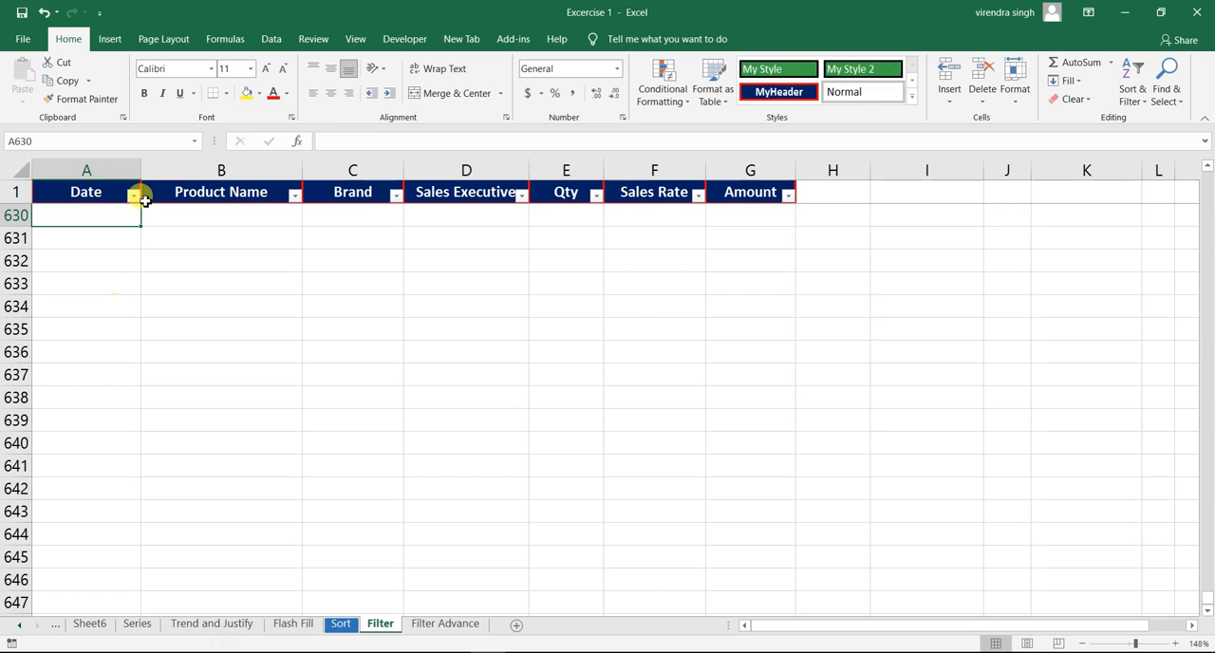
click(111, 199)
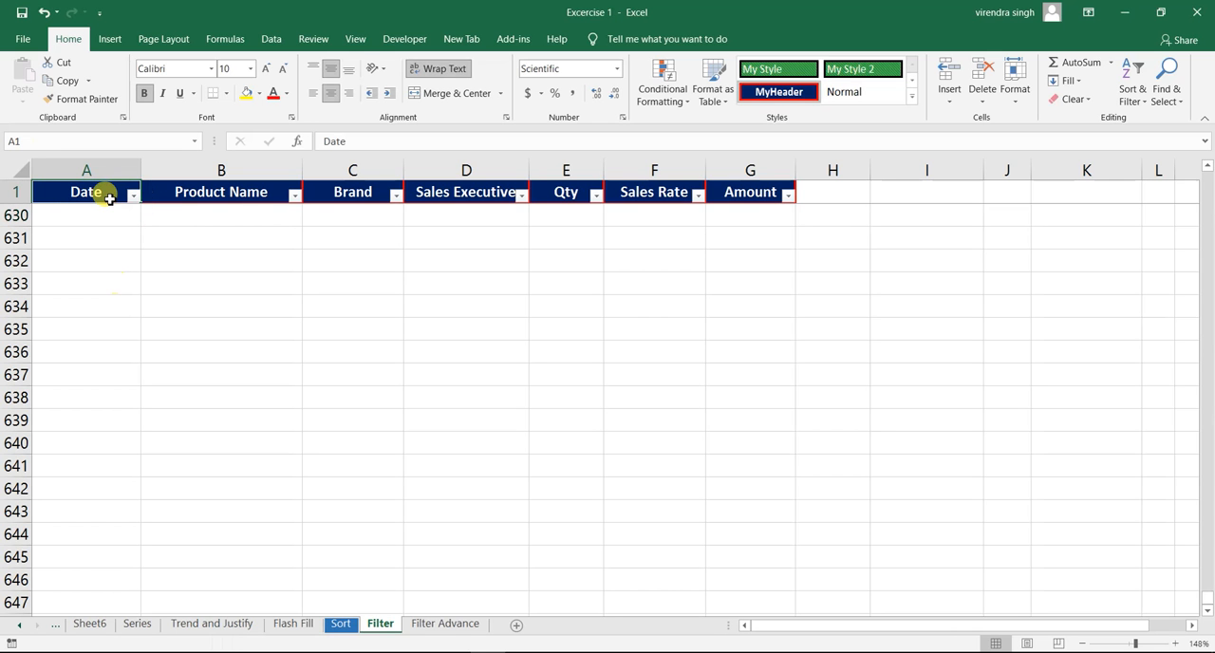
key(Down)
key(Up)
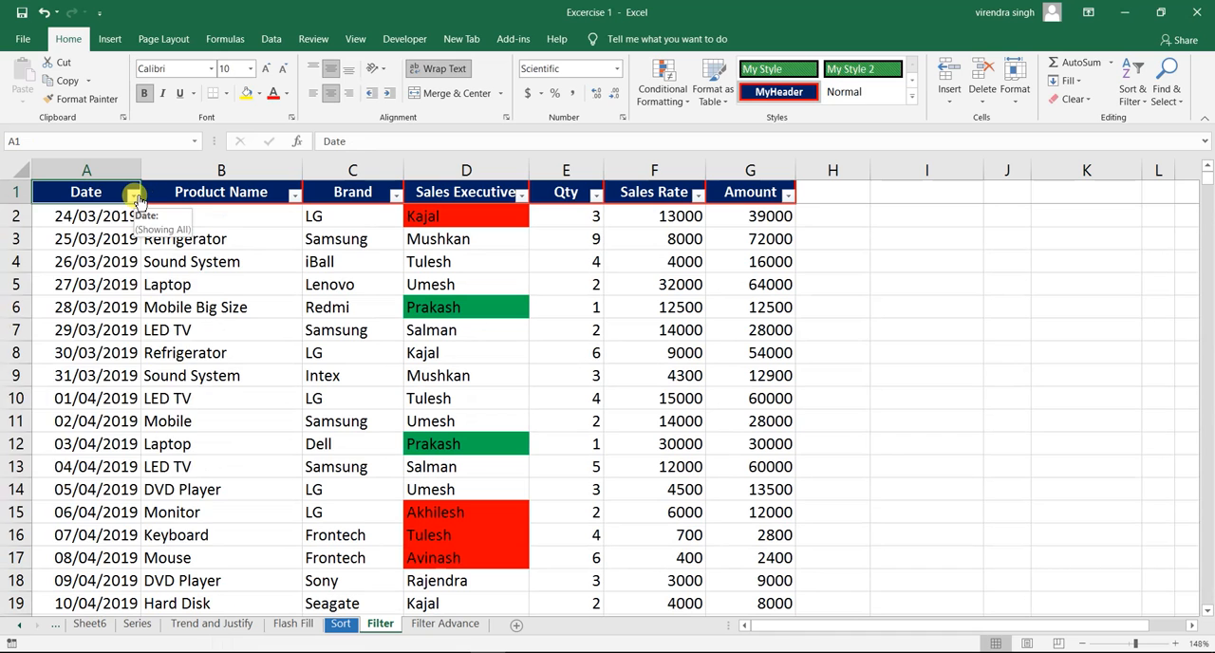
- Try again to filter the Date column for dates between 26/01/2019 and 30/01/2019, both inclusive
click(134, 195)
mouse_move(114, 332)
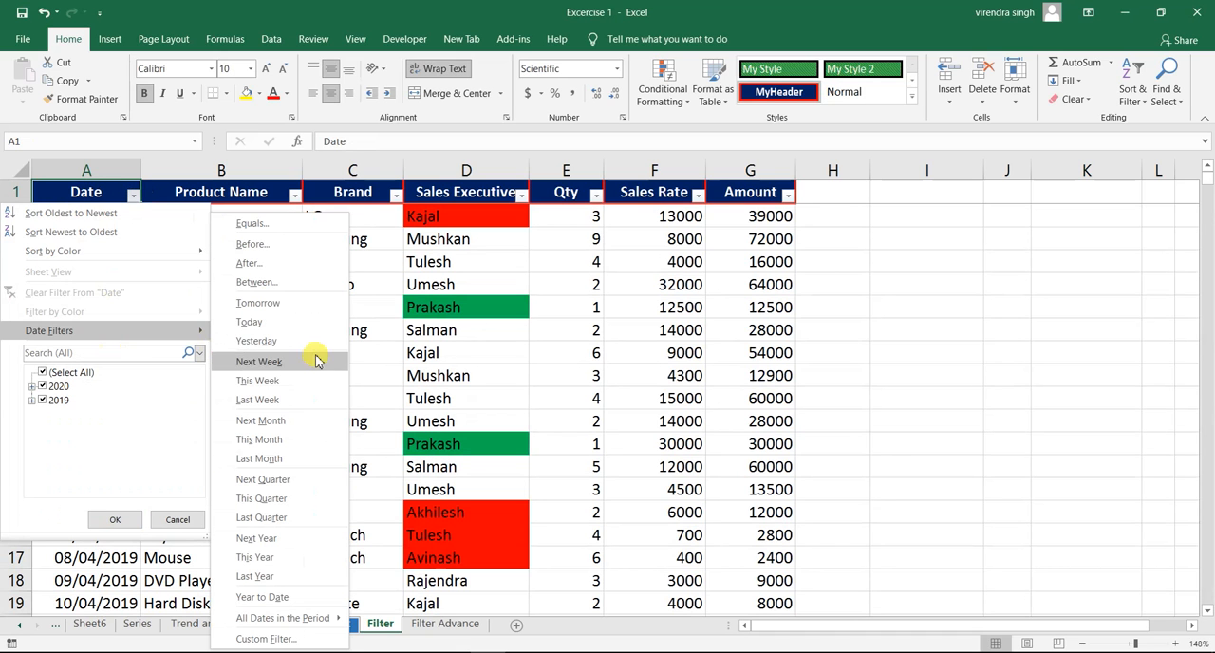
click(265, 283)
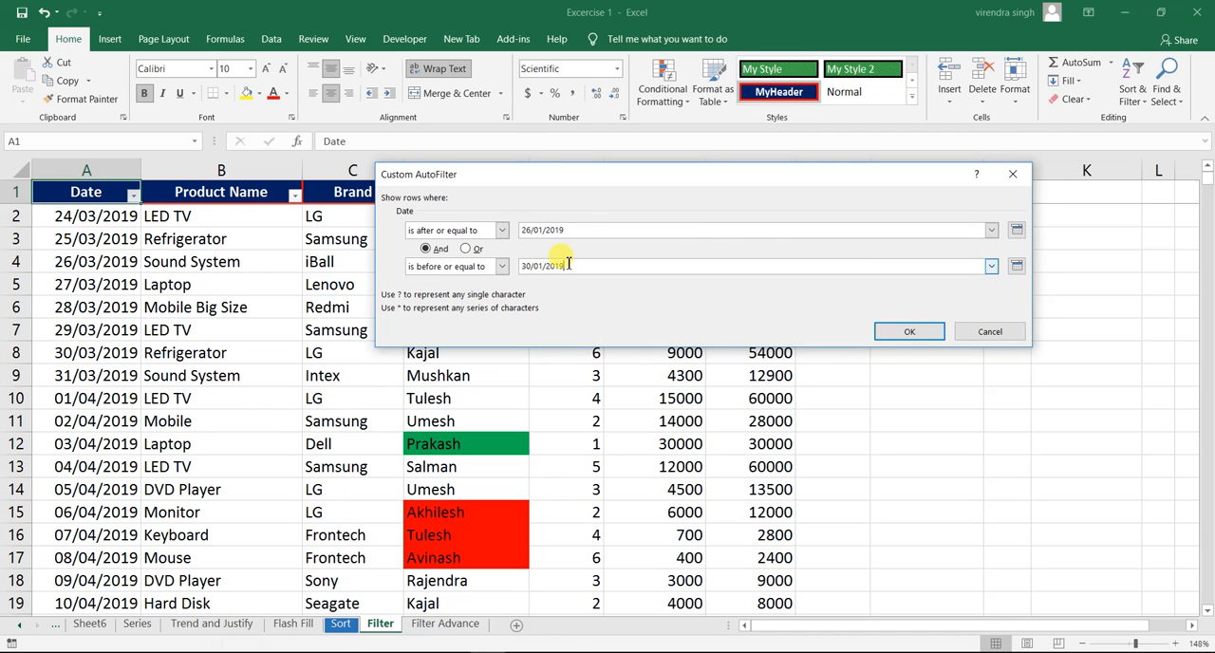
click(903, 332)
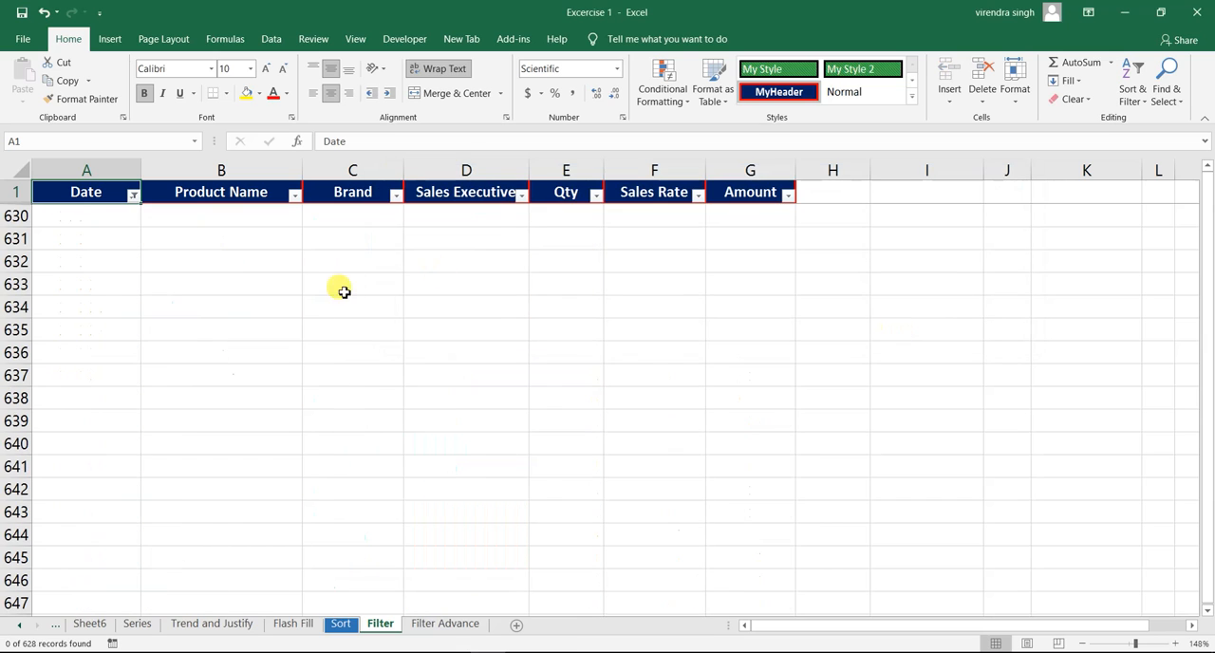
- Check the Date column below the header for records matching the 26/01/2019 to 30/01/2019 range
key(Down)
key(Up)
key(Down)
key(Down)
key(Down)
key(Up)
key(Up)
key(Up)
key(Down)
key(Down)
key(Down)
key(Down)
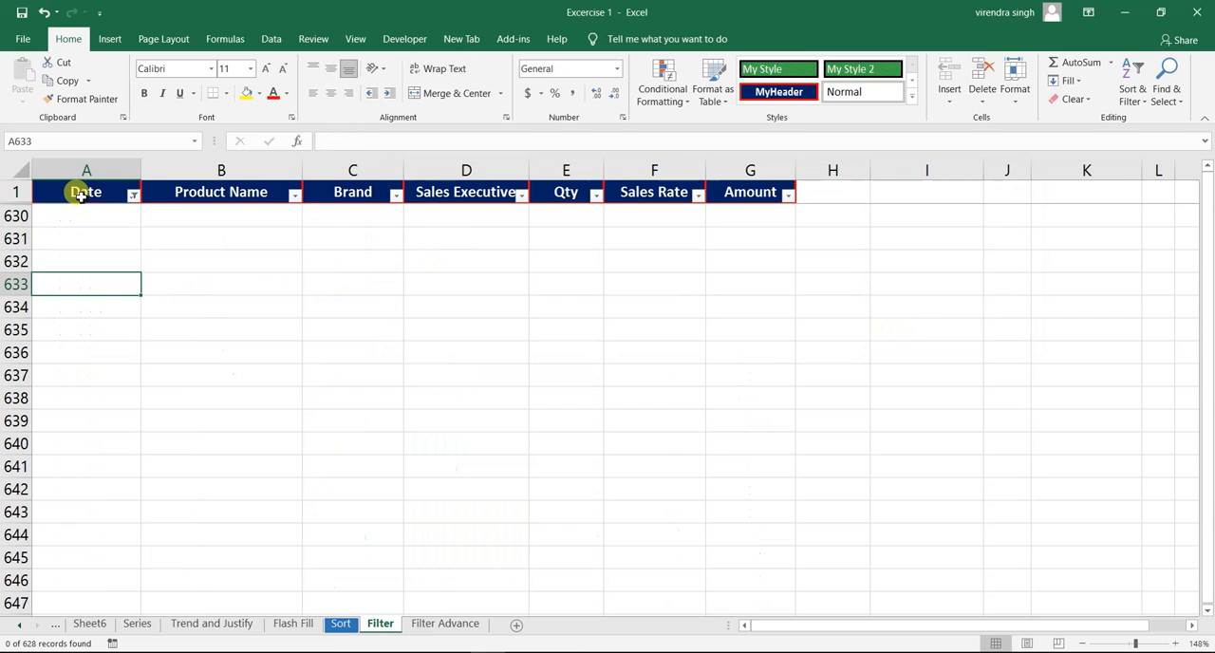
key(ctrl+Down)
key(ctrl+Up)
key(Down)
key(Down)
key(ctrl+Up)
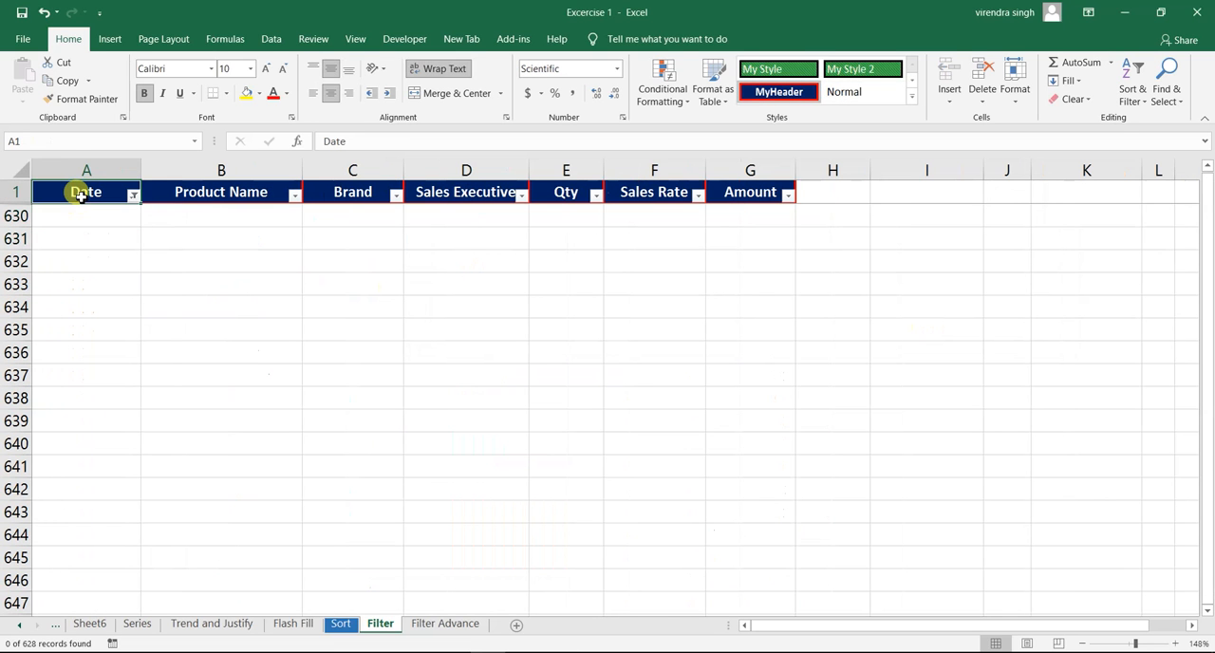
- Remove the between filter from the Date column and go down to the 26/03/2019 record
click(133, 195)
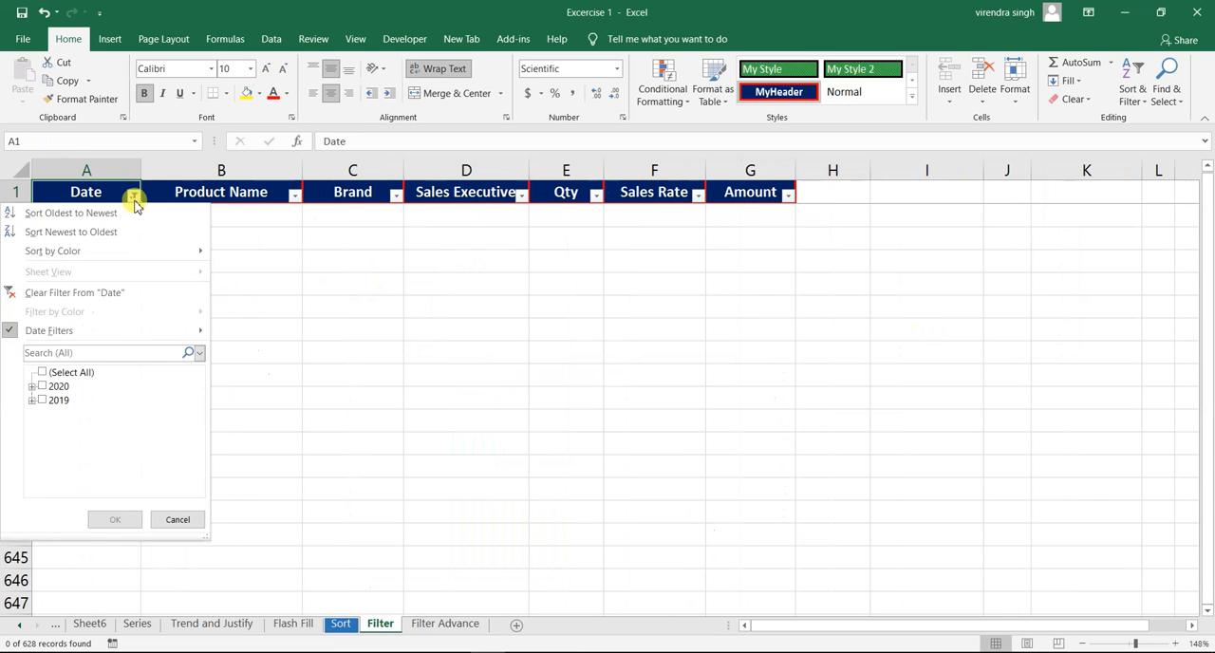
click(100, 296)
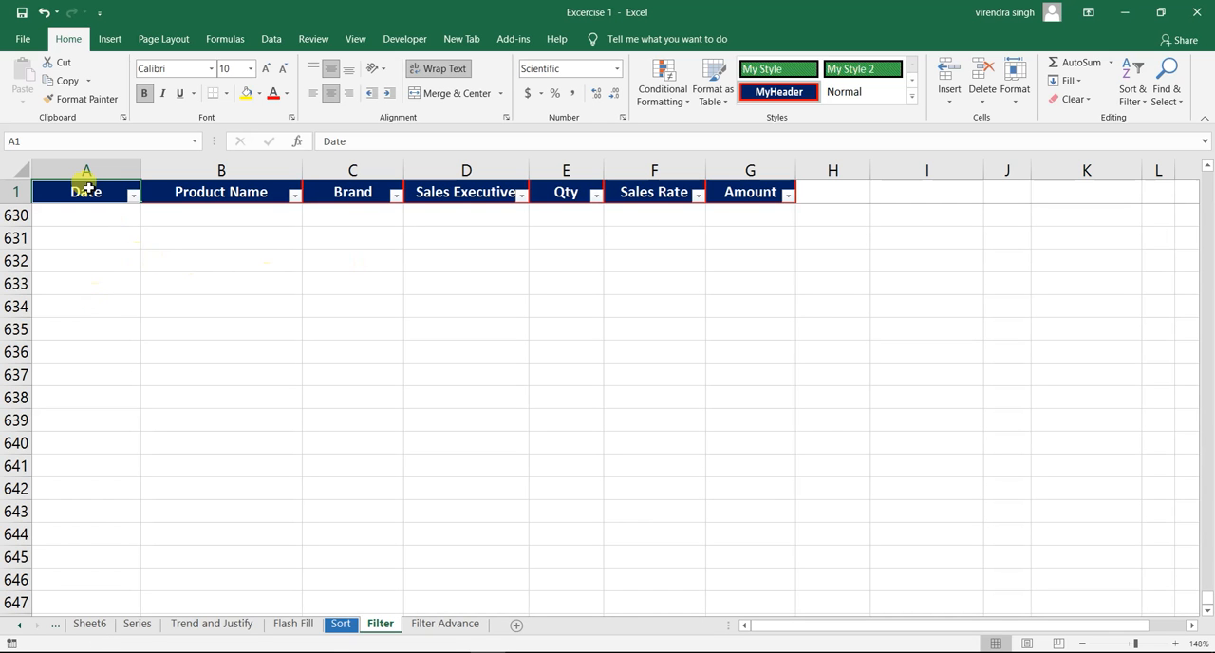
key(Down)
key(Up)
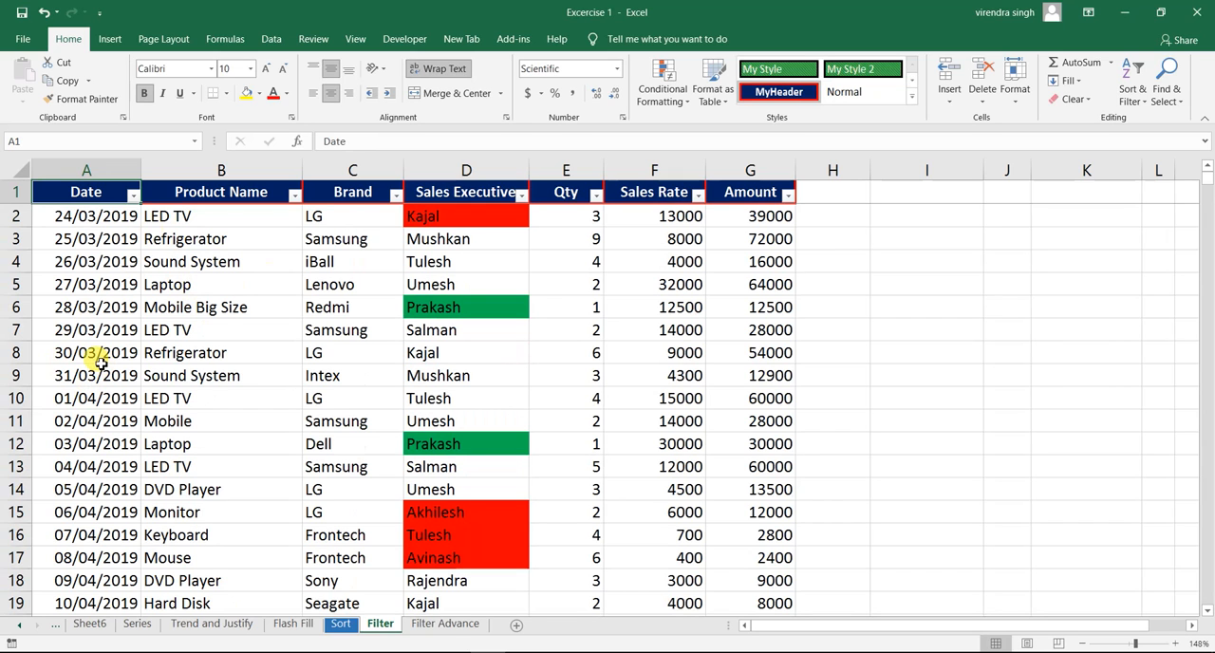
click(85, 224)
key(Down)
key(Down)
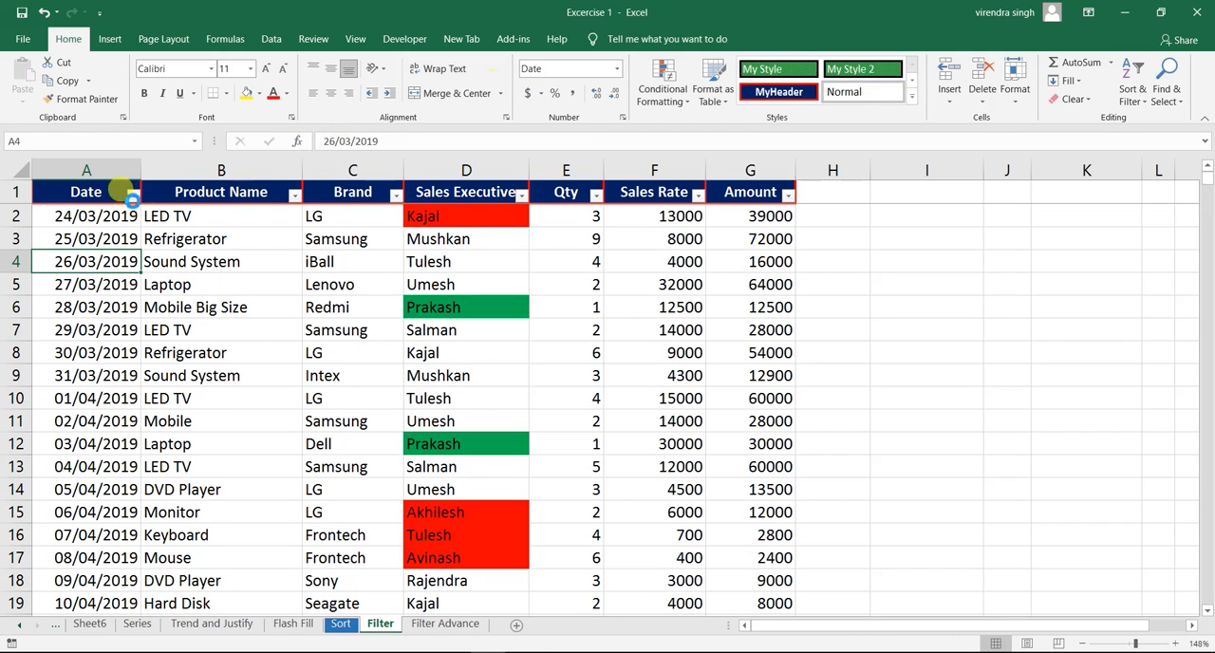
- Filter the Date column for dates between 26/03/2019 and 30/03/2019, both inclusive
click(133, 195)
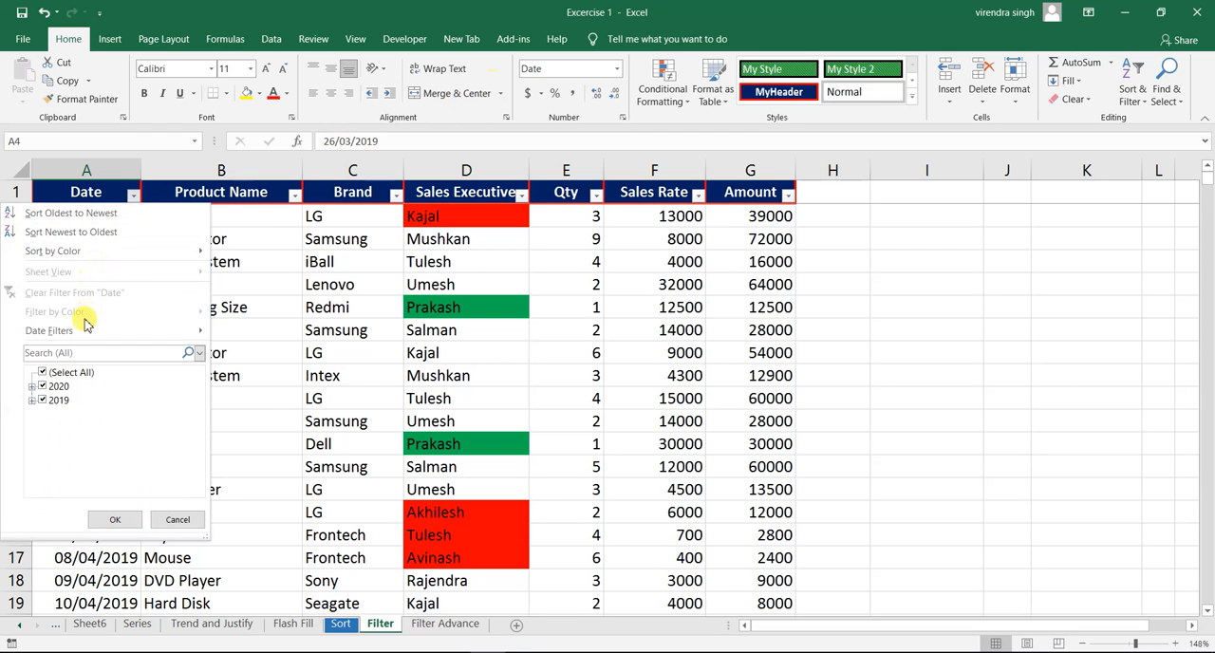
mouse_move(86, 330)
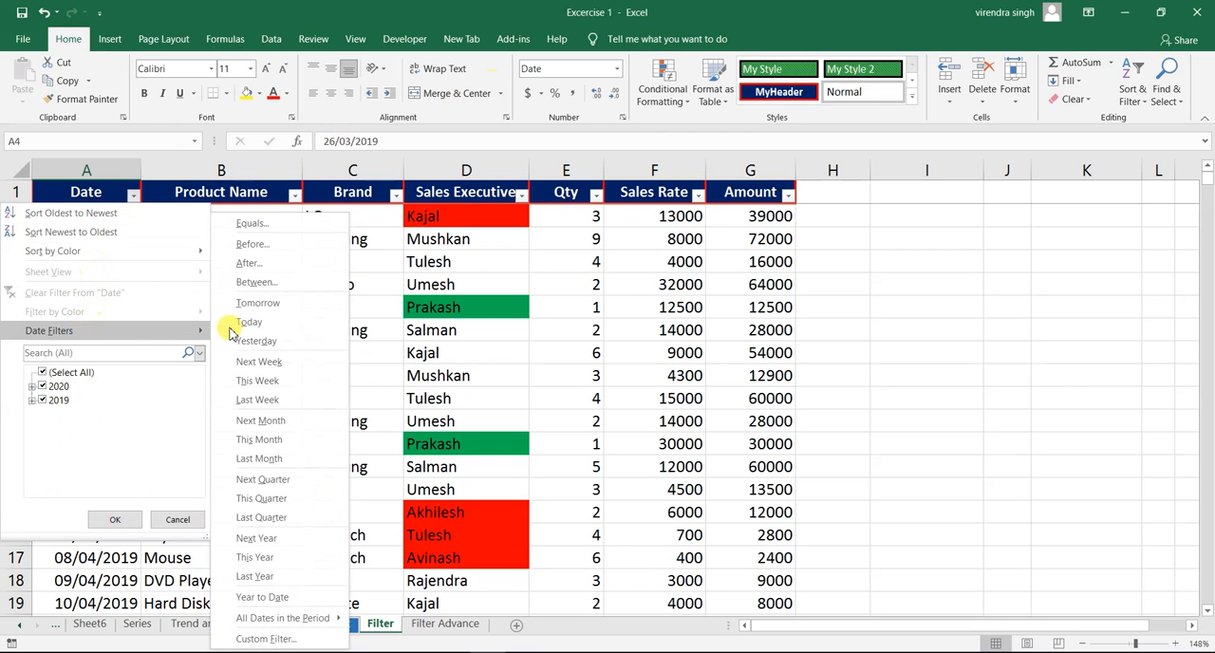
click(256, 283)
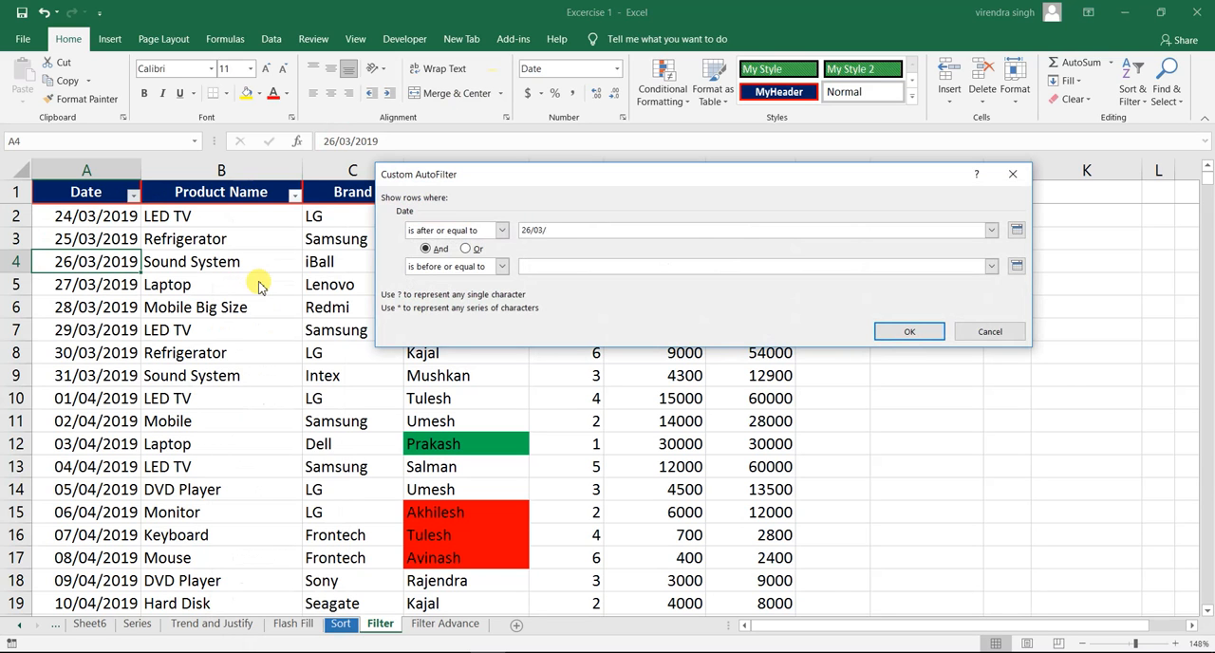
key(Tab)
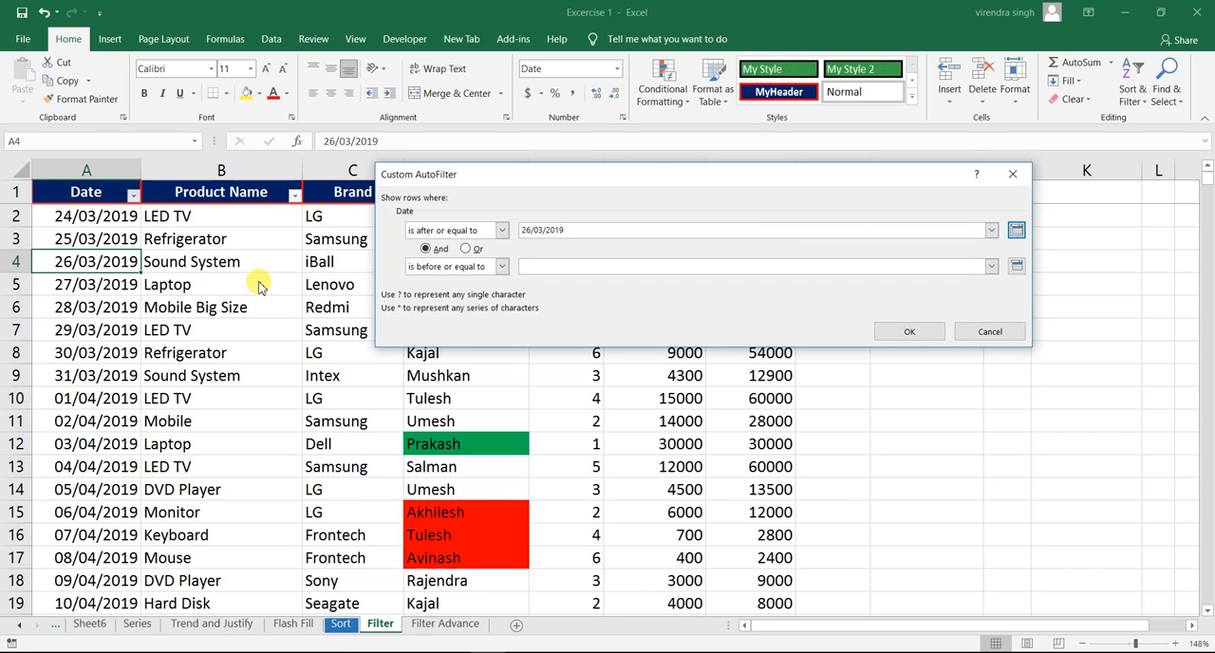
click(553, 267)
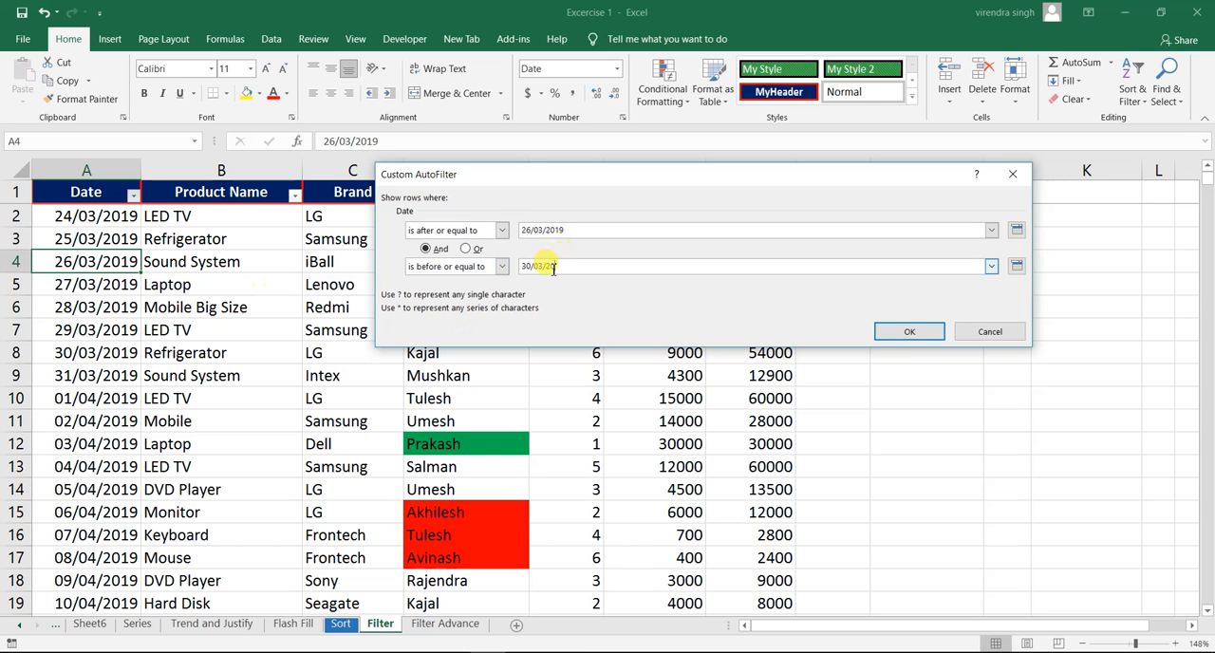
click(895, 332)
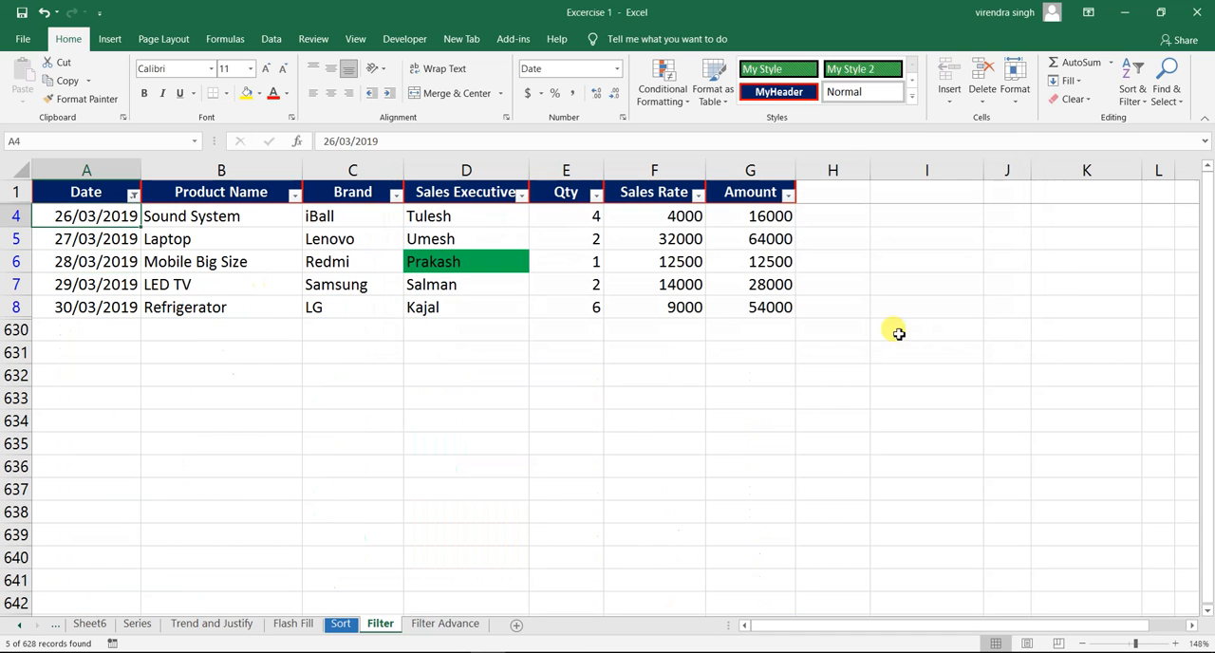
- Clear the 26/03/2019 to 30/03/2019 filter from the Date column and select the 25/03/2019 cell
click(84, 283)
click(133, 193)
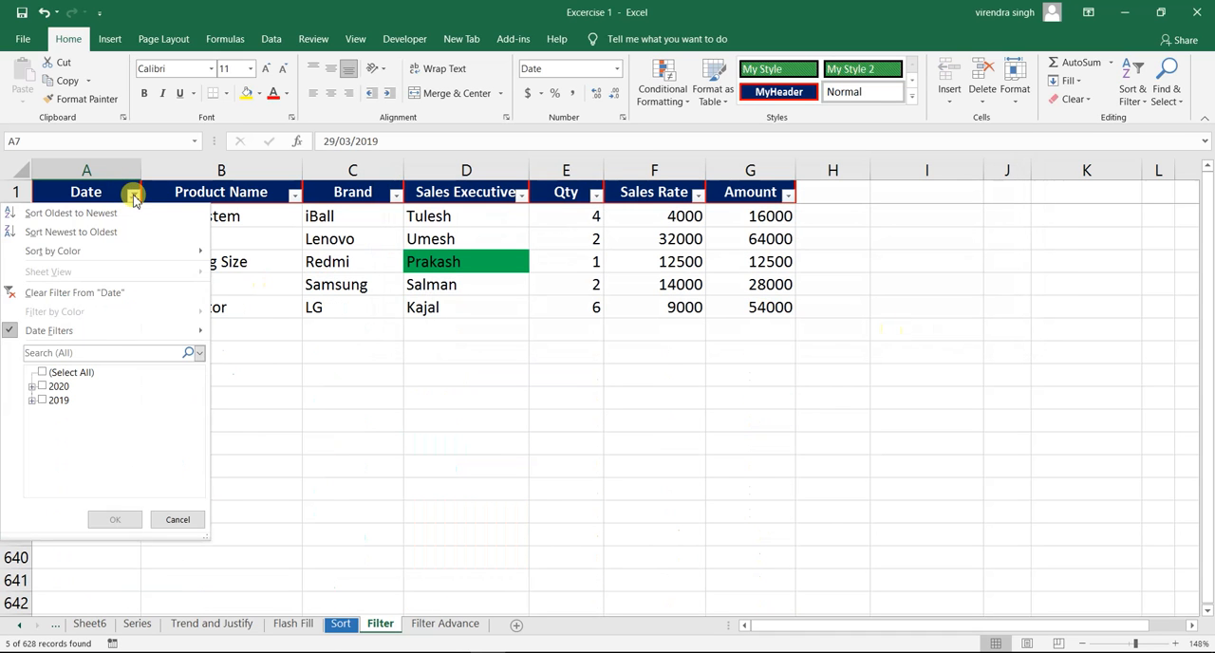
click(95, 294)
click(116, 238)
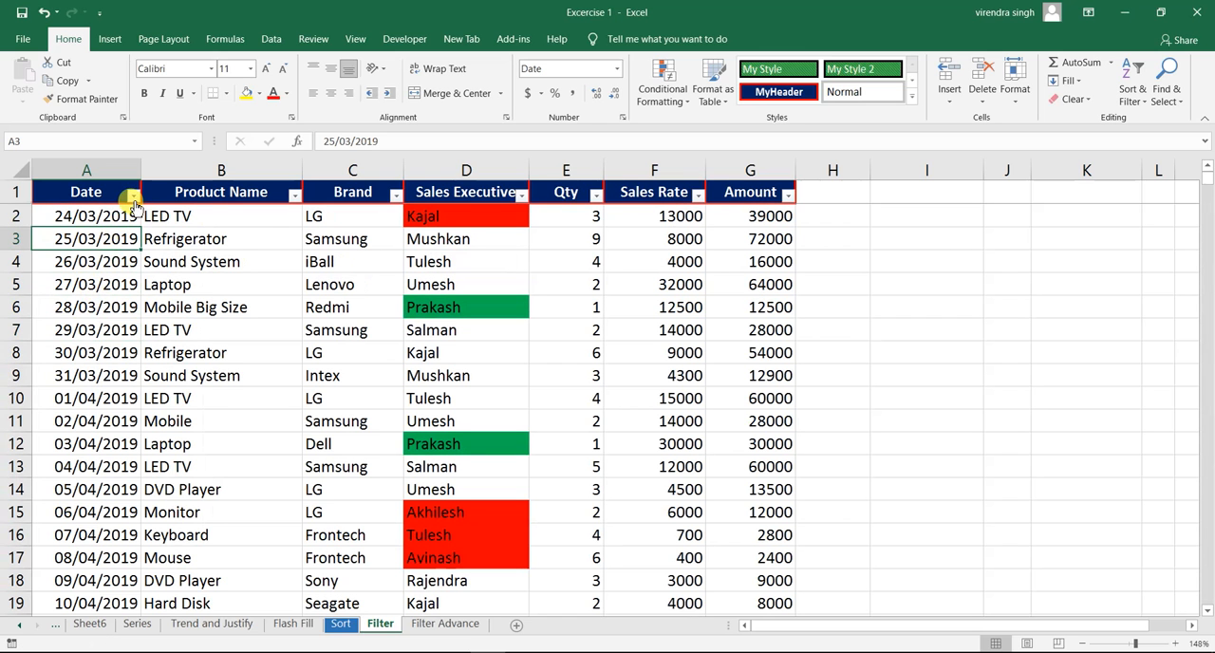
- Apply the Tomorrow date filter to the Date column and select its header cell
click(133, 194)
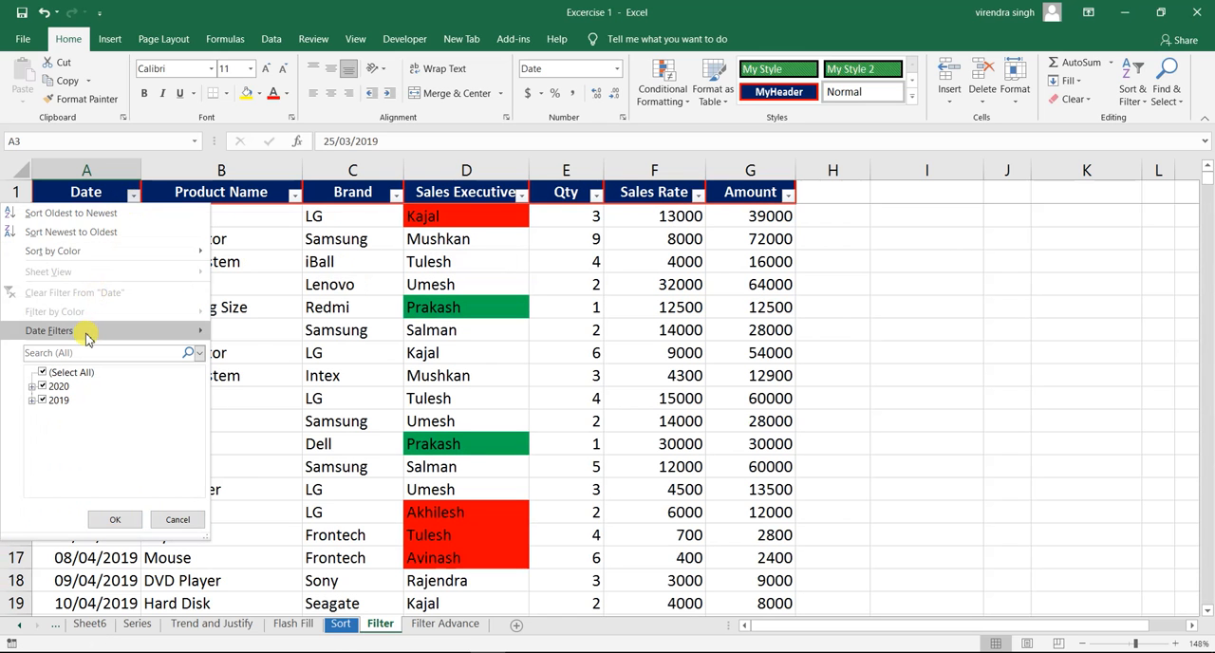
mouse_move(86, 339)
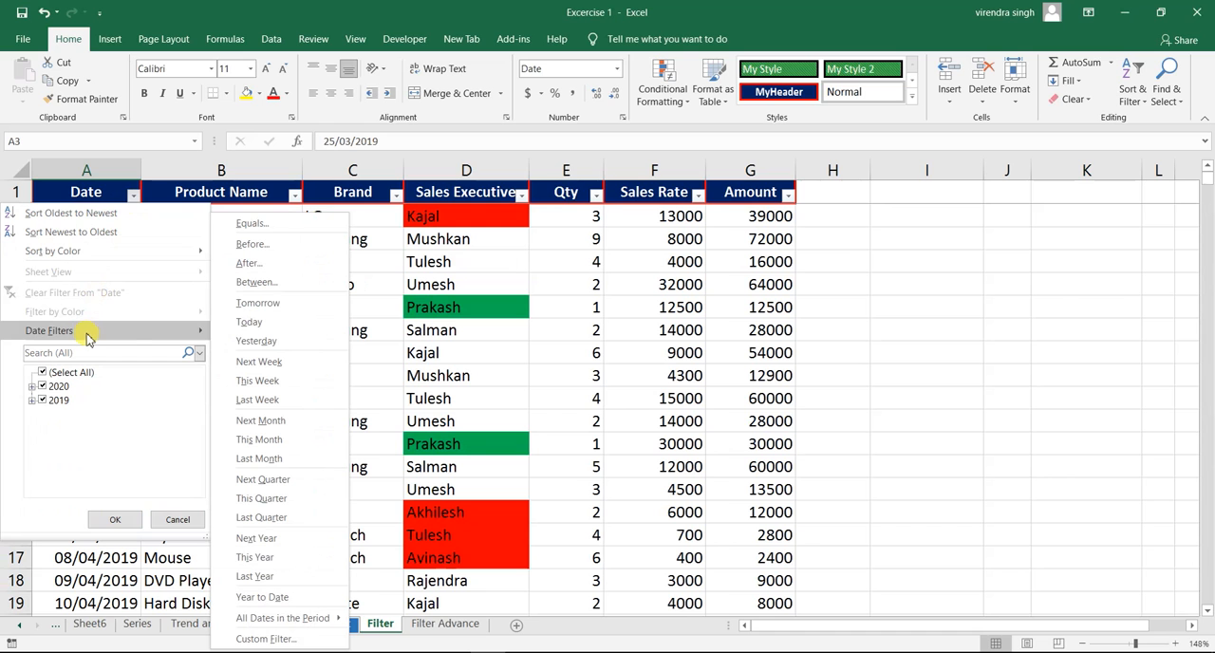
click(281, 304)
click(275, 305)
click(81, 196)
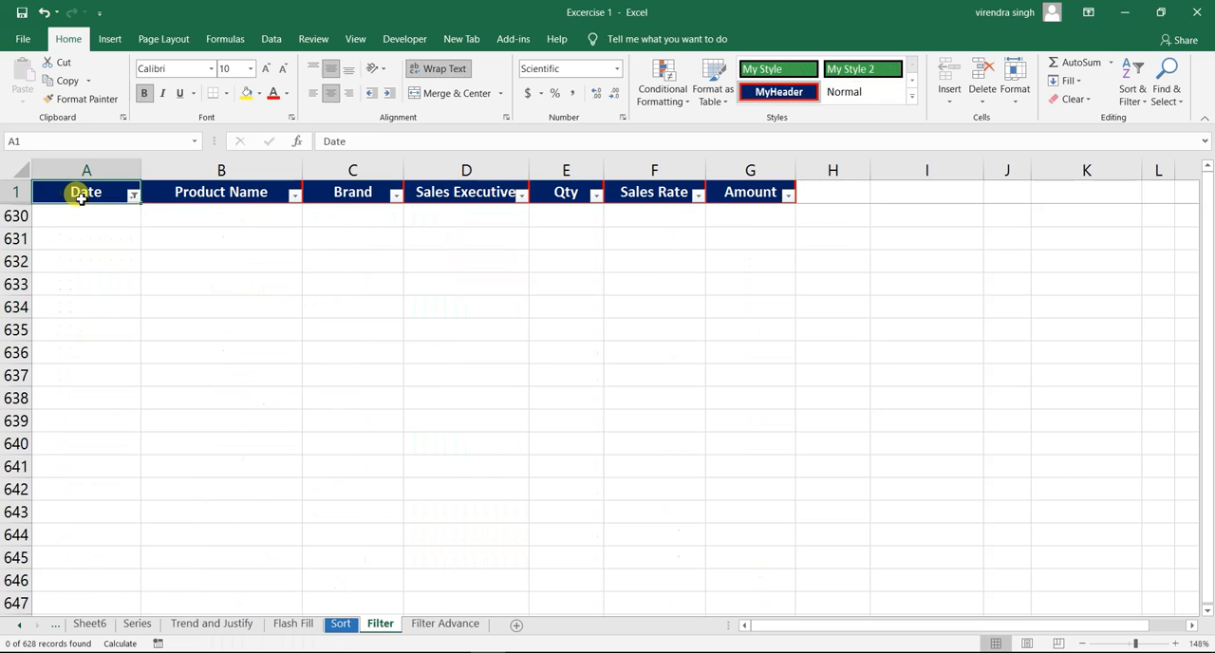
- Check the rows left by the Tomorrow filter, and clear the filter from the Date column
key(Down)
key(Up)
key(Down)
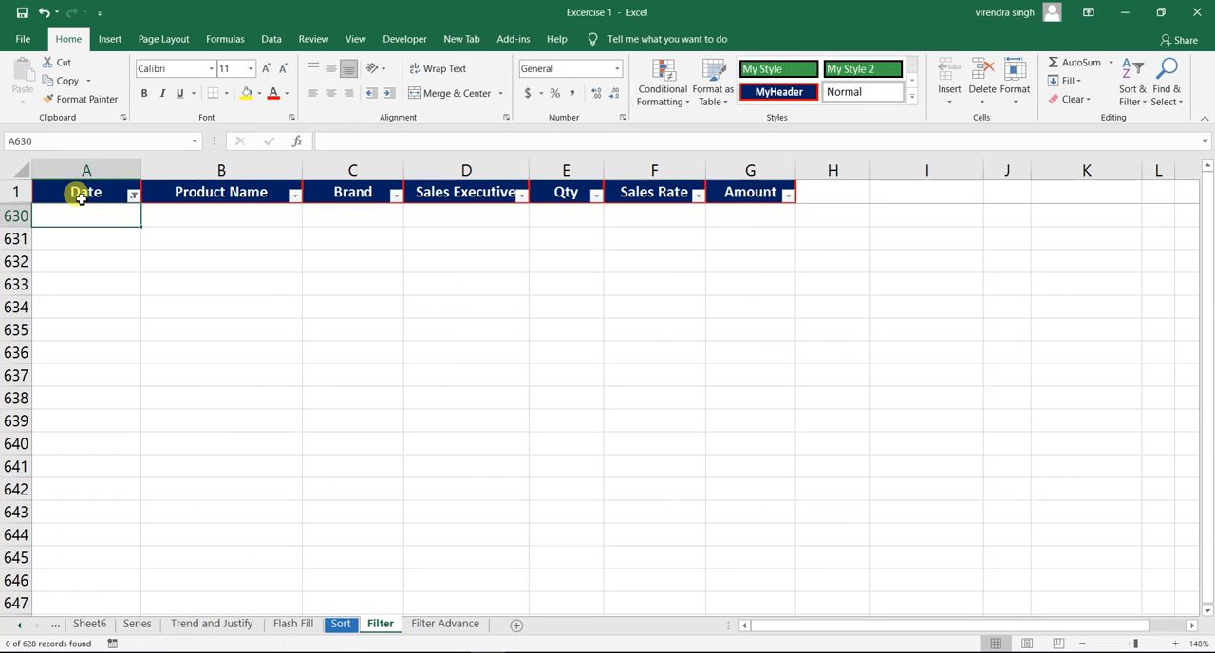
key(Up)
key(Down)
click(82, 197)
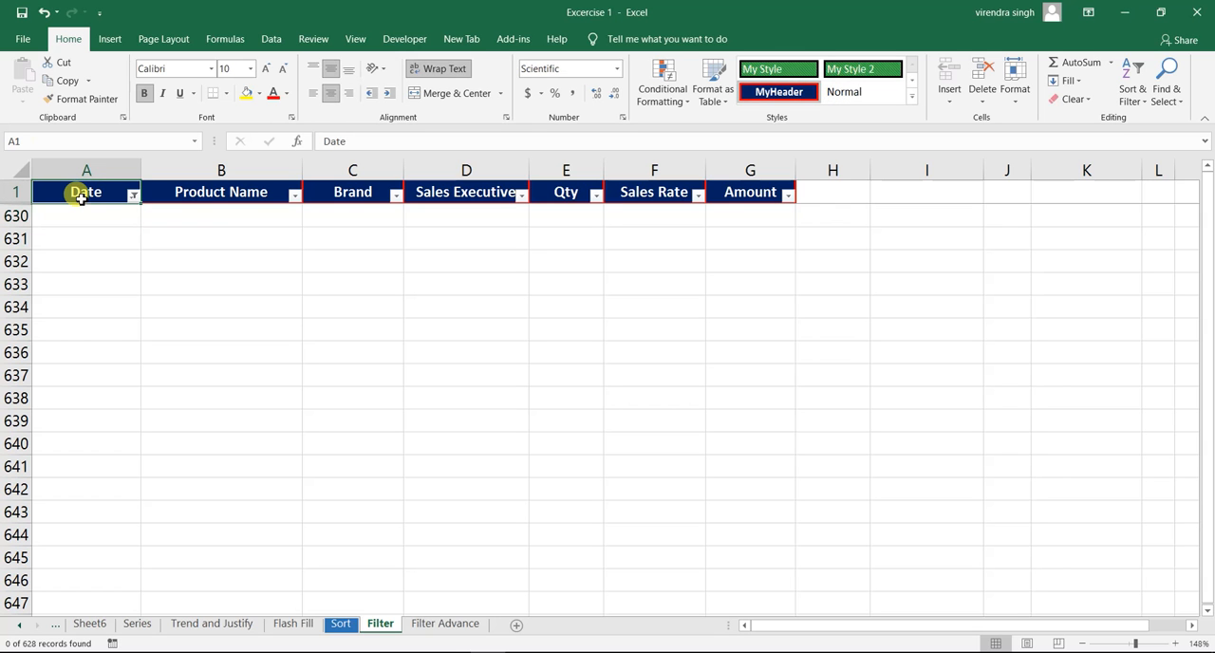
click(134, 195)
click(87, 290)
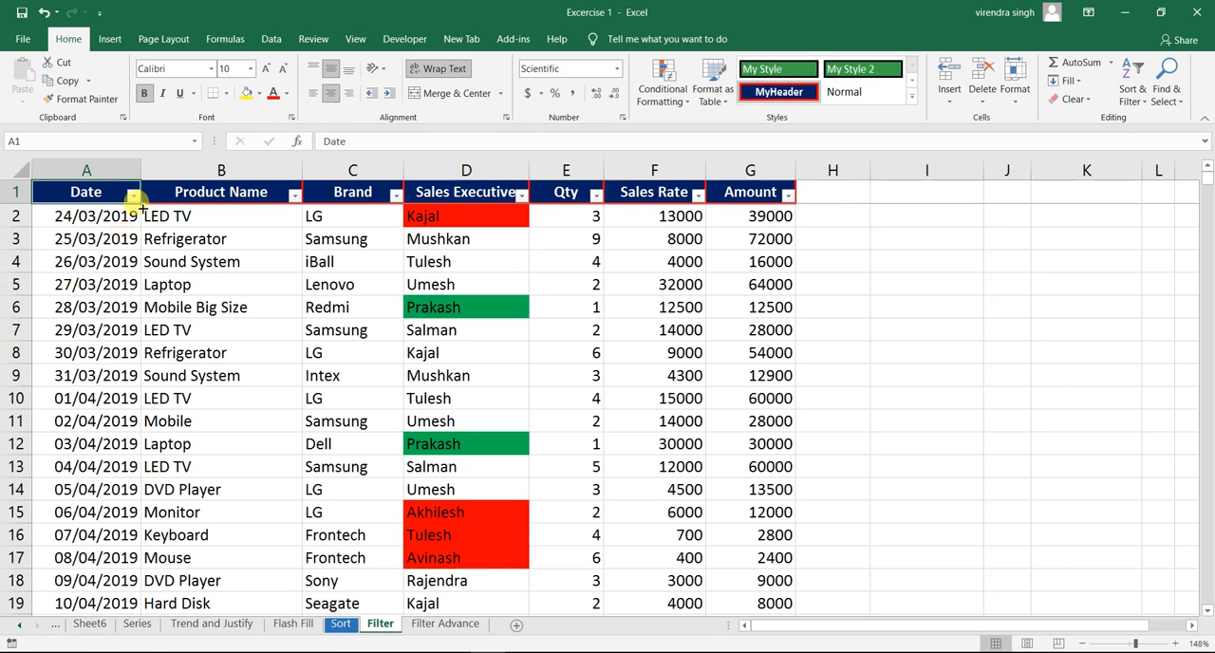
- Review the day, week, month, quarter and year date filters offered for the Date column without applying one
click(134, 193)
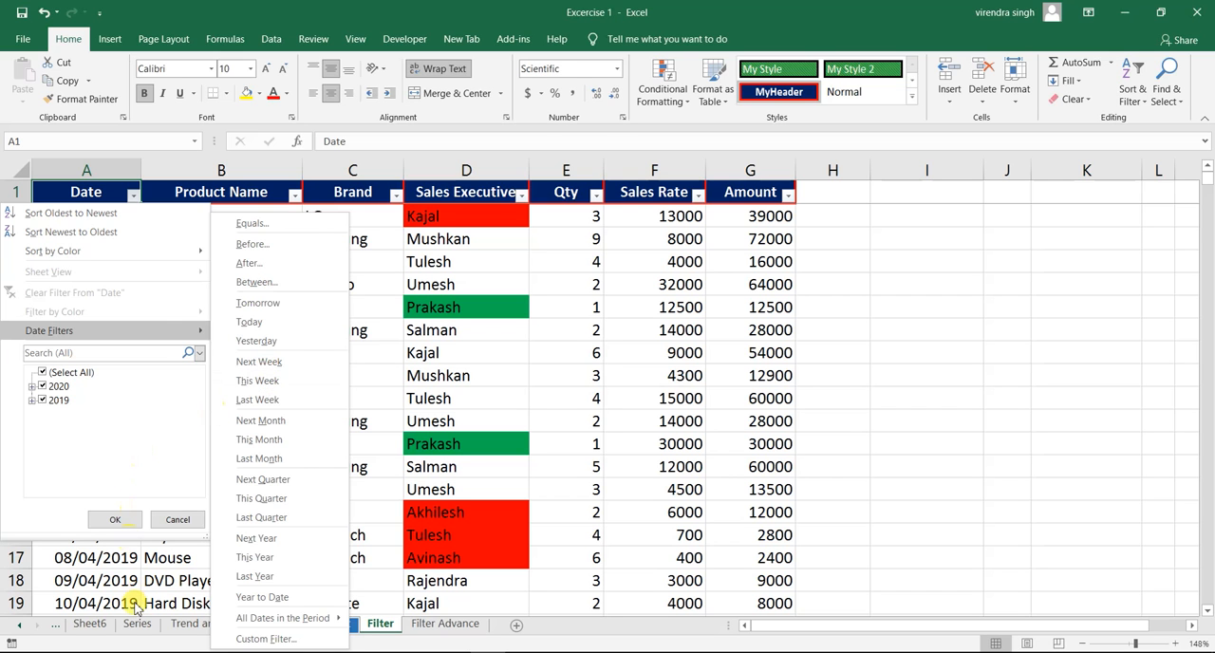
click(178, 518)
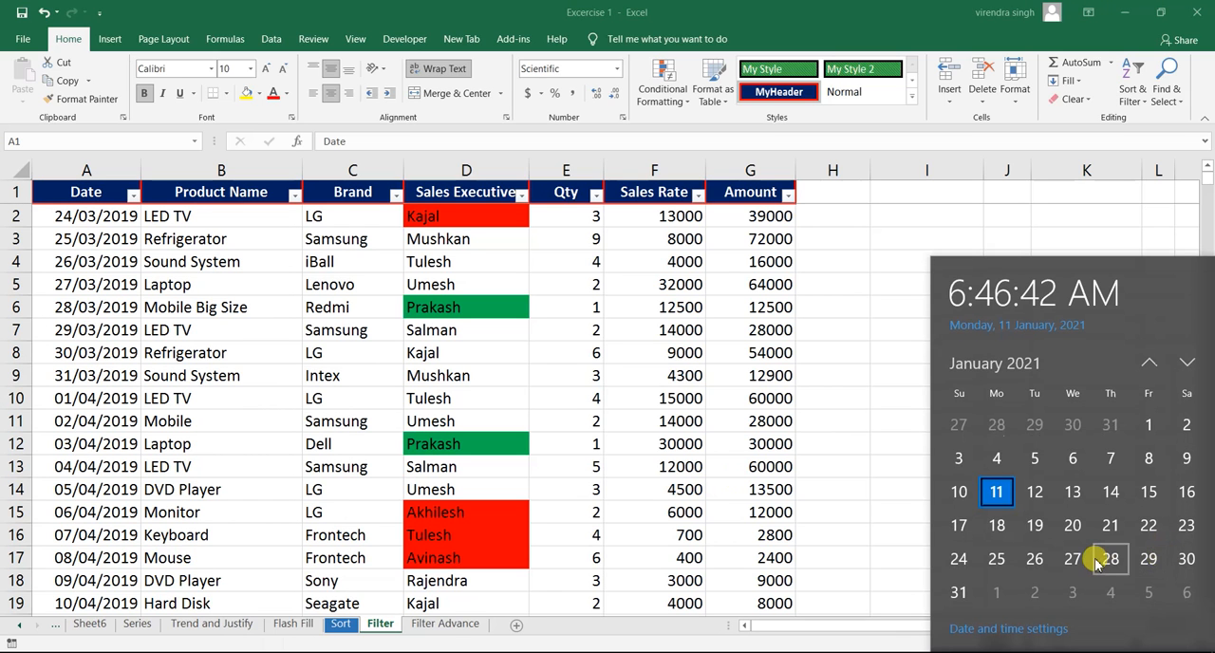
- Browse the system calendar by month and year to March 2020 and select the 25th
click(1183, 366)
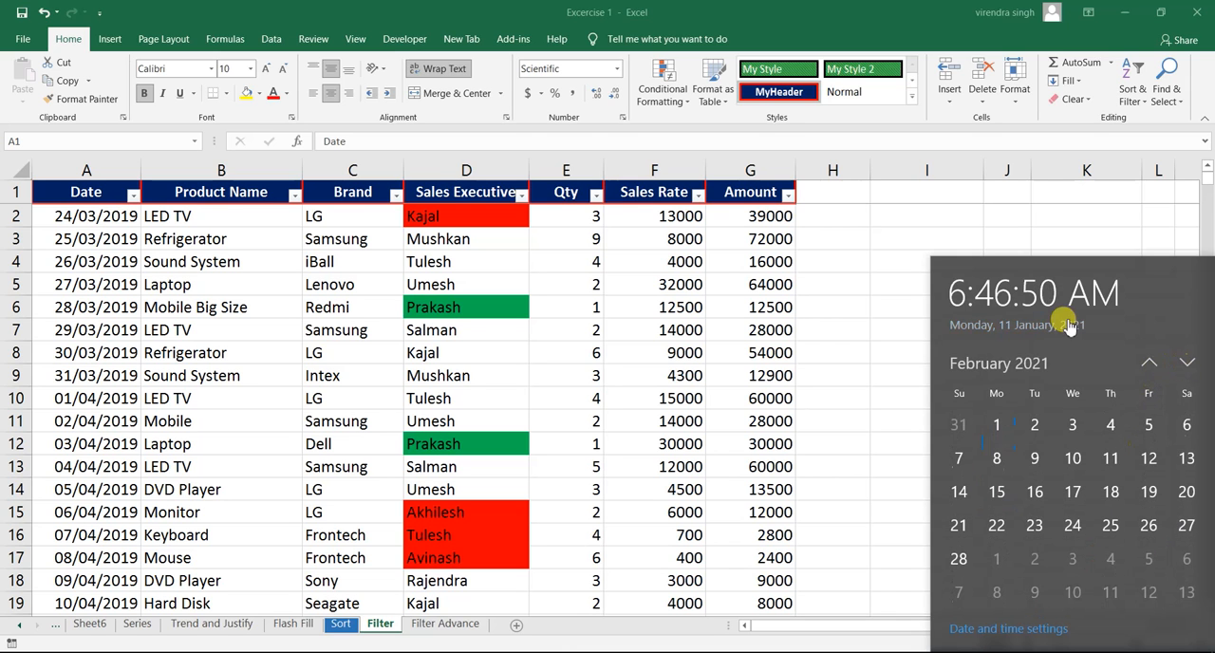
click(1034, 366)
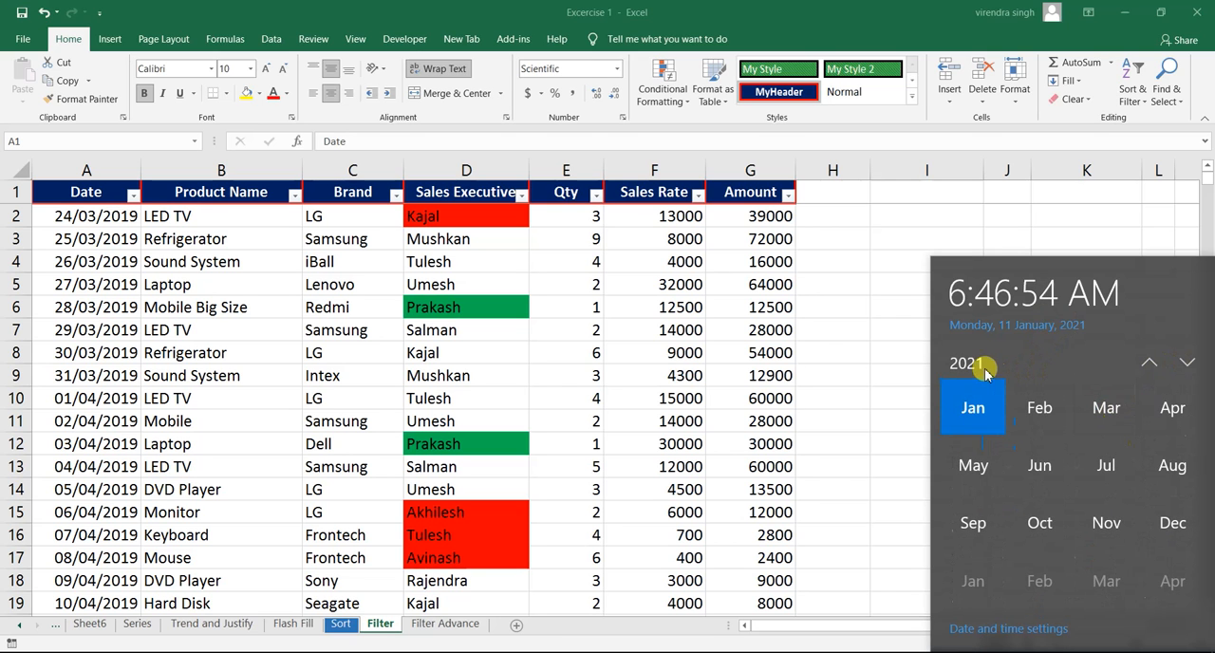
click(1148, 361)
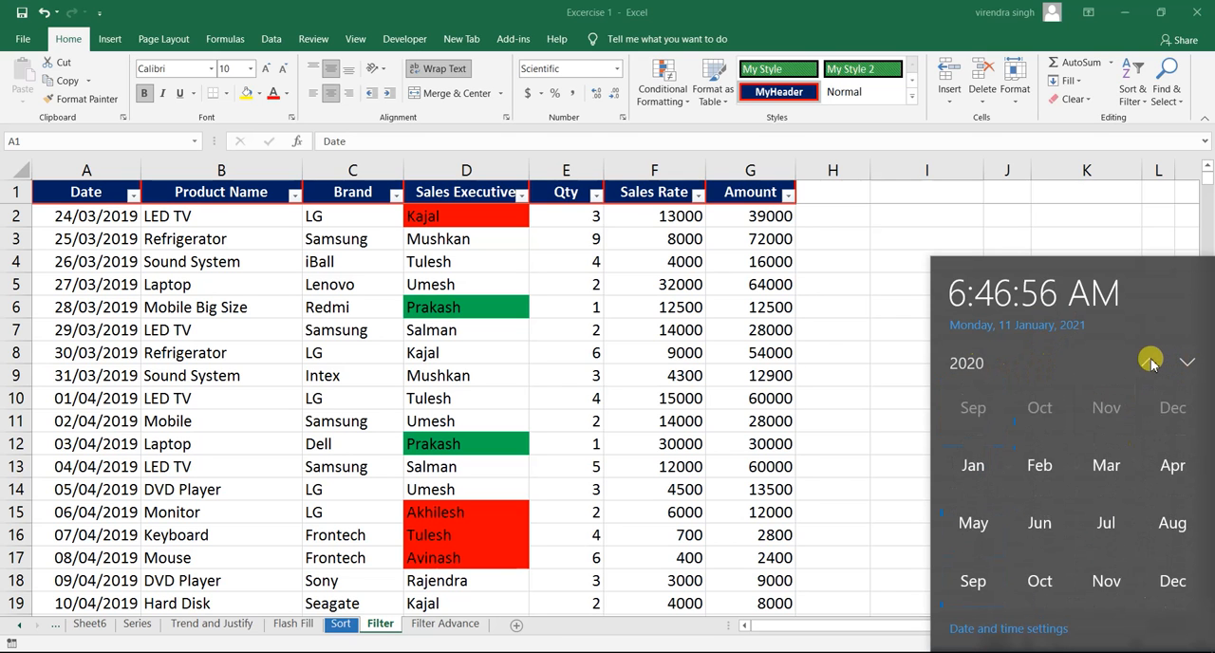
click(1148, 362)
click(1186, 361)
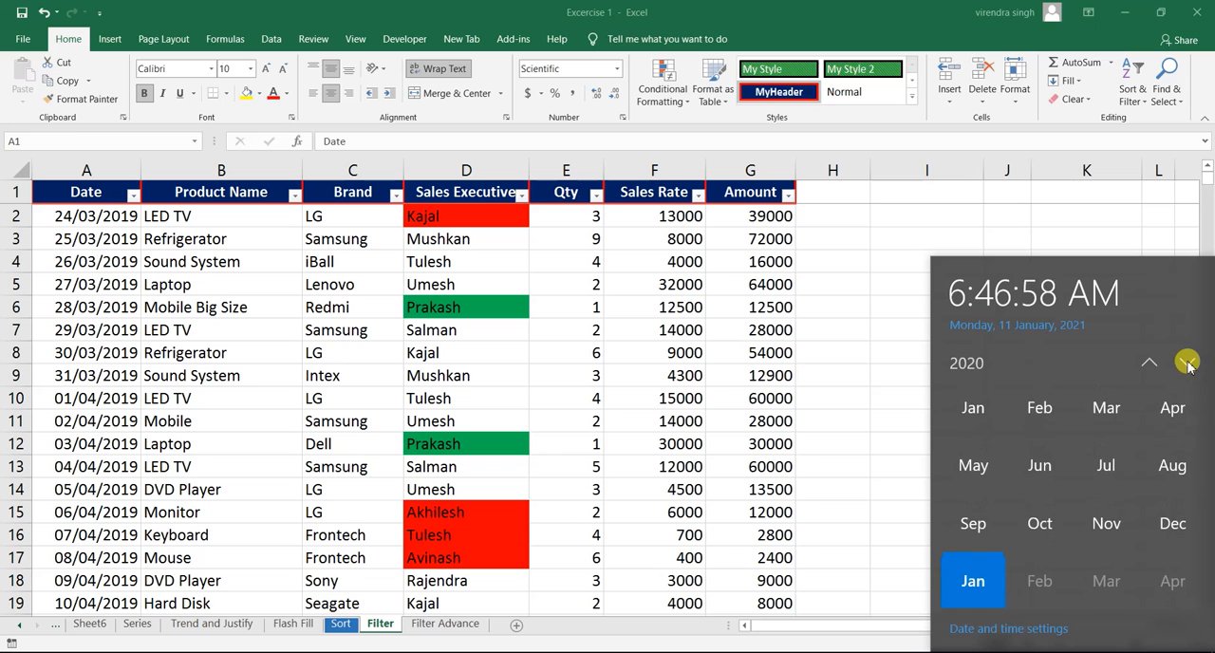
click(1148, 361)
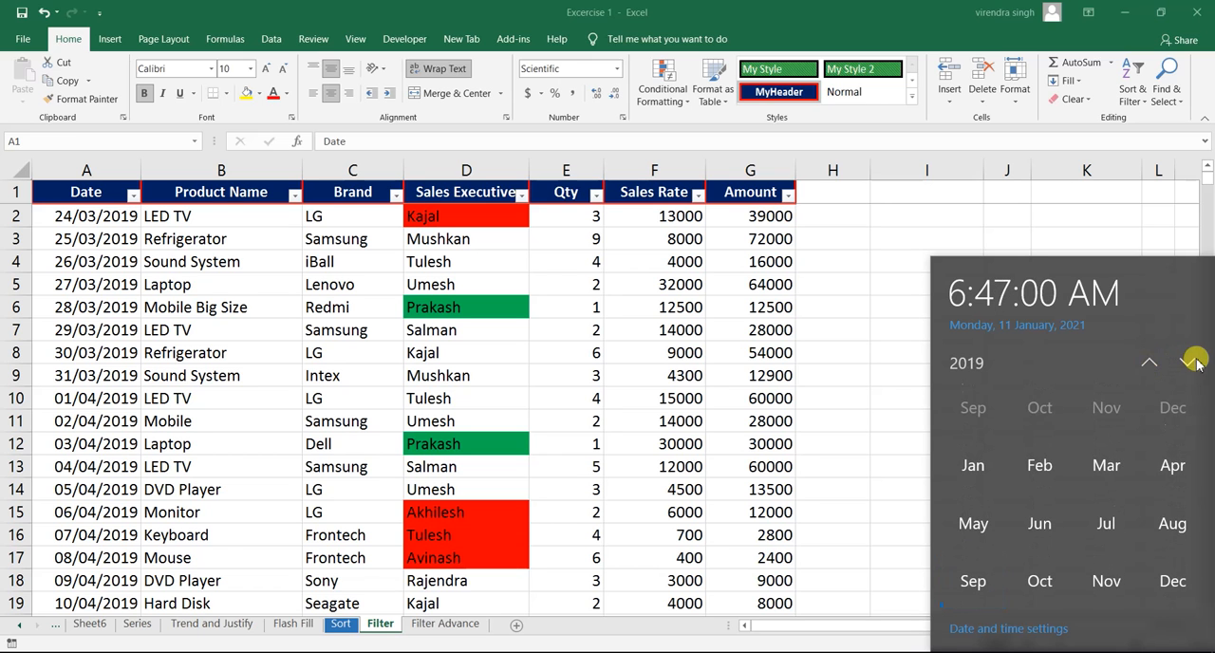
click(1187, 362)
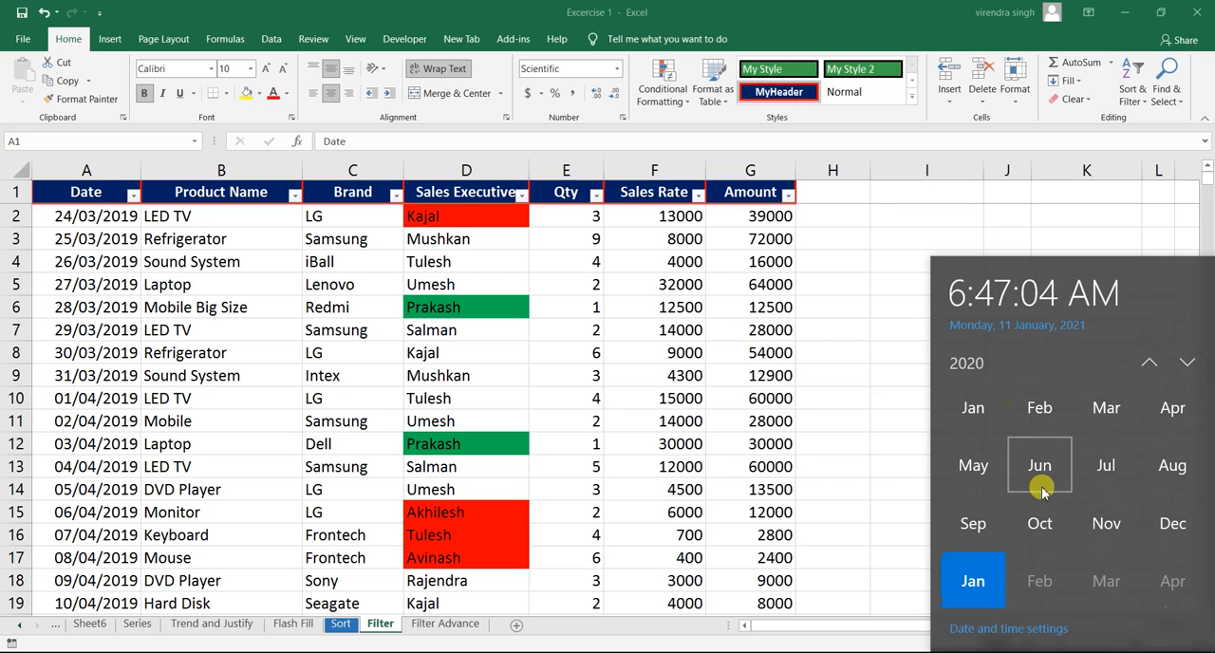
click(1118, 418)
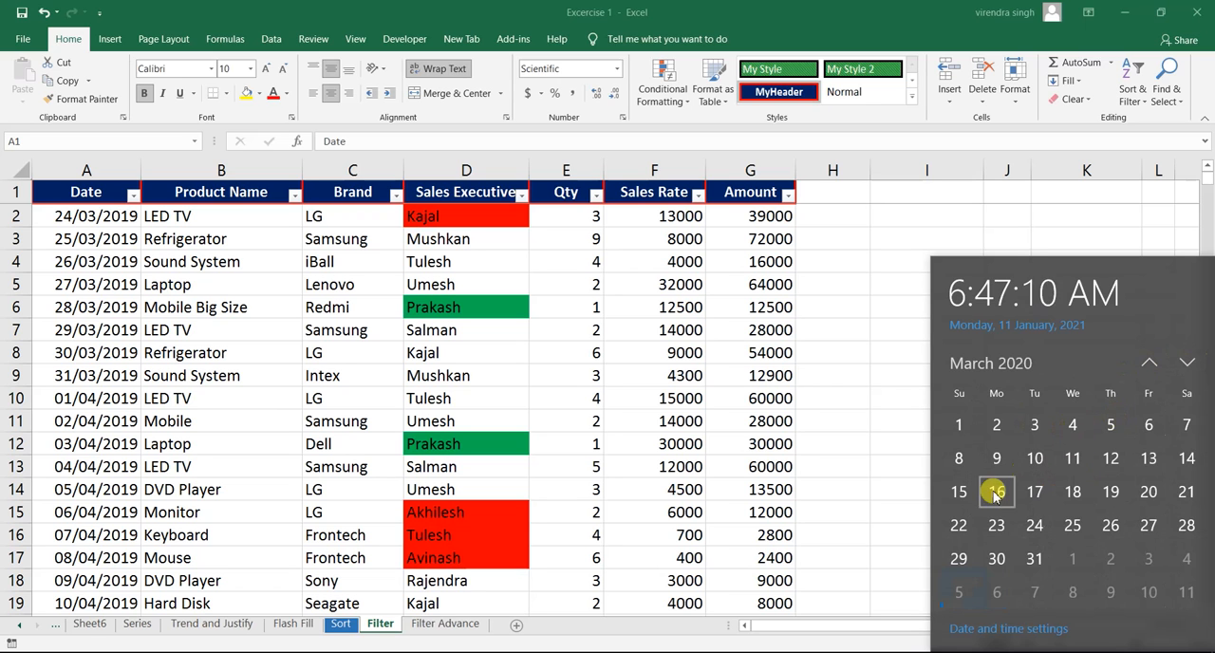
click(1072, 527)
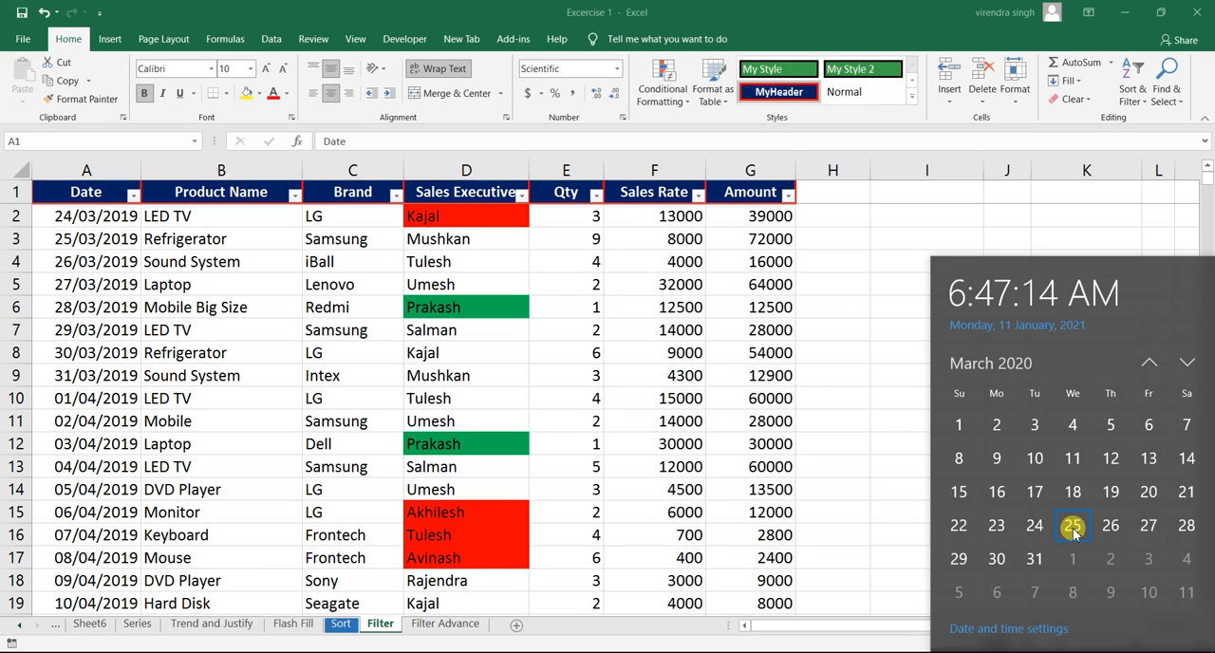
click(1072, 527)
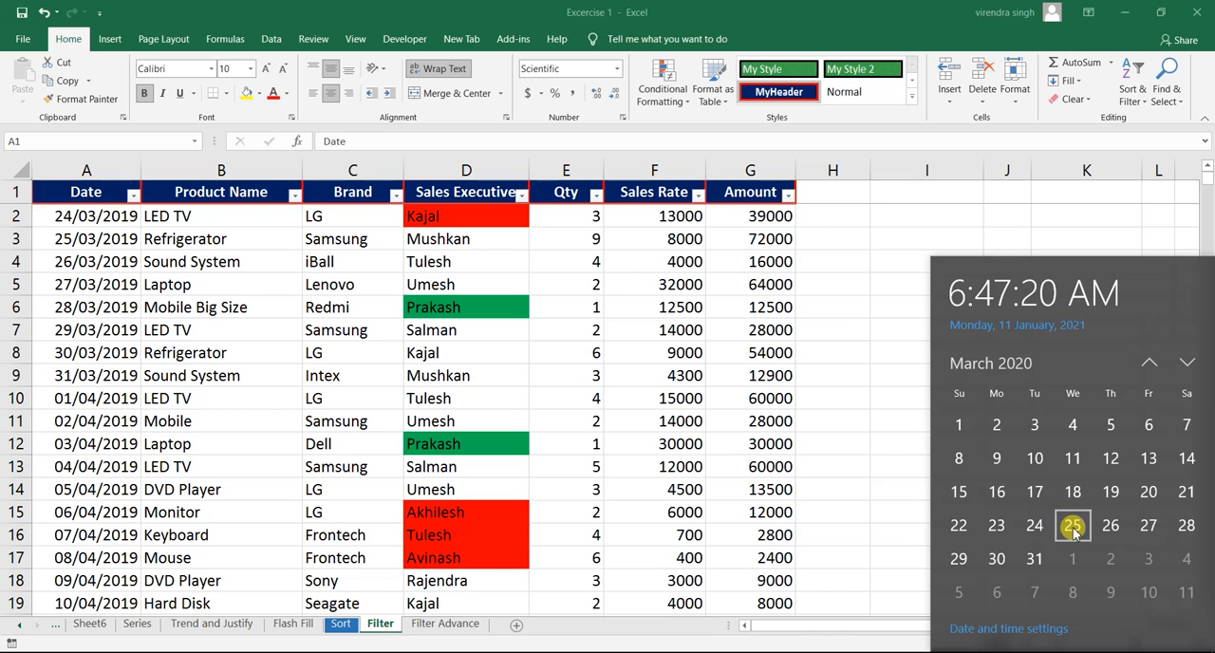
- Open the system's date and time settings from the calendar, and return to the sales table
click(970, 629)
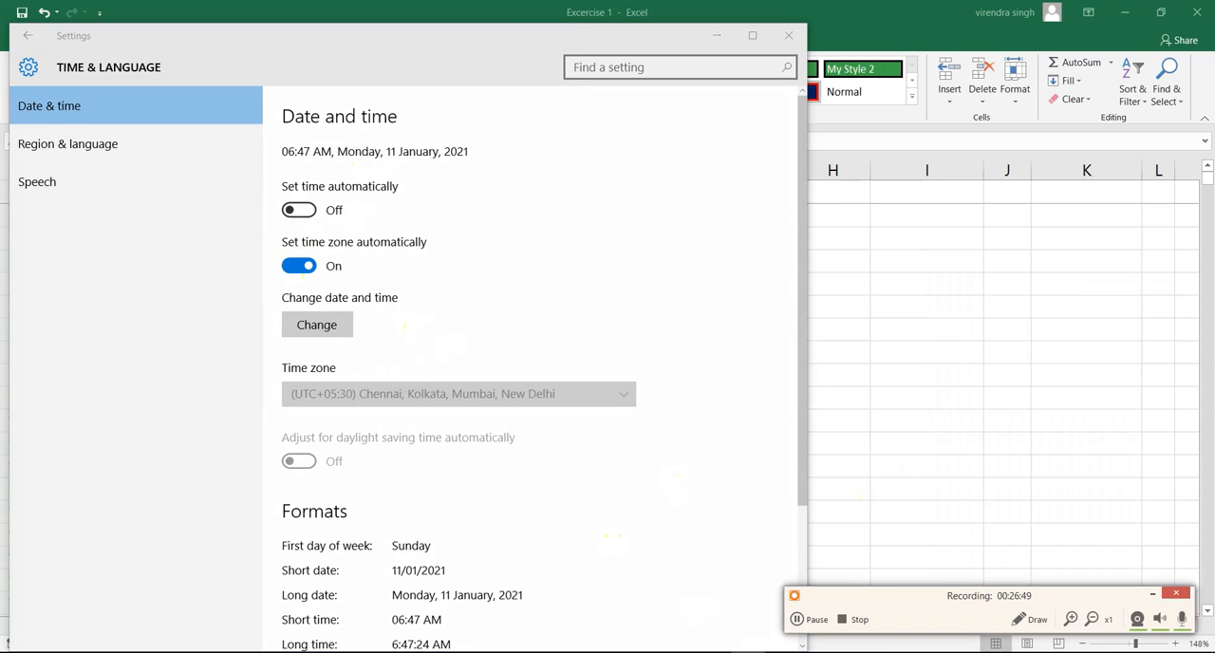
click(818, 619)
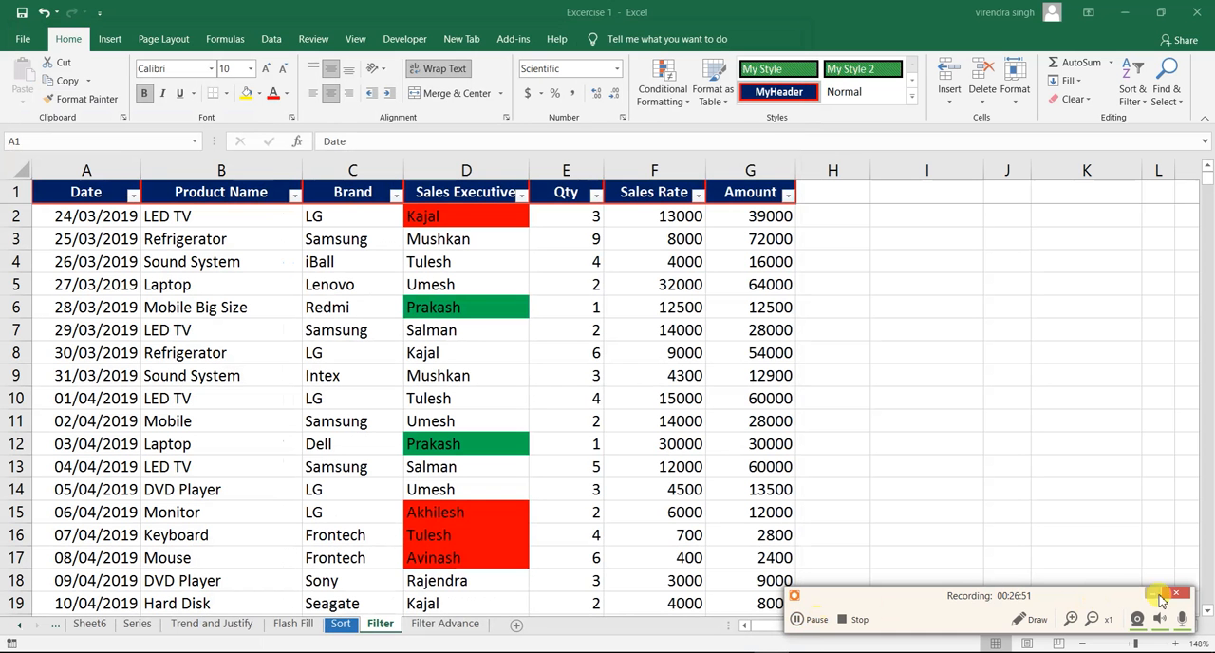
click(1154, 597)
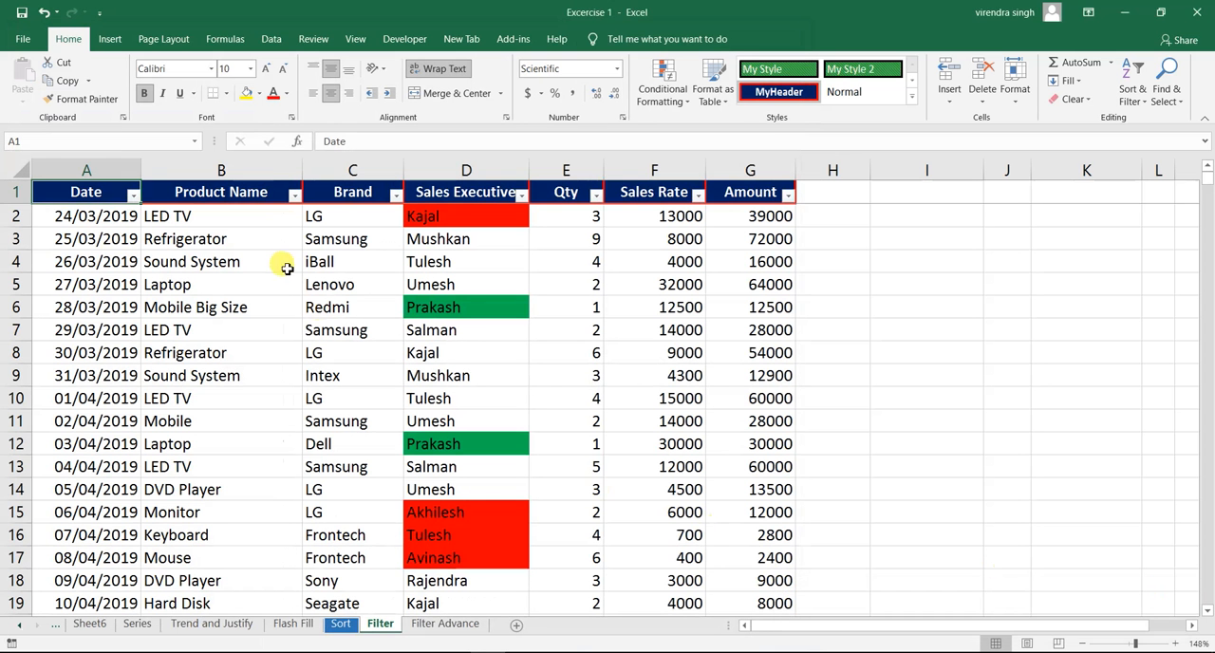
- Apply the Today date filter to the Date column
click(134, 195)
mouse_move(97, 327)
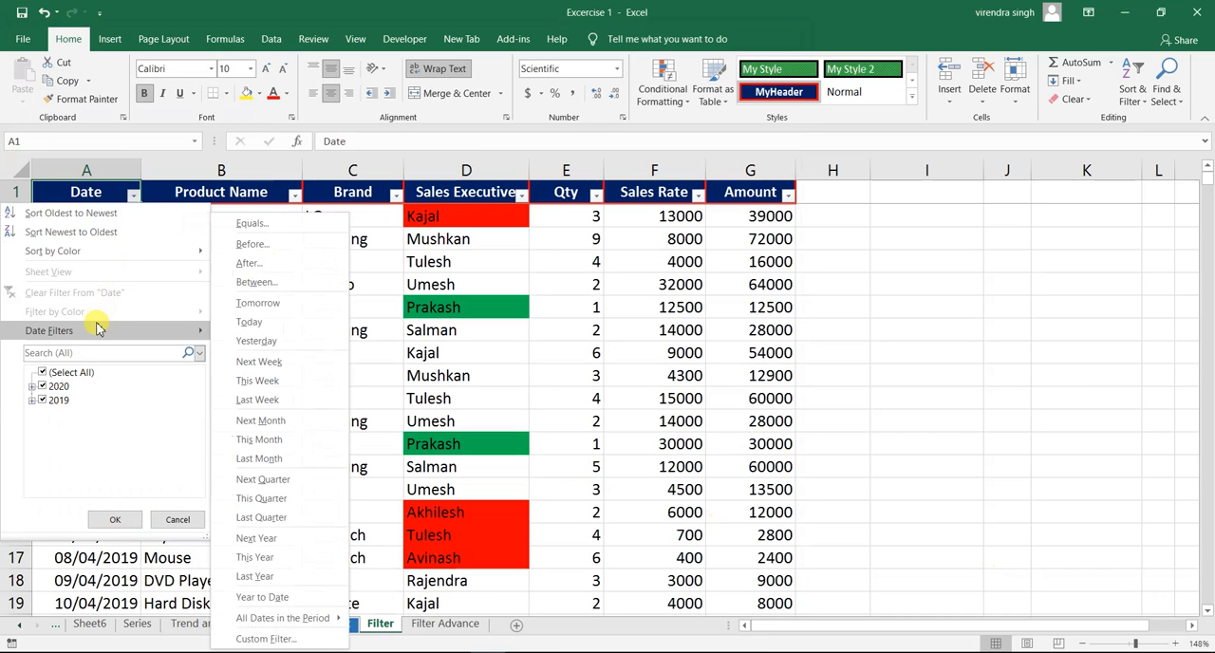
click(251, 322)
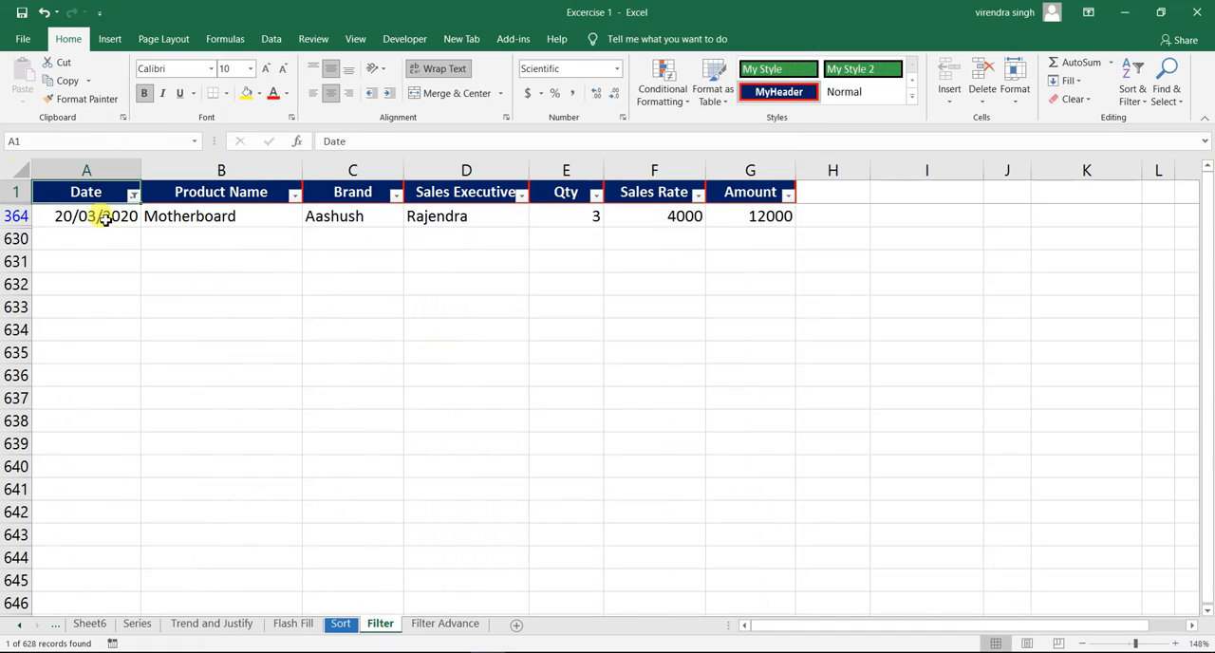
- Clear the Today filter from the Date column and apply the Tomorrow date filter instead
click(133, 196)
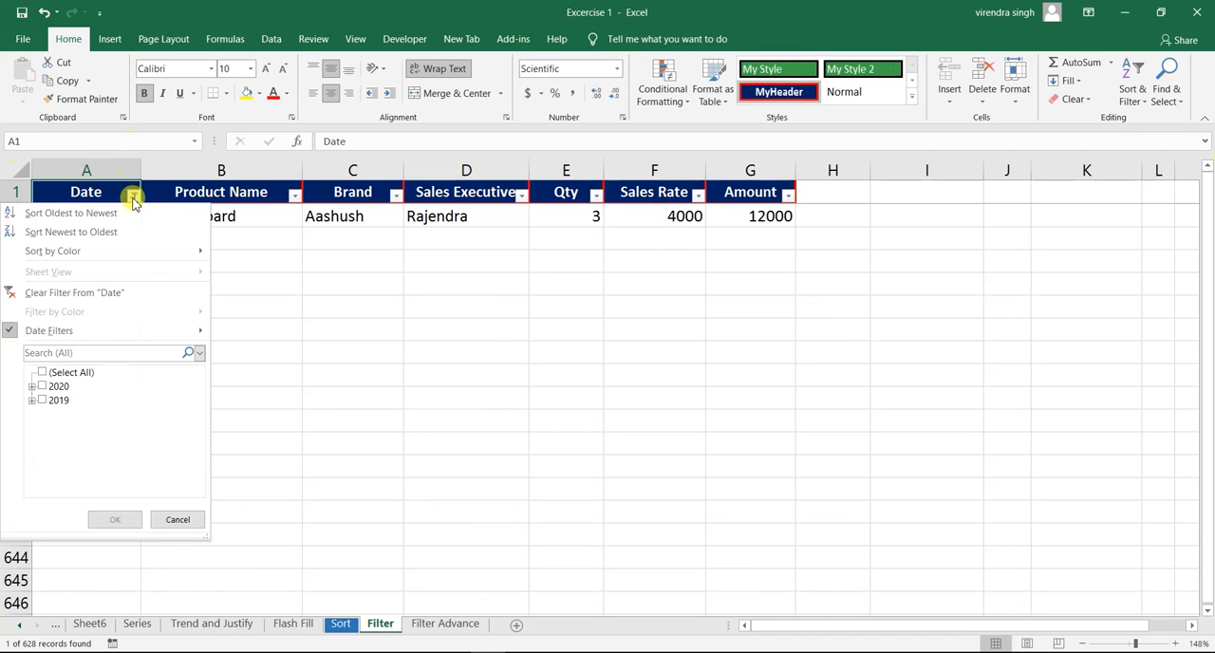
click(109, 292)
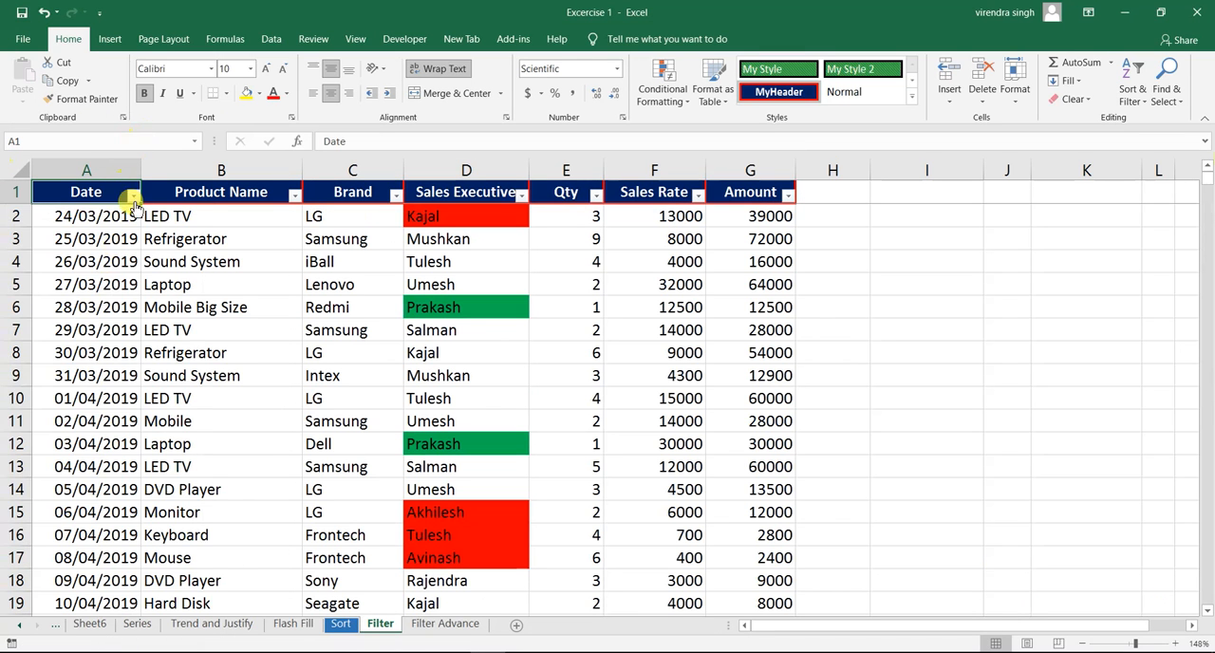
click(132, 194)
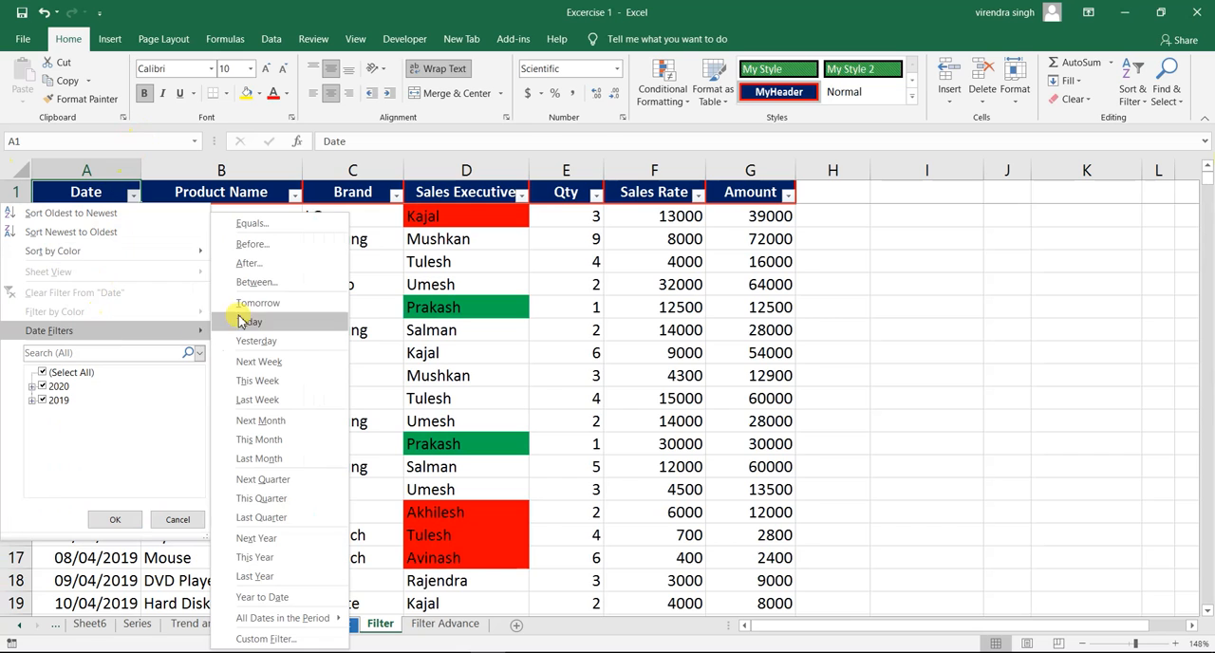
click(253, 313)
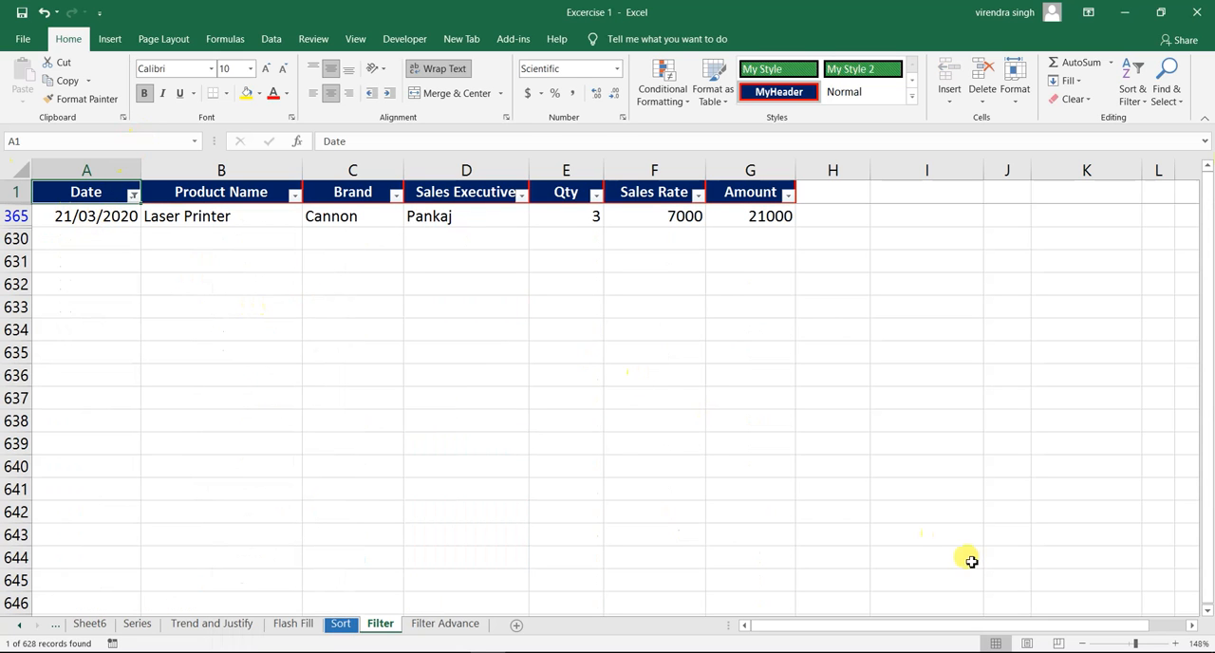
- Clear the Tomorrow filter from the Date column and apply the Yesterday date filter instead
click(133, 195)
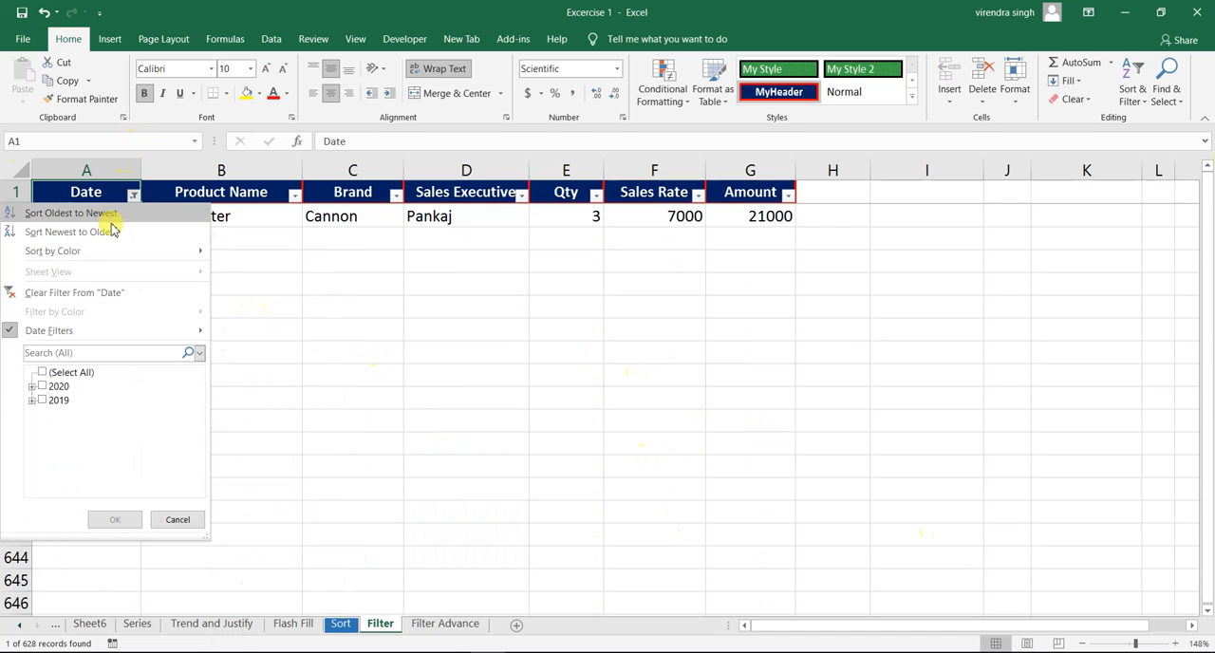
click(110, 296)
click(132, 195)
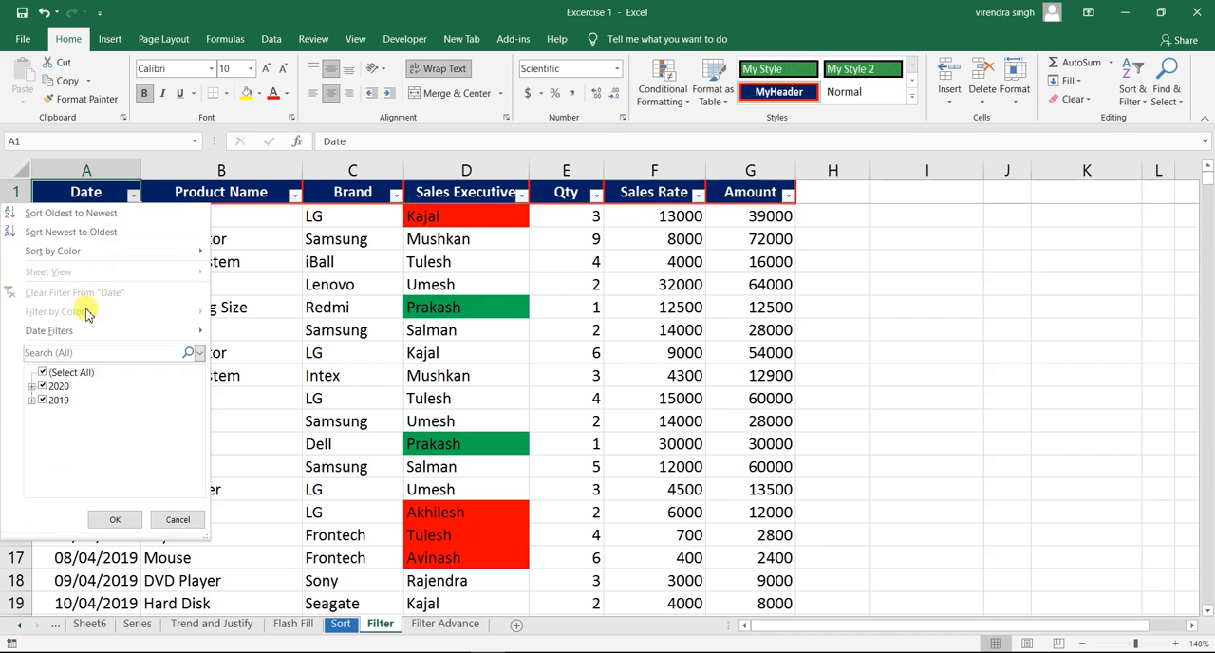
mouse_move(81, 330)
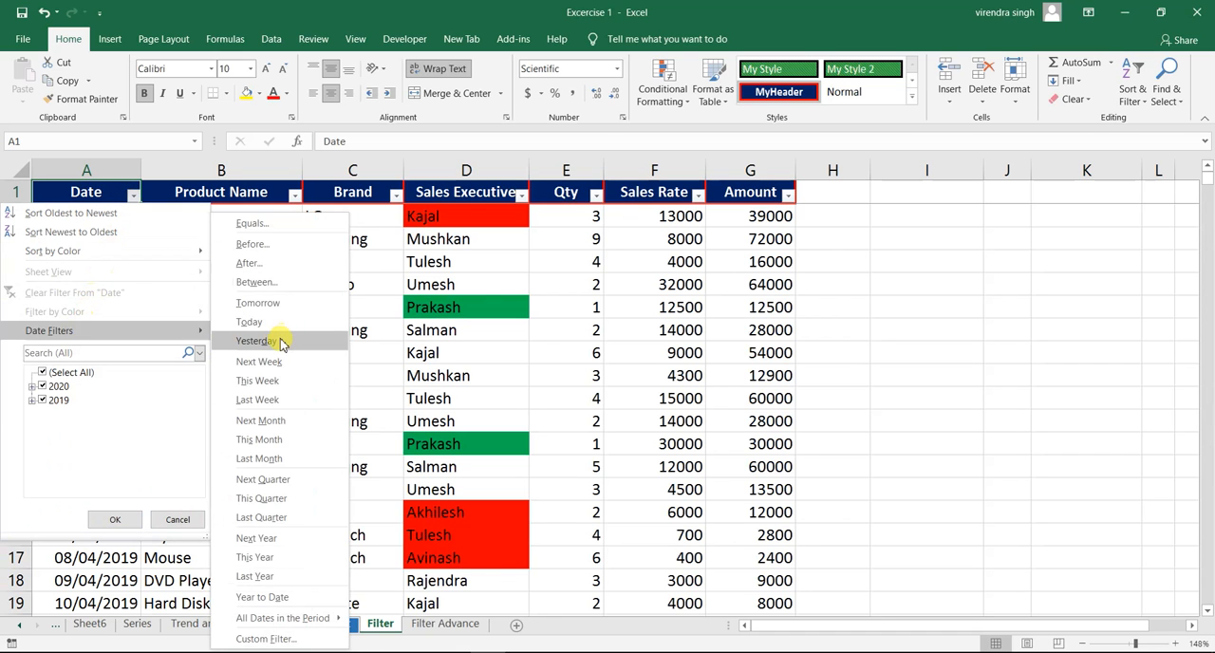
click(256, 341)
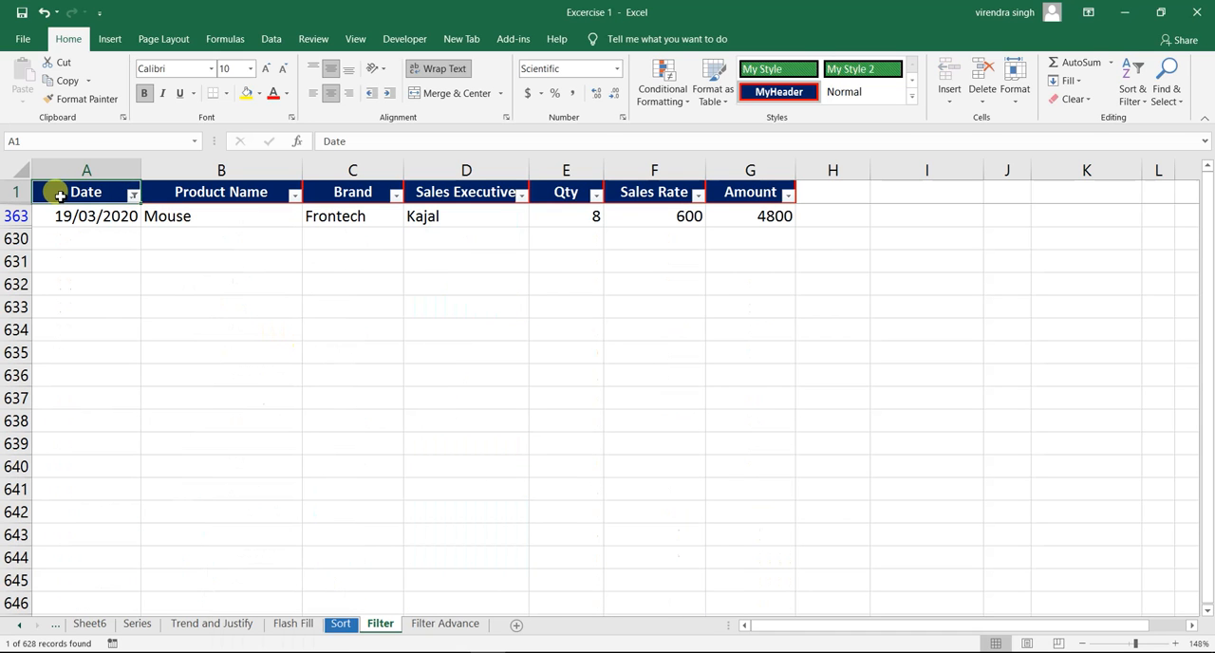
- Clear the Yesterday filter from the Date column and apply the This Week date filter instead
click(134, 196)
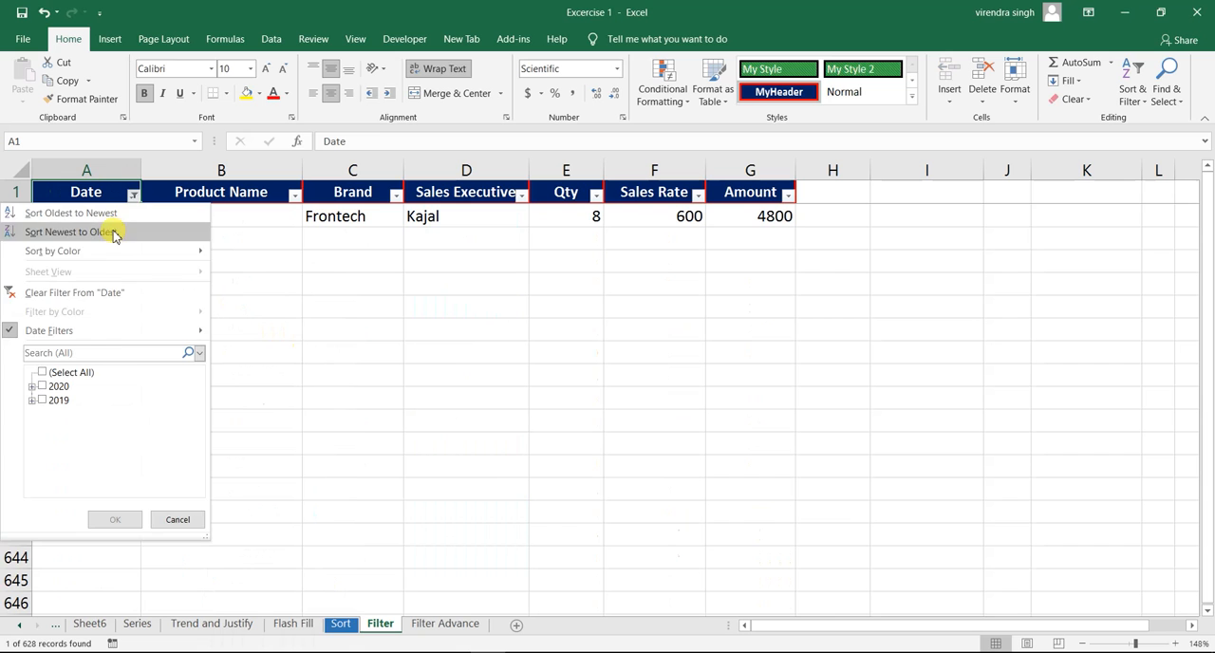
click(90, 287)
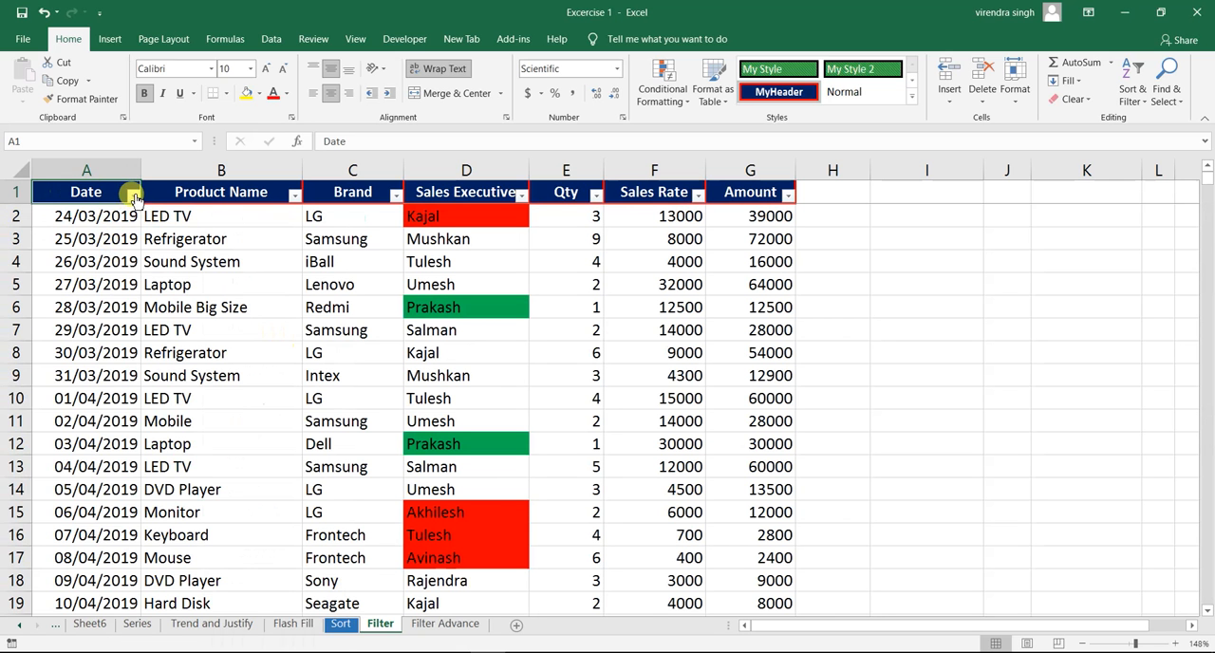
click(134, 196)
mouse_move(115, 334)
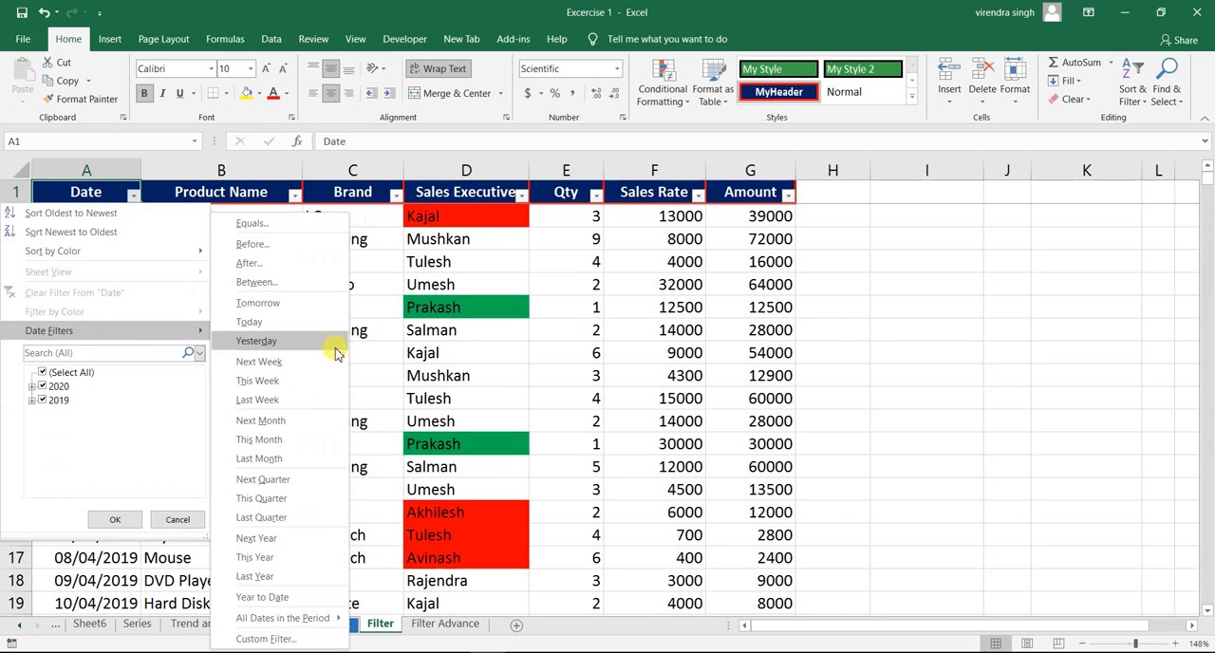
click(272, 380)
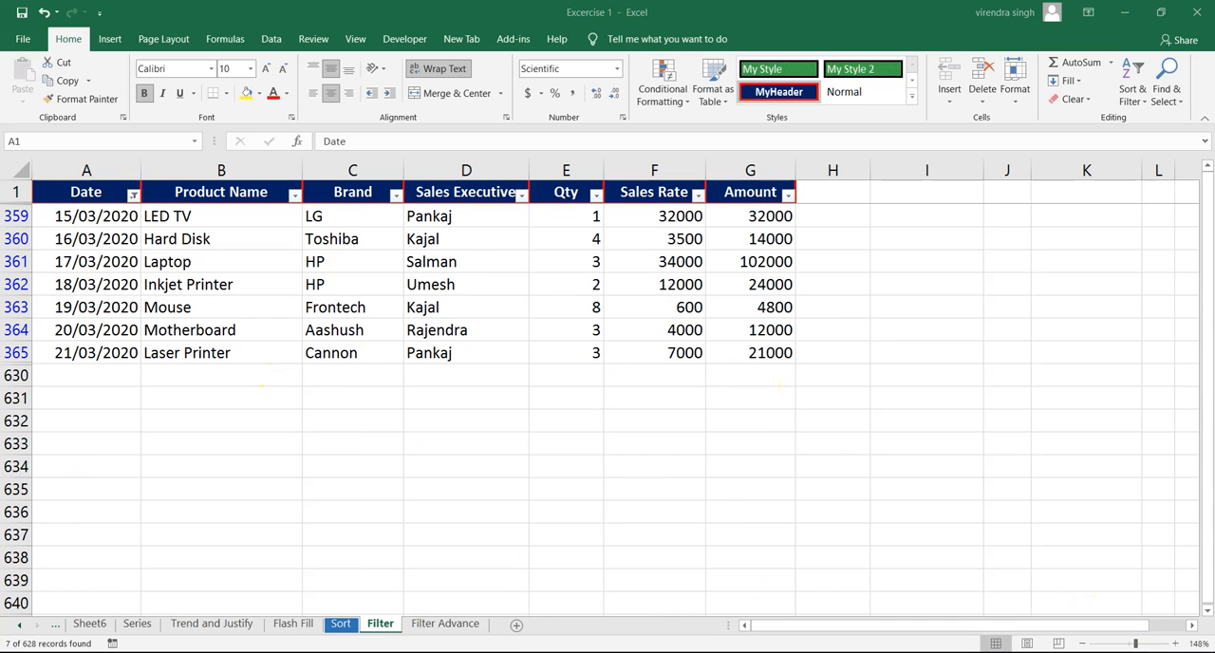
- Compare the This Week rows with the system calendar and select the 16/03/2020 cell in the Date column
click(1173, 651)
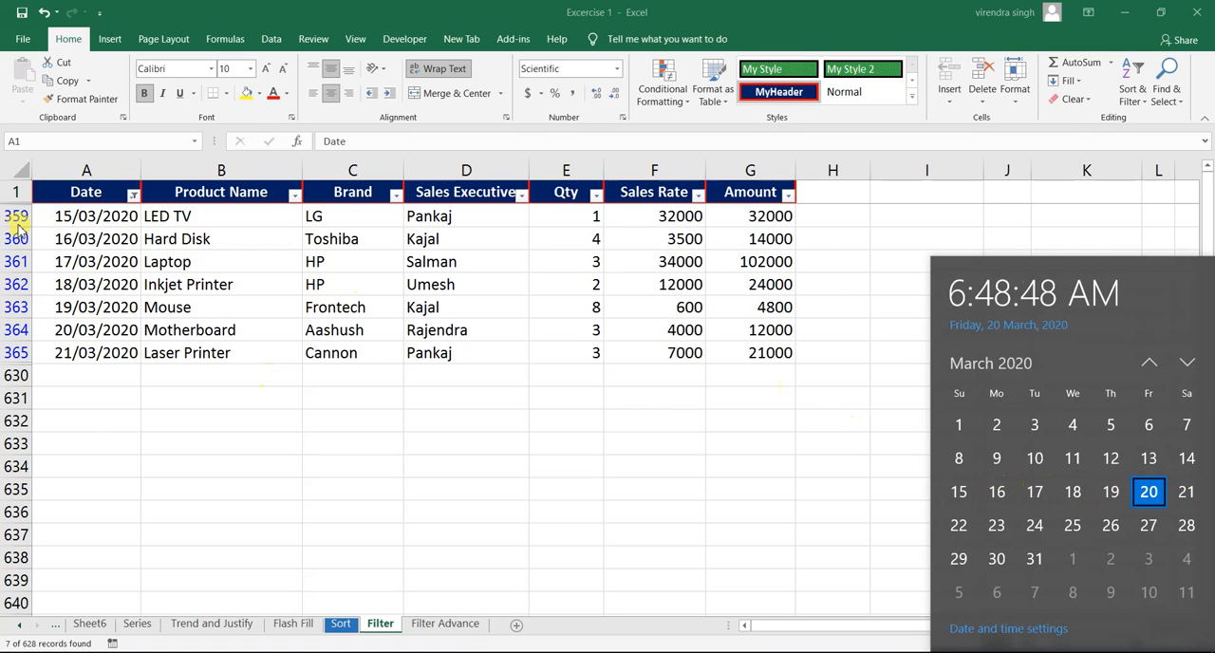
click(65, 237)
click(61, 238)
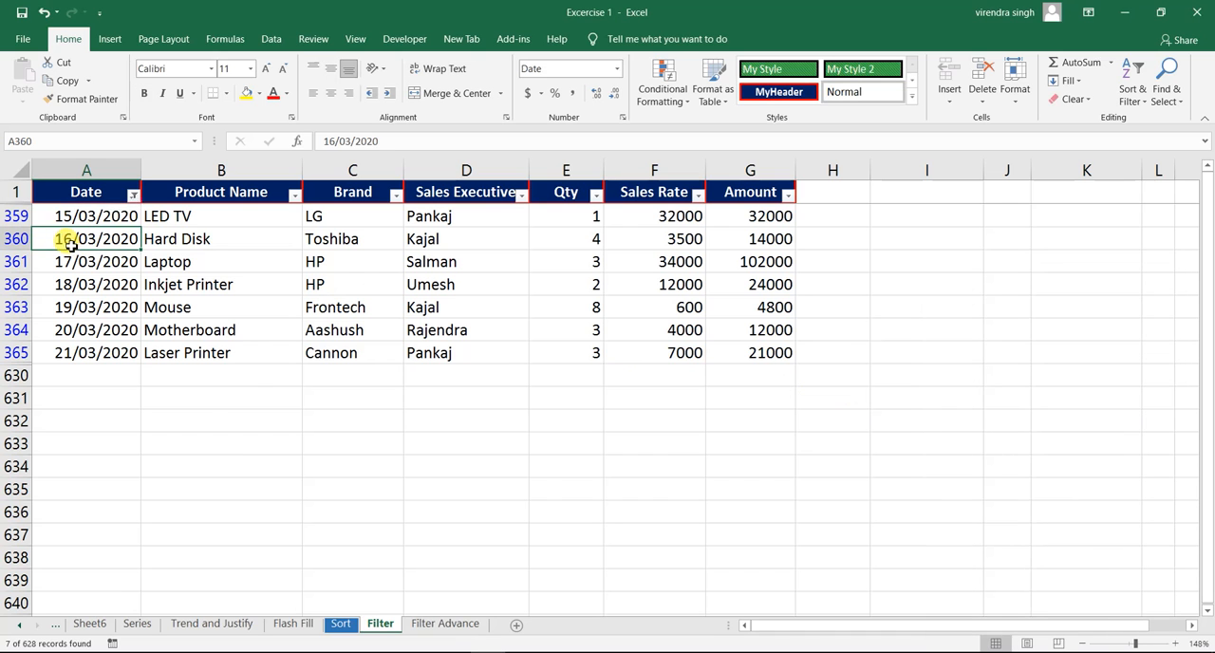
- Clear the This Week filter from the Date column and apply the Next Week date filter instead
click(134, 194)
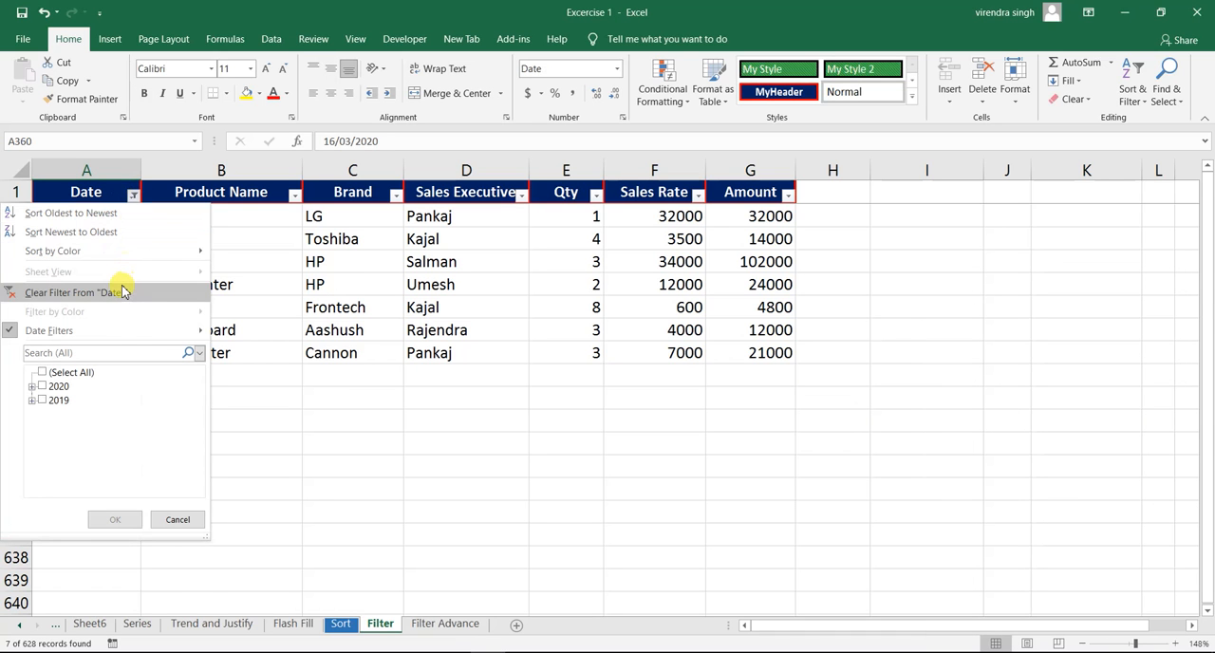
key(Escape)
click(134, 195)
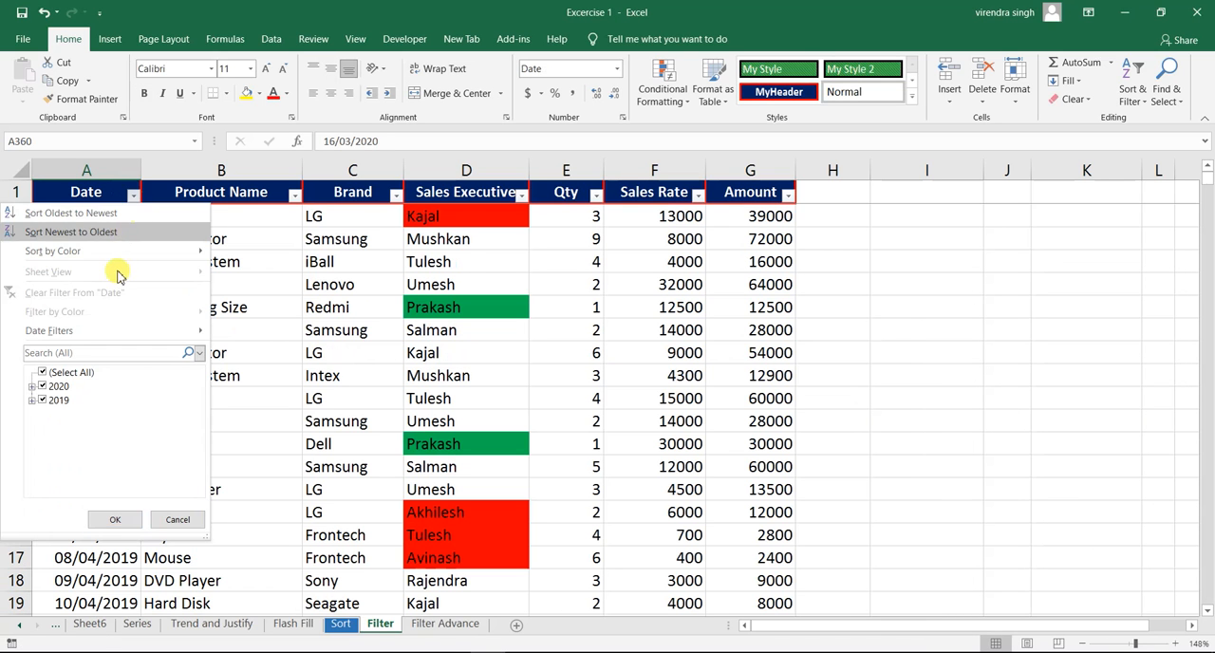
mouse_move(131, 332)
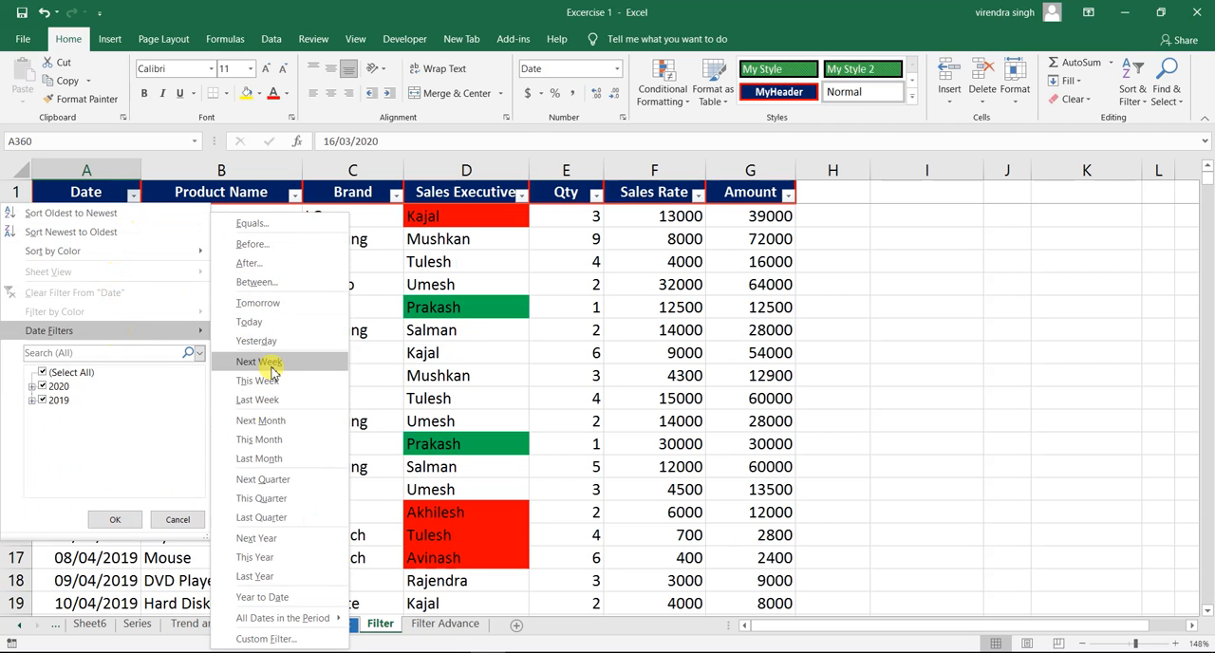
click(260, 362)
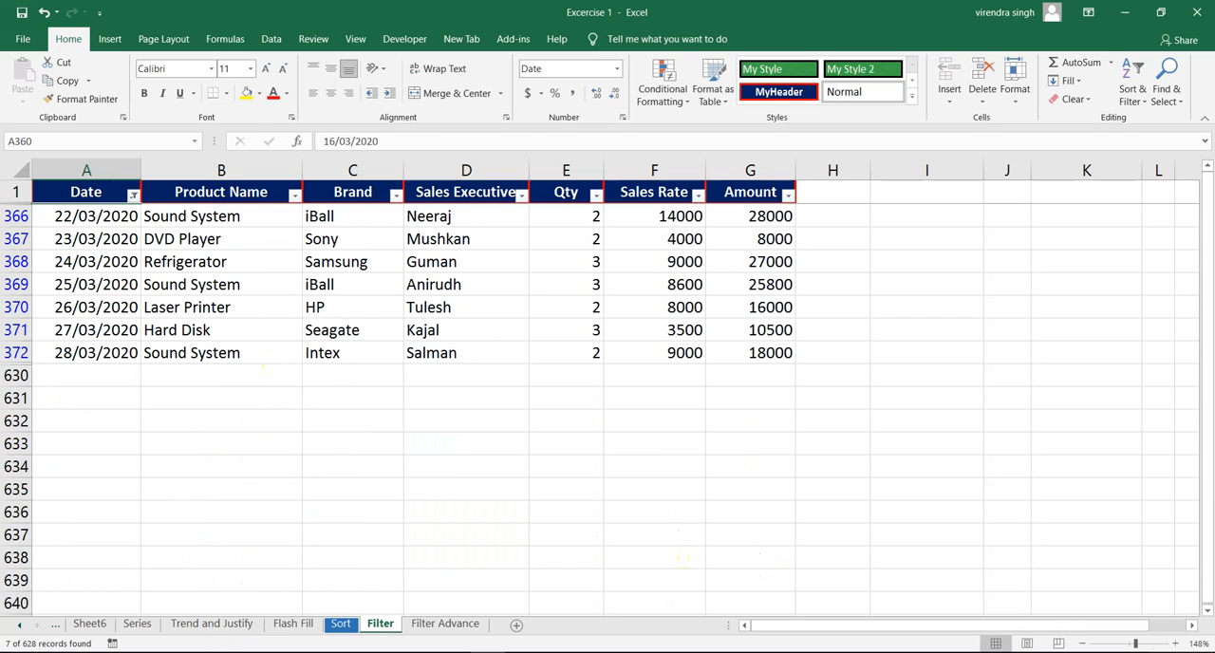
- Check the Next Week rows against the system calendar, and clear the filter from the Date column
click(1152, 652)
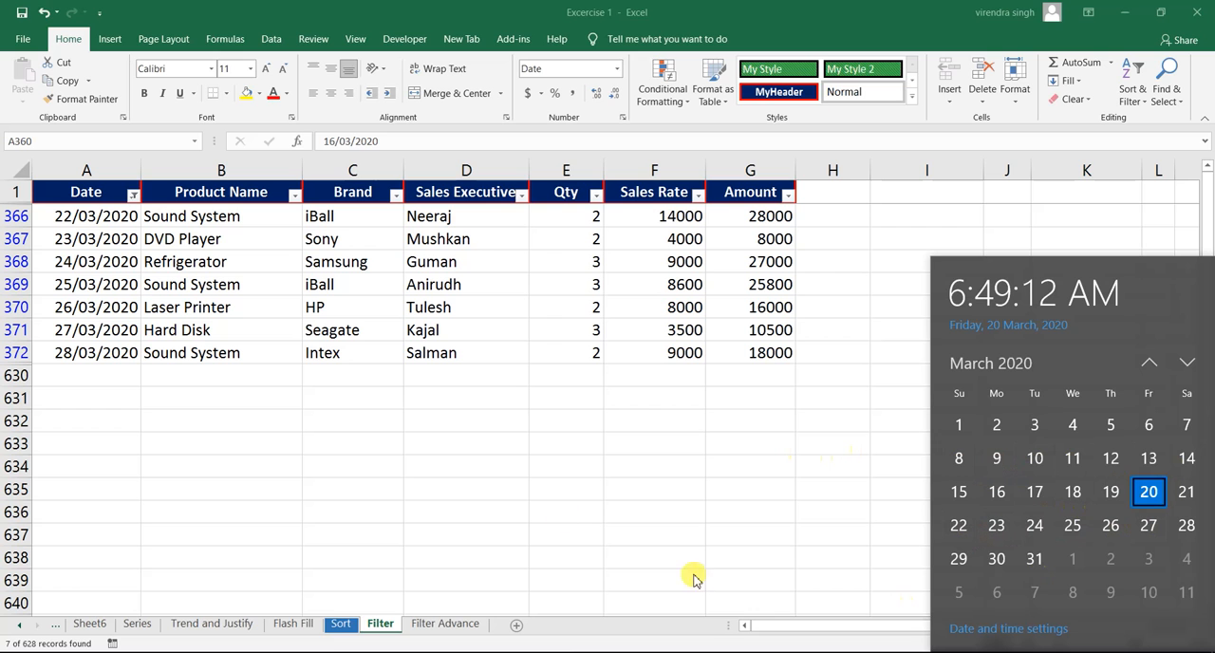
click(134, 194)
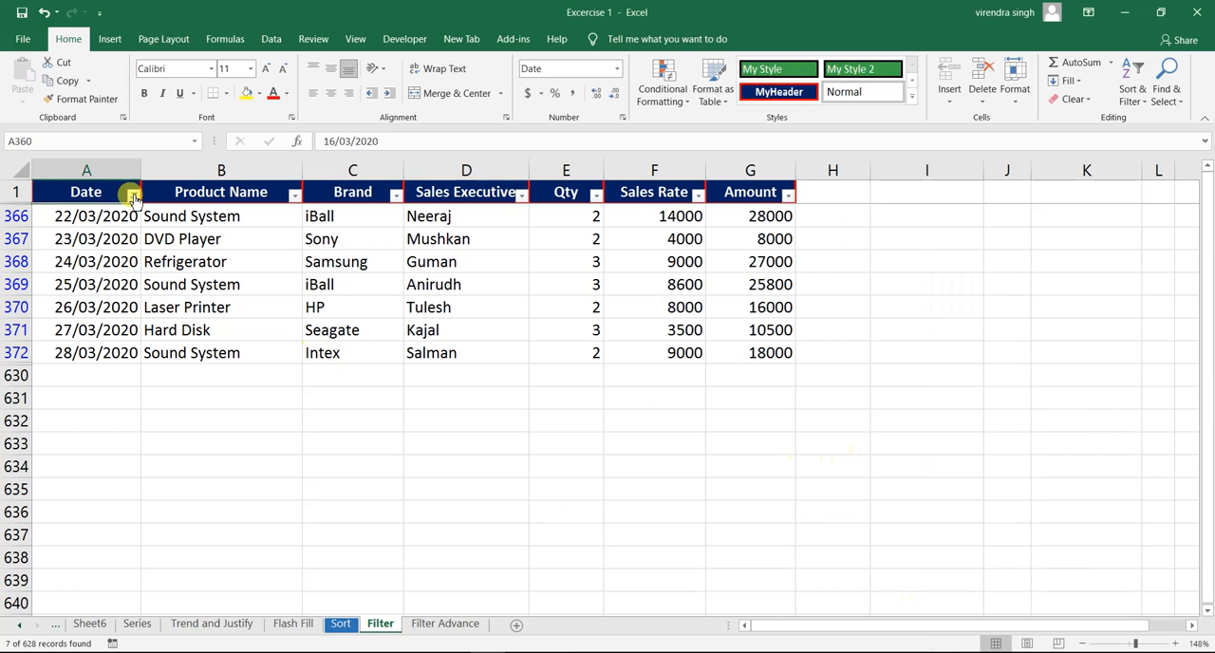
click(134, 194)
click(118, 296)
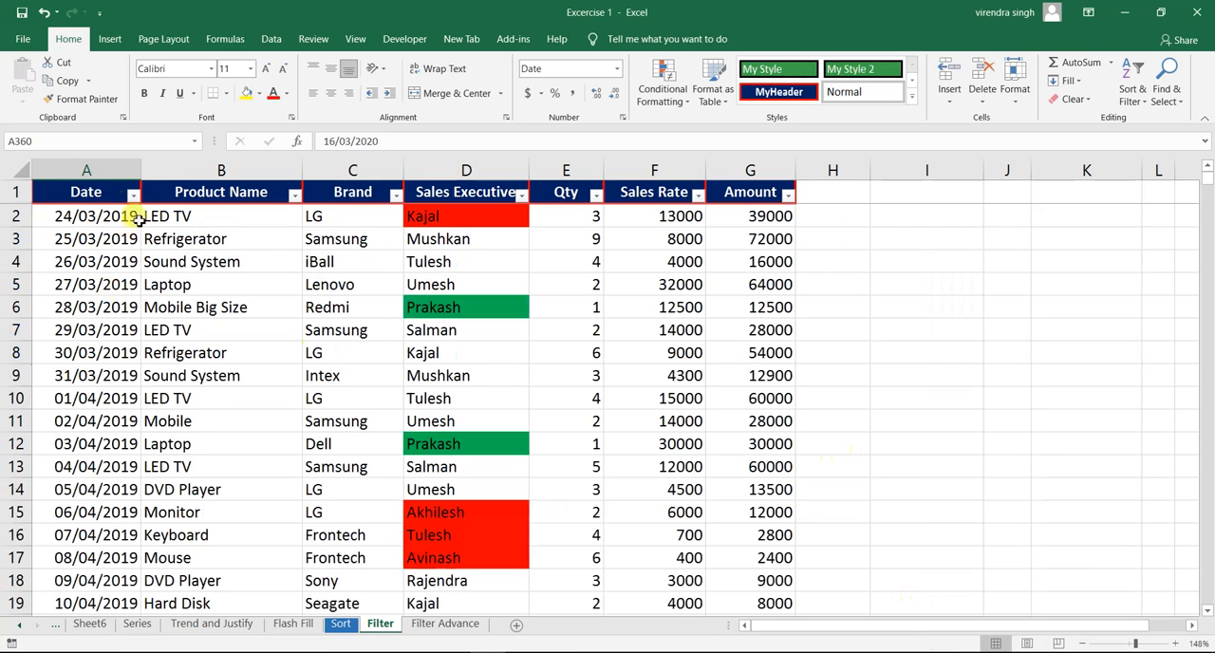
- Apply the Last Week date filter to the Date column and check the filtered rows against the system calendar
click(134, 195)
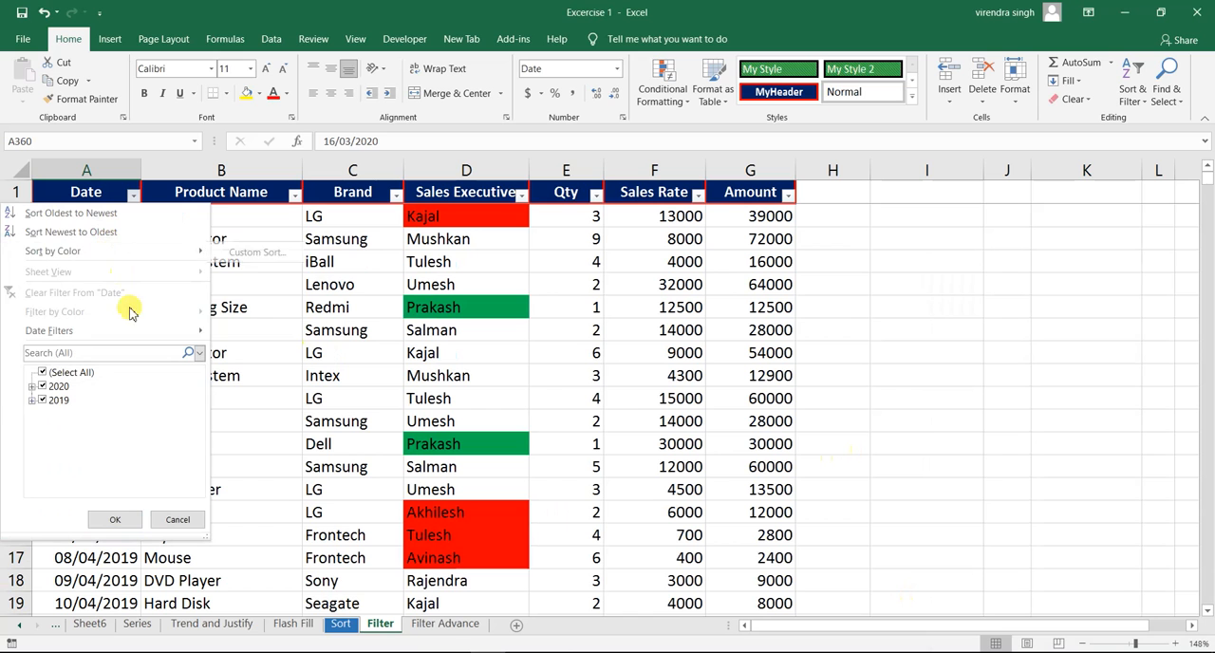
mouse_move(120, 334)
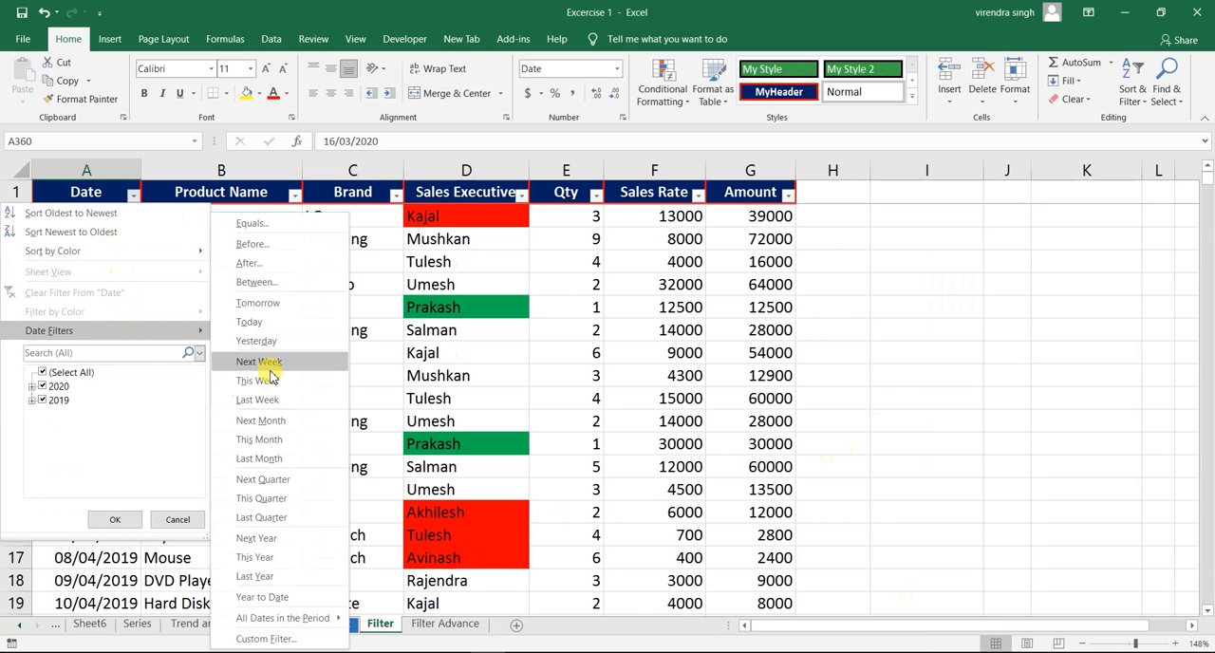
click(272, 399)
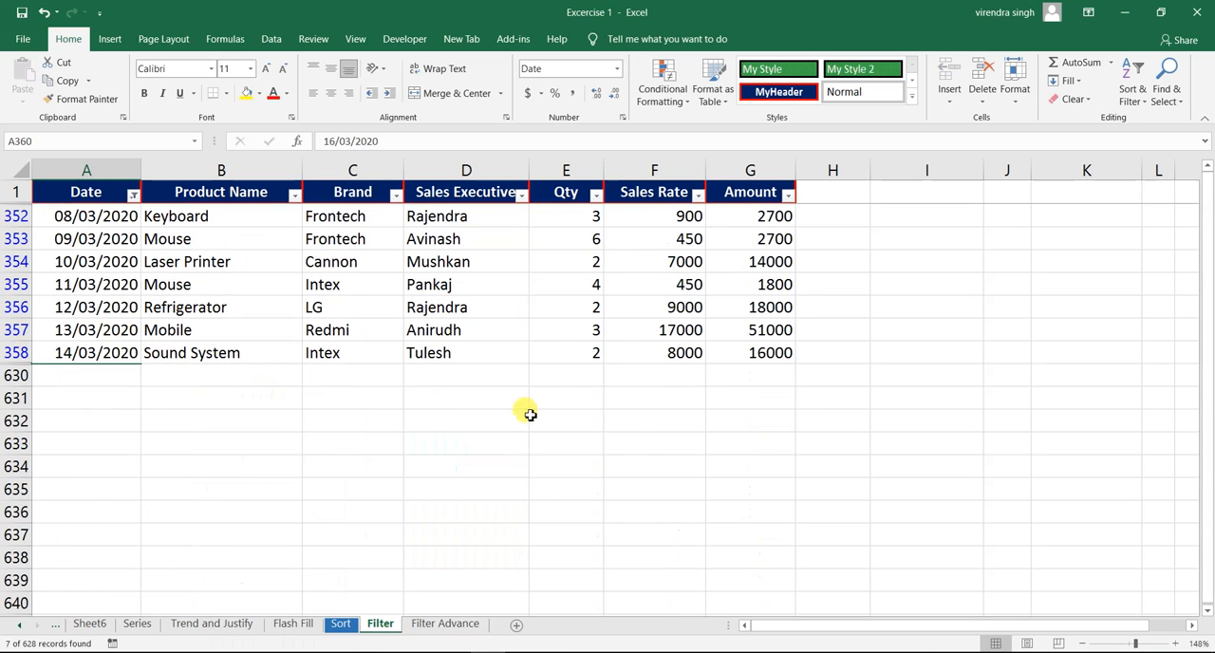
click(1153, 652)
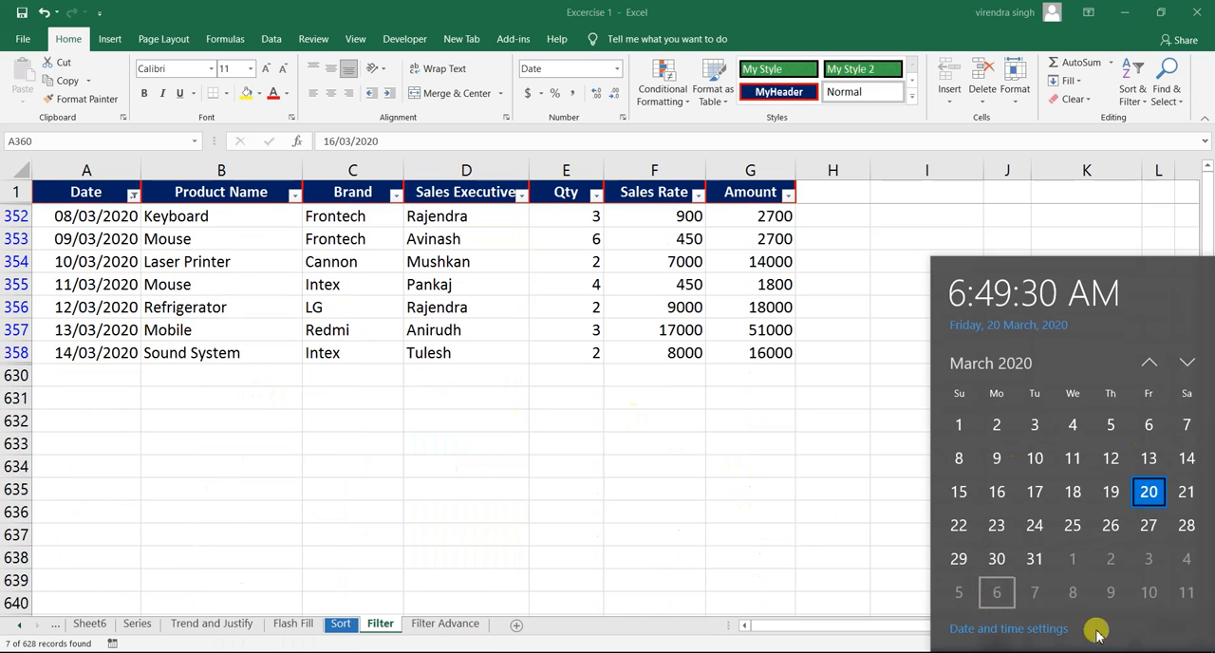
click(55, 264)
click(52, 260)
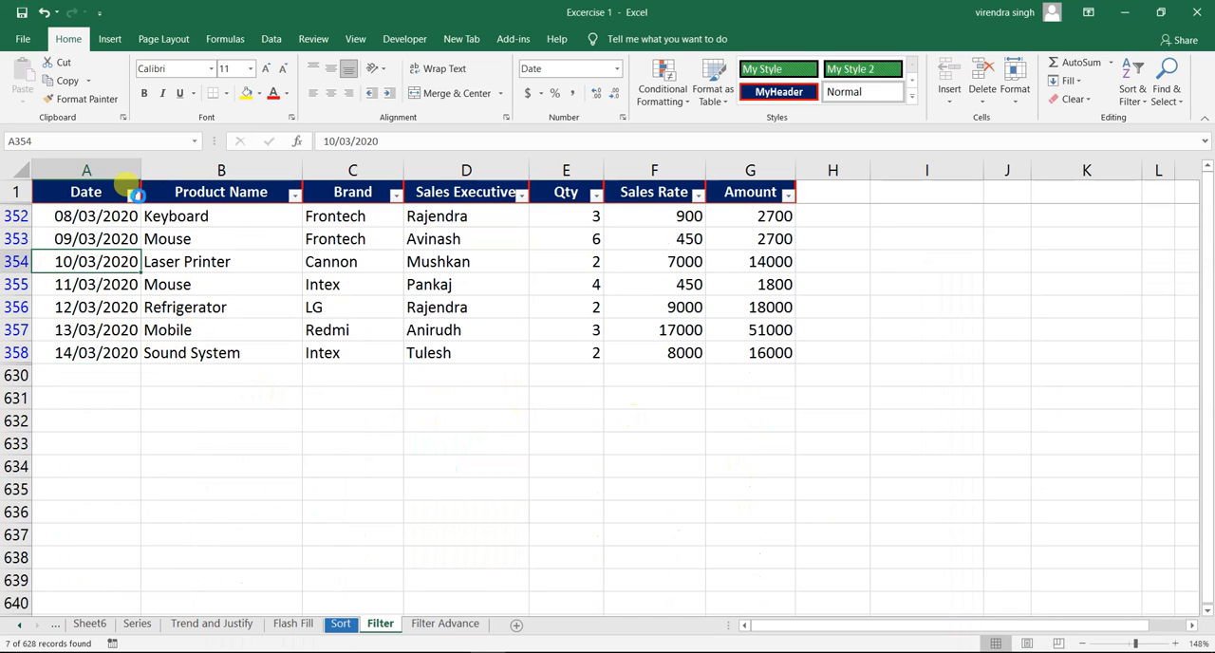
- Clear the Last Week filter from the Date column and apply the This Month date filter instead
click(135, 194)
click(101, 287)
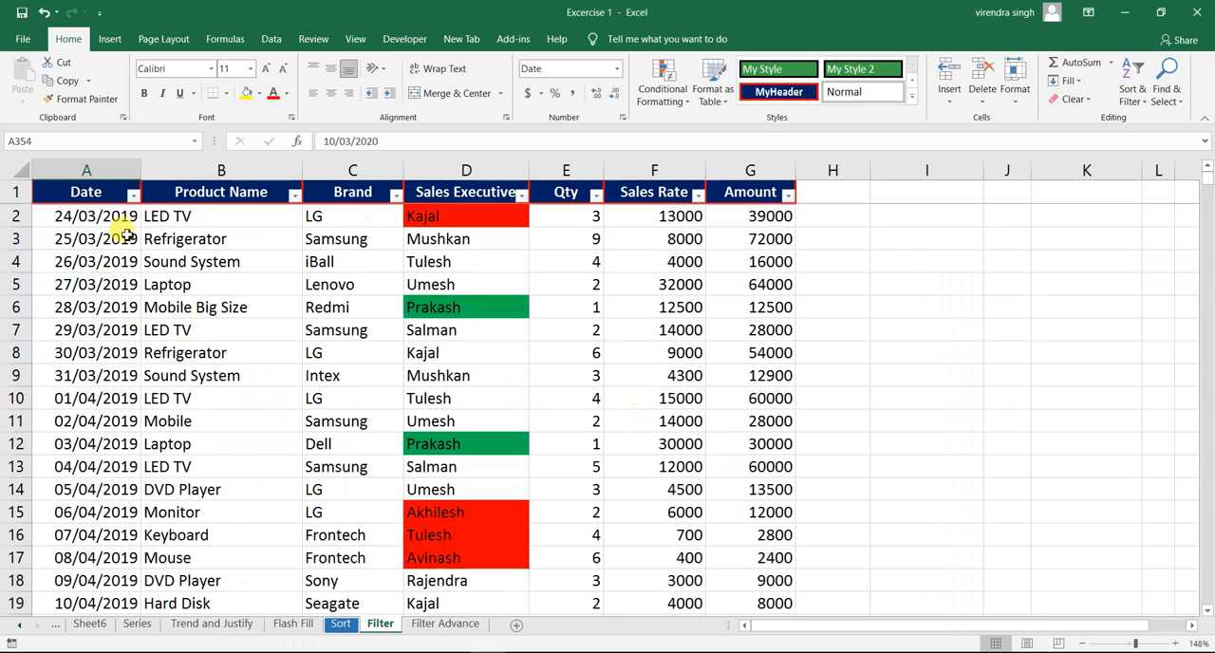
click(134, 195)
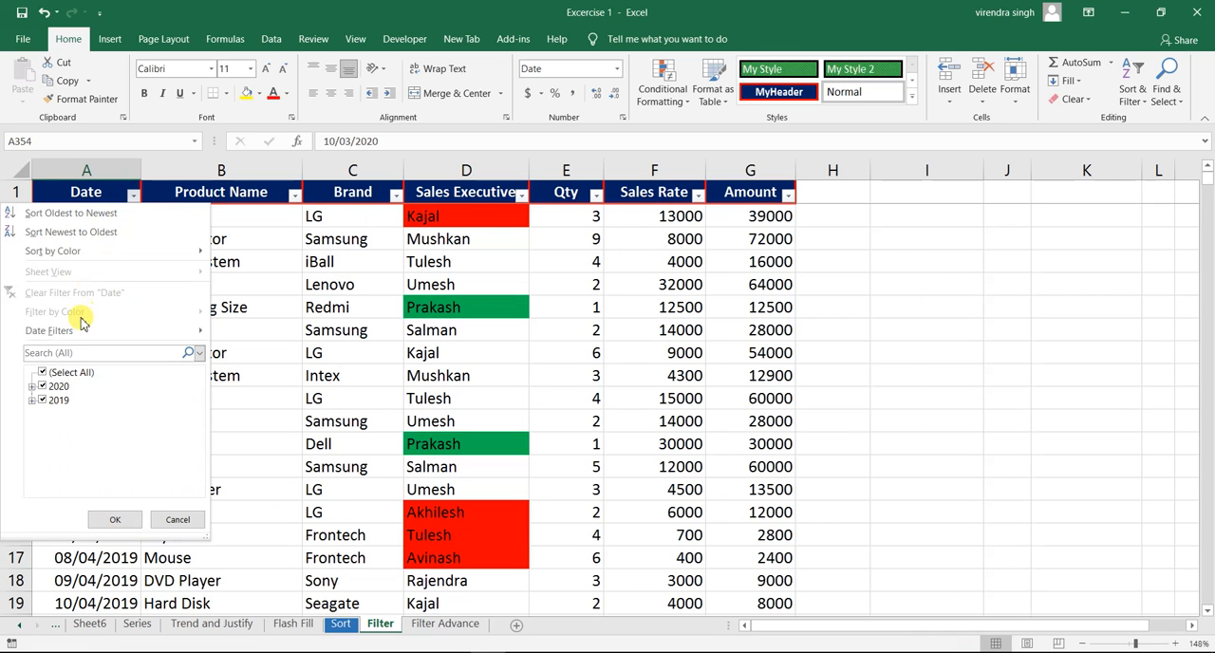
mouse_move(86, 332)
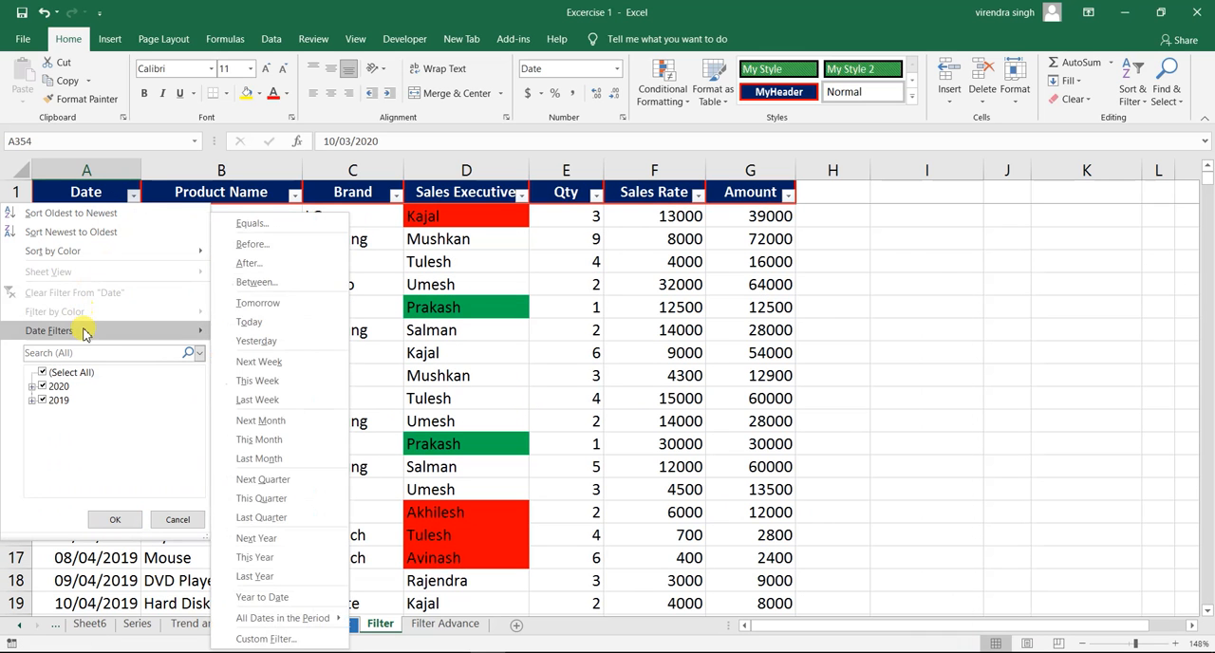
click(272, 441)
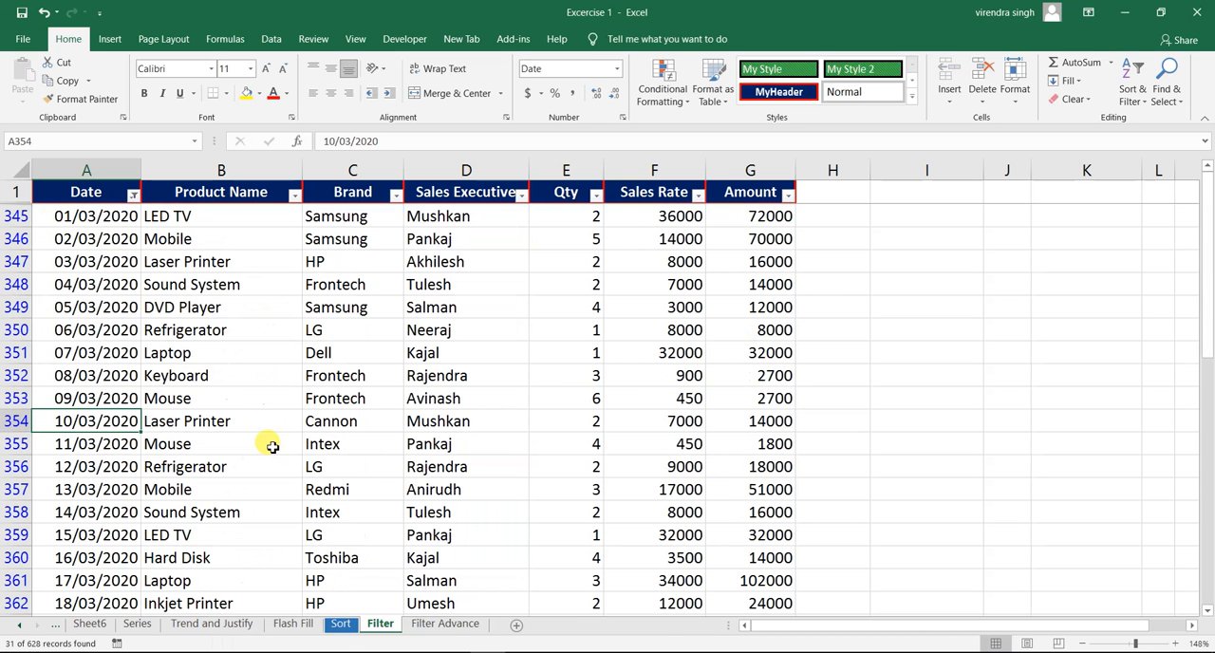
- Examine the first and last dates of the This Month rows in the Date column
key(ctrl+Down)
key(ctrl+Up)
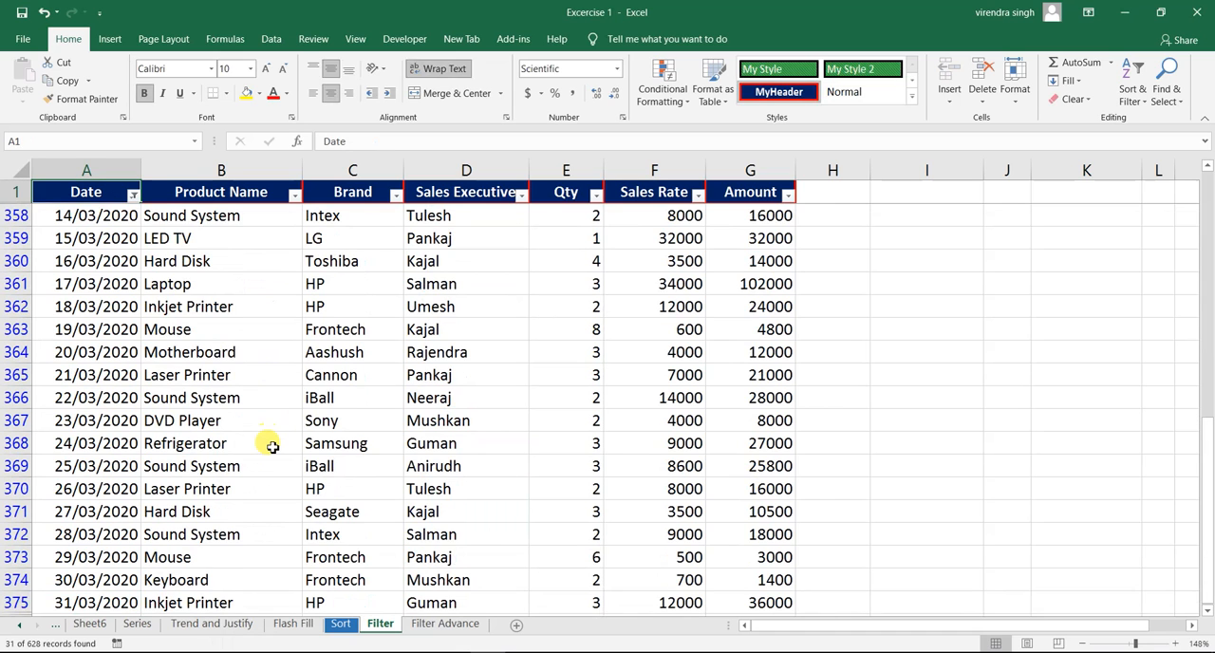
key(Down)
key(Down)
key(Down)
key(Down)
key(Down)
key(Down)
key(ctrl+Down)
key(ctrl+Down)
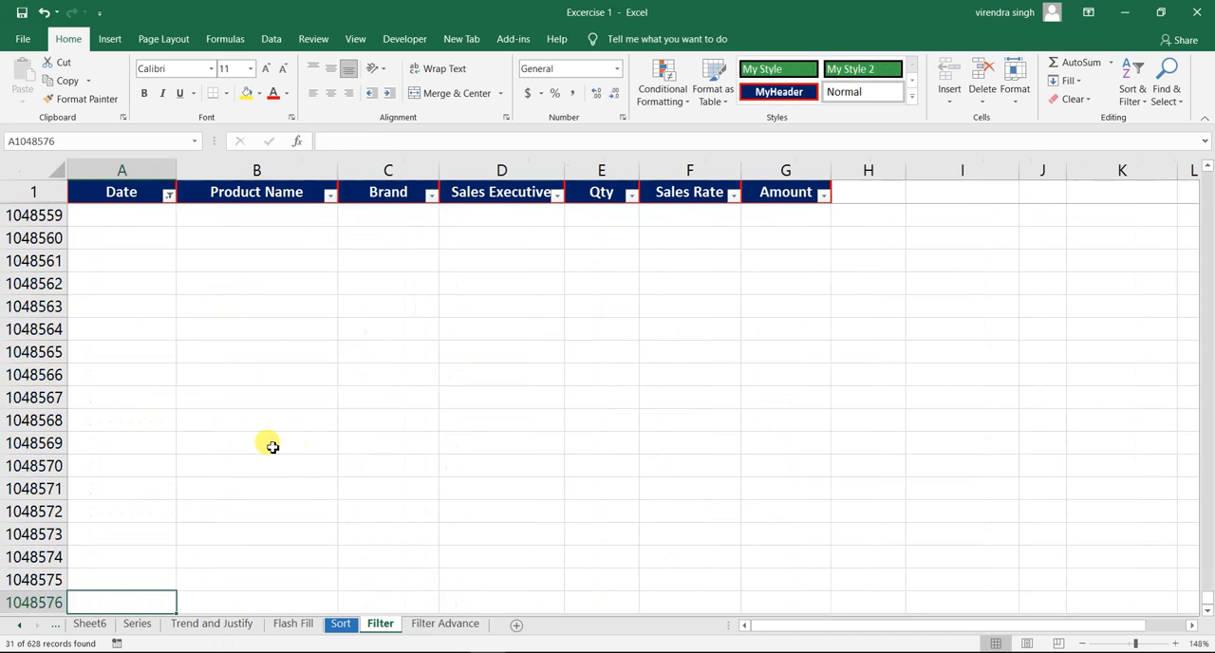
key(ctrl+Up)
key(ctrl+Up)
key(Down)
key(Down)
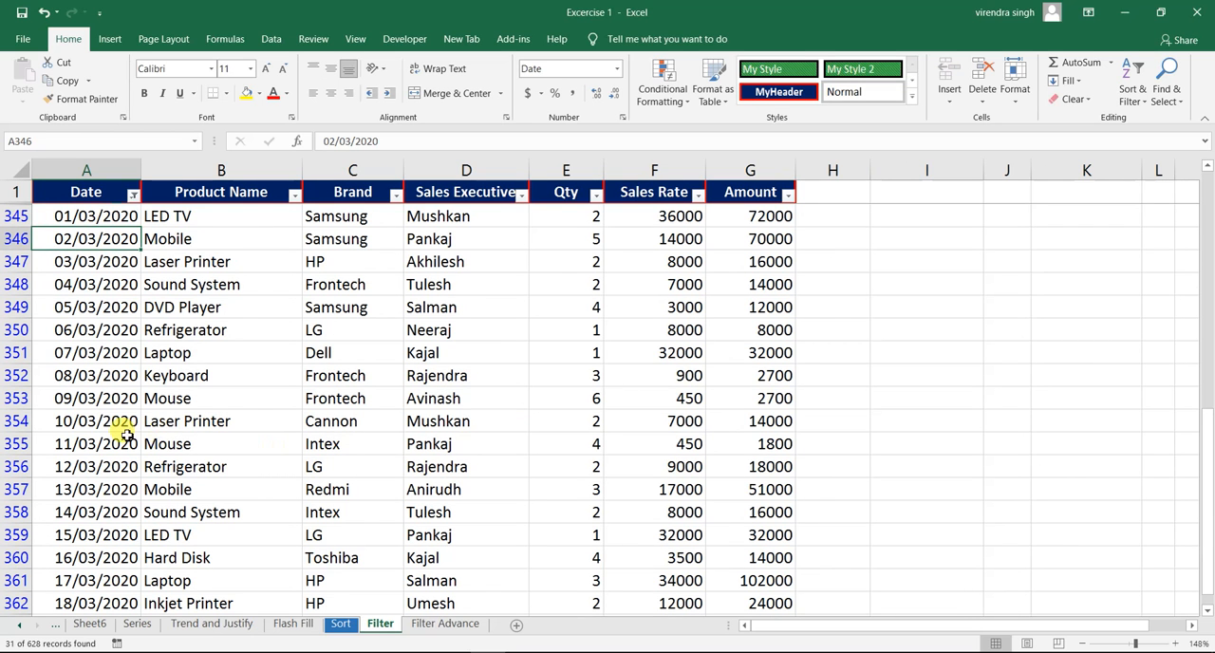
- Replace the This Month filter on the Date column with Next Month and check the early dates in the filtered rows
click(133, 195)
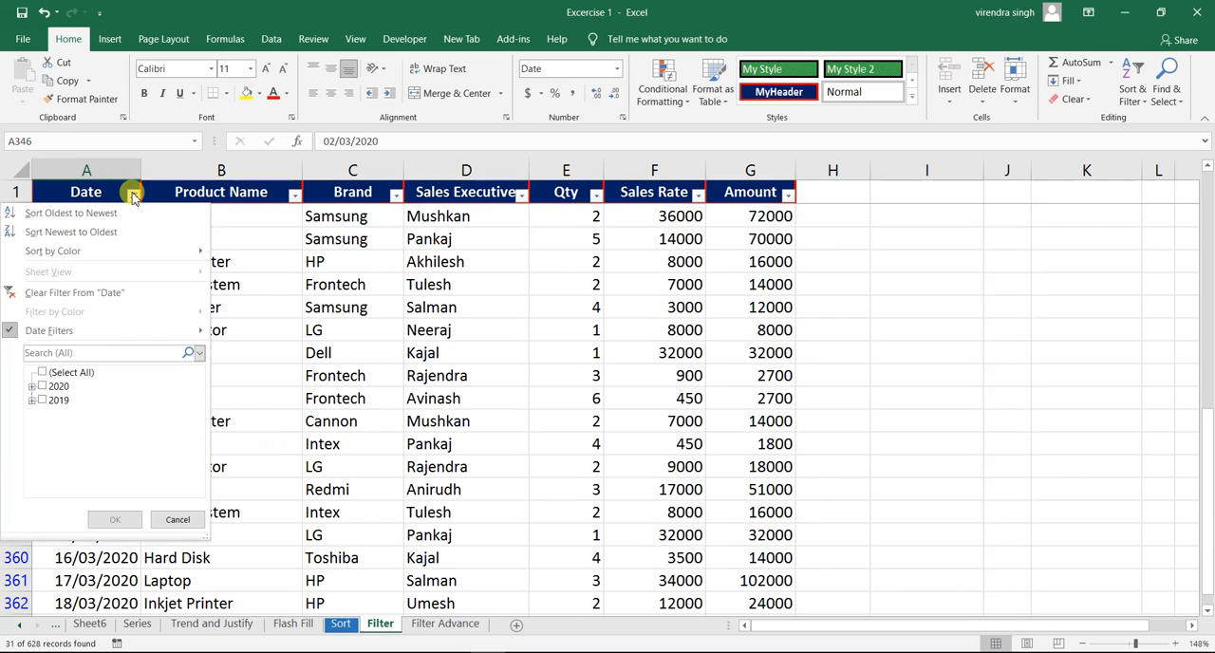
click(91, 294)
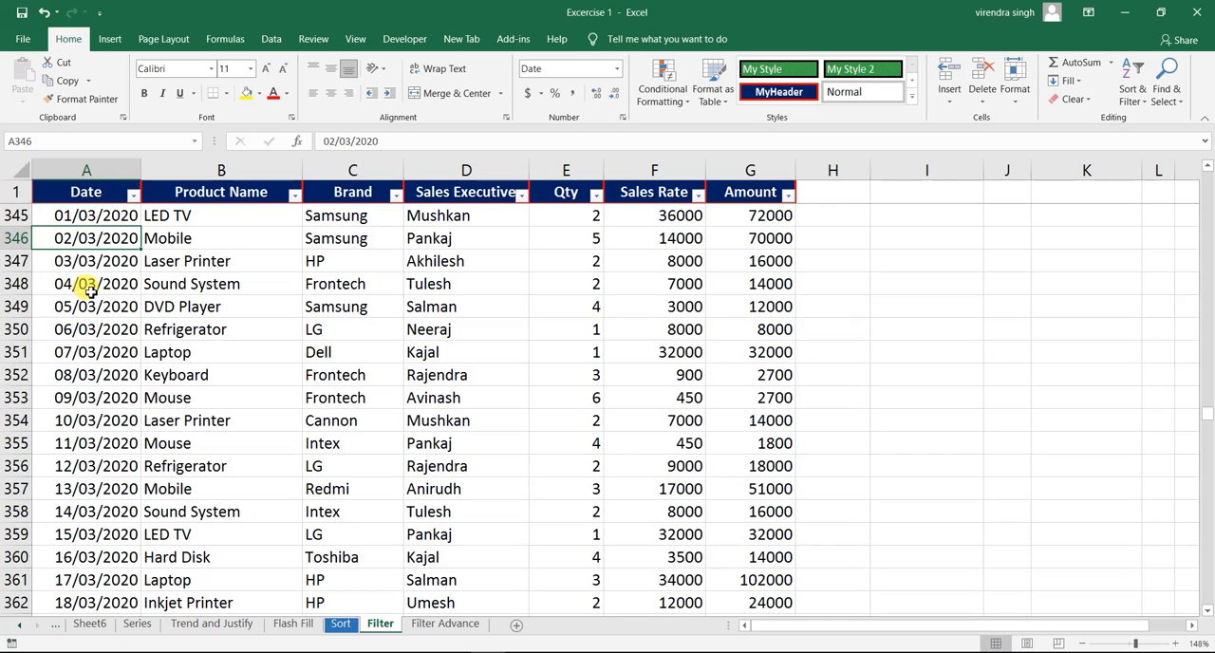
click(134, 196)
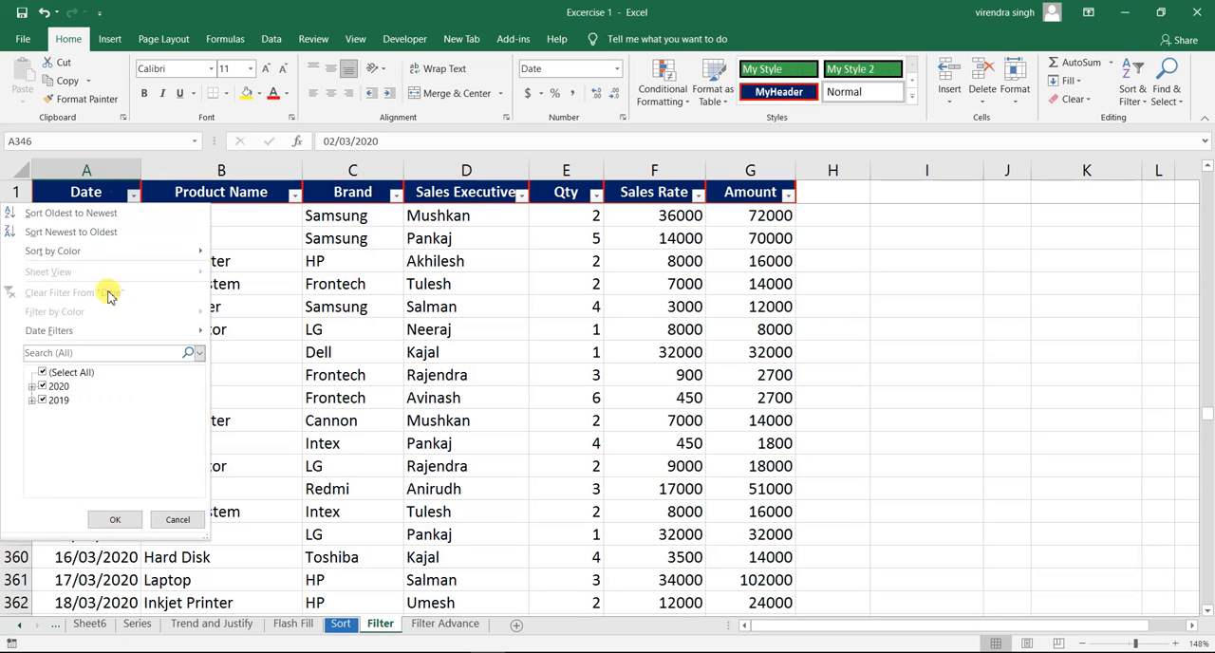
mouse_move(105, 329)
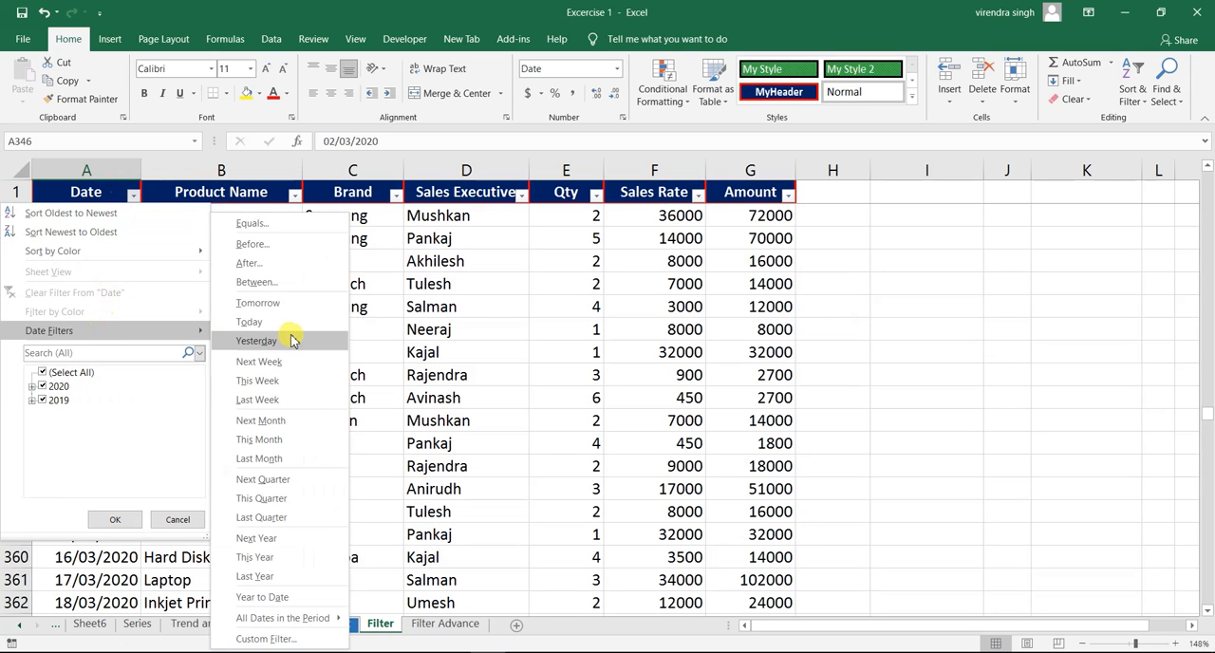
click(269, 419)
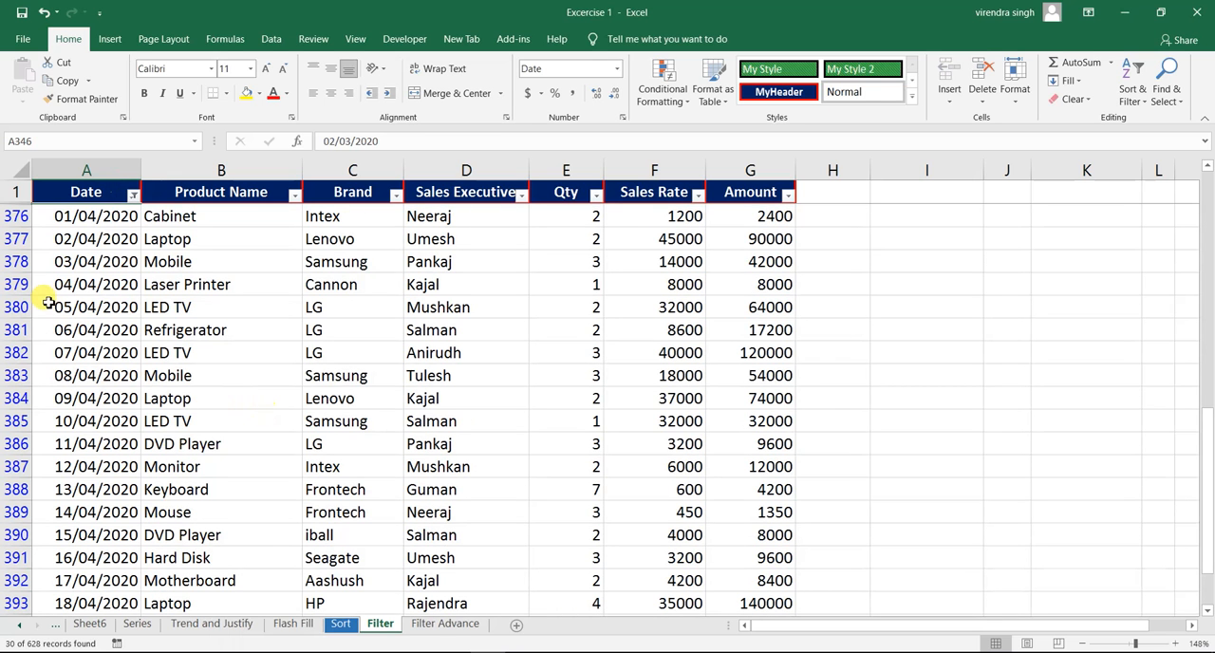
click(97, 284)
click(98, 350)
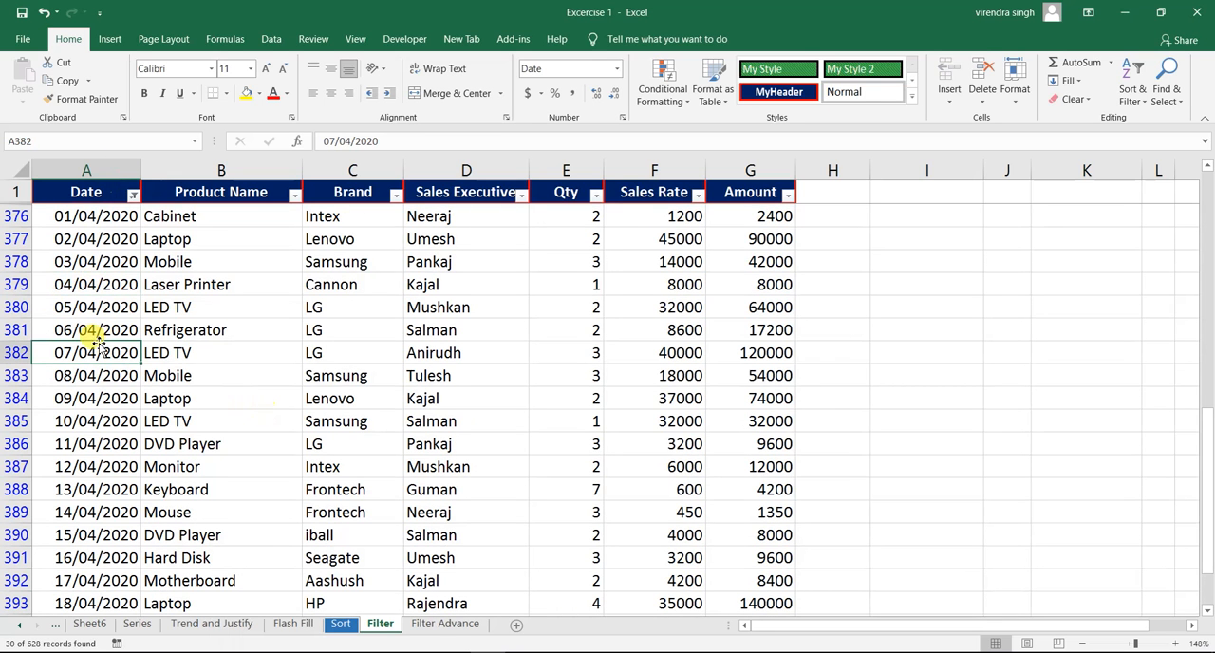
- Clear the Next Month filter from the Date column and apply the Last Month date filter instead
click(133, 196)
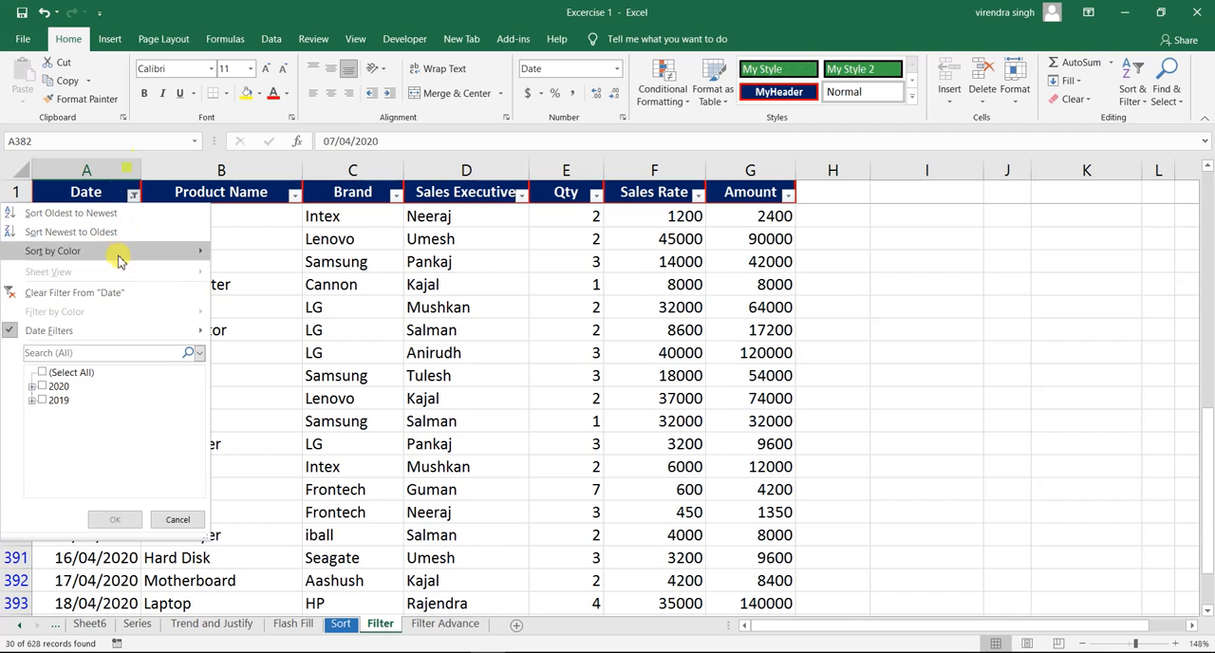
click(108, 290)
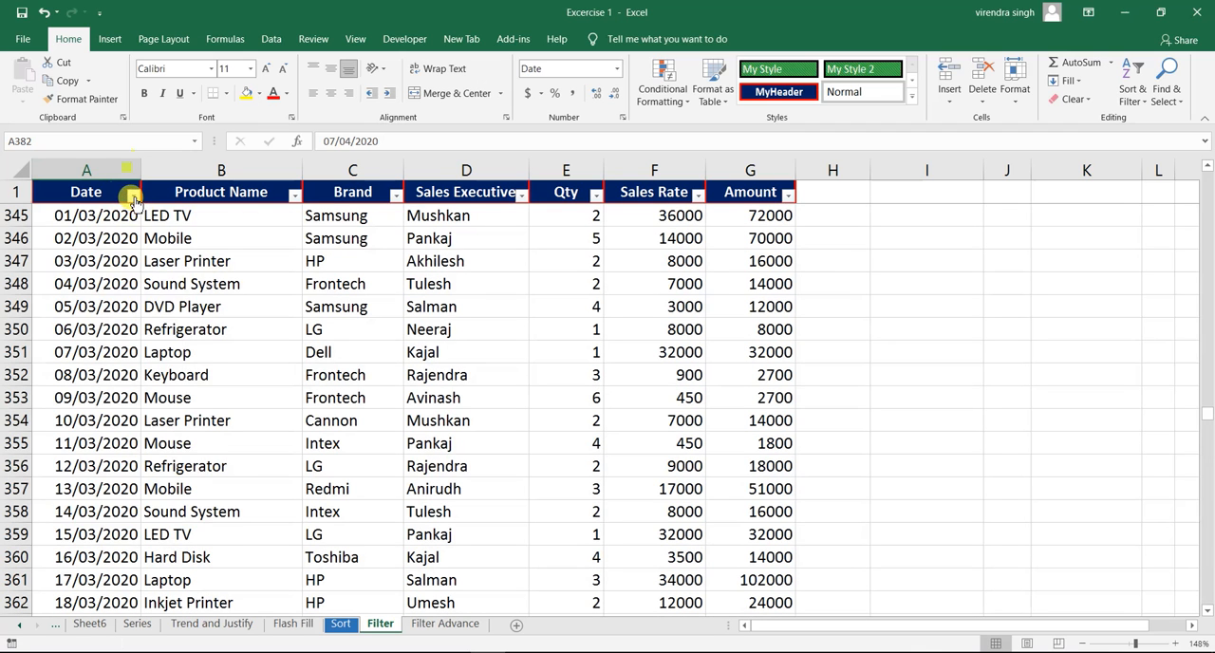
click(133, 194)
mouse_move(108, 330)
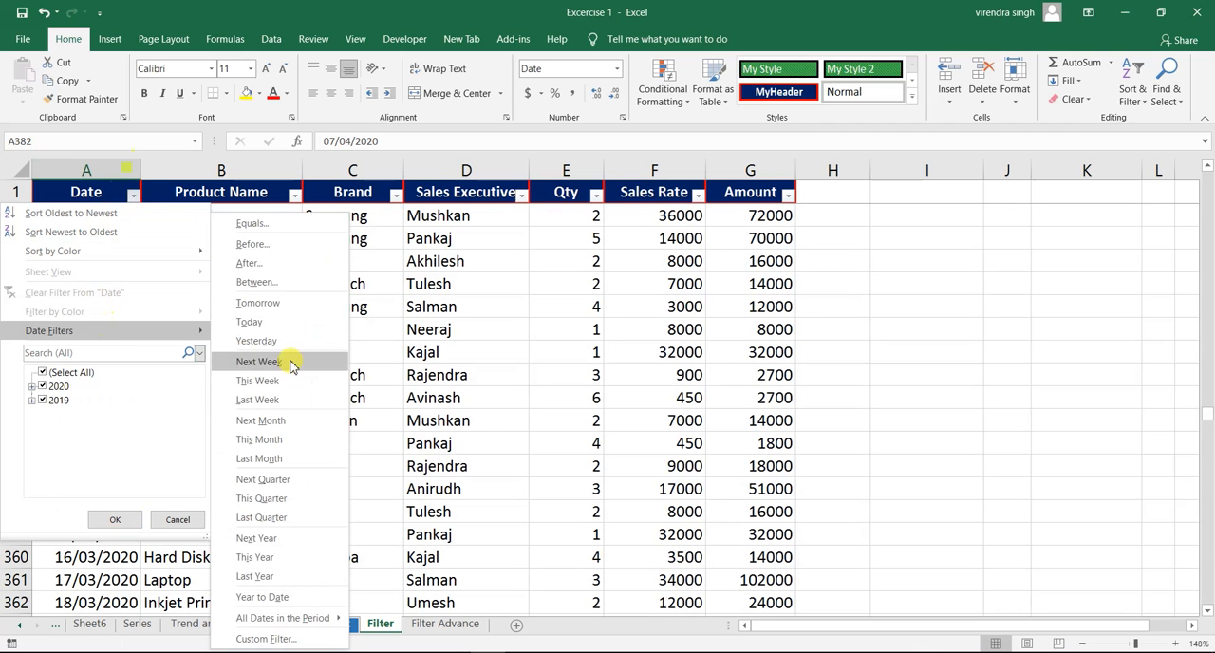
click(268, 460)
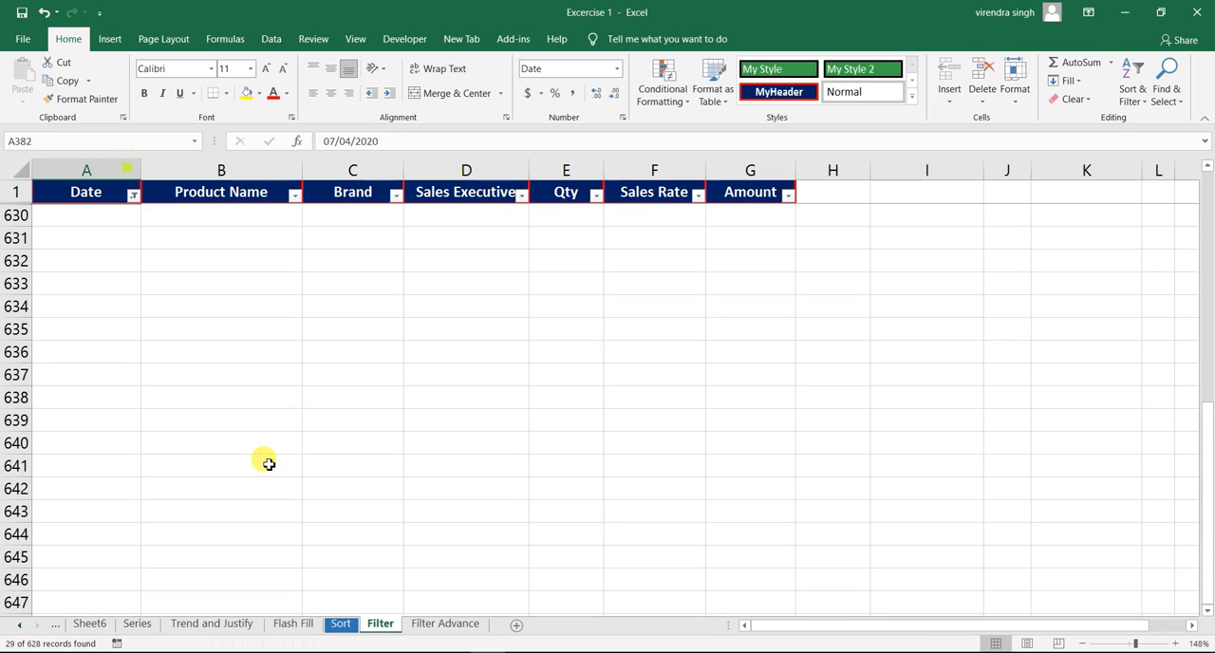
- Examine the Last Month rows downward from the Date header to see which dates they cover
click(86, 192)
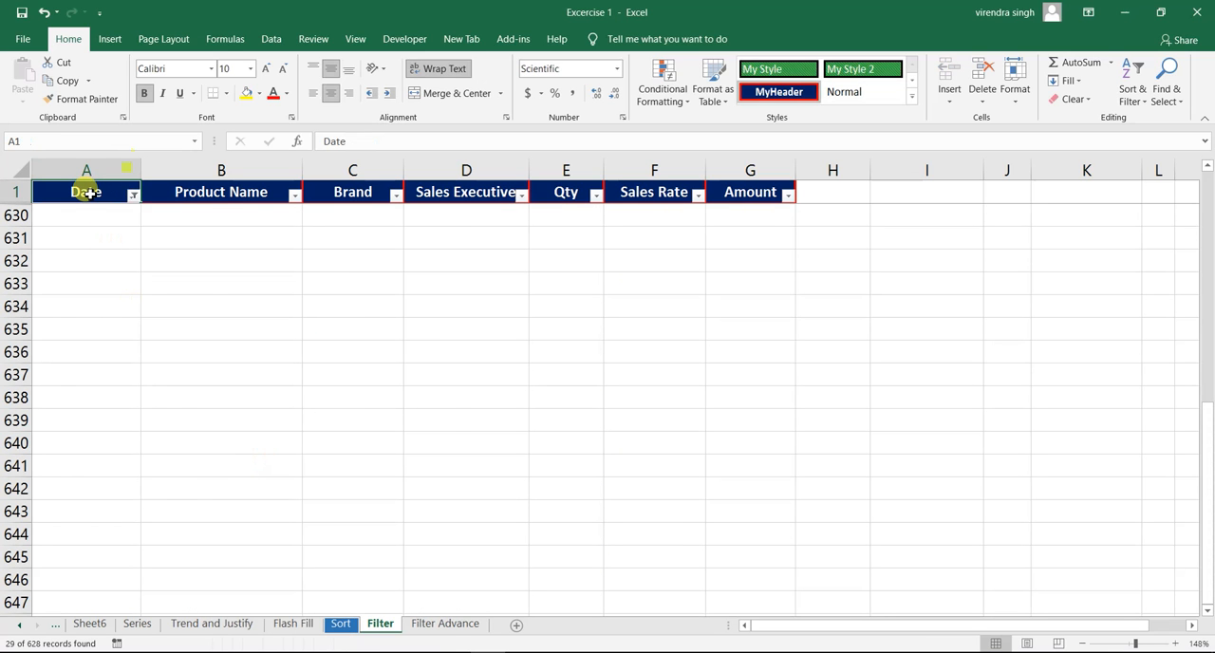
key(Down)
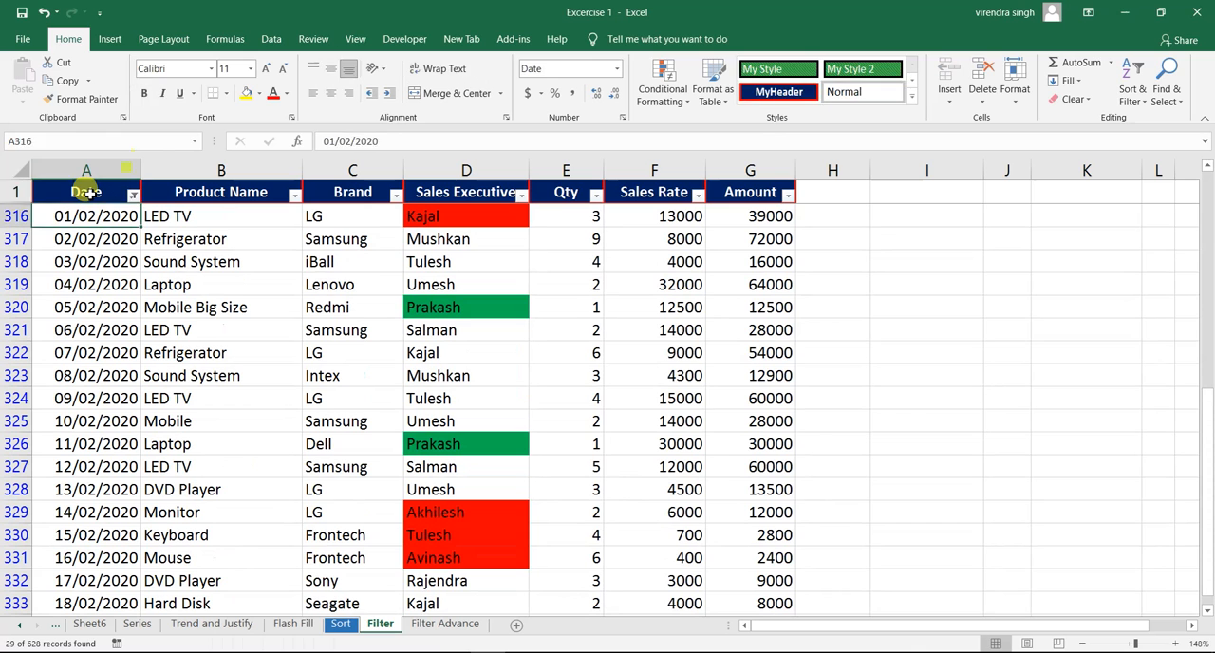
key(Down)
key(Down)
key(Down)
key(Down)
key(Down)
key(Down)
key(Down)
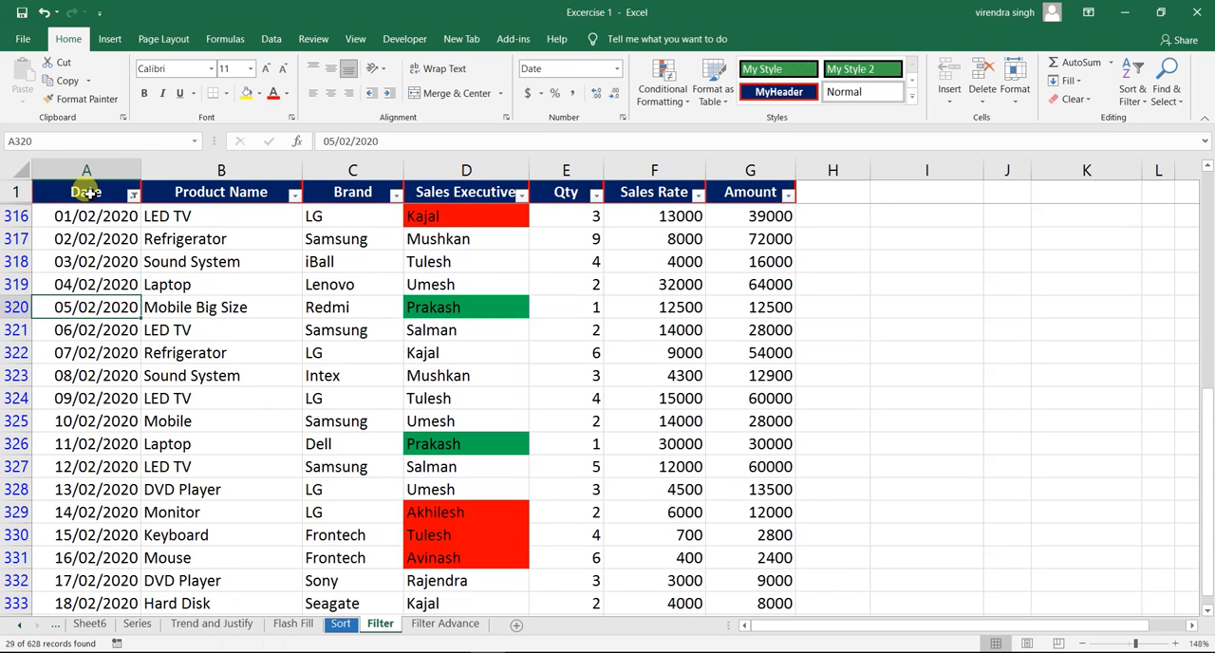
key(Down)
key(Down)
key(Down)
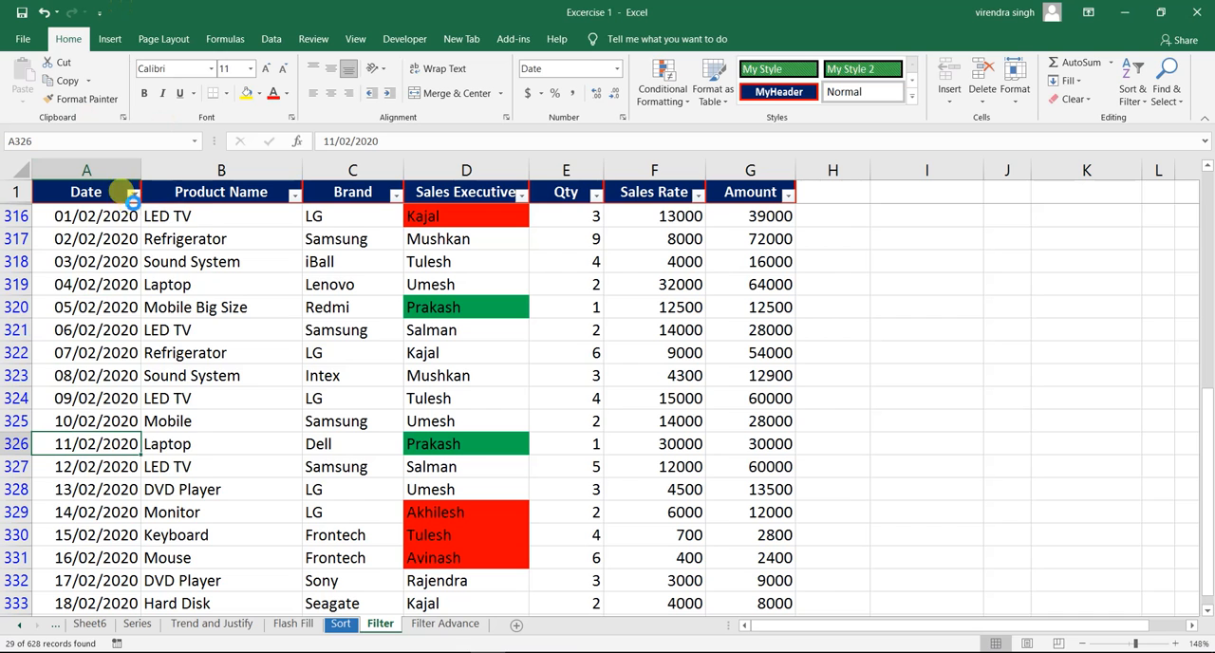
- Clear the Last Month filter from the Date column and apply the Next Quarter date filter instead
click(133, 196)
click(86, 300)
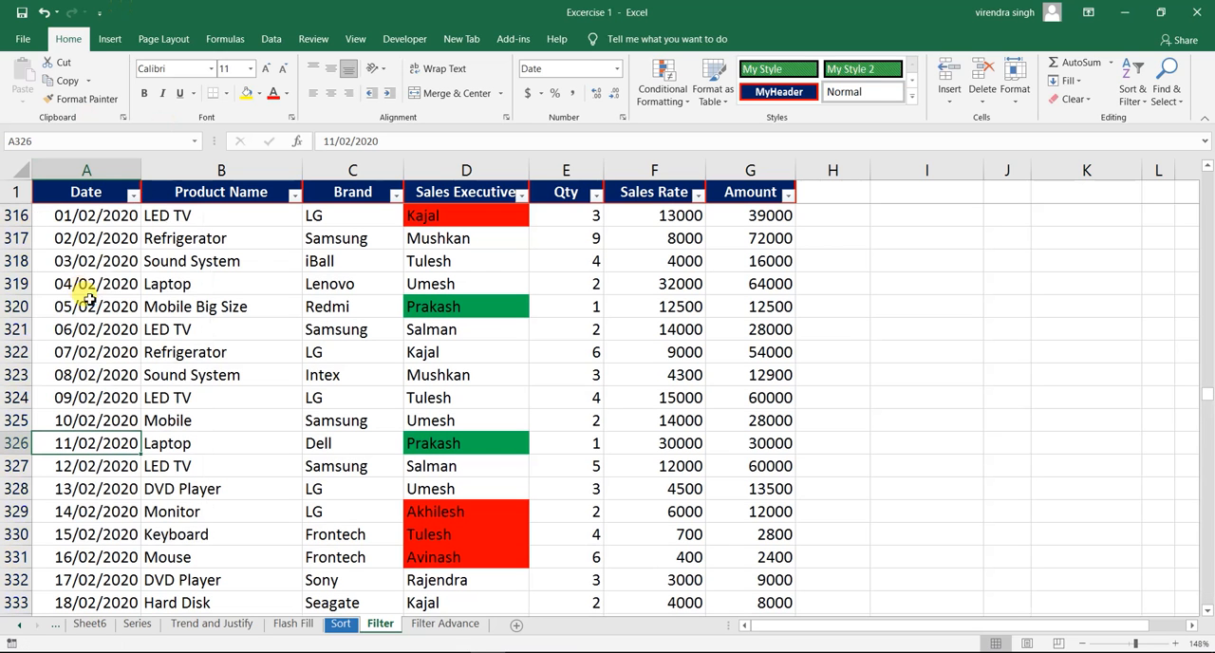
click(133, 194)
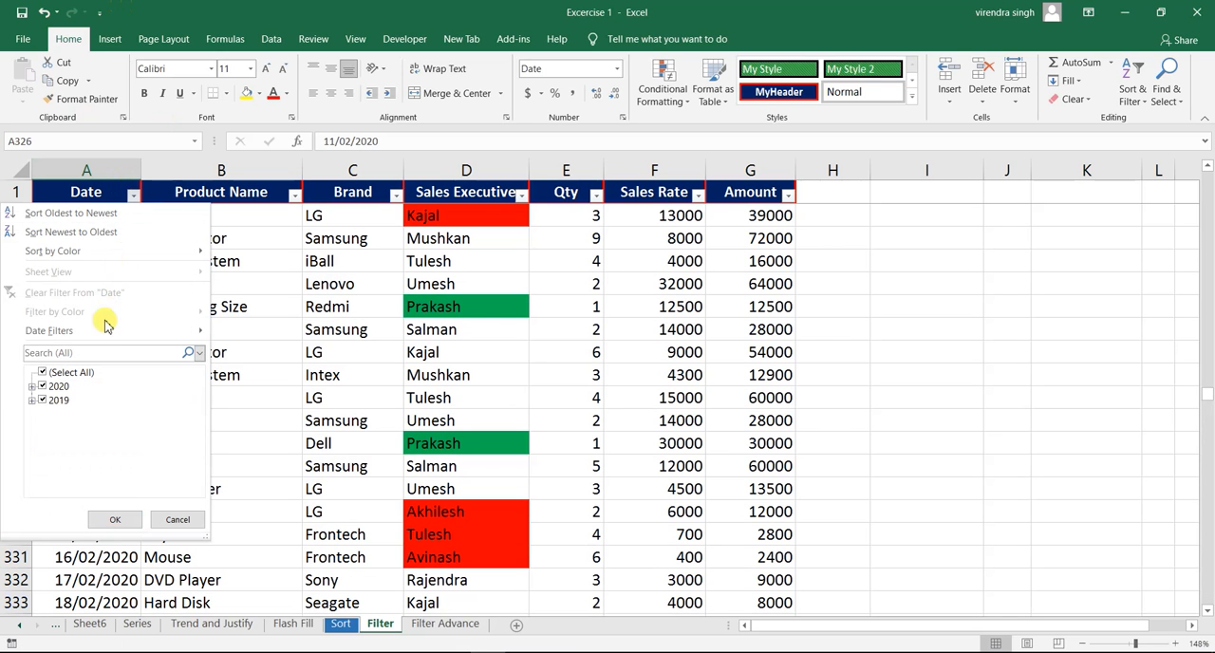
mouse_move(102, 330)
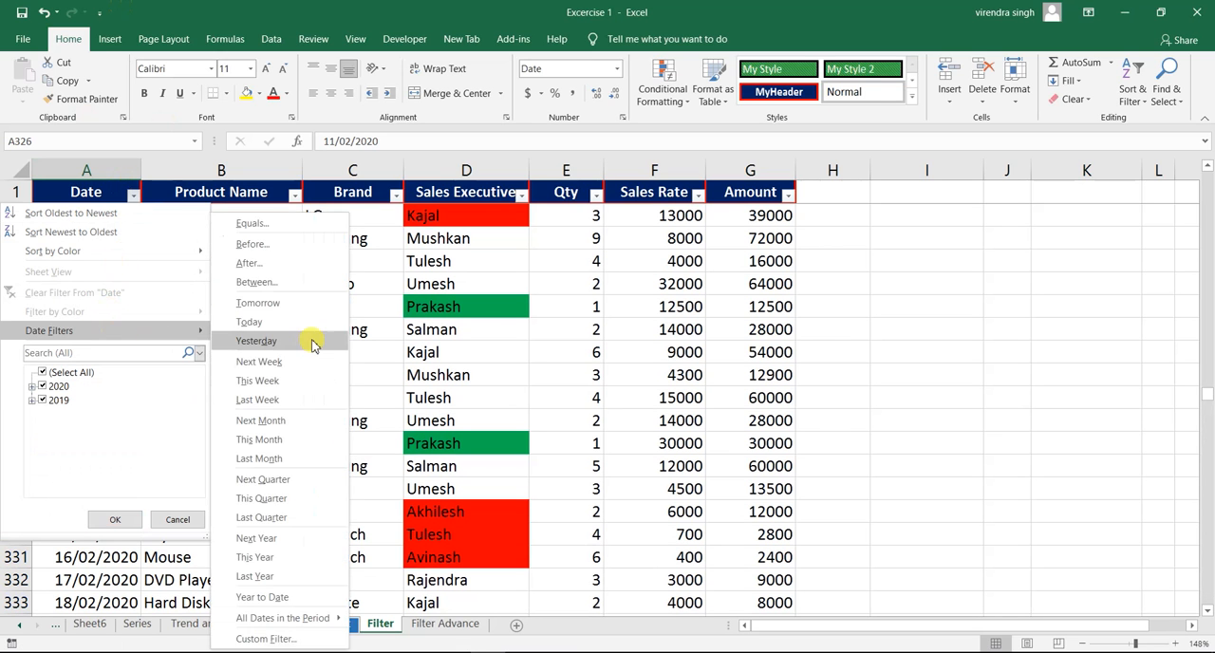
click(287, 482)
- Look through the Next Quarter rows in the Date column to see which months they cover
click(100, 276)
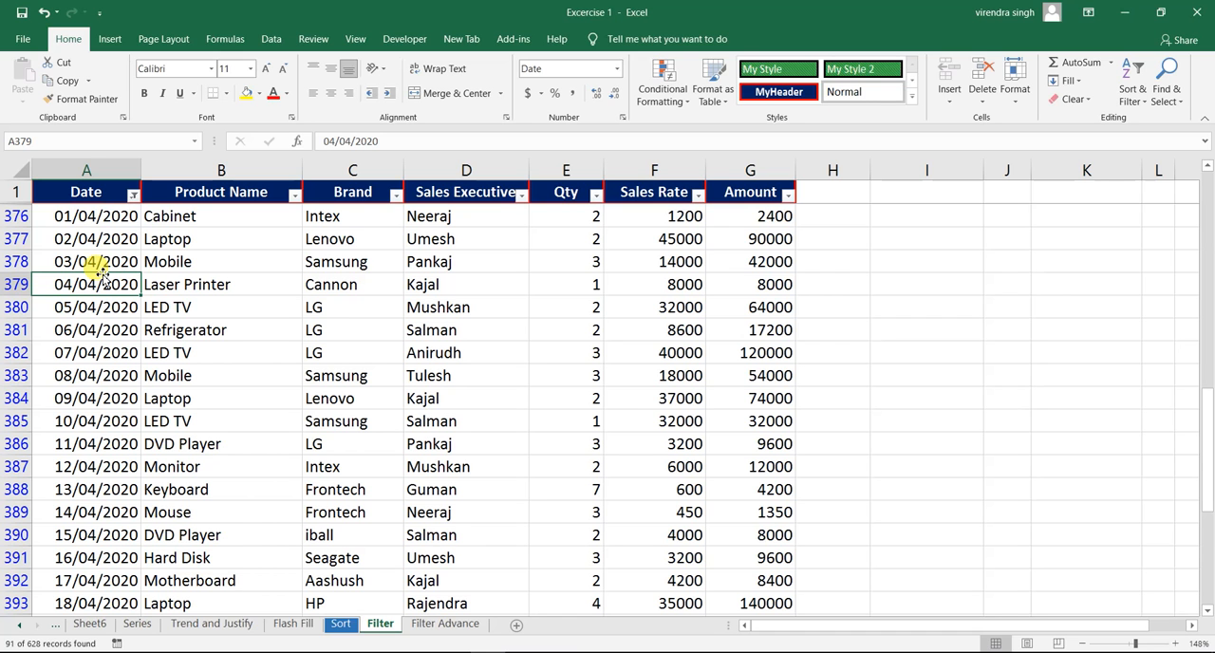
key(Page_Down)
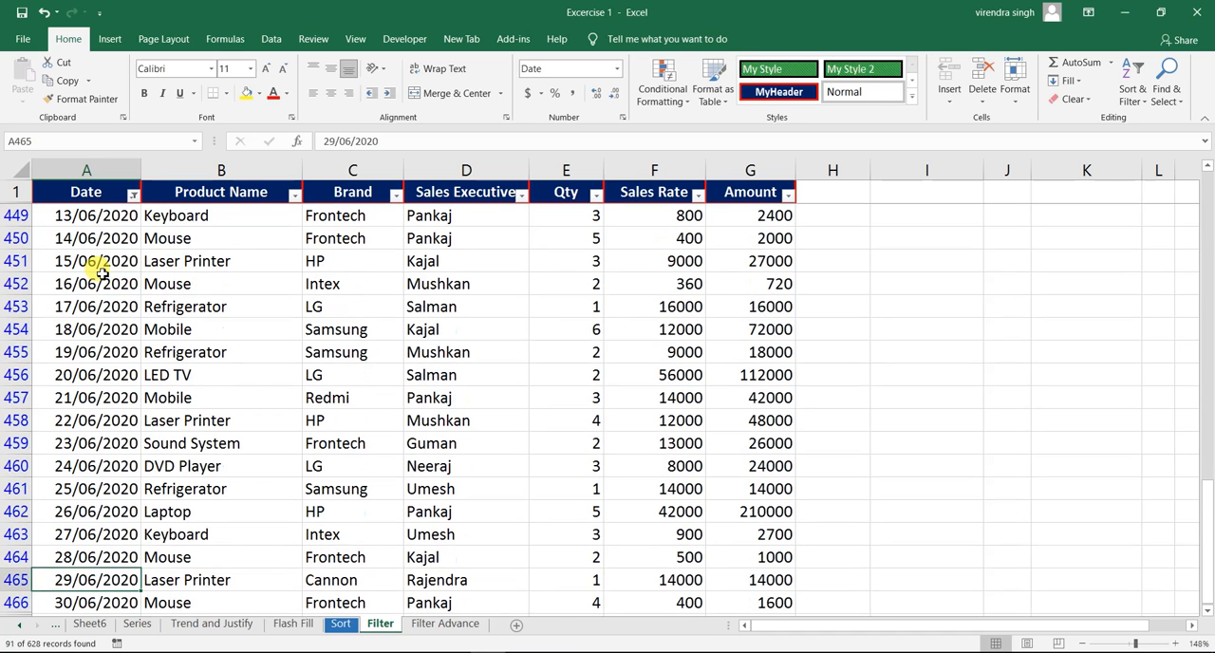
key(Up)
key(Up)
key(Up)
key(Up)
key(Up)
key(Up)
key(Up)
key(Up)
key(Up)
key(Up)
key(Up)
key(Up)
key(Up)
key(Up)
key(Up)
key(Up)
key(Up)
key(Up)
key(Up)
key(Up)
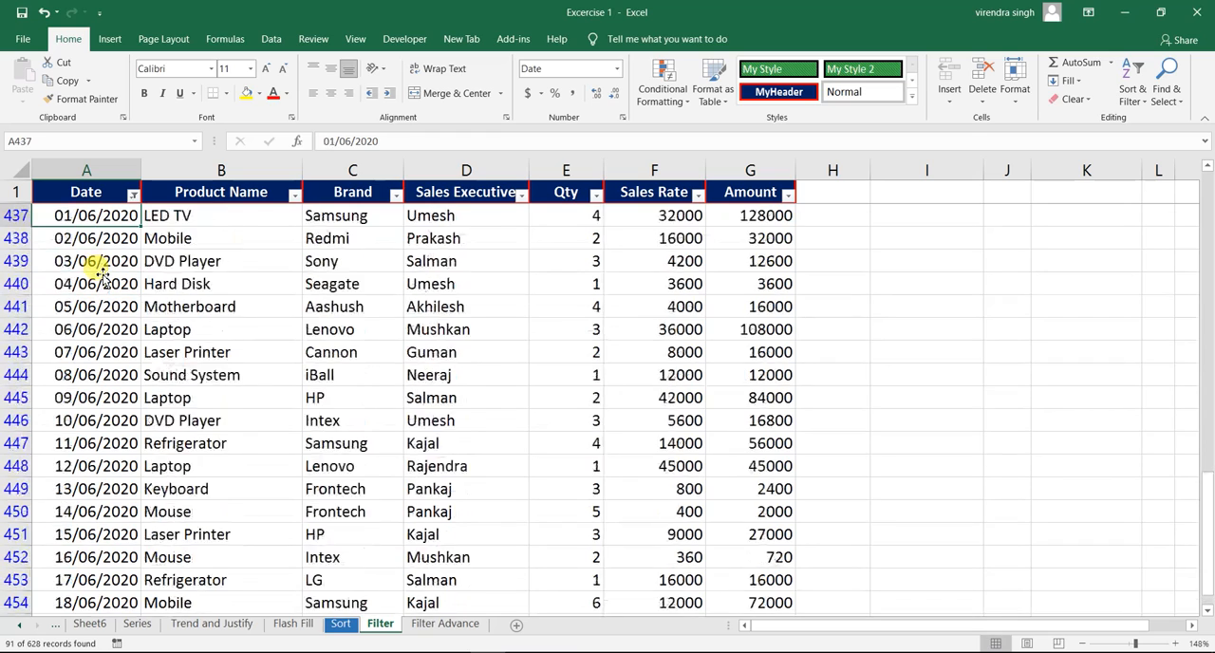
key(Down)
key(Down)
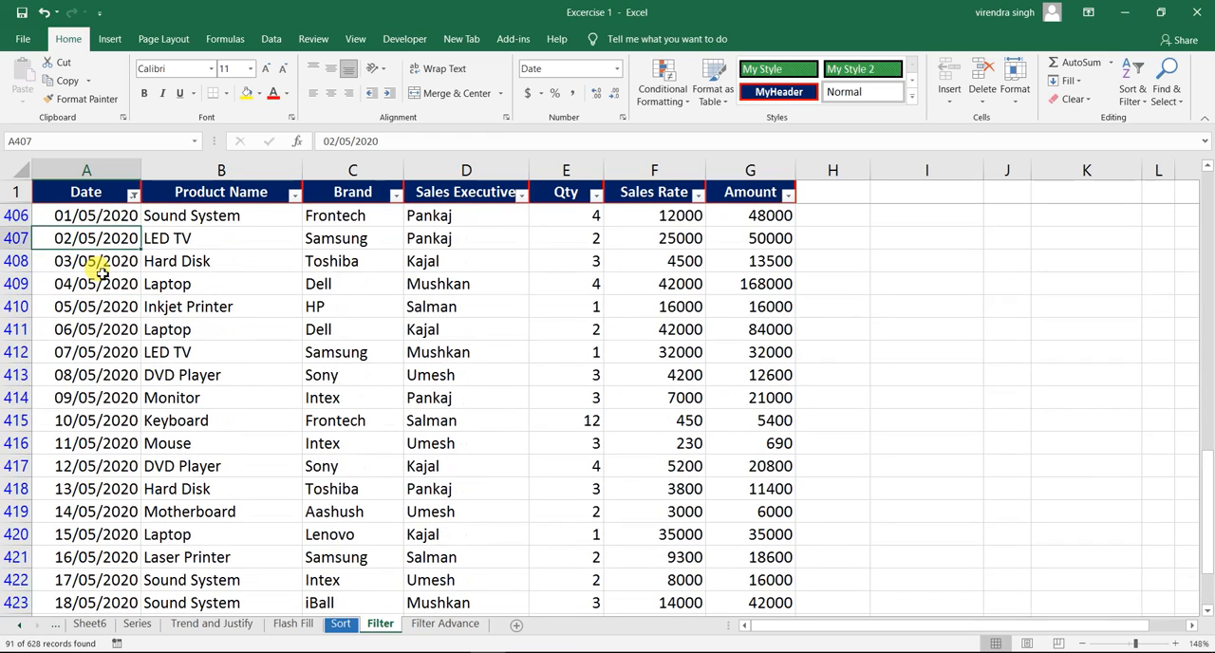
key(Up)
key(Up)
key(Up)
key(Up)
key(Up)
key(Up)
key(Up)
key(Up)
key(Up)
key(Up)
key(Up)
key(Up)
key(Up)
key(Up)
key(Up)
key(Up)
key(Up)
key(Up)
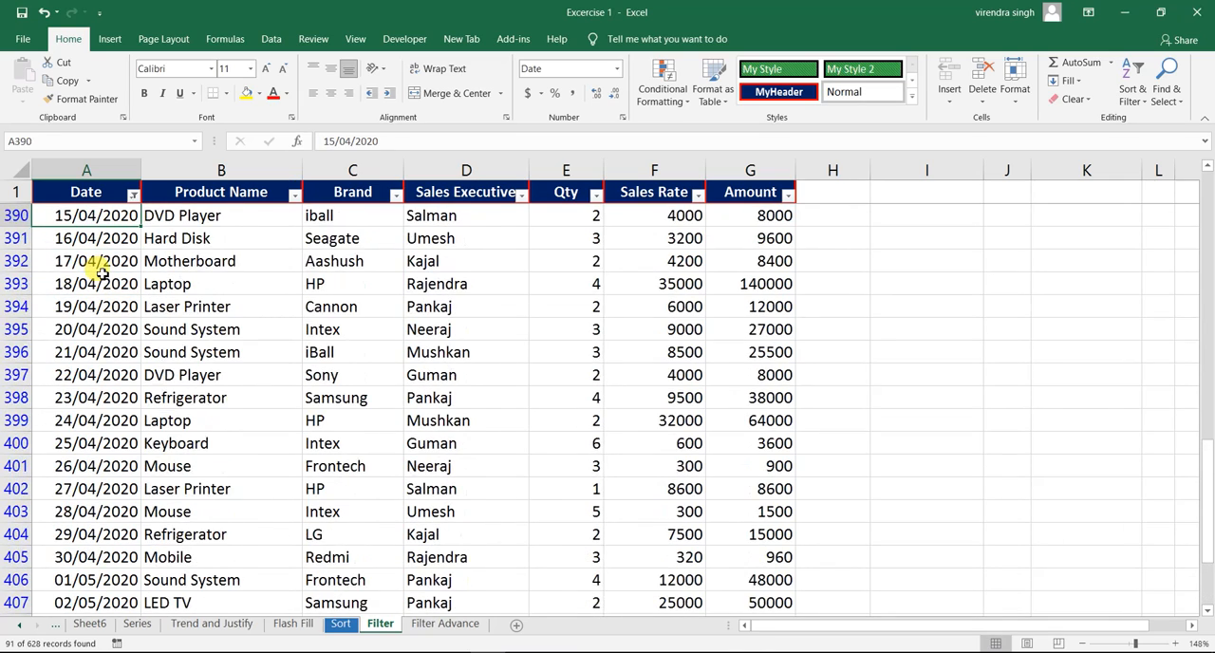
key(Up)
key(Up)
key(Up)
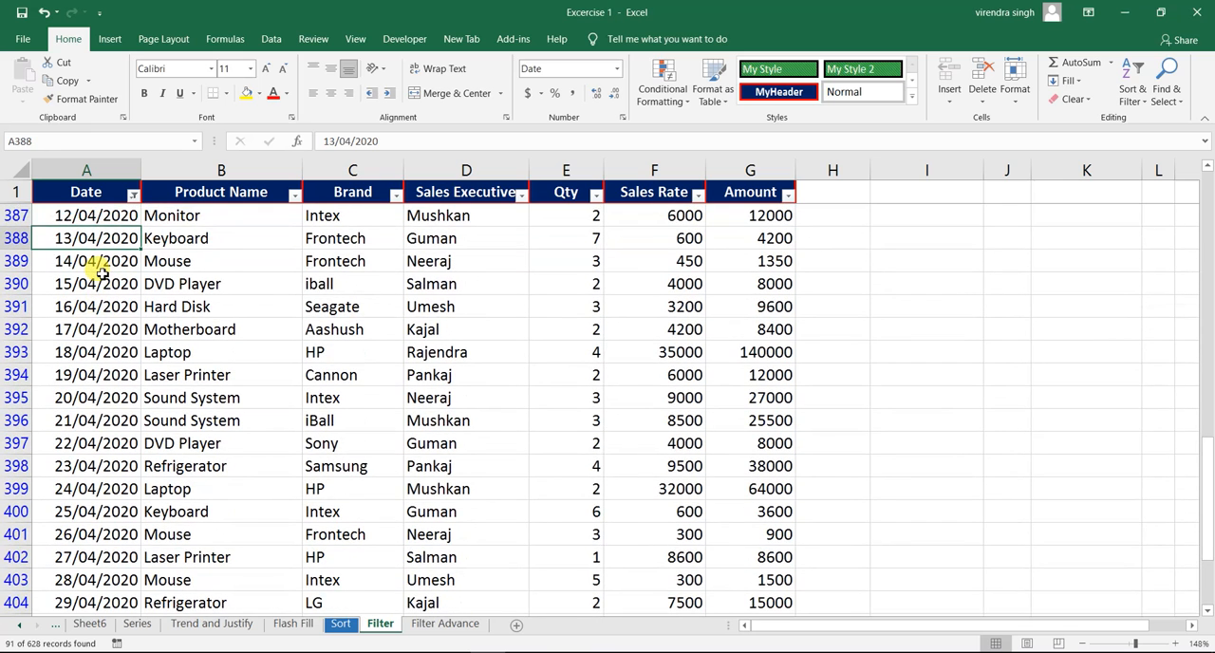
- Clear the Next Quarter filter from the Date column and apply the This Quarter date filter instead
key(ctrl+Up)
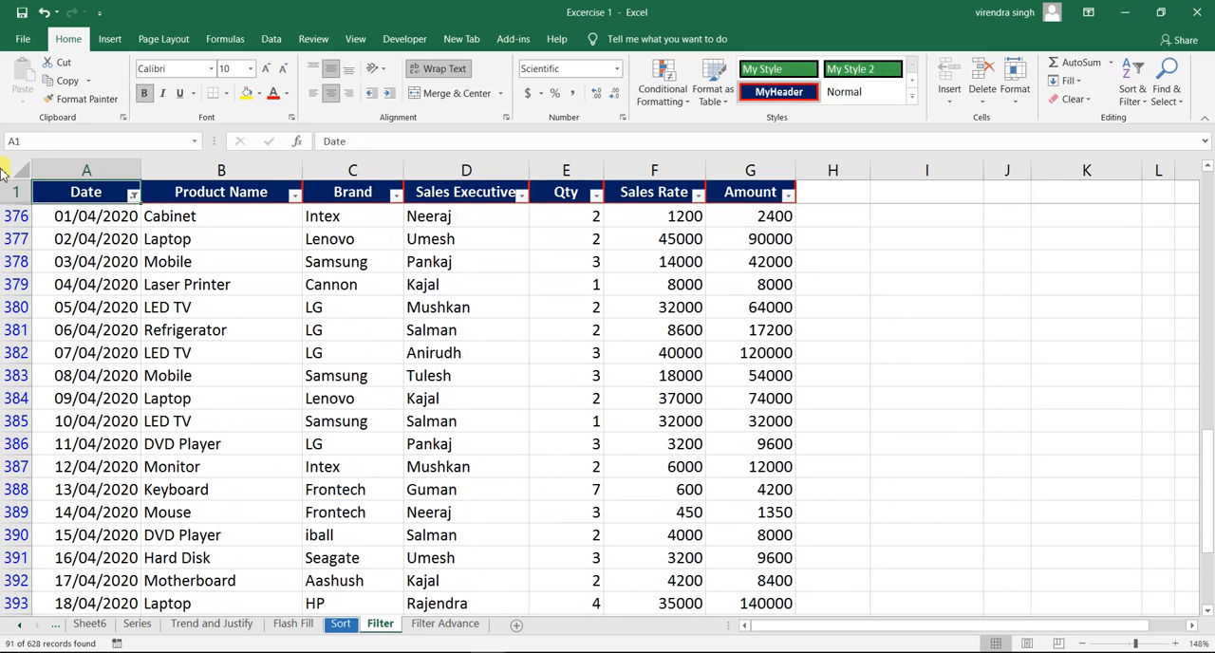
click(133, 196)
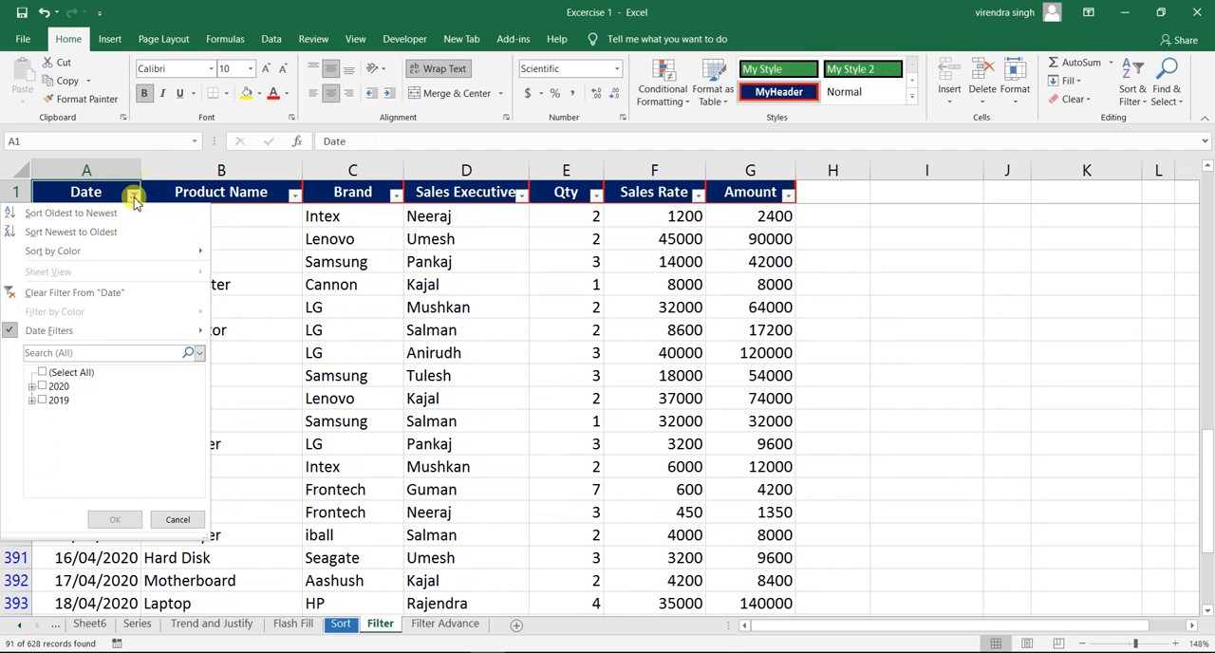
click(88, 295)
click(134, 195)
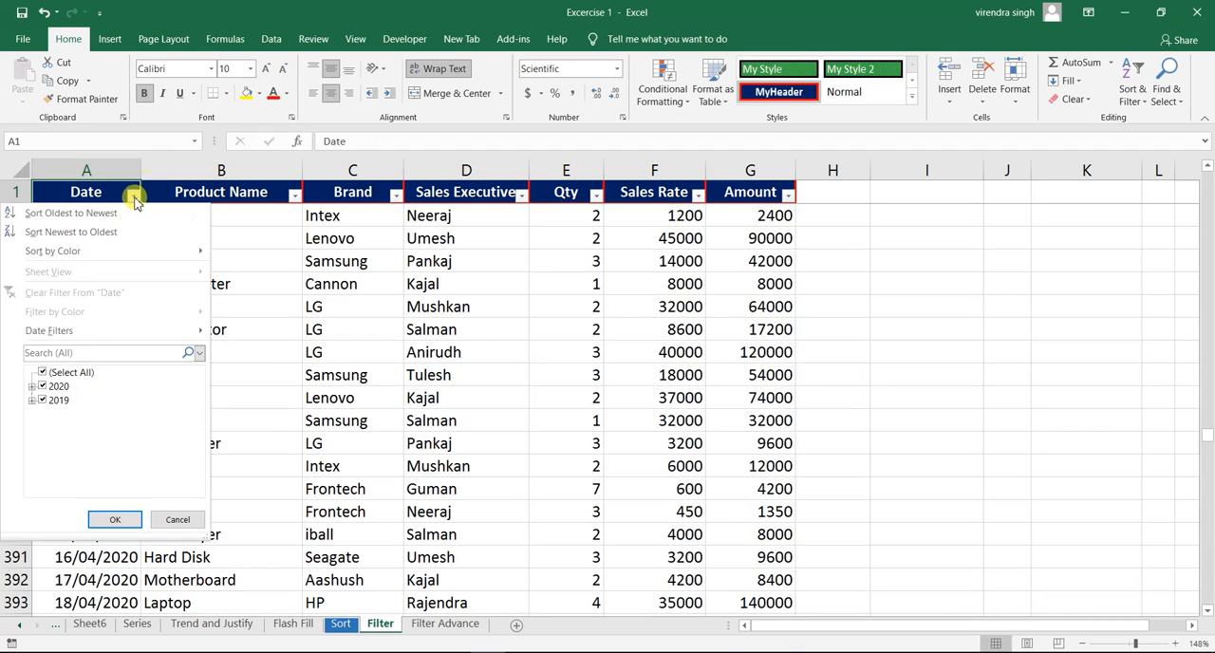
mouse_move(100, 327)
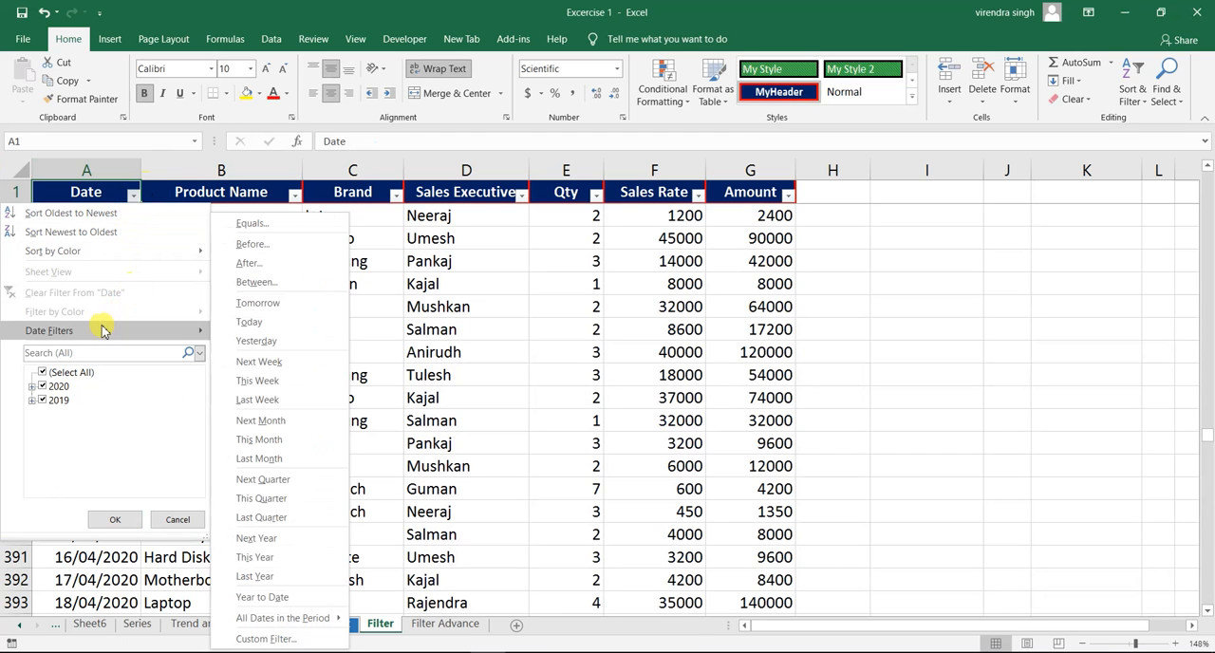
click(261, 498)
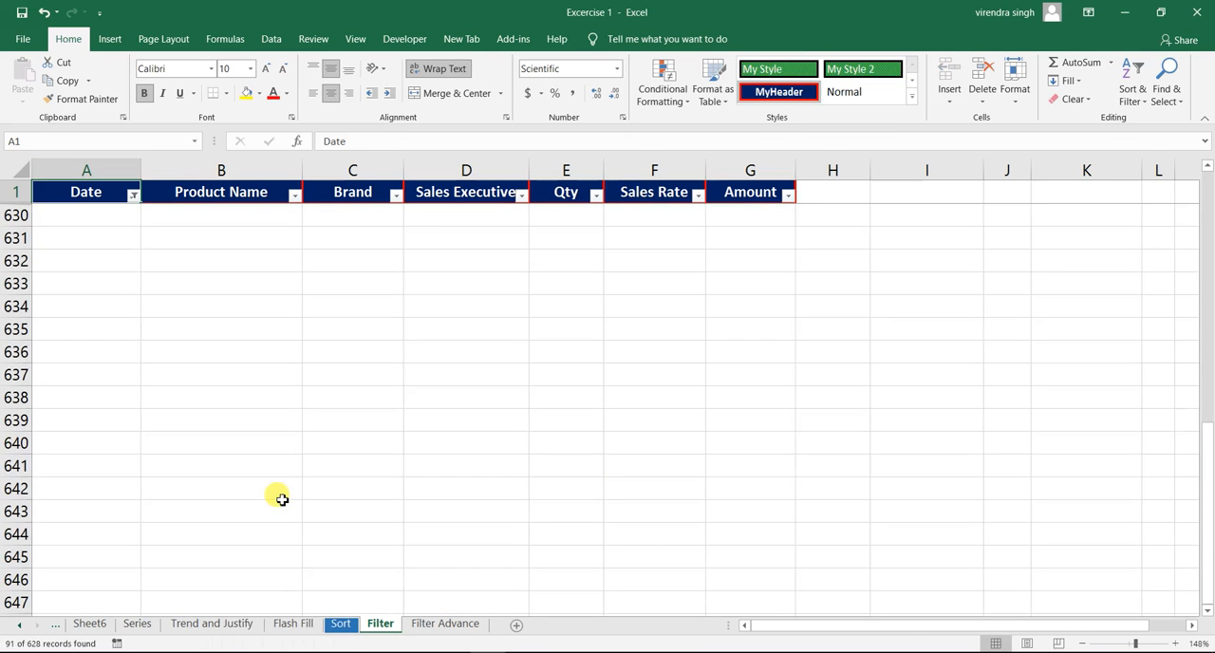
- Look through the This Quarter rows in the Date column to see which months they cover
key(Down)
key(Up)
key(Down)
key(Down)
key(Down)
key(Down)
key(Down)
key(Down)
key(Down)
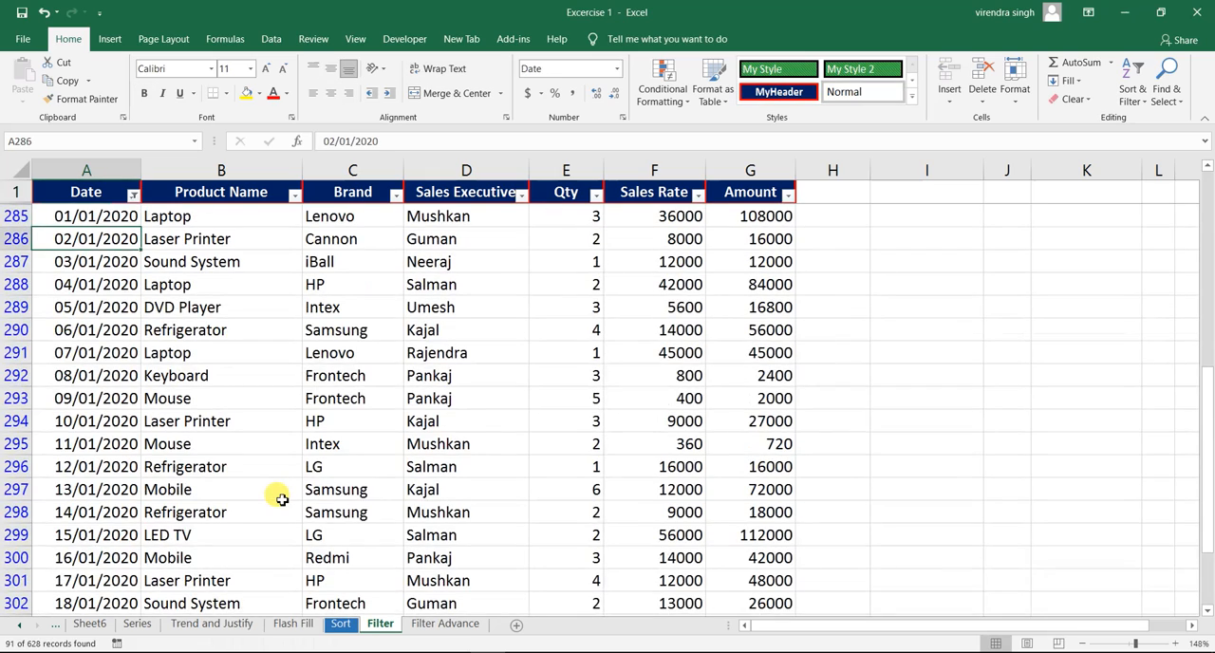
key(Down)
key(Down)
key(Down)
key(Down)
key(Down)
key(Down)
key(Down)
key(Down)
key(Down)
key(Down)
key(Down)
key(Down)
key(Down)
key(Down)
key(Down)
key(Down)
key(Down)
key(Down)
key(Down)
key(Down)
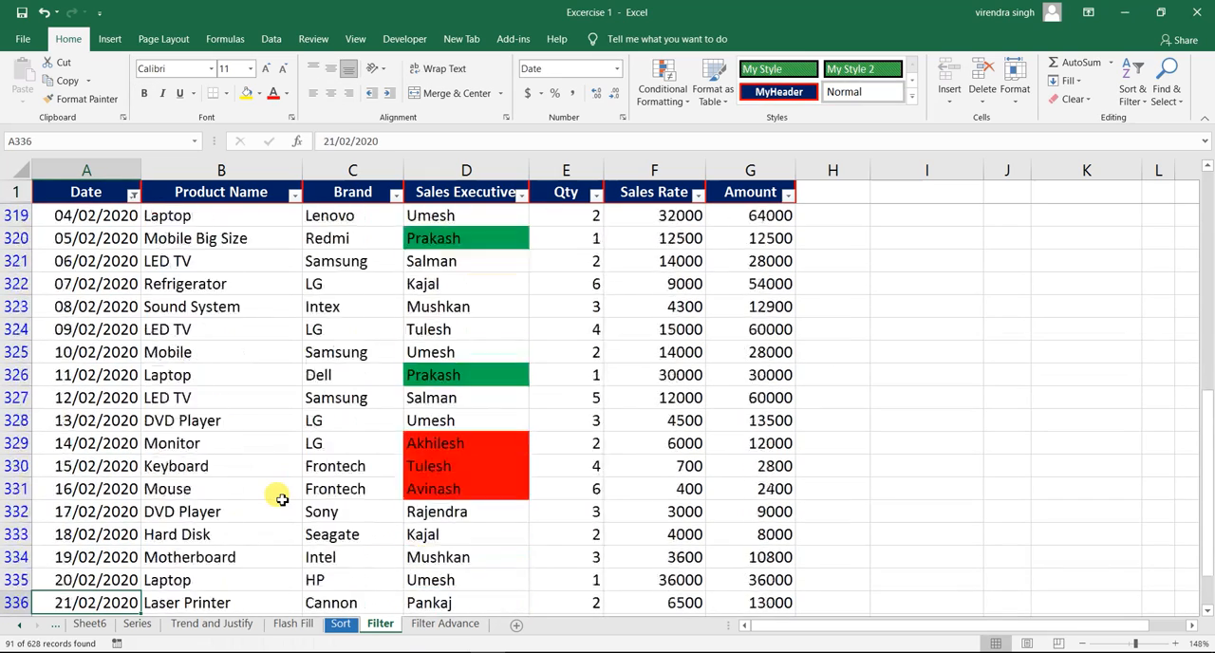
key(Down)
key(Down)
key(Down)
key(Down)
key(Down)
key(Down)
key(Down)
key(Down)
key(Down)
key(Down)
key(Down)
key(Down)
key(Down)
key(Down)
key(Down)
key(Down)
key(Down)
key(Down)
key(Down)
key(Down)
key(ctrl+Up)
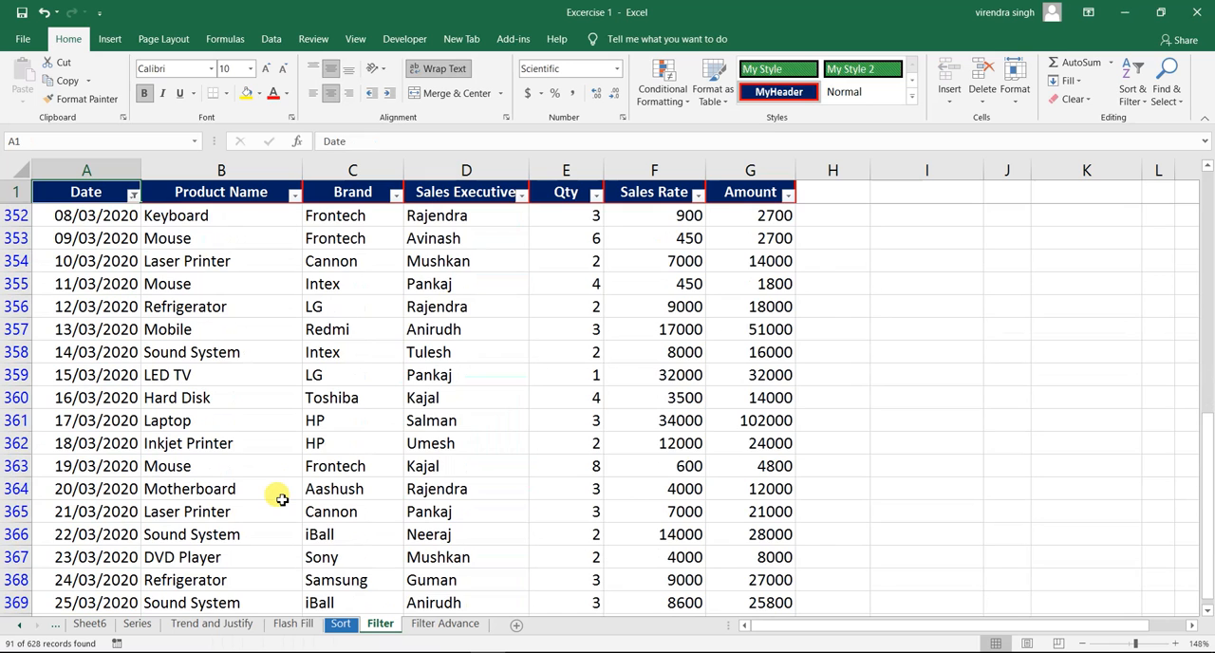
key(Down)
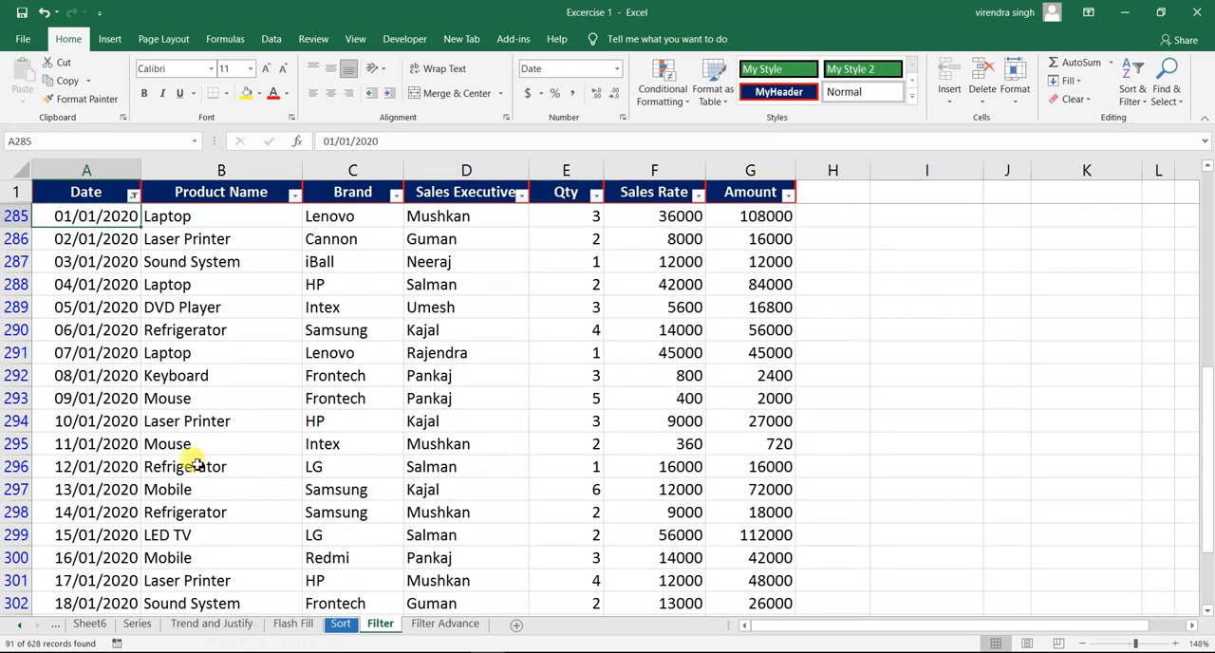
- Clear the This Quarter filter from the Date column and apply the Last Quarter date filter instead
click(133, 196)
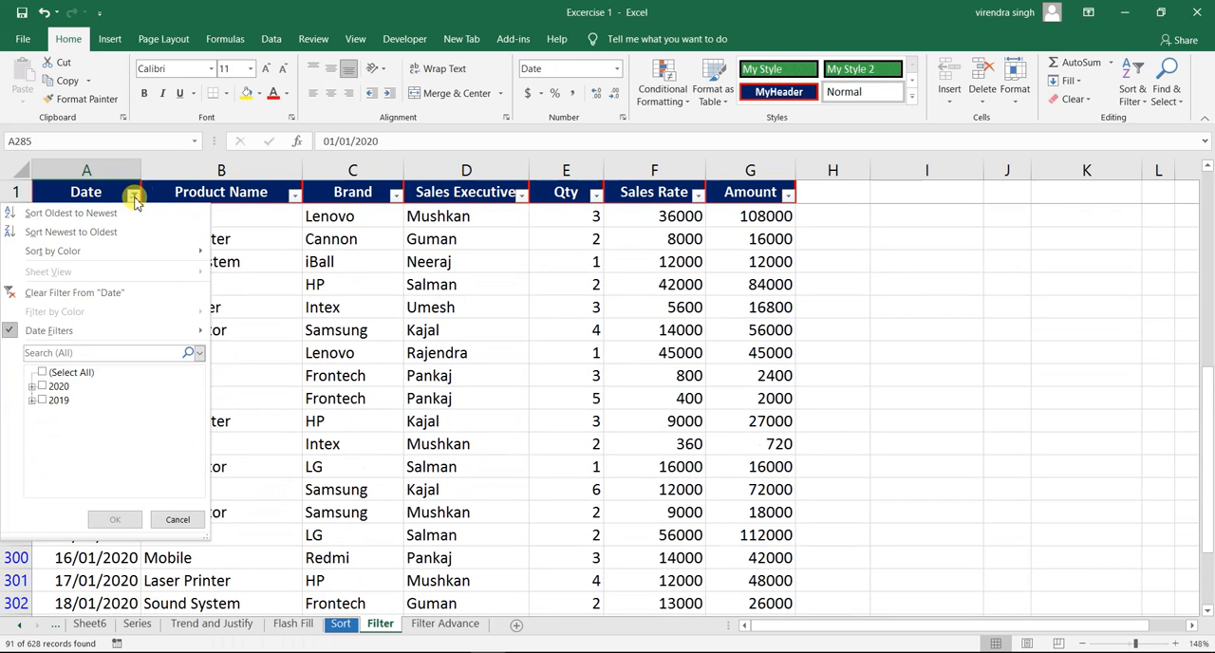
click(106, 293)
click(134, 195)
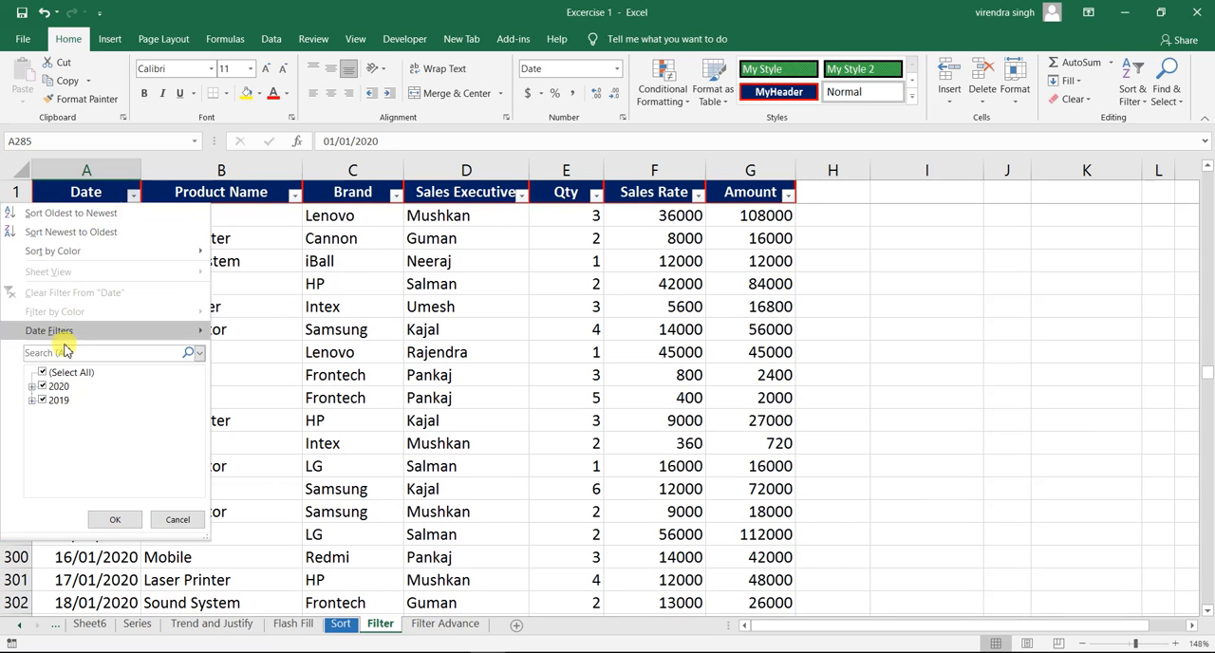
mouse_move(81, 334)
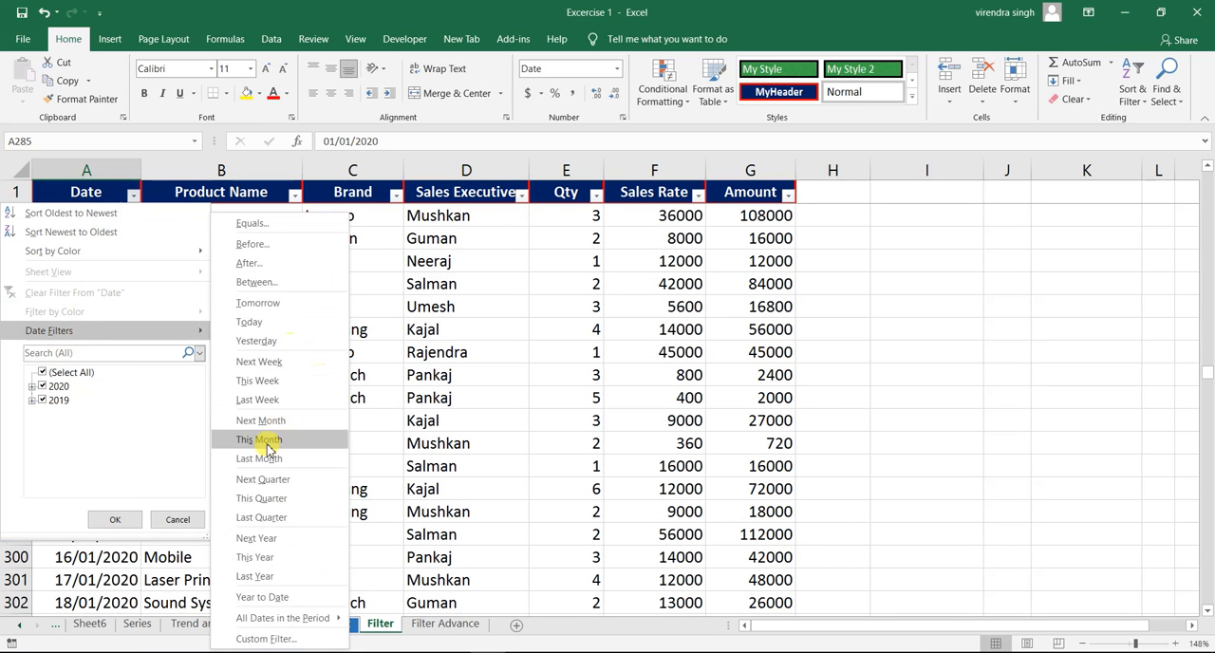
click(282, 519)
- Examine the Last Quarter rows from the first to the last date to see which months they cover
key(Down)
key(Up)
key(Up)
key(Up)
key(Down)
key(Up)
key(Up)
key(Up)
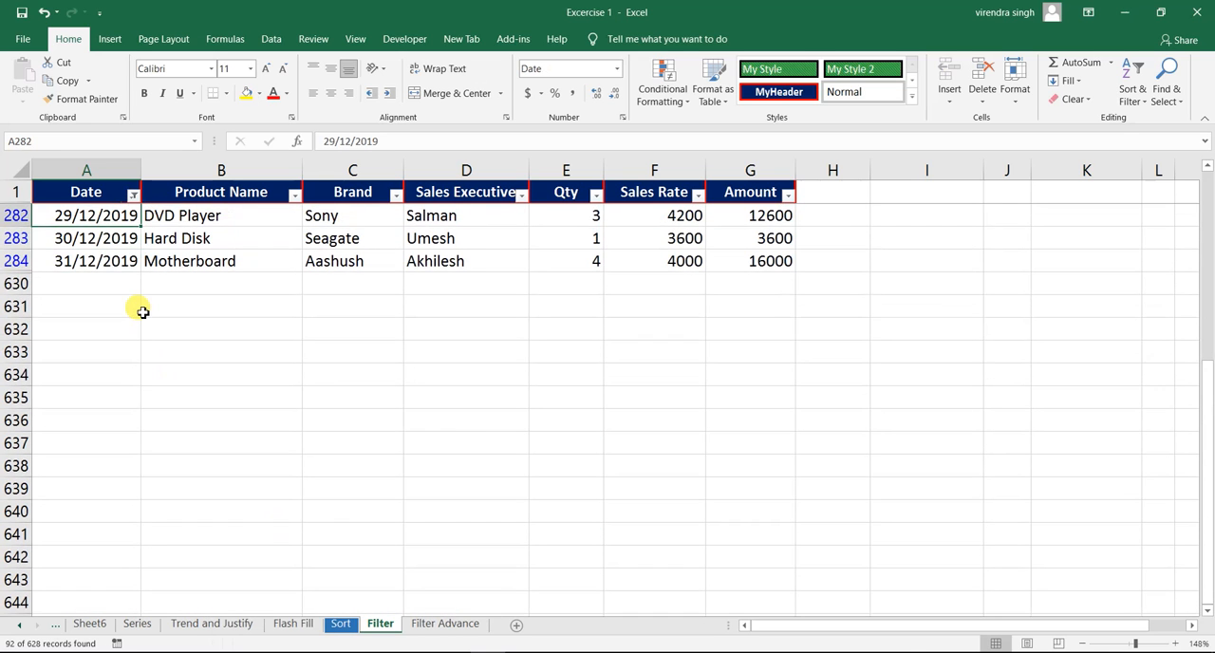
key(ctrl+Up)
key(Down)
key(Down)
key(Down)
key(Down)
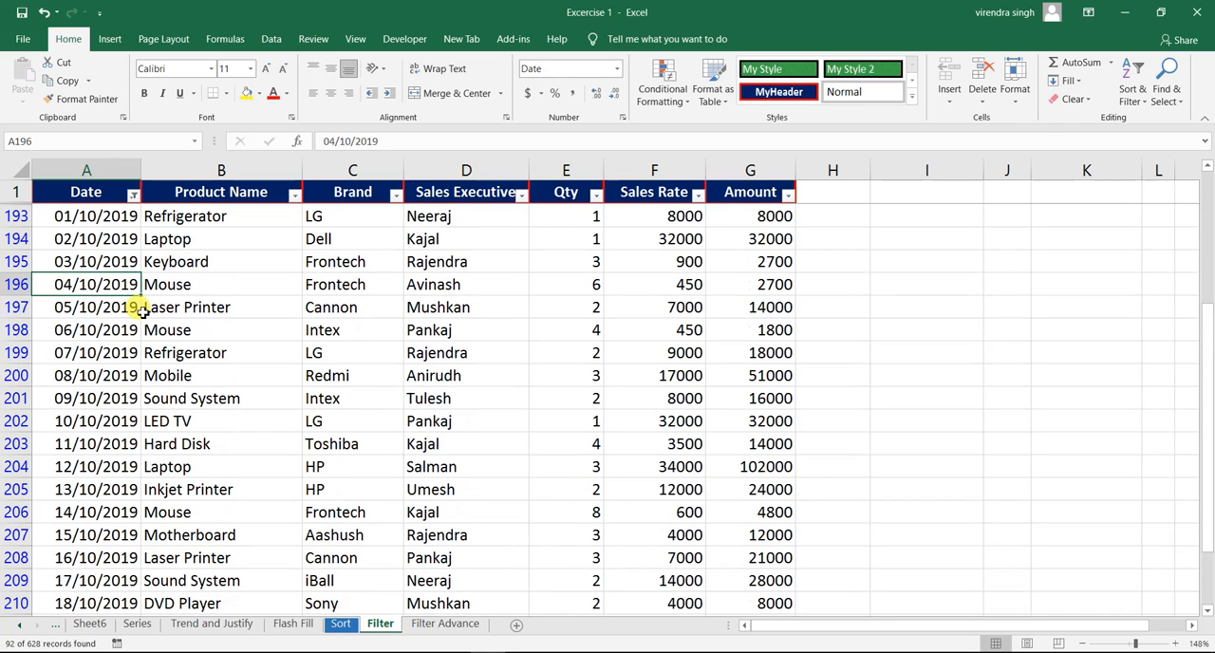
key(Up)
key(Up)
key(Up)
key(Down)
key(Down)
key(Down)
key(Down)
key(Down)
key(Down)
key(Down)
key(Down)
key(Down)
key(Down)
key(Down)
key(Down)
key(Down)
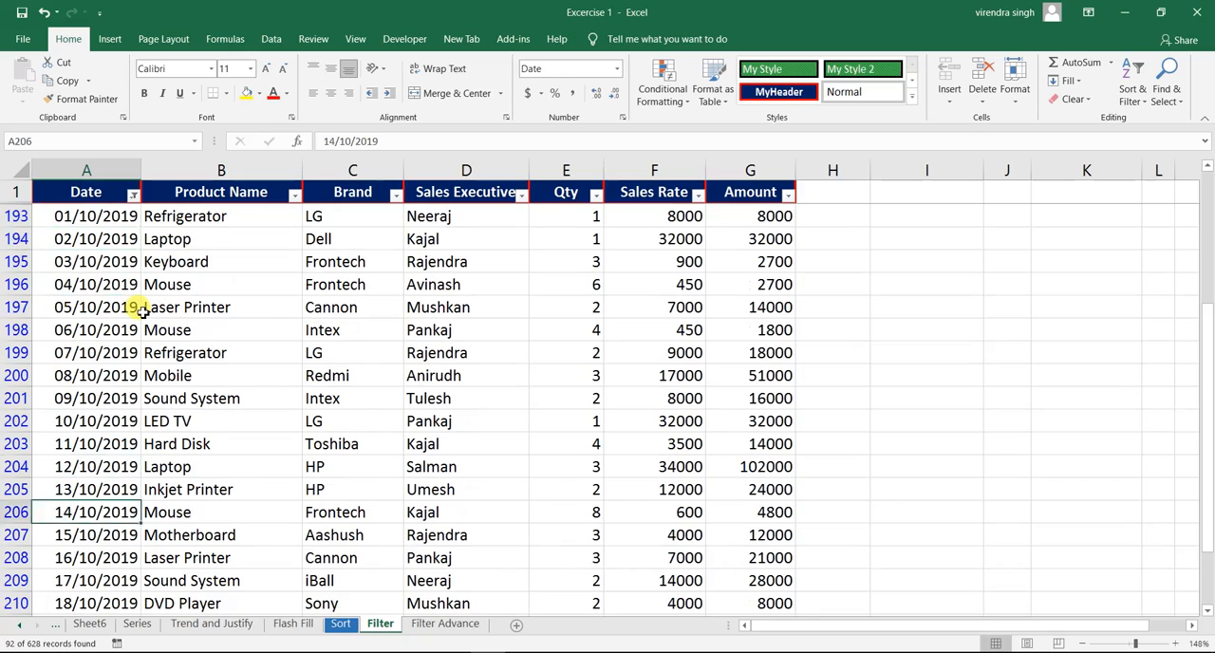
key(Down)
key(Down)
key(Down)
key(Down)
key(Down)
key(Down)
key(Down)
key(Down)
key(Down)
key(Down)
key(Down)
key(Down)
key(Down)
key(Down)
key(Down)
key(Down)
key(Down)
key(Down)
key(Down)
key(Down)
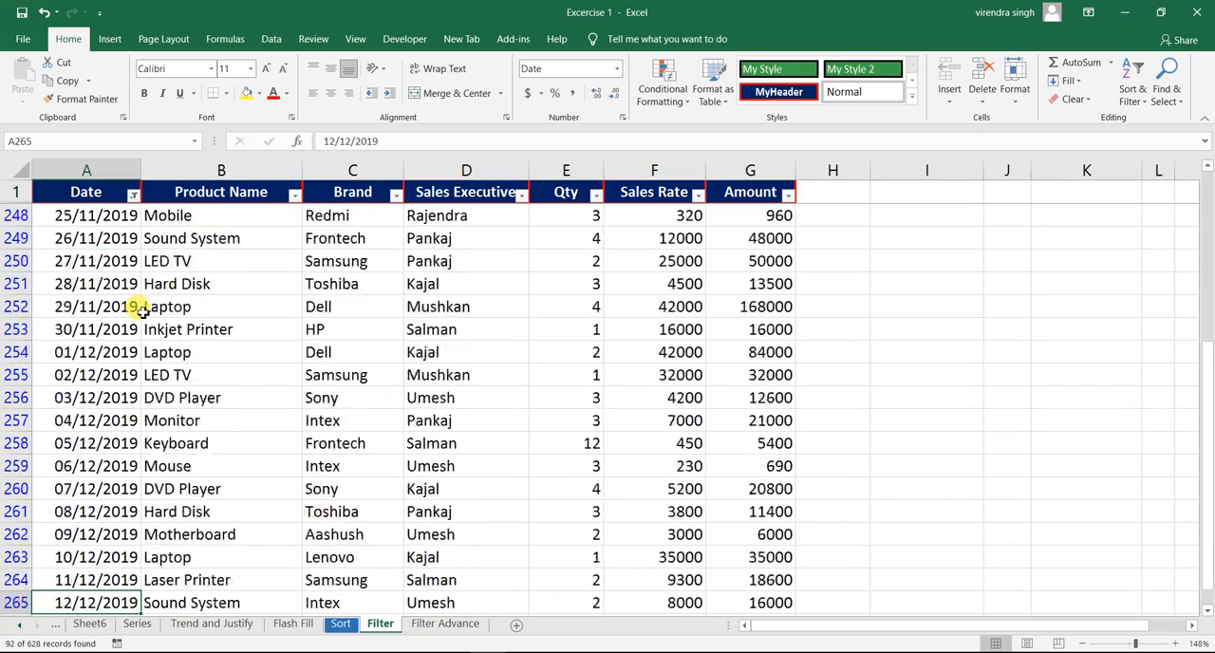
key(Down)
key(Down)
key(Down)
key(Down)
key(Down)
key(Down)
key(Down)
key(Down)
key(Down)
key(Down)
key(Down)
key(Down)
key(Down)
key(Up)
key(Up)
key(Up)
key(Up)
key(Up)
key(Up)
key(Up)
key(Up)
key(Up)
key(Up)
key(Up)
key(Up)
key(Up)
key(Up)
key(Up)
key(Up)
key(Up)
key(Up)
key(Up)
key(Up)
key(Up)
key(Up)
key(Up)
key(Up)
key(Up)
key(Up)
key(Up)
key(Up)
key(Up)
key(Up)
key(Up)
key(Up)
key(Up)
key(Up)
key(Up)
key(Up)
key(Up)
key(Up)
key(Up)
key(Up)
key(ctrl+Up)
key(Down)
key(Down)
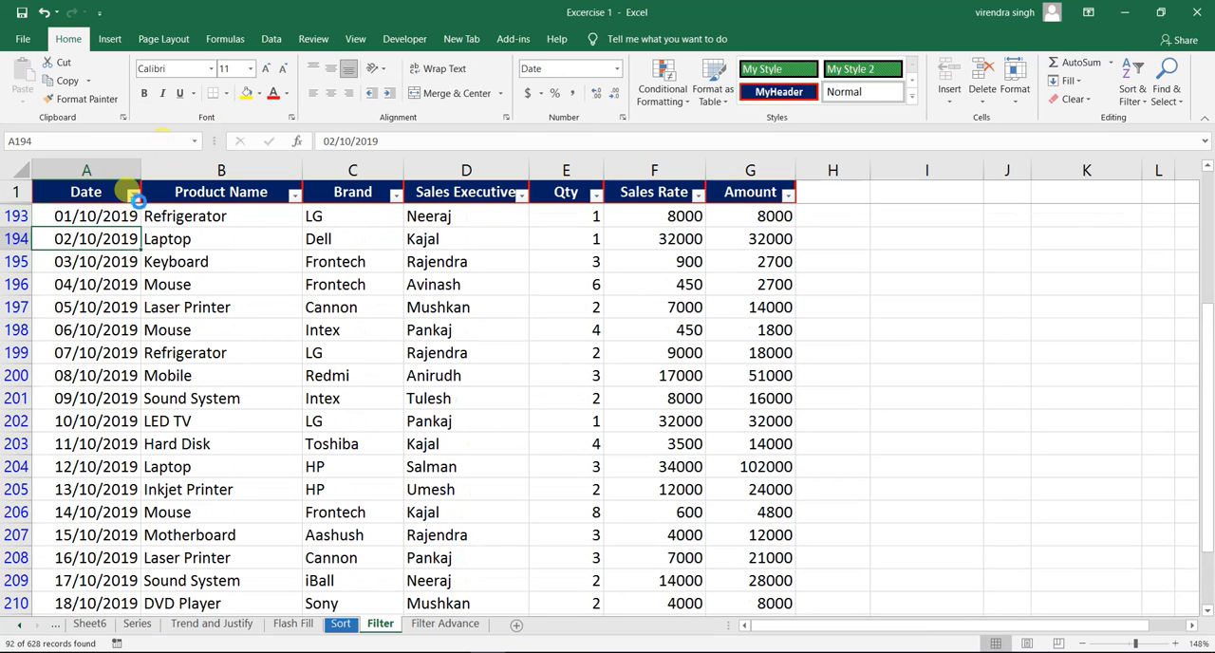
- Clear the Last Quarter filter from the Date column and apply the Last Year date filter instead
click(106, 295)
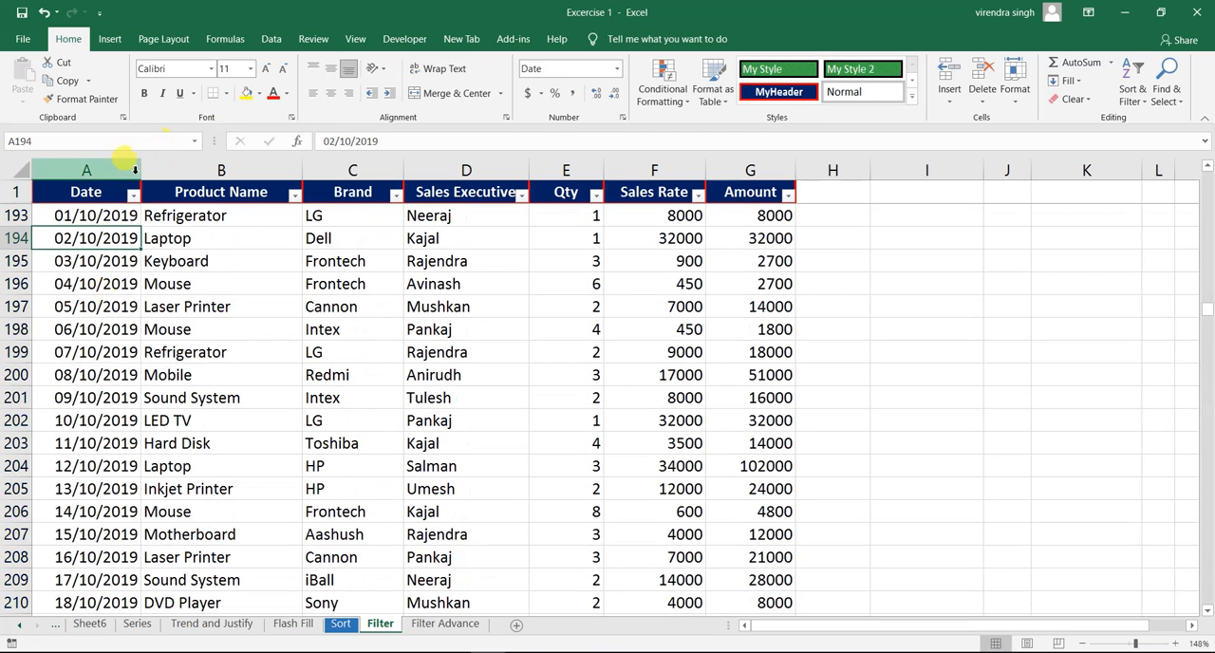
click(133, 195)
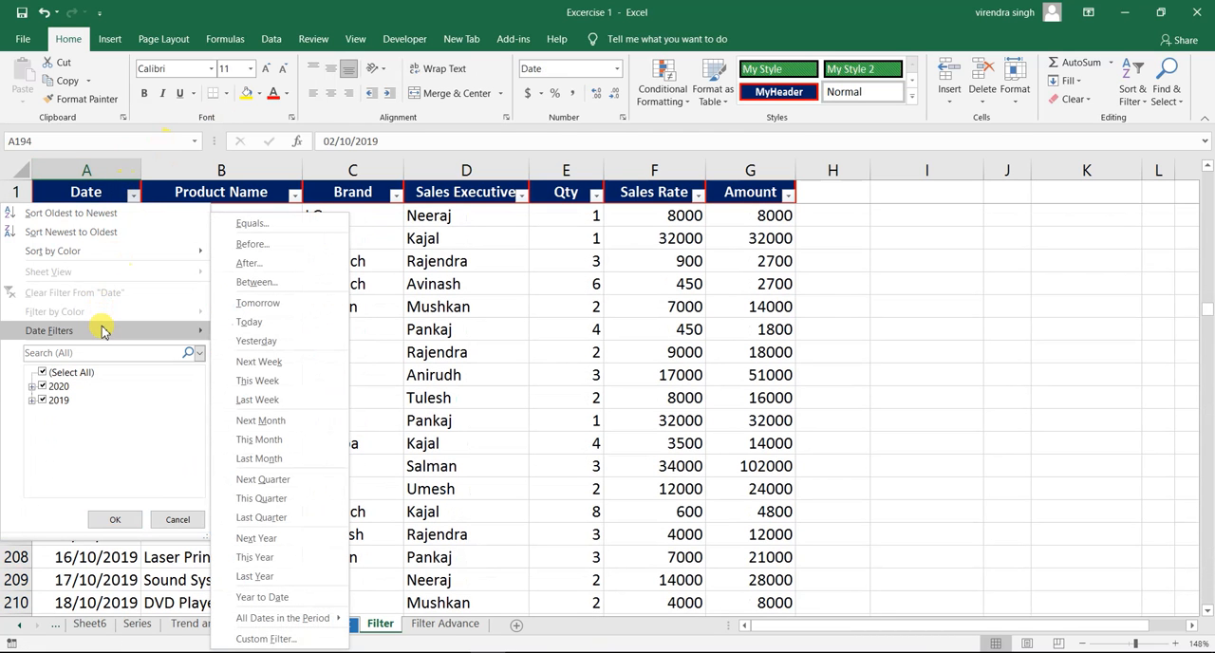
click(270, 577)
click(74, 374)
click(98, 305)
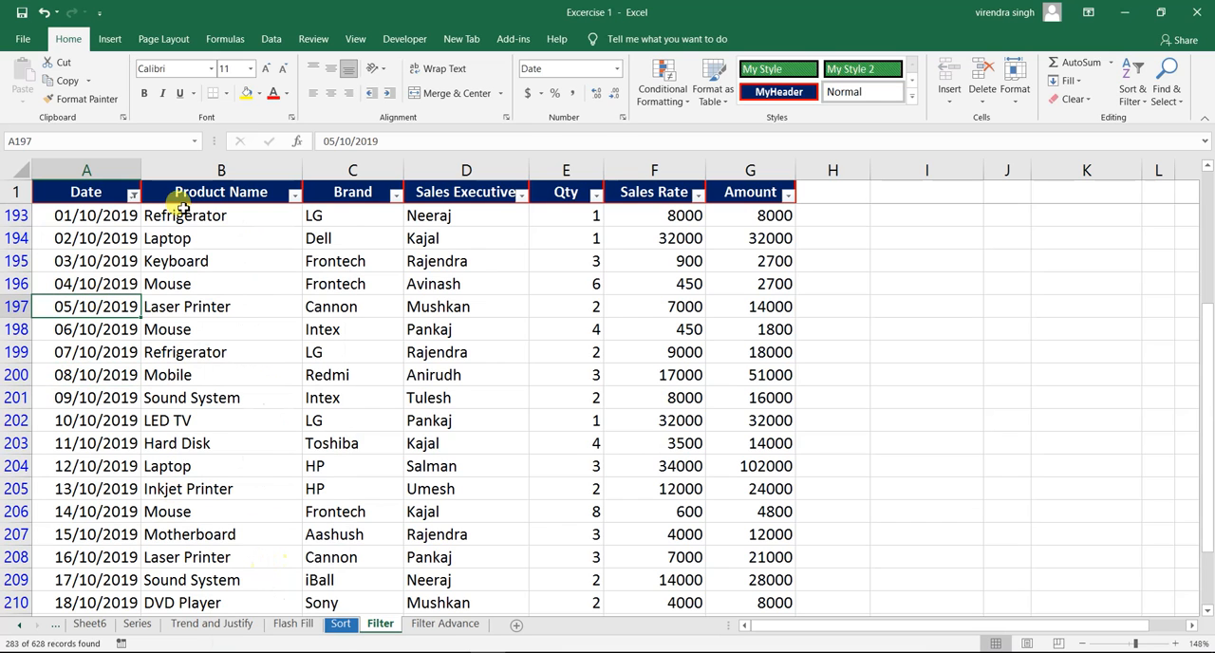
- Clear the Last Year filter from the Date column and apply the This Year date filter instead
click(133, 195)
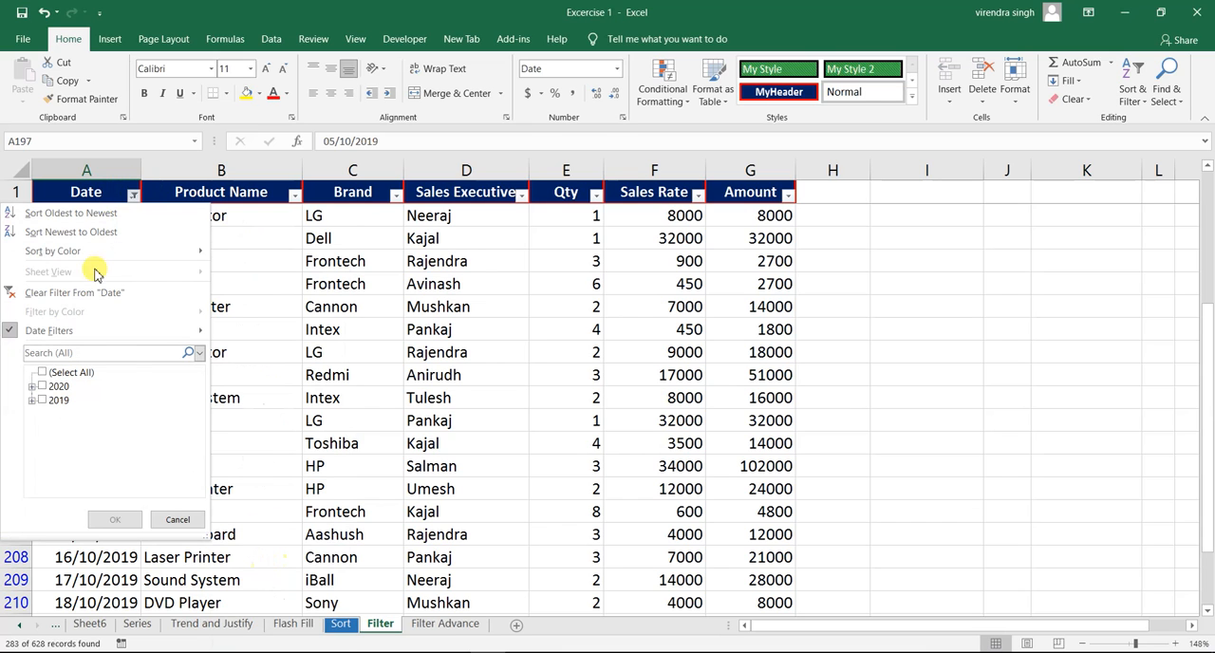
click(90, 292)
click(133, 194)
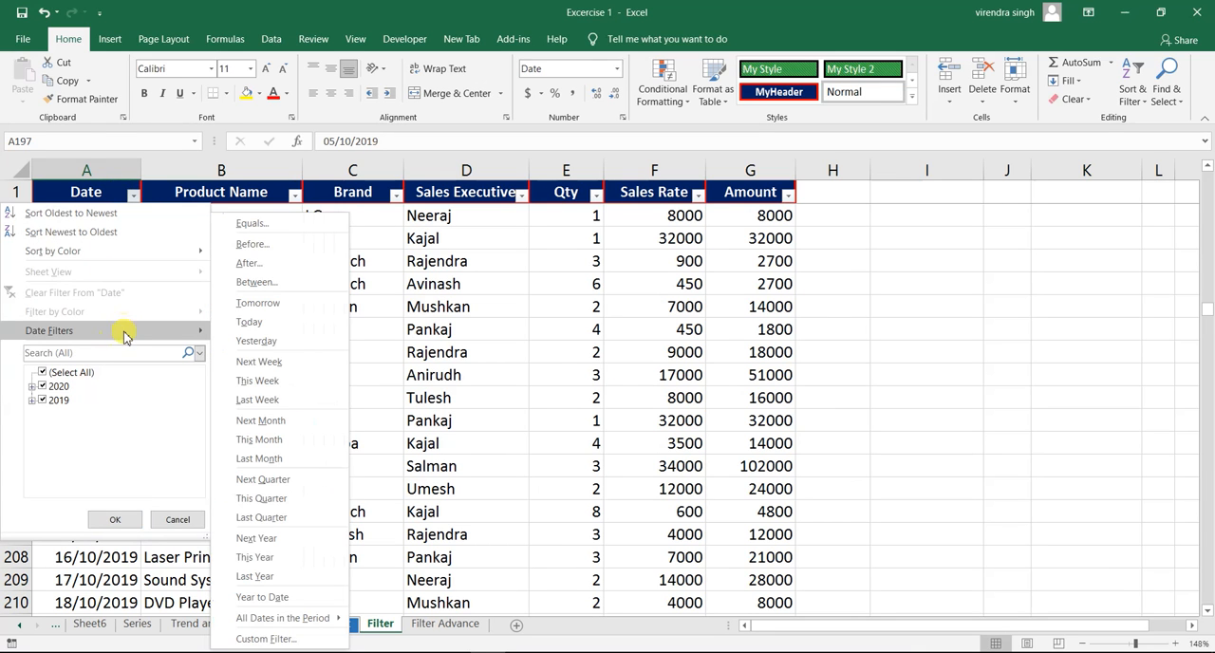
click(255, 559)
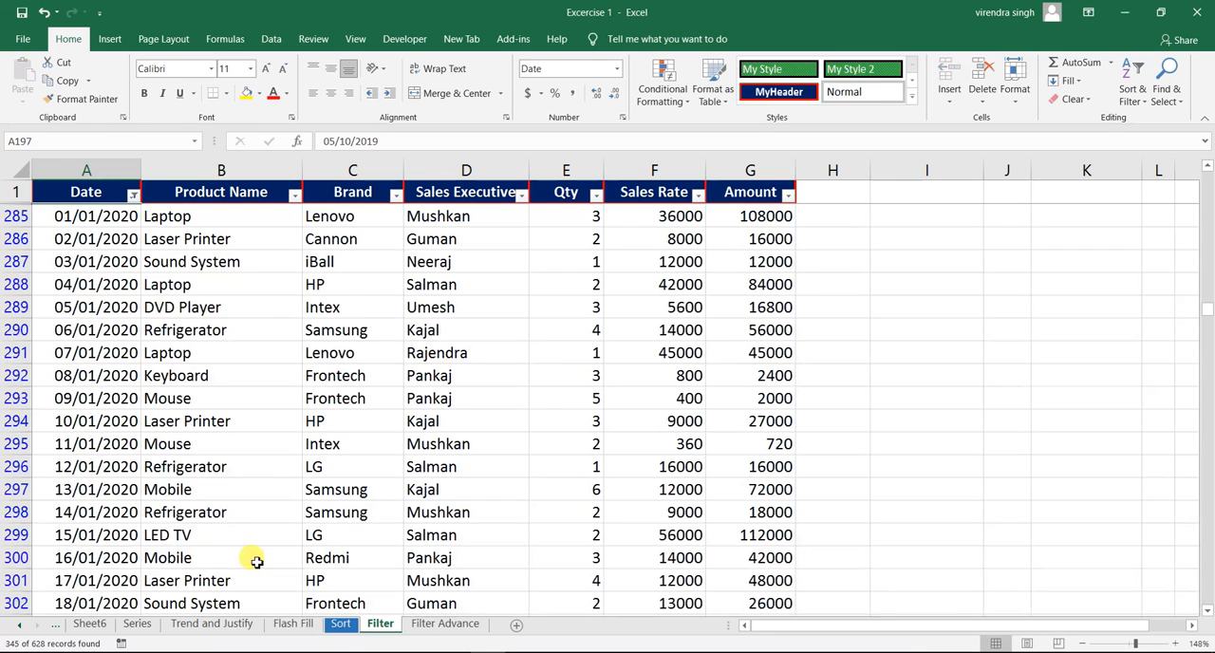
click(95, 375)
click(116, 277)
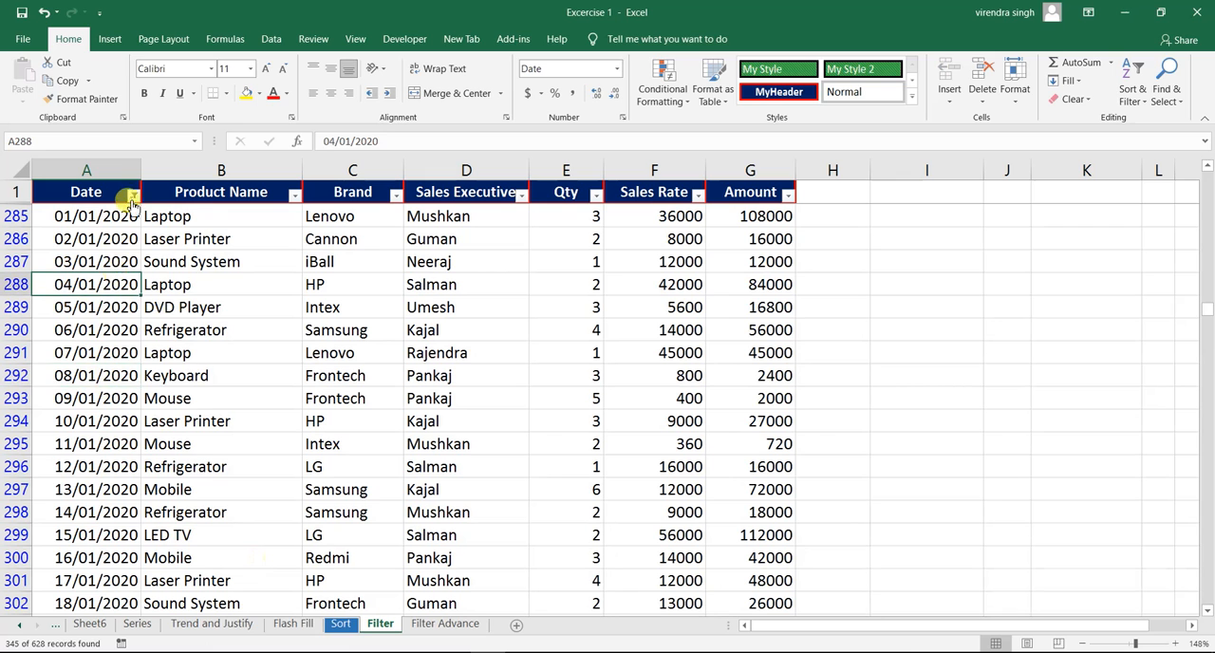
- Clear the This Year filter from the Date column and filter it to all dates in the period Quarter 1
click(133, 194)
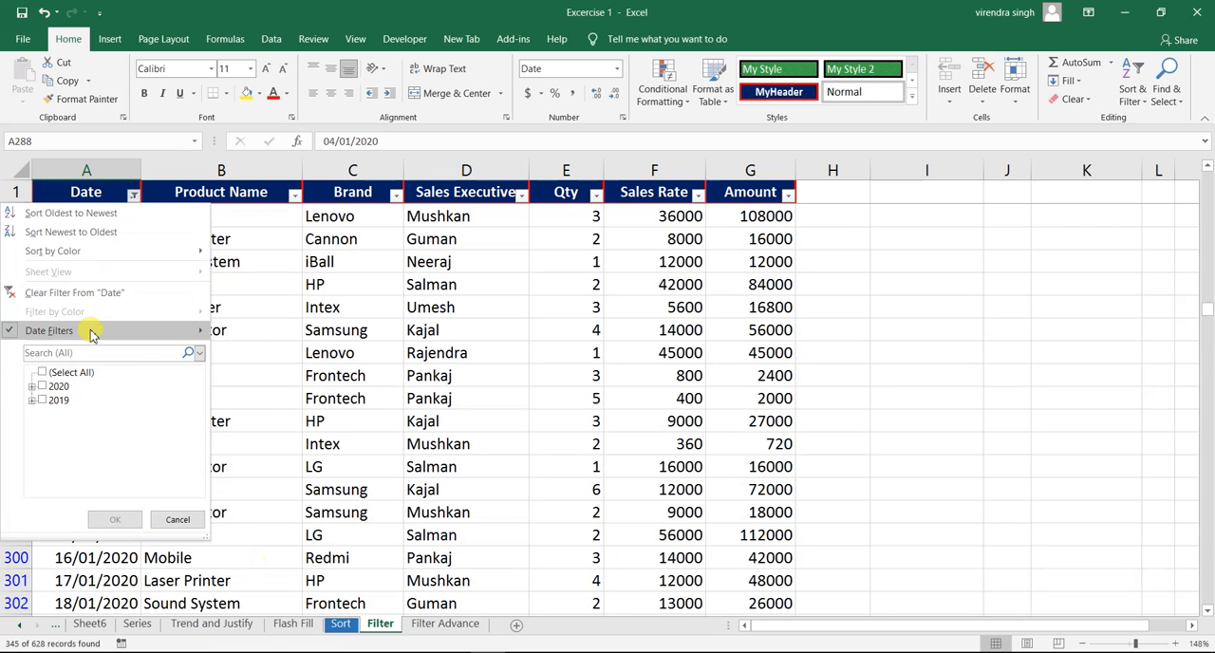
mouse_move(92, 332)
click(38, 293)
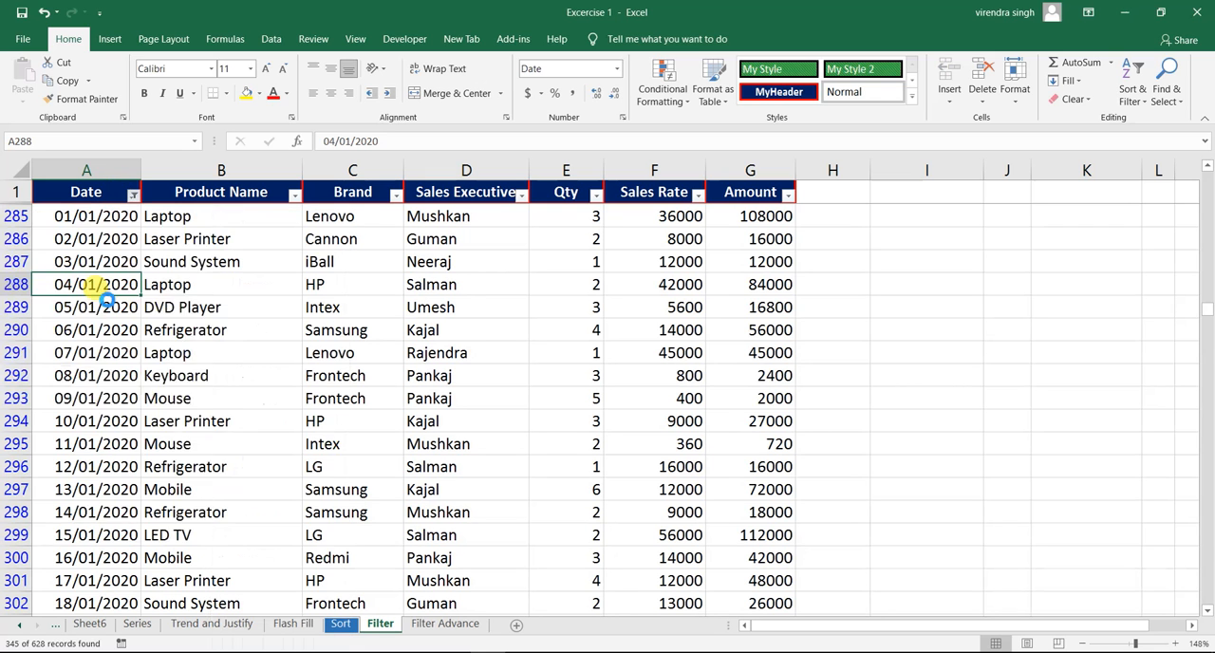
scroll(102, 297, up, 20)
click(106, 301)
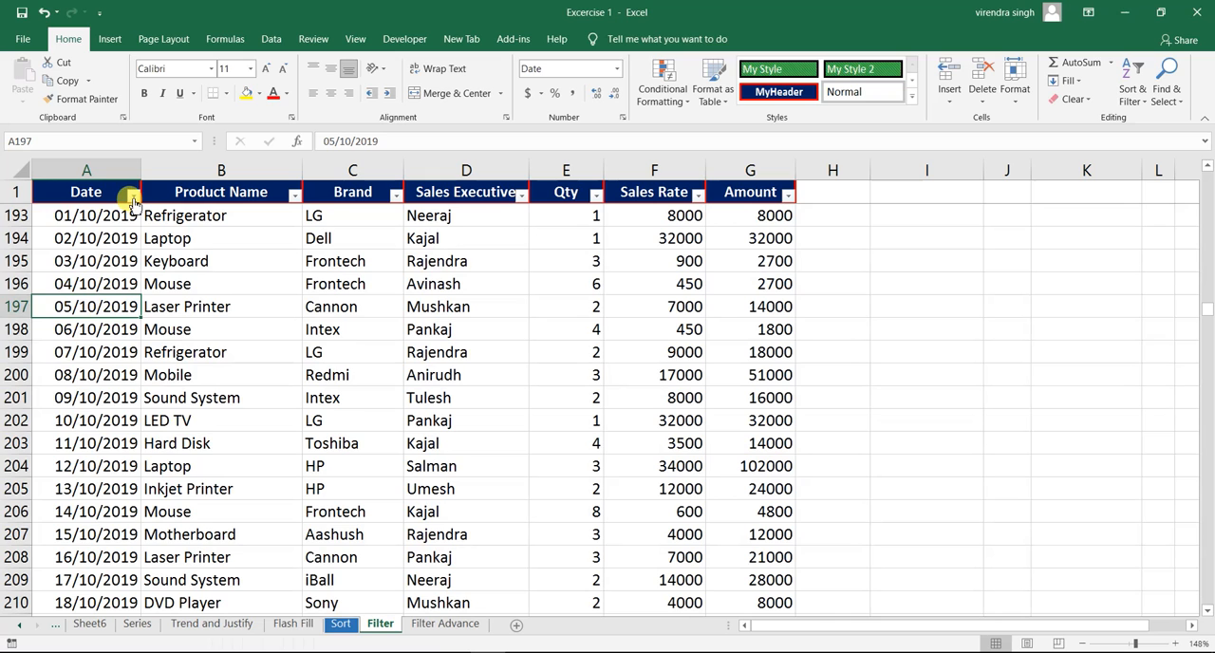
click(133, 196)
mouse_move(100, 338)
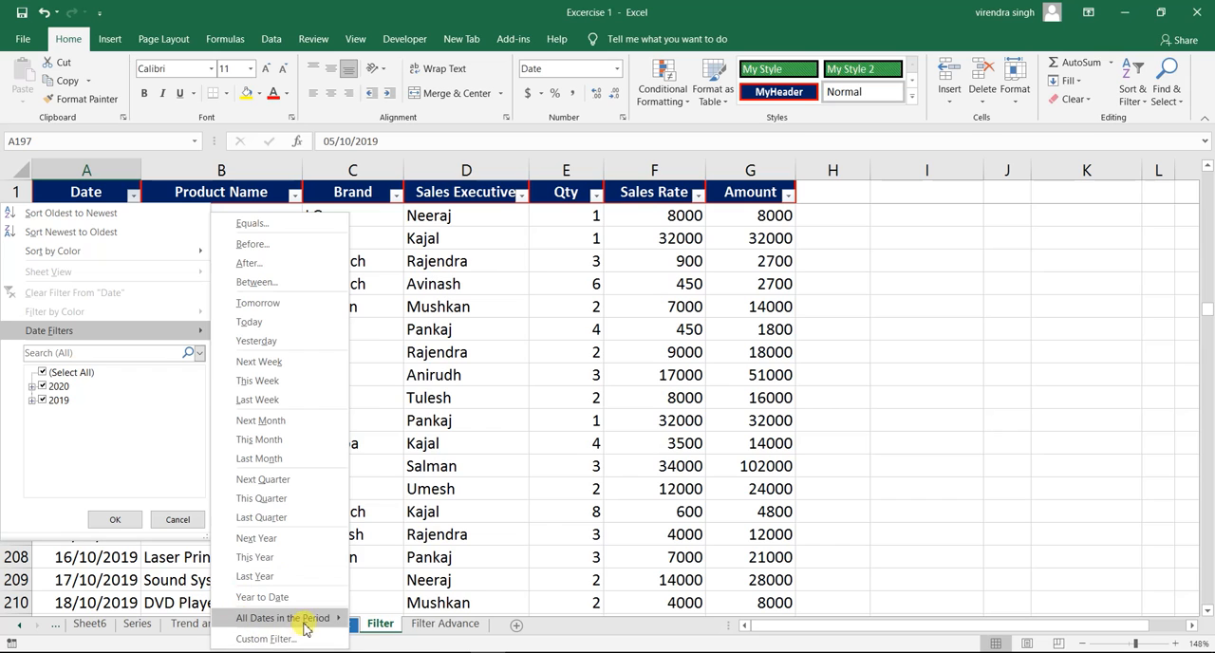
mouse_move(275, 620)
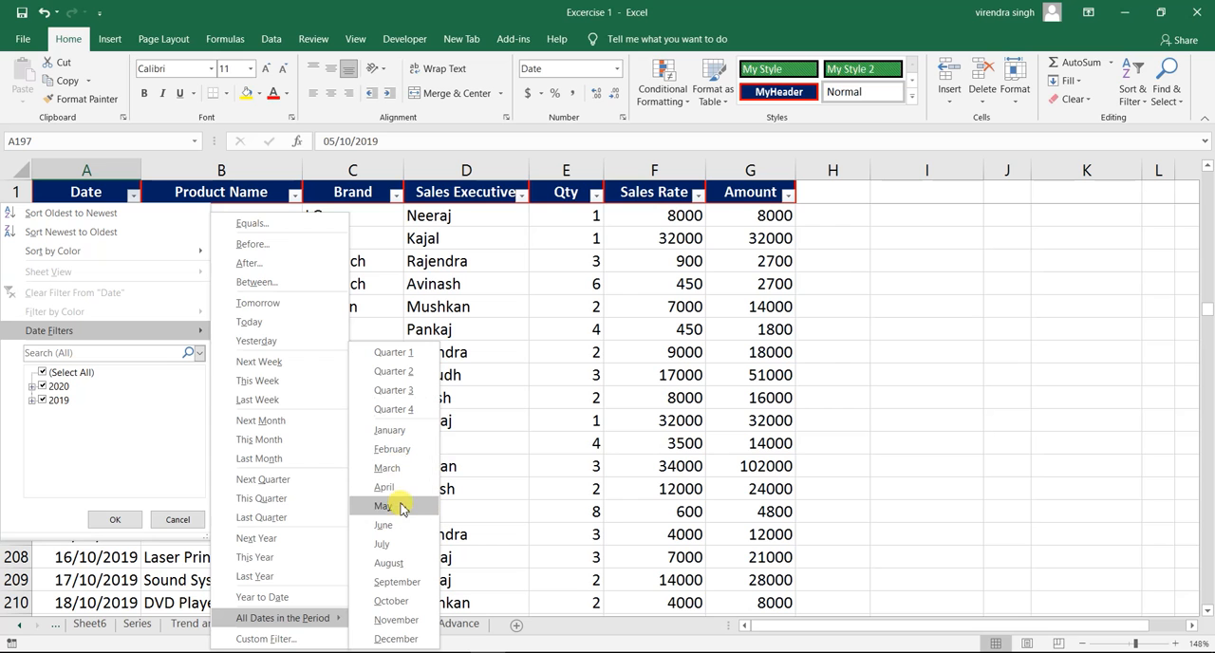
click(401, 358)
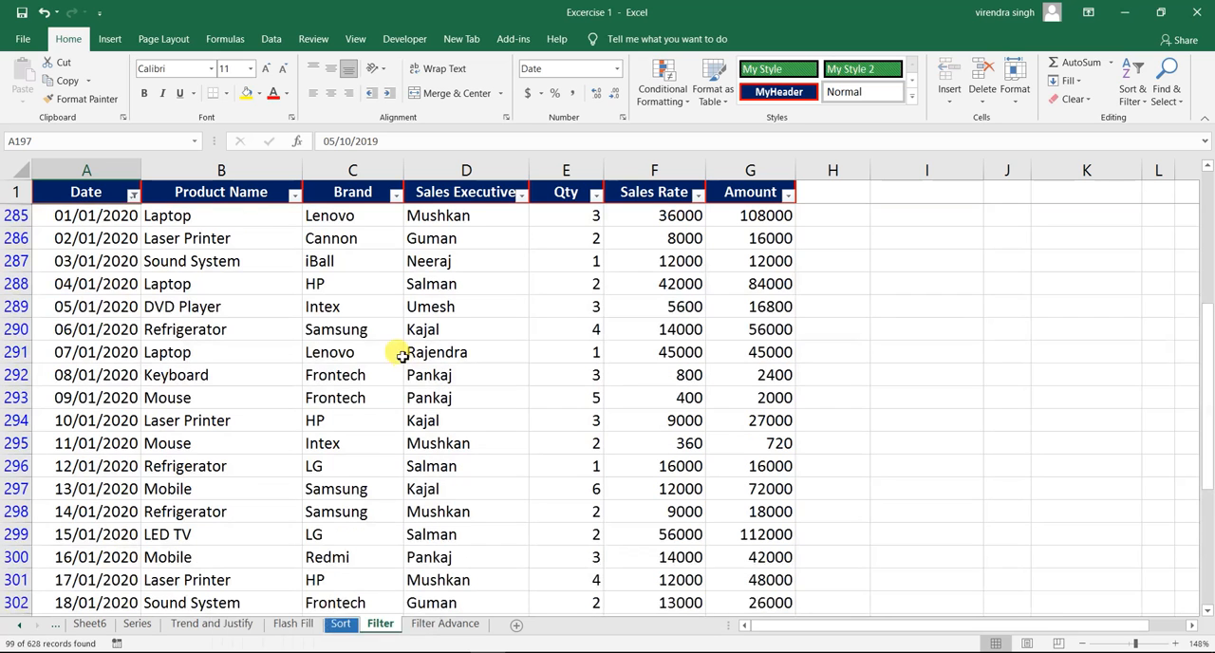
- Look through the Quarter 1 rows in the Date column and return to the first record to check the months and years covered
click(59, 307)
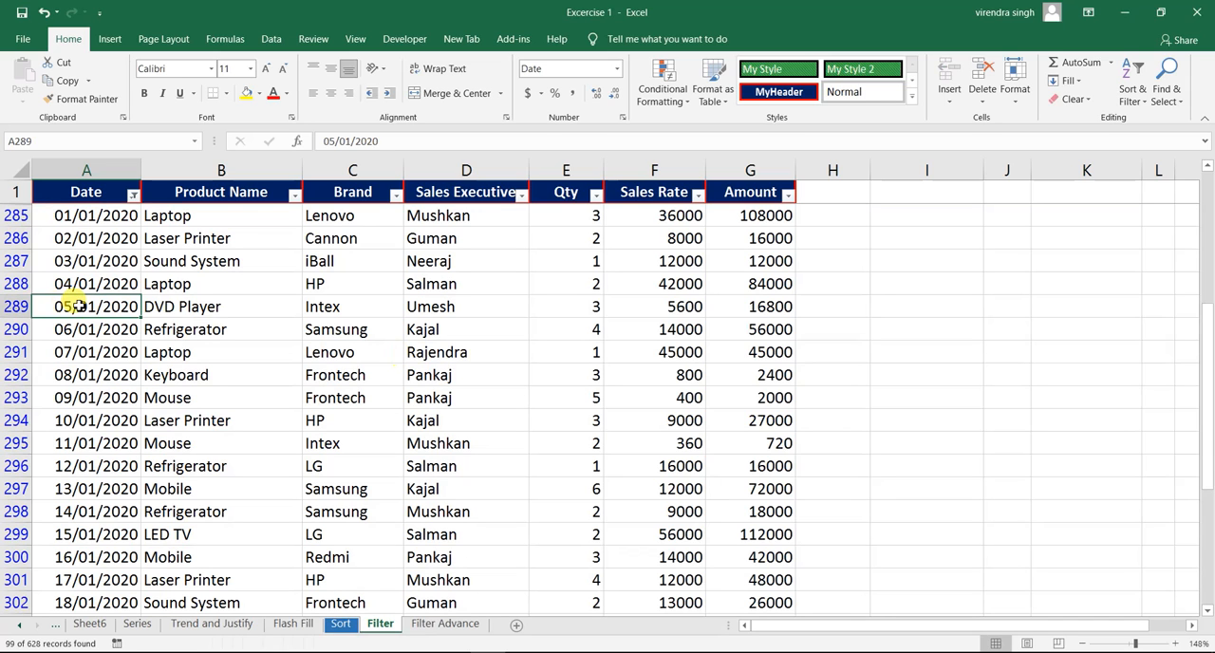
click(85, 352)
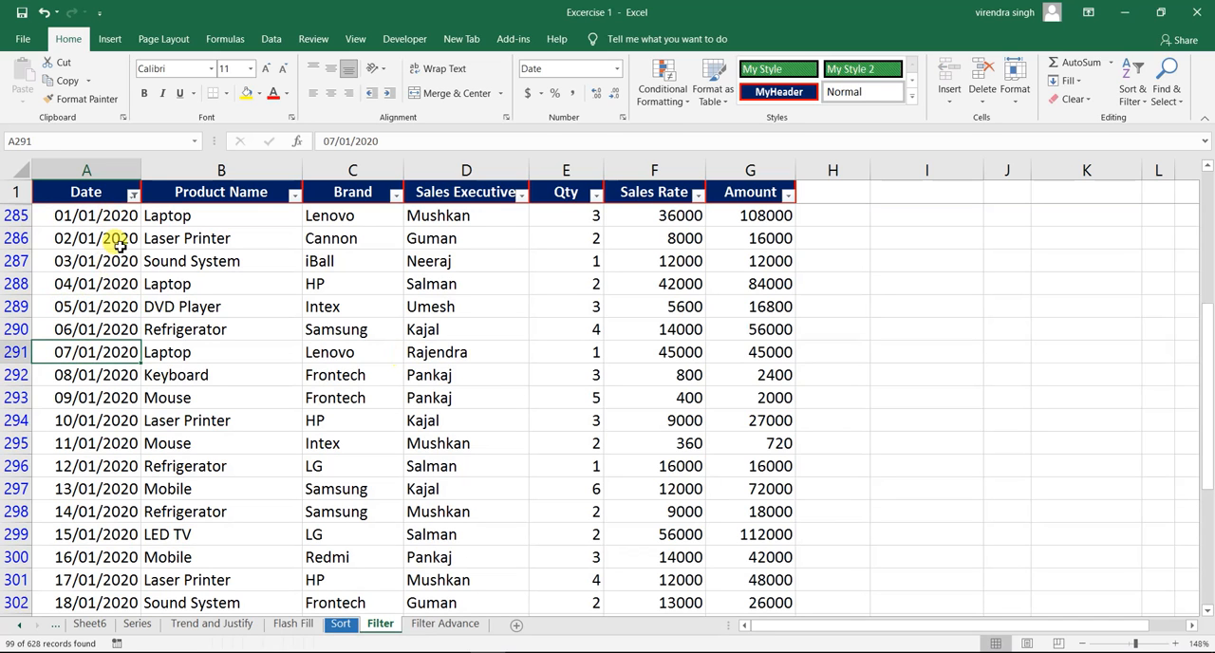
key(Down)
key(Down)
key(Down)
key(Down)
key(Down)
key(Down)
key(Down)
key(Down)
key(Down)
key(Down)
key(Down)
key(Down)
key(Down)
key(Down)
key(Down)
key(Down)
key(Down)
key(Down)
key(Down)
key(Down)
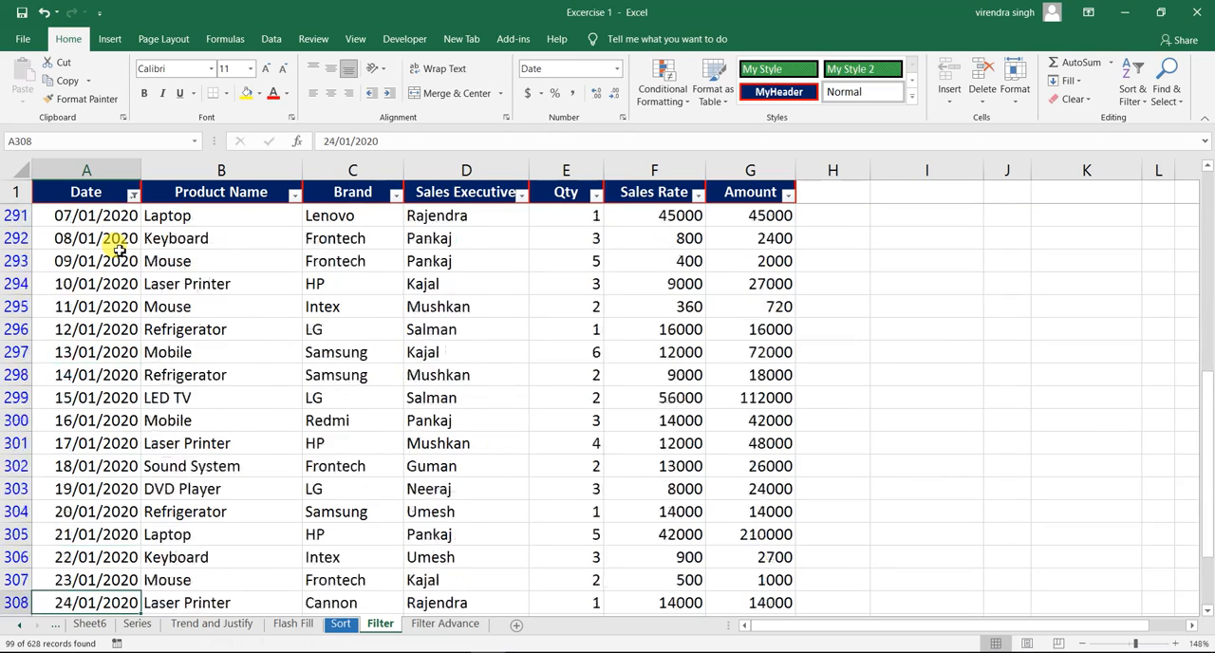
key(Down)
key(Down)
key(Down)
key(Down)
key(Down)
key(Down)
key(Down)
key(Down)
key(Down)
key(Down)
key(Down)
key(Down)
key(Down)
key(Down)
key(Down)
key(Down)
key(Down)
key(Down)
key(Down)
key(Down)
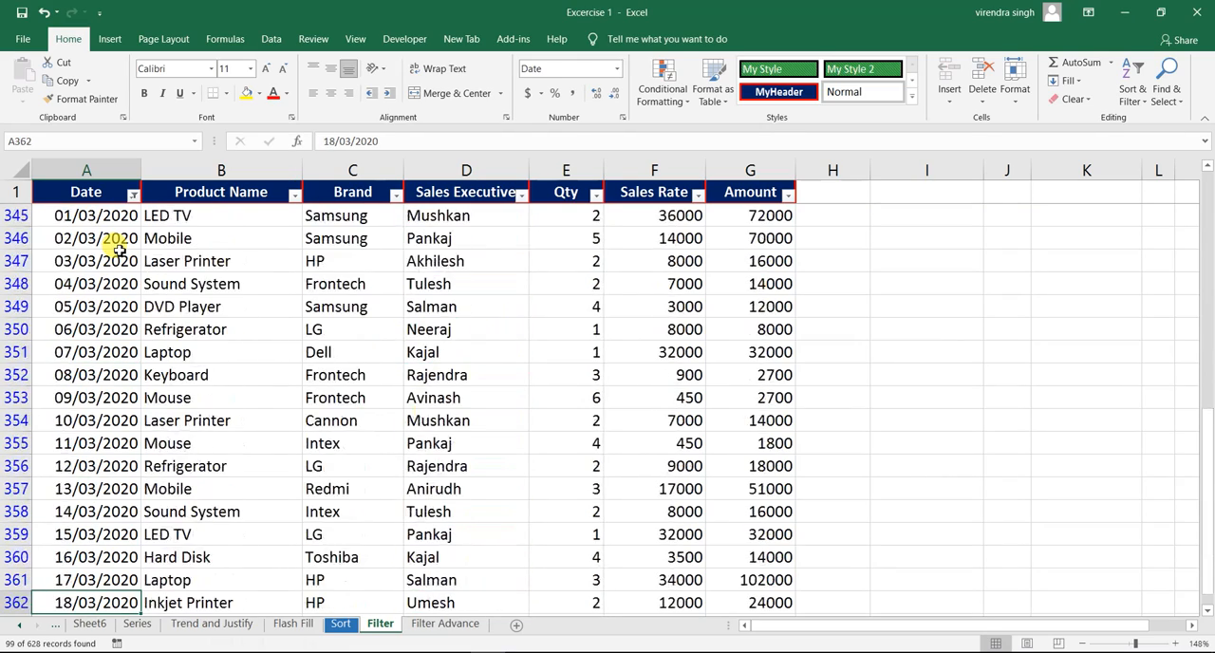
key(ctrl+Home)
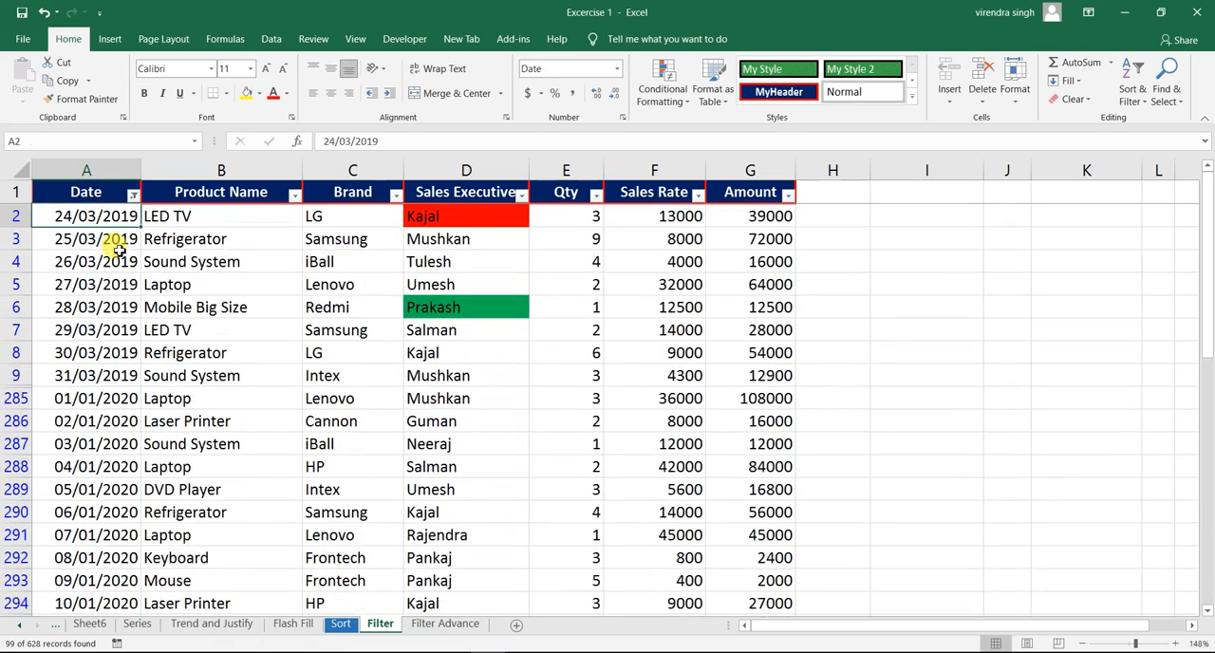
- Clear the Quarter 1 filter from the Date column and filter it to all dates in the period June
click(134, 196)
click(81, 295)
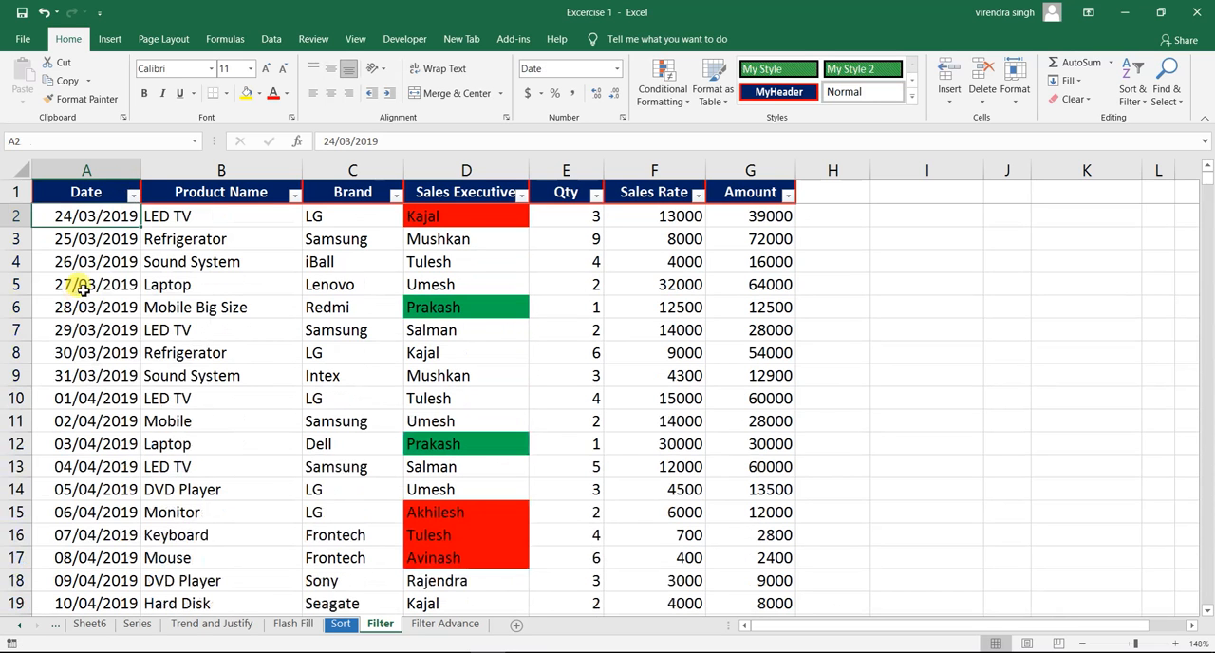
click(133, 195)
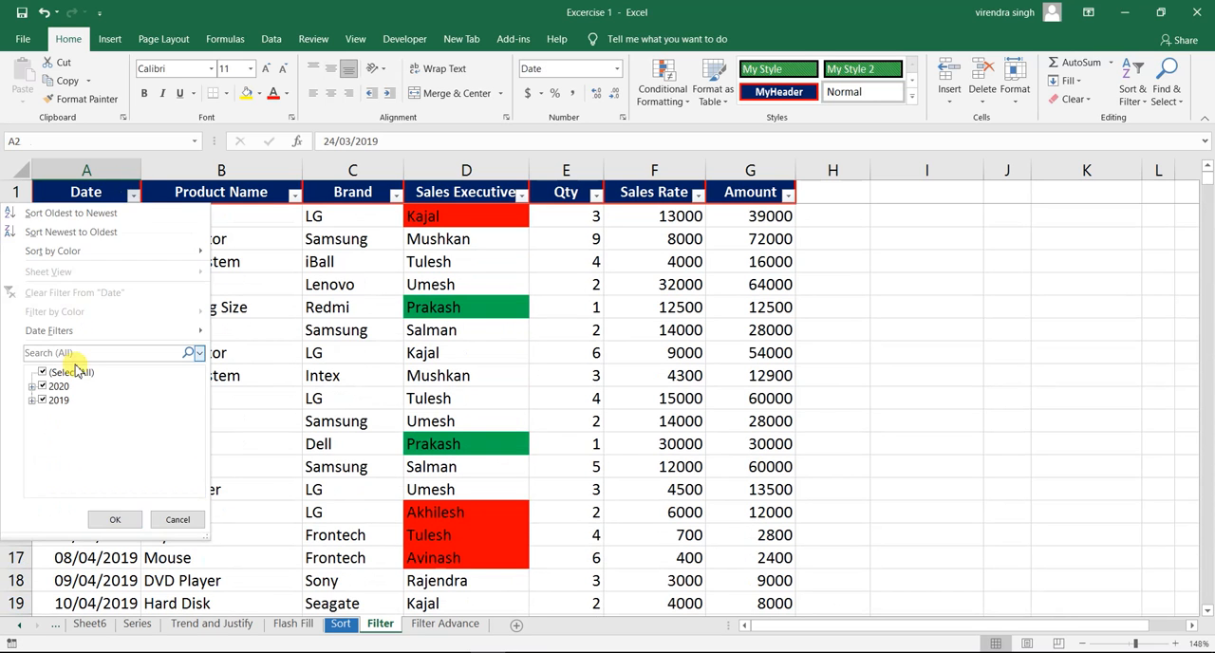
mouse_move(112, 337)
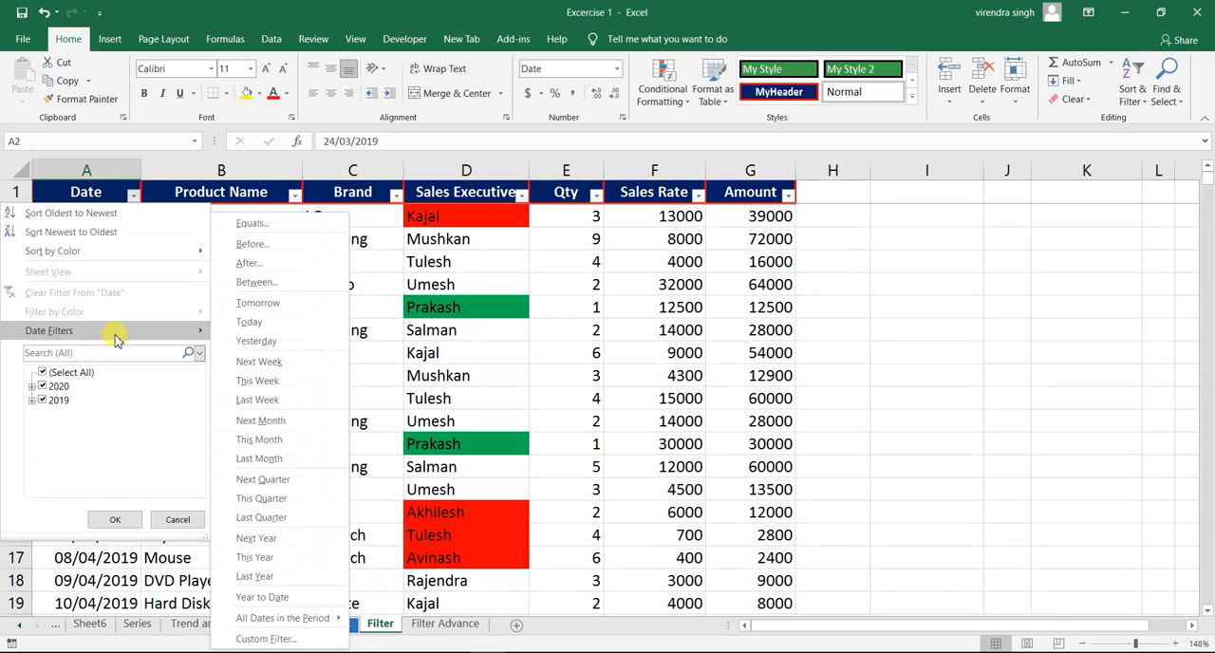
mouse_move(147, 330)
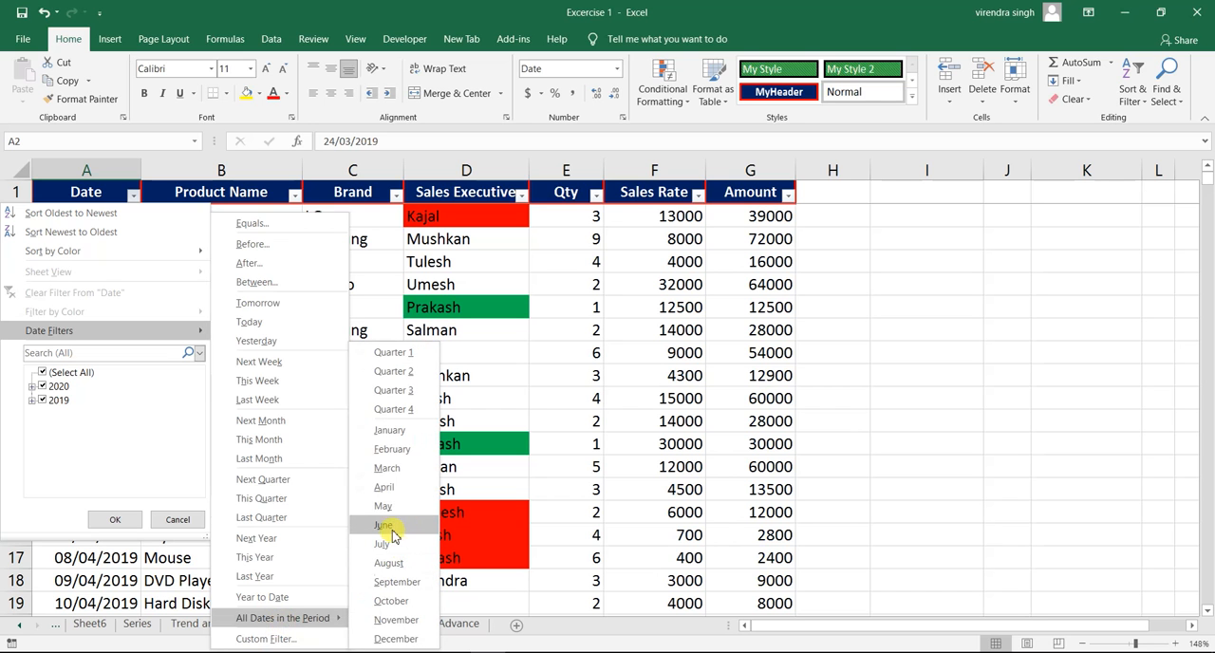
click(392, 527)
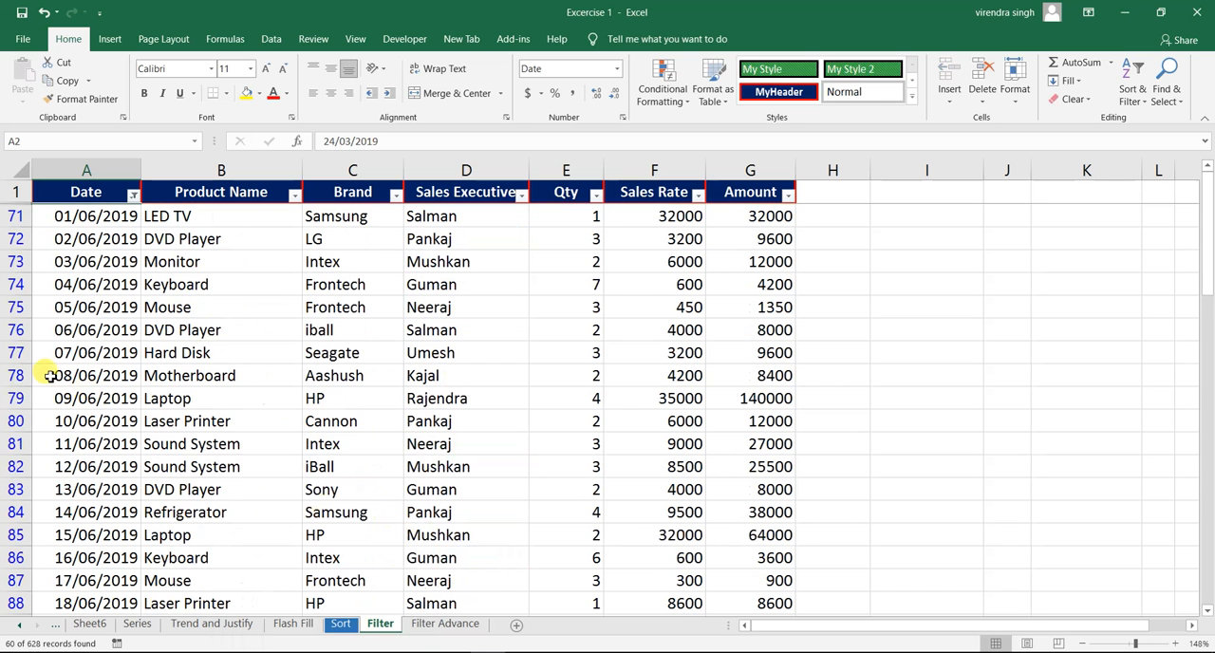
- Look through the June rows in the Date column down to the last records and return to the first filtered record
click(99, 281)
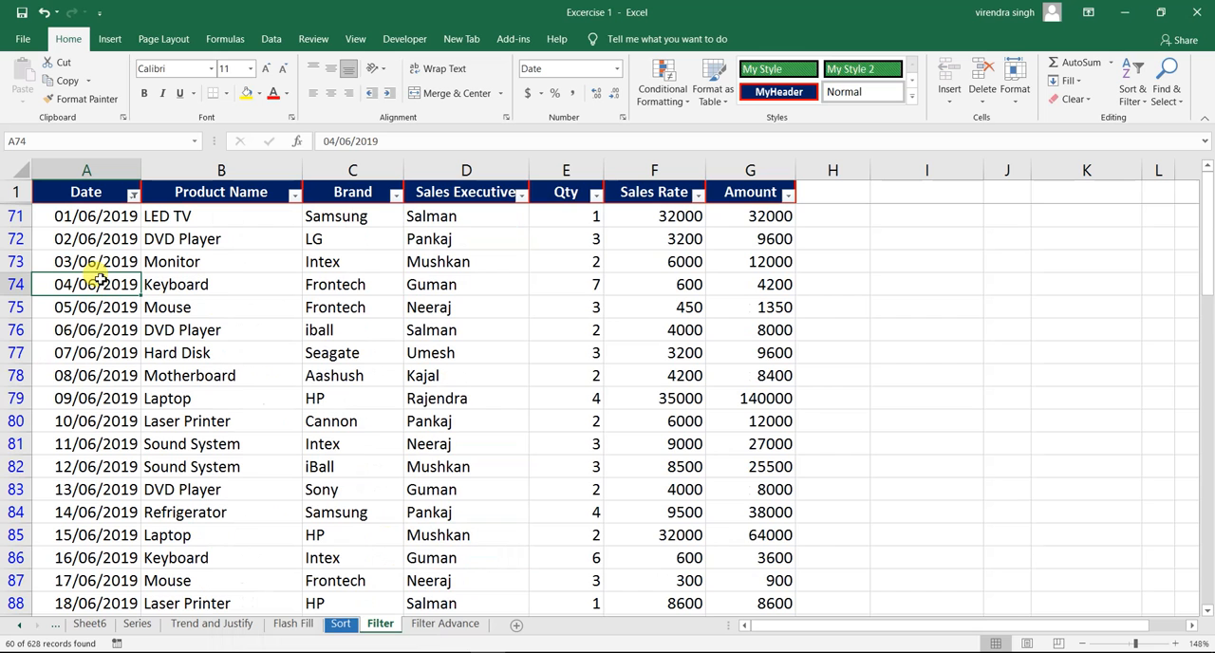
key(ctrl+Down)
key(Up)
key(Up)
key(Up)
key(Up)
key(Up)
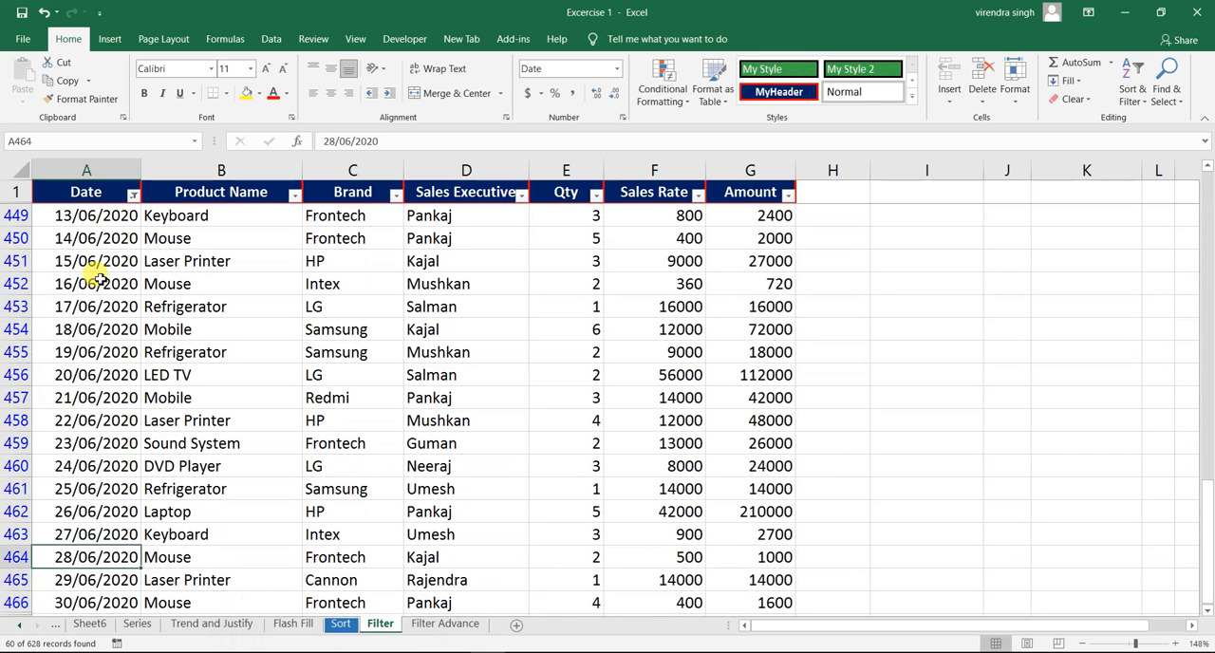
key(ctrl+Up)
key(Down)
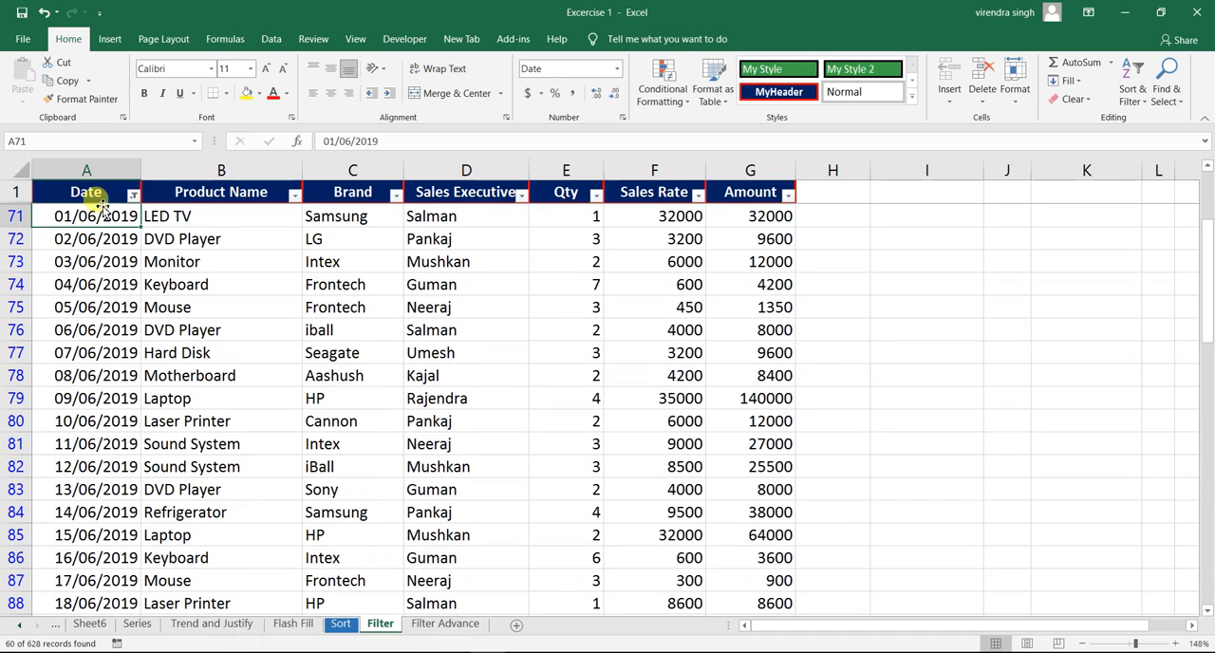
- Clear the June filter from the Date column so all records are listed again
click(133, 196)
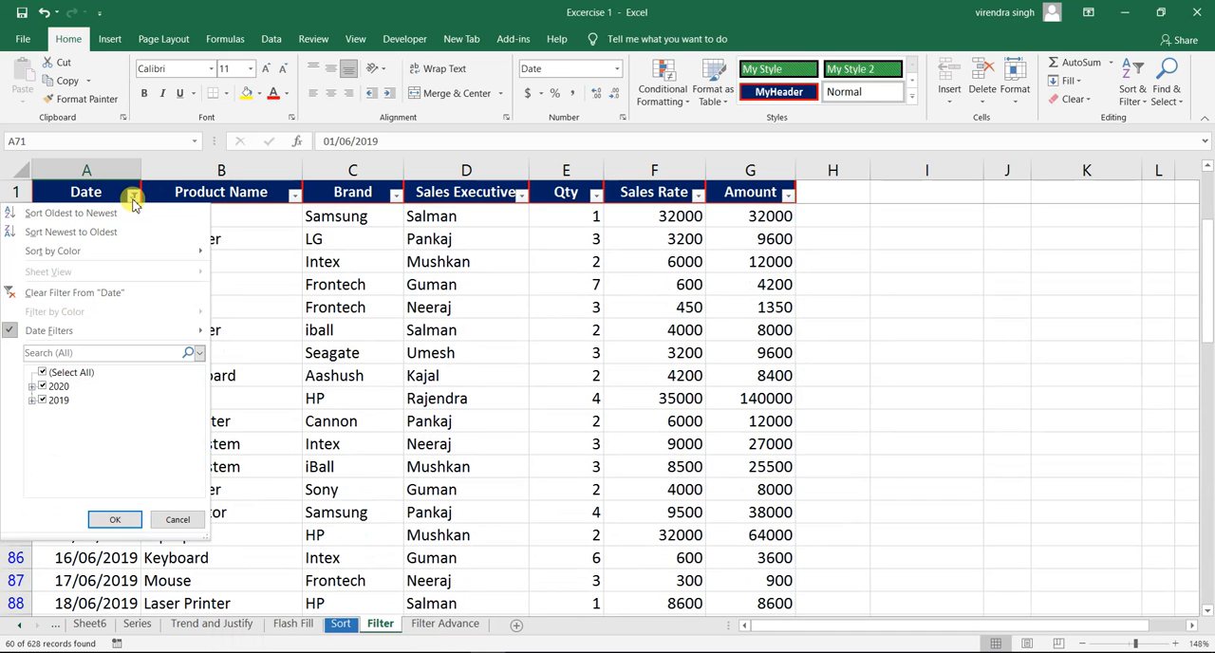
click(108, 291)
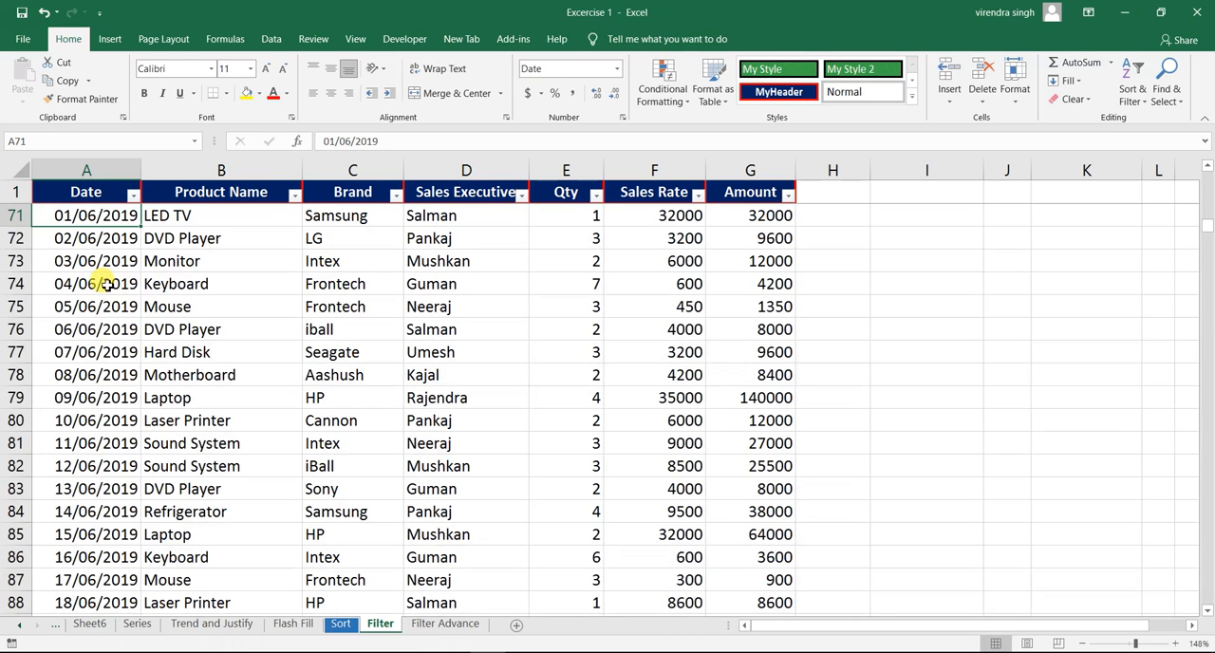
click(99, 286)
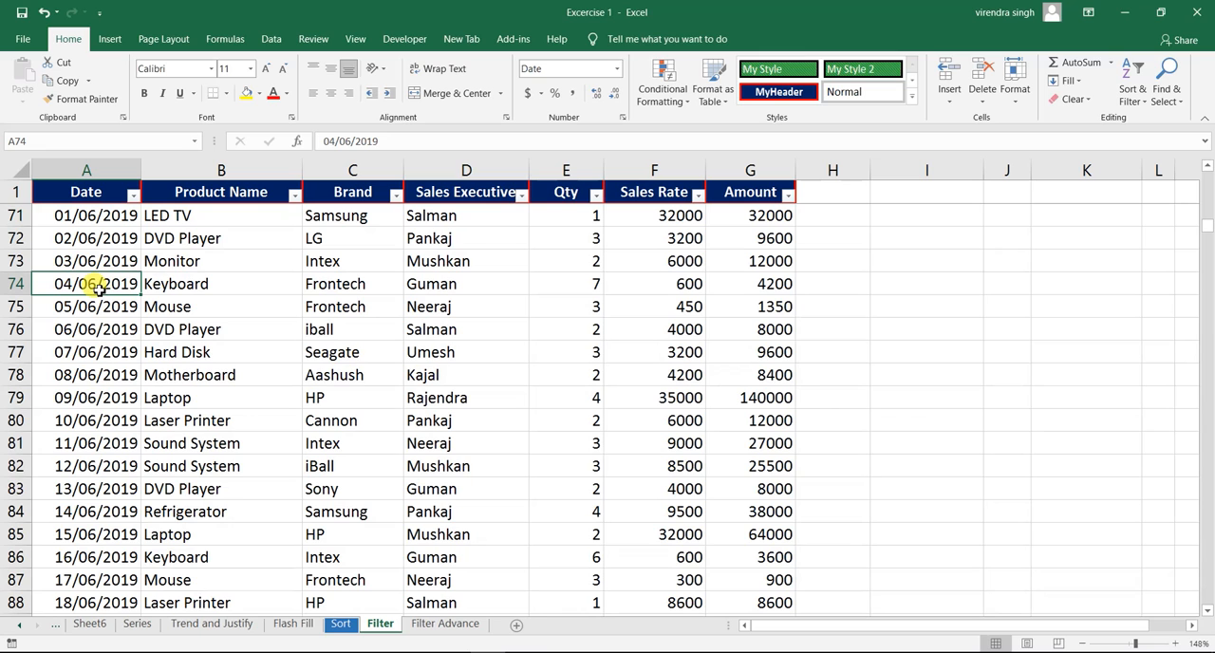
- View the custom date filter options for the Date column and leave them without setting any criteria
click(133, 196)
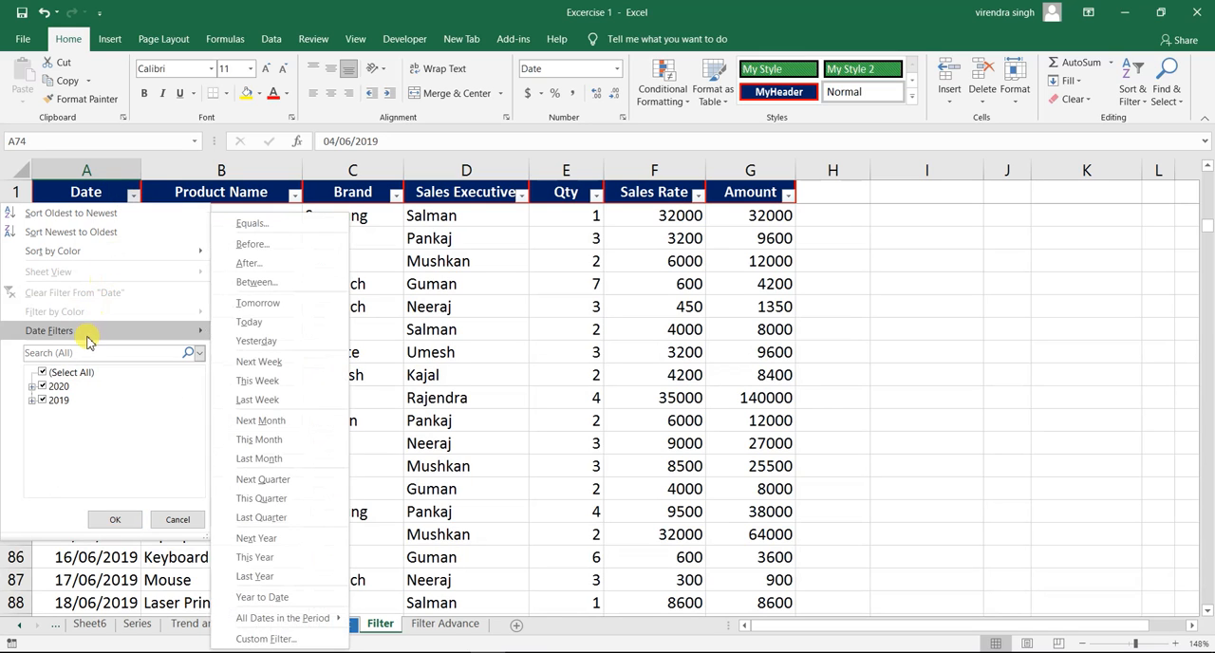
click(270, 637)
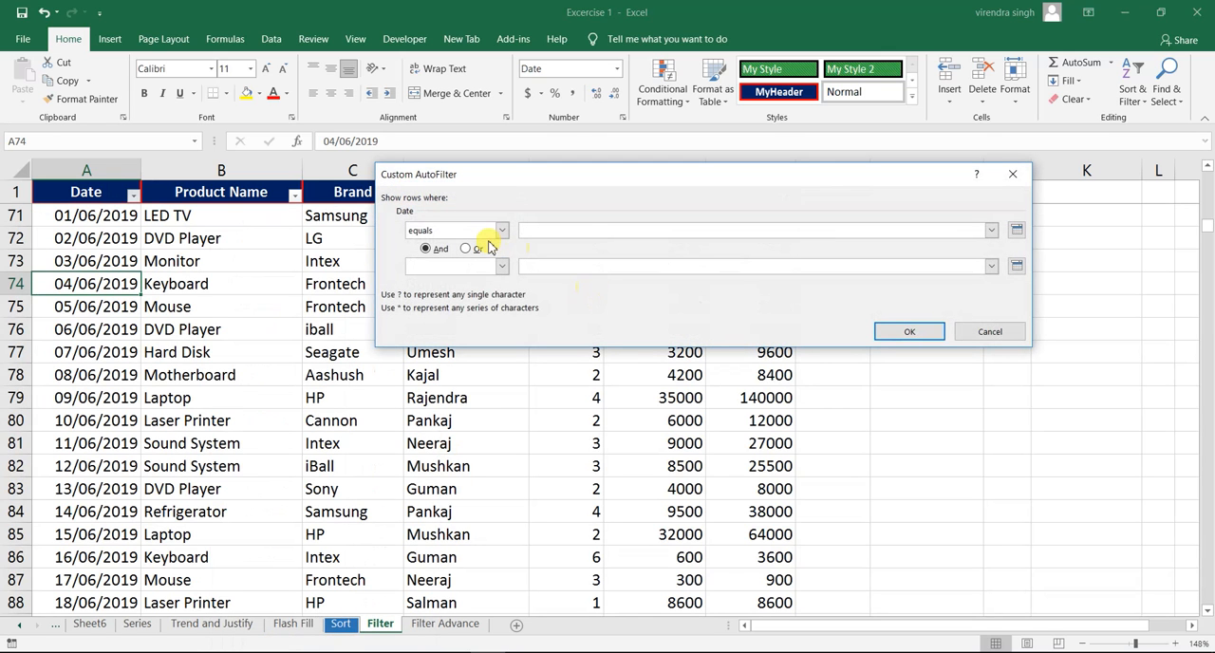
click(986, 332)
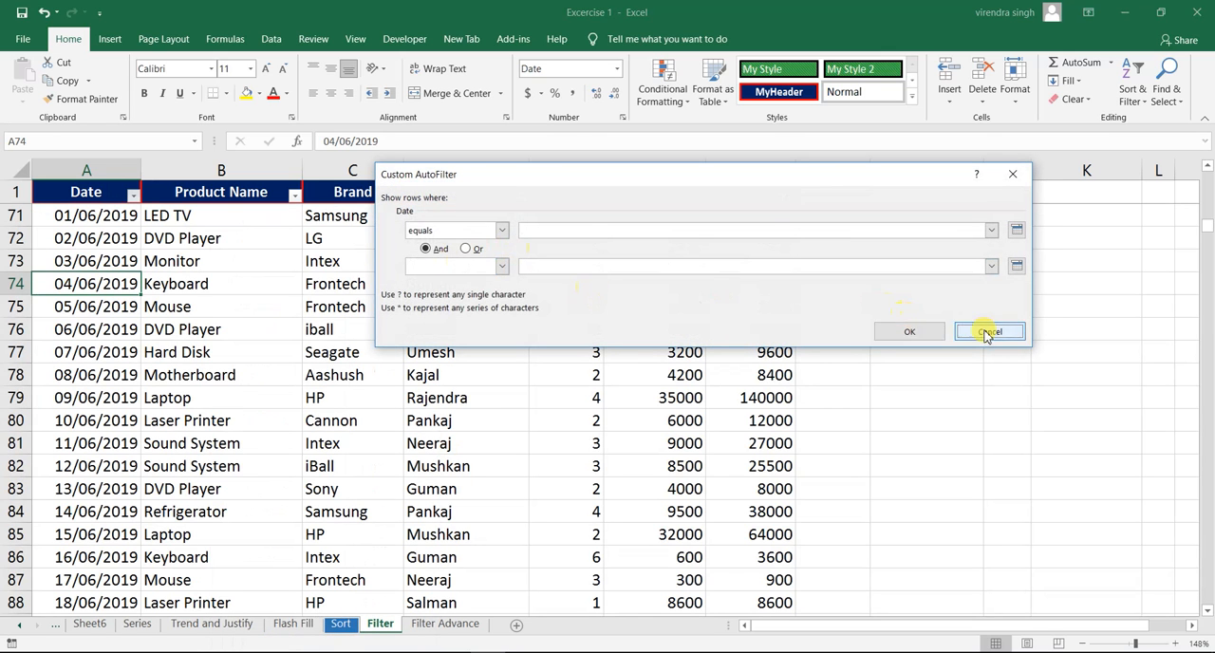
click(249, 256)
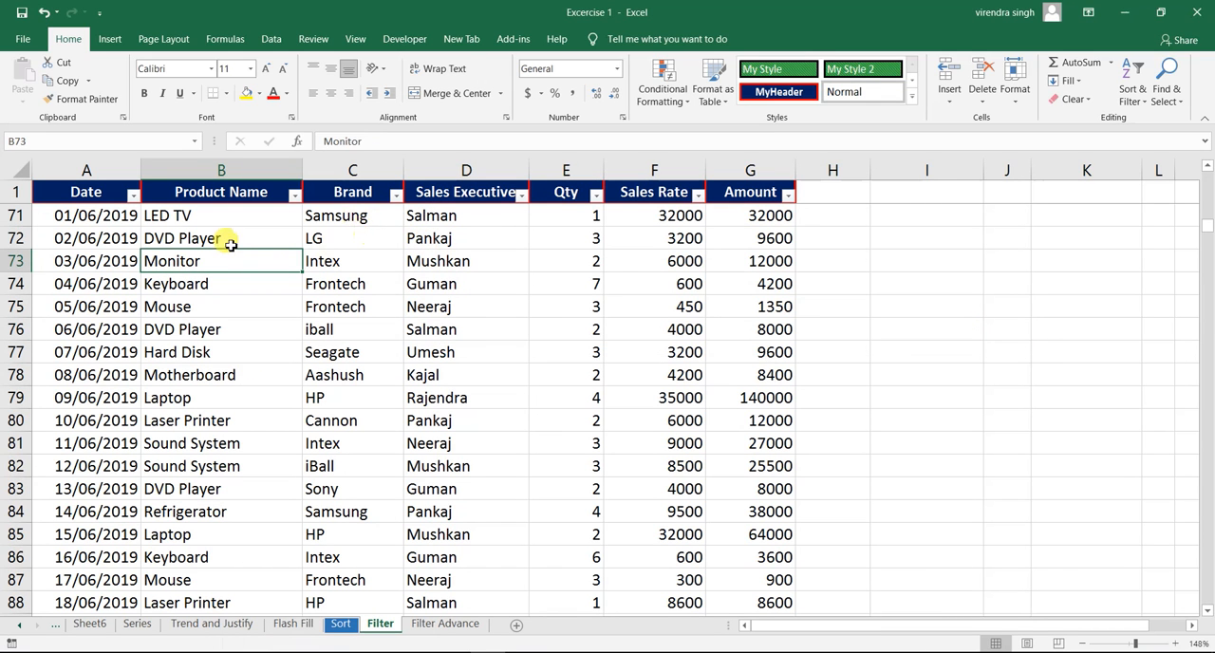
- Filter the Sales Executive column by the red cell color
click(353, 192)
key(Down)
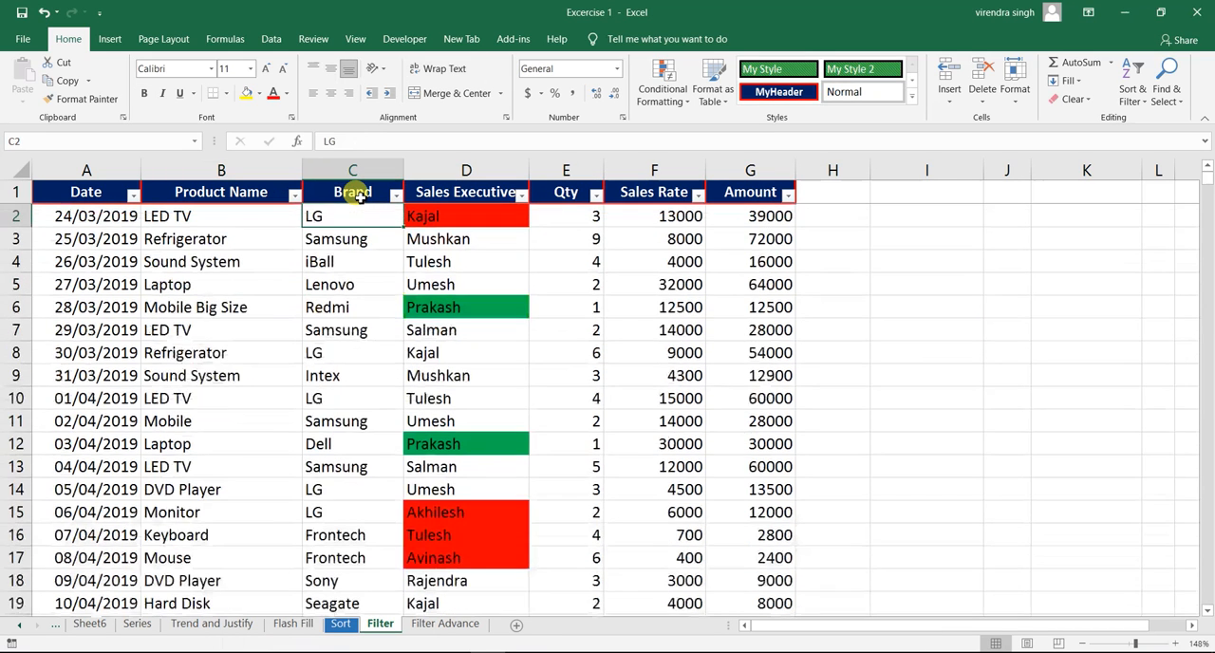
key(Right)
key(Right)
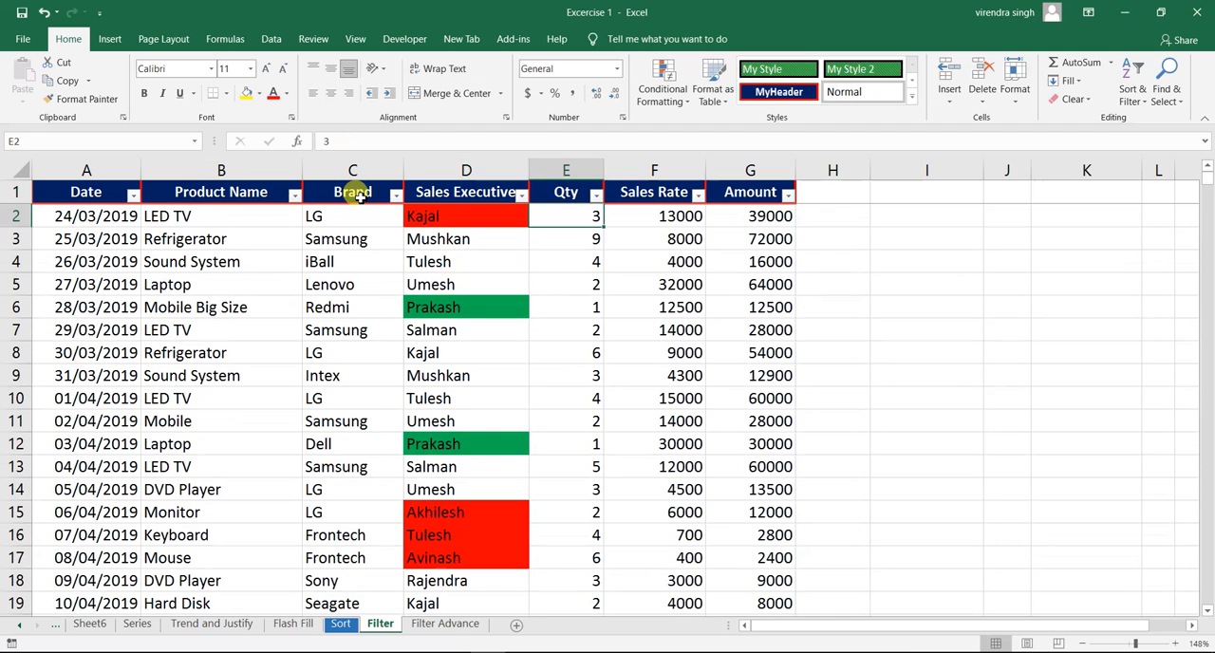
key(Left)
key(Left)
key(Right)
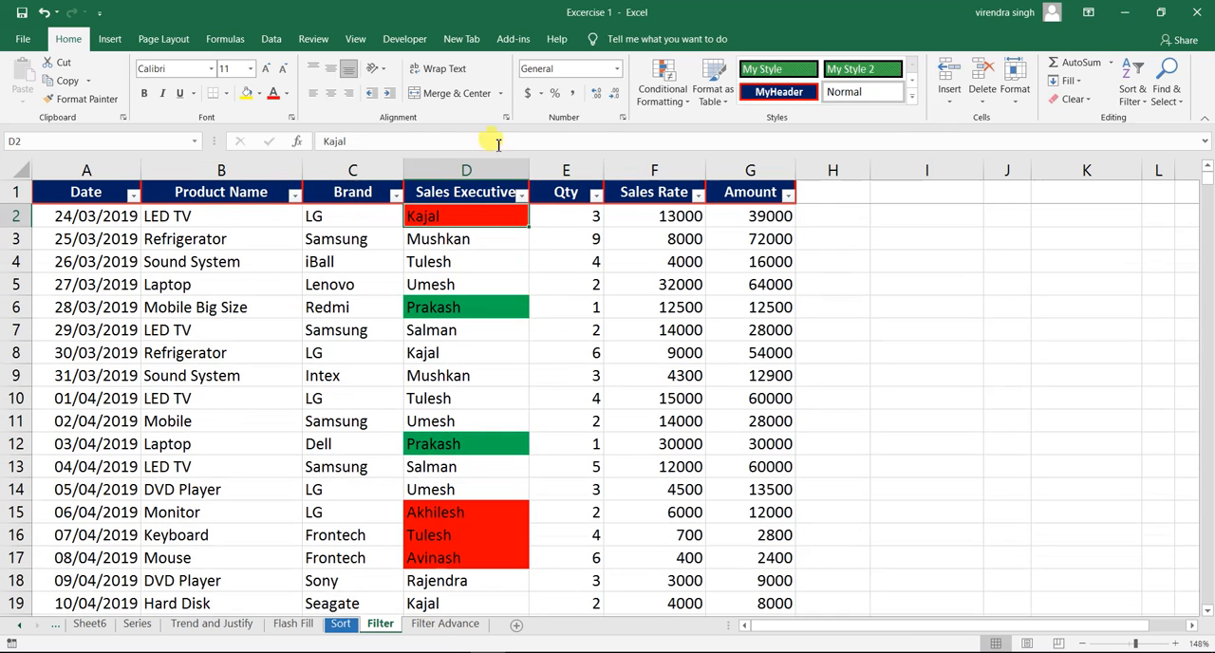
click(521, 194)
mouse_move(378, 318)
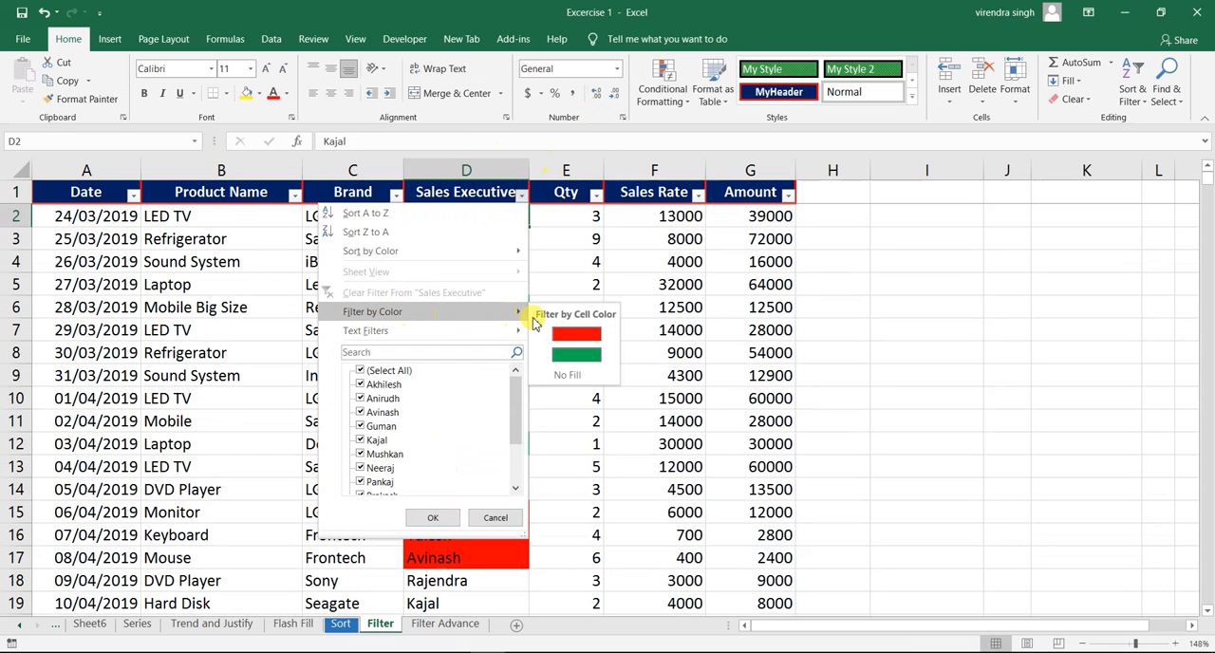
click(584, 337)
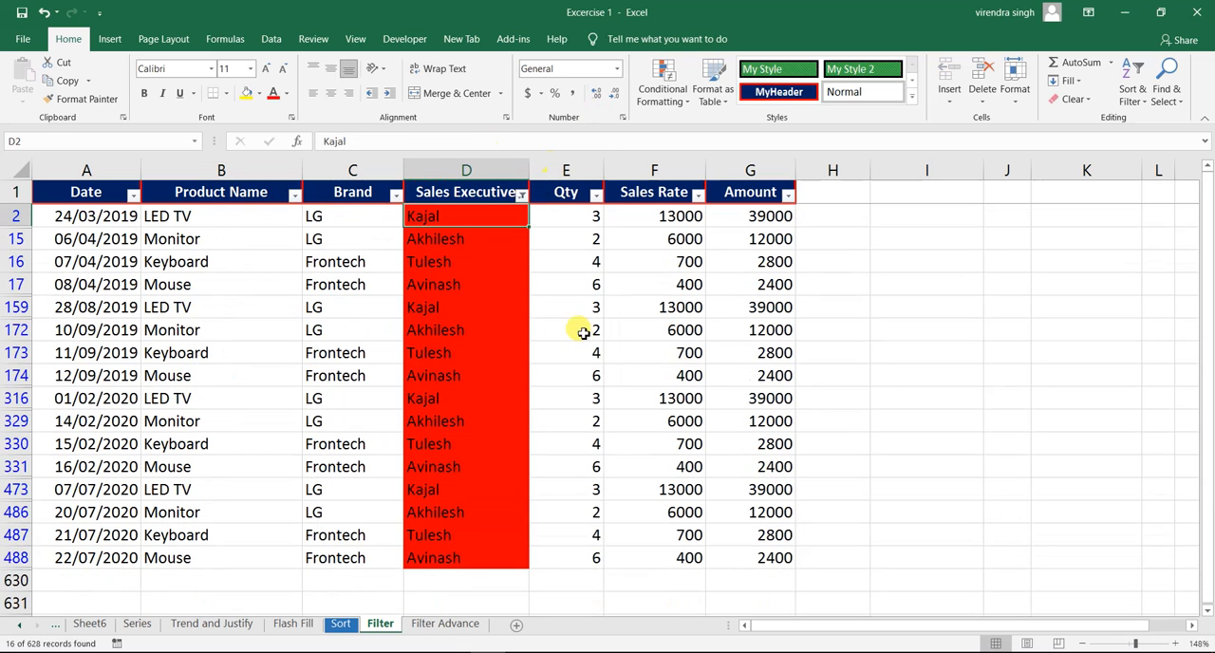
- Clear the red color filter from the Sales Executive column and filter it by the green cell color instead
click(479, 309)
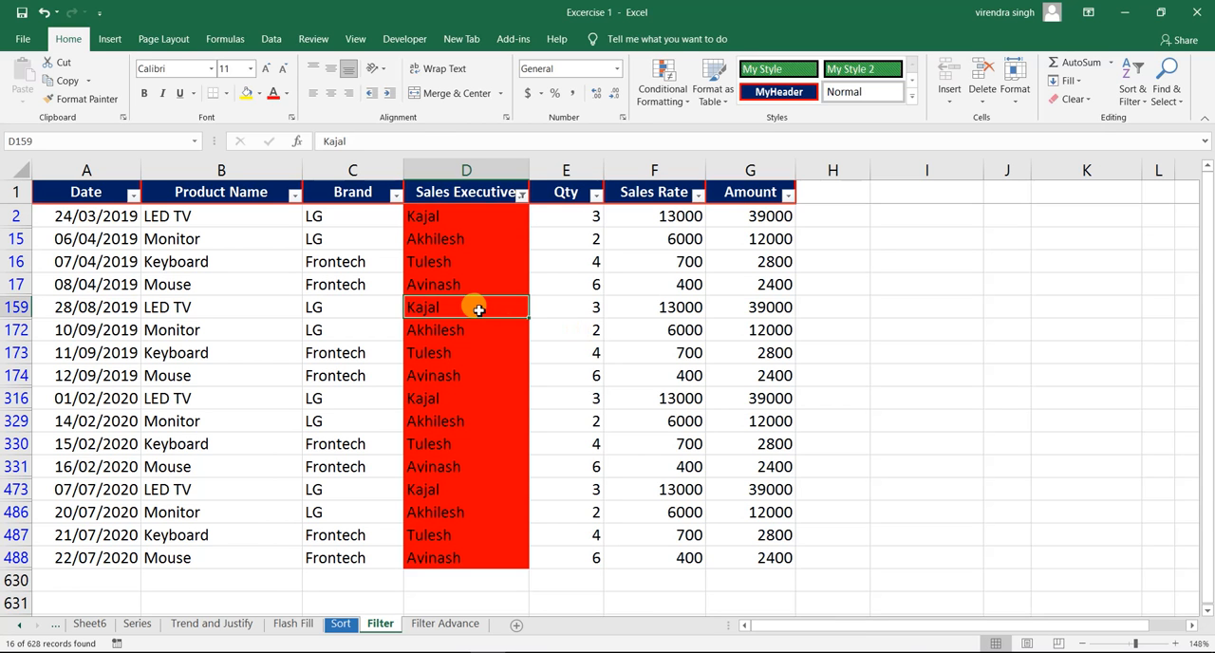
click(521, 195)
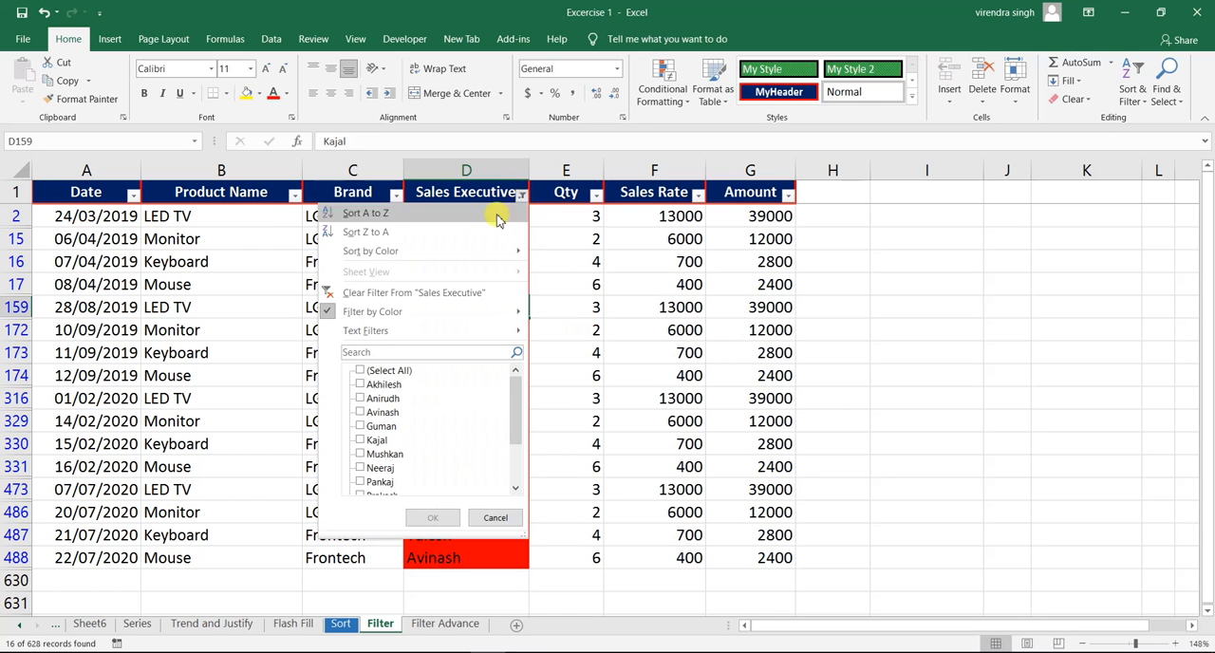
click(414, 292)
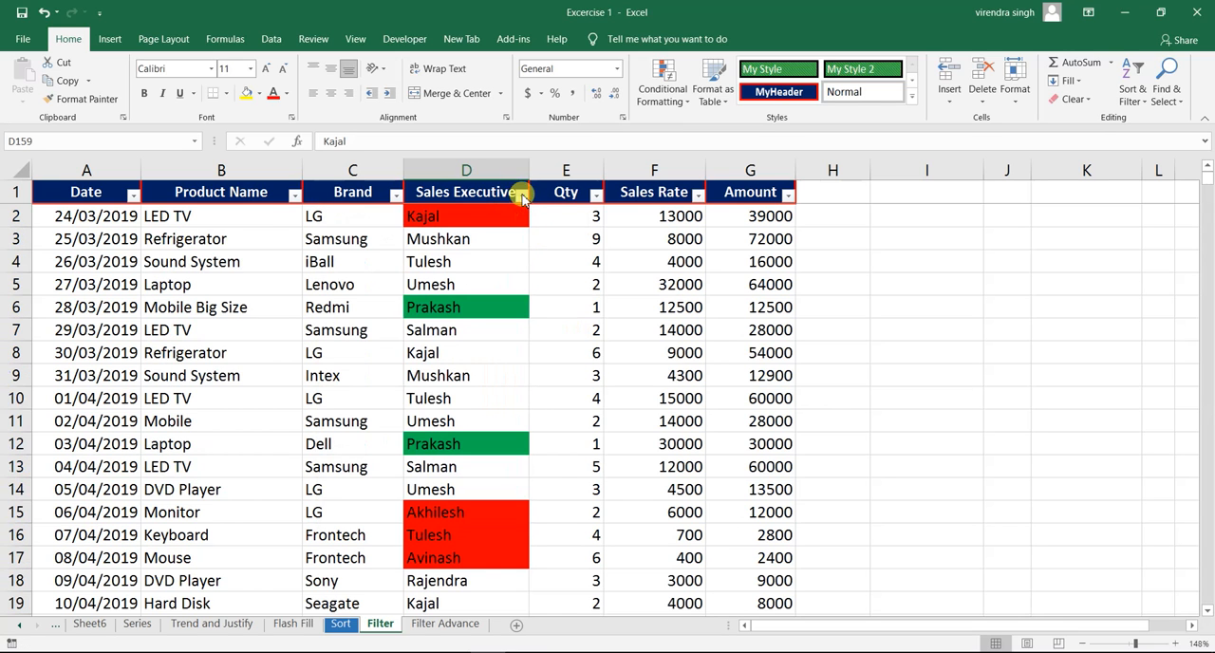
click(522, 197)
mouse_move(426, 321)
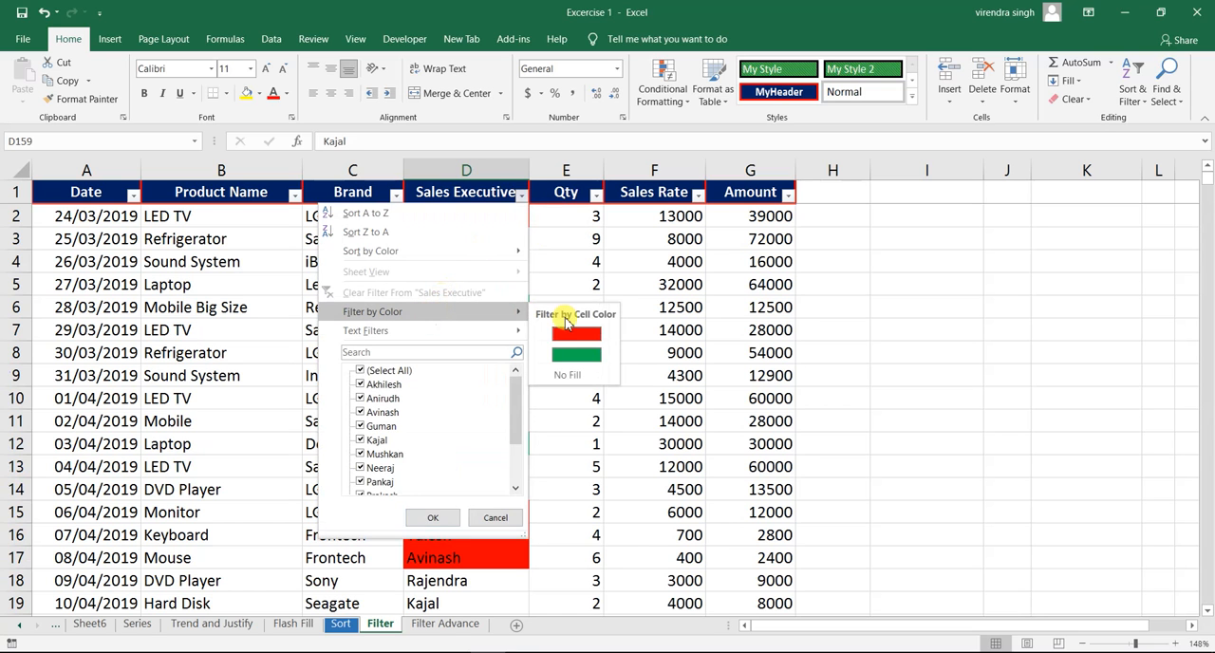
click(574, 357)
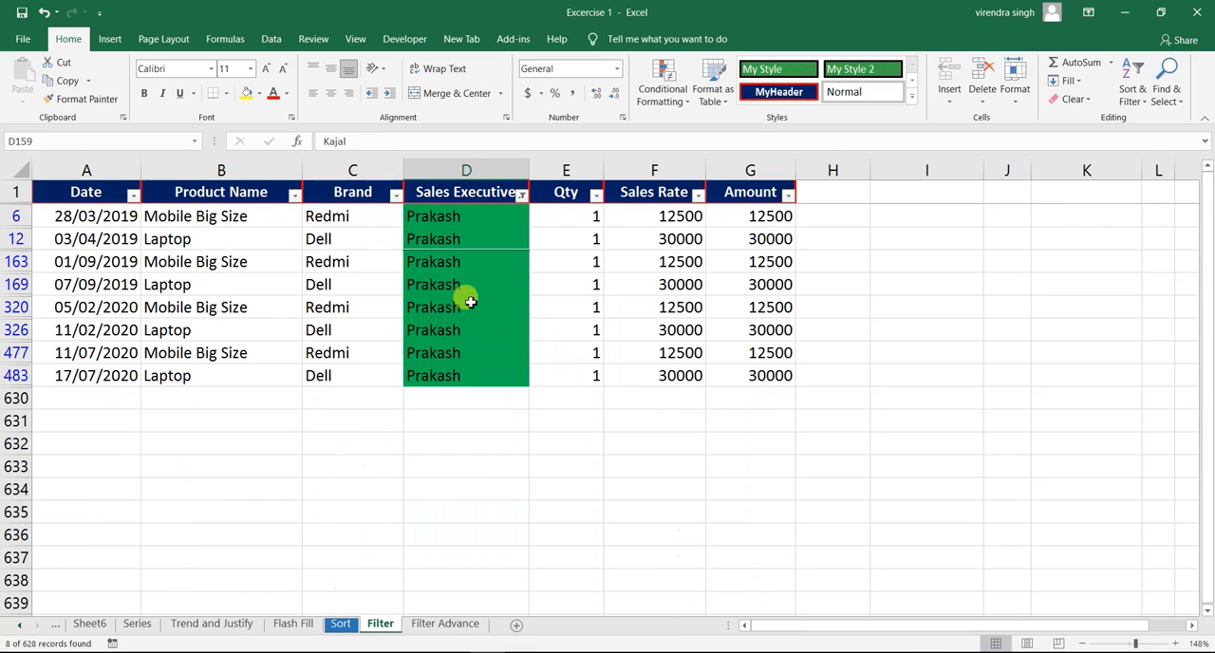
- Check the green rows and clear the color filter from the Sales Executive column
click(466, 280)
click(462, 241)
click(522, 196)
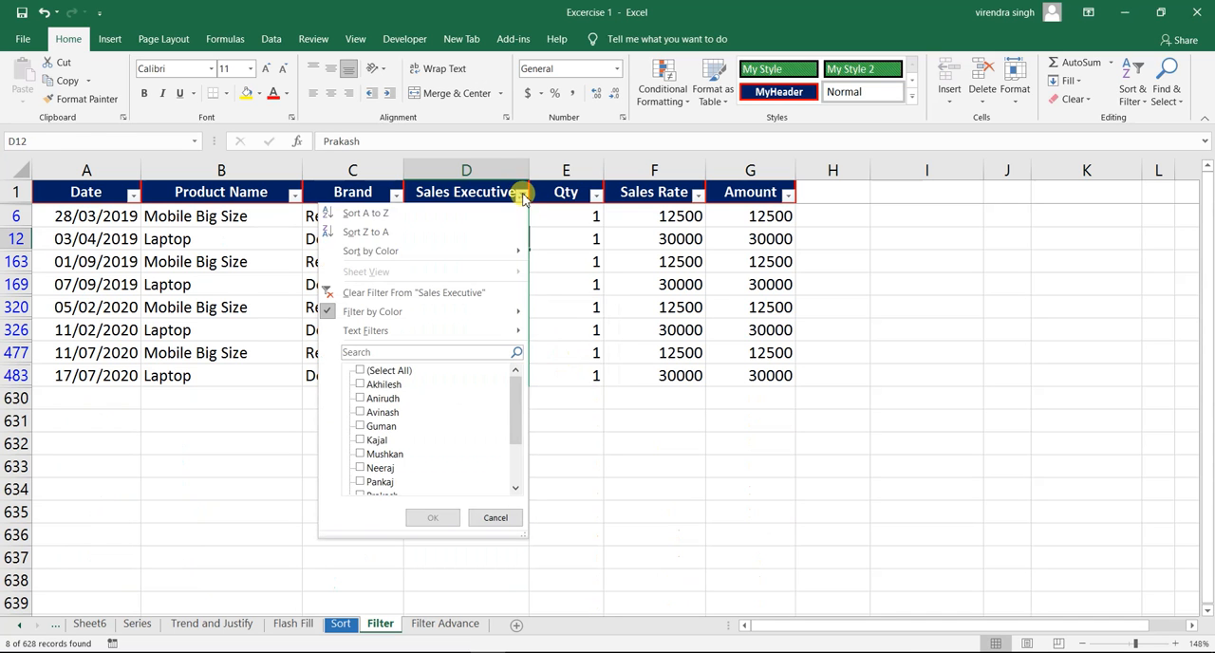
click(420, 294)
click(438, 265)
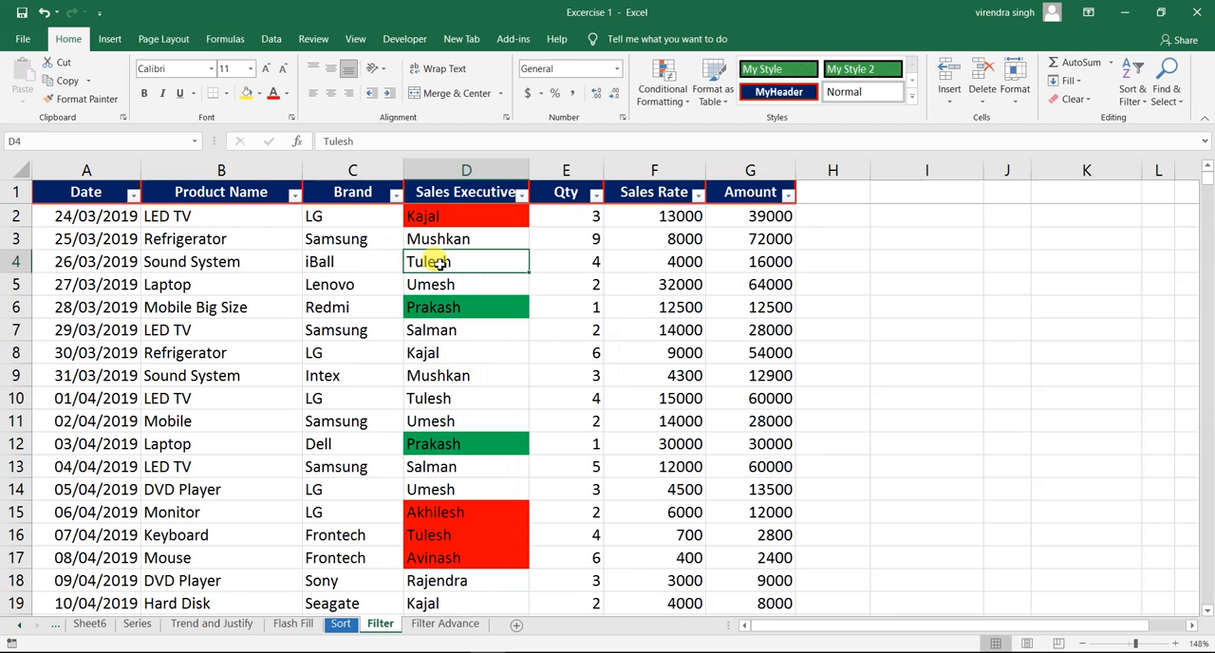